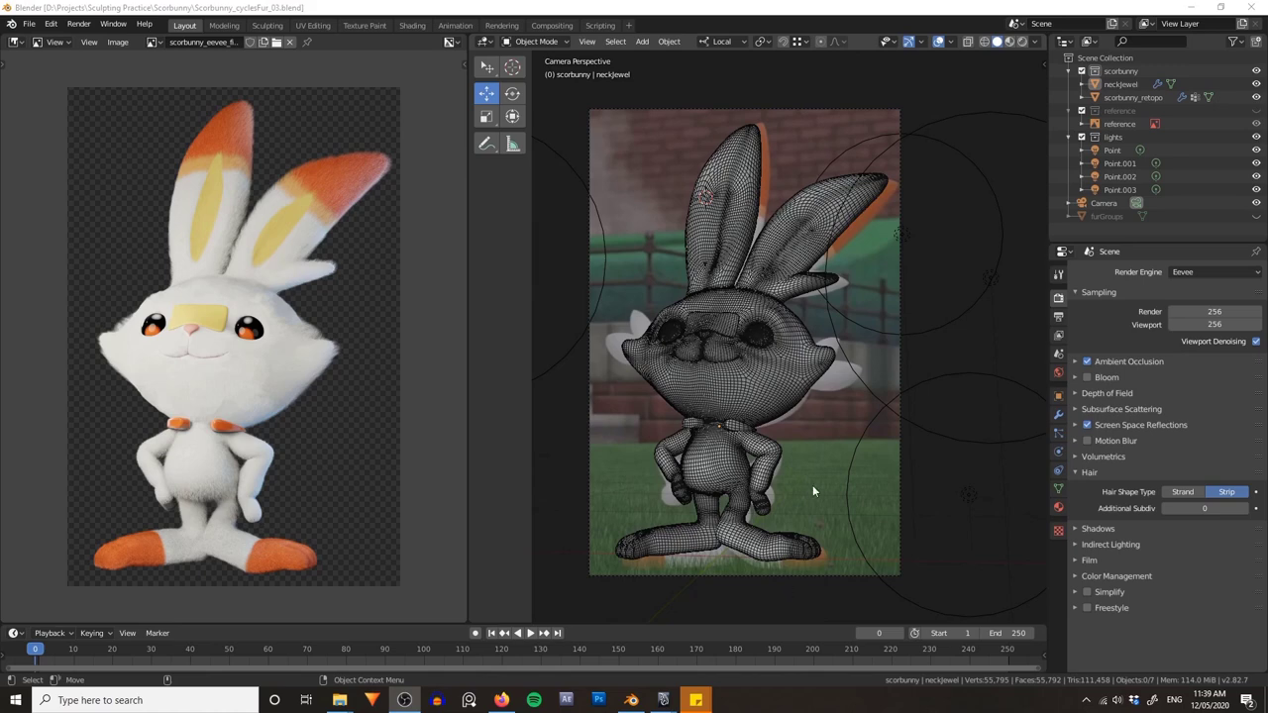
# - Switch the render engine from Eevee to Cycles and show its hair render settings
pyautogui.click(1180, 272)
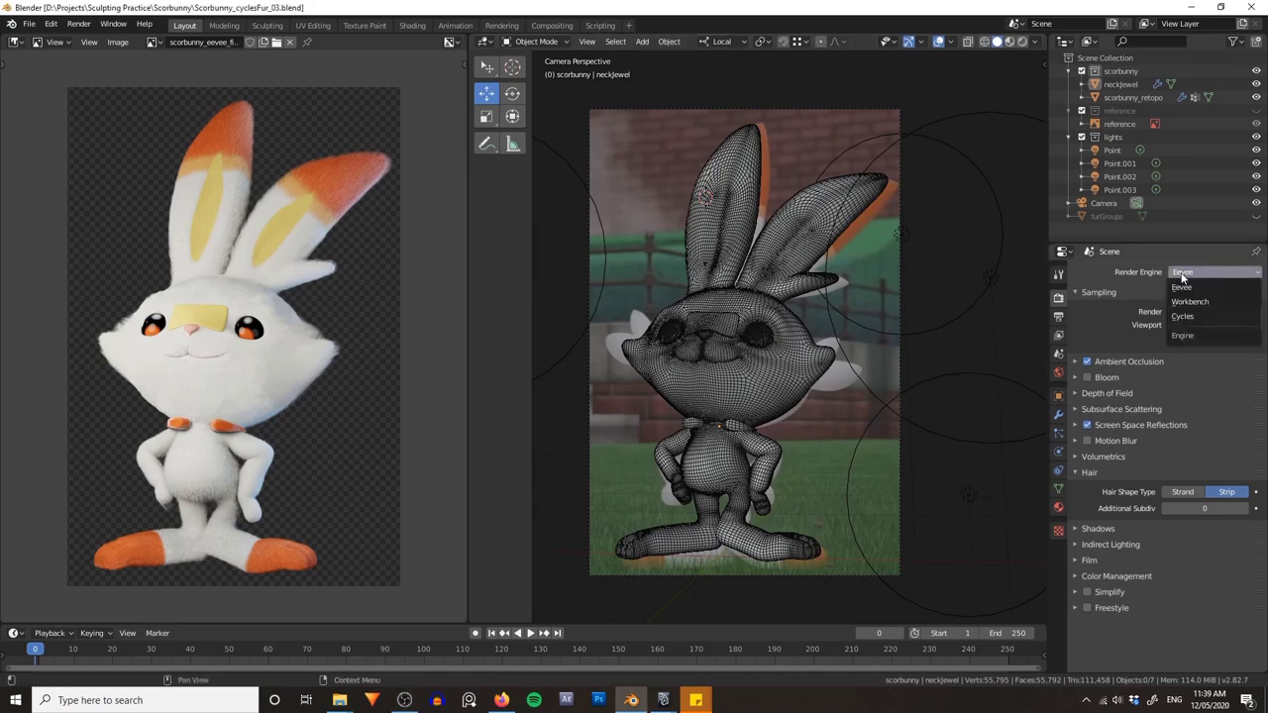
pyautogui.click(1191, 317)
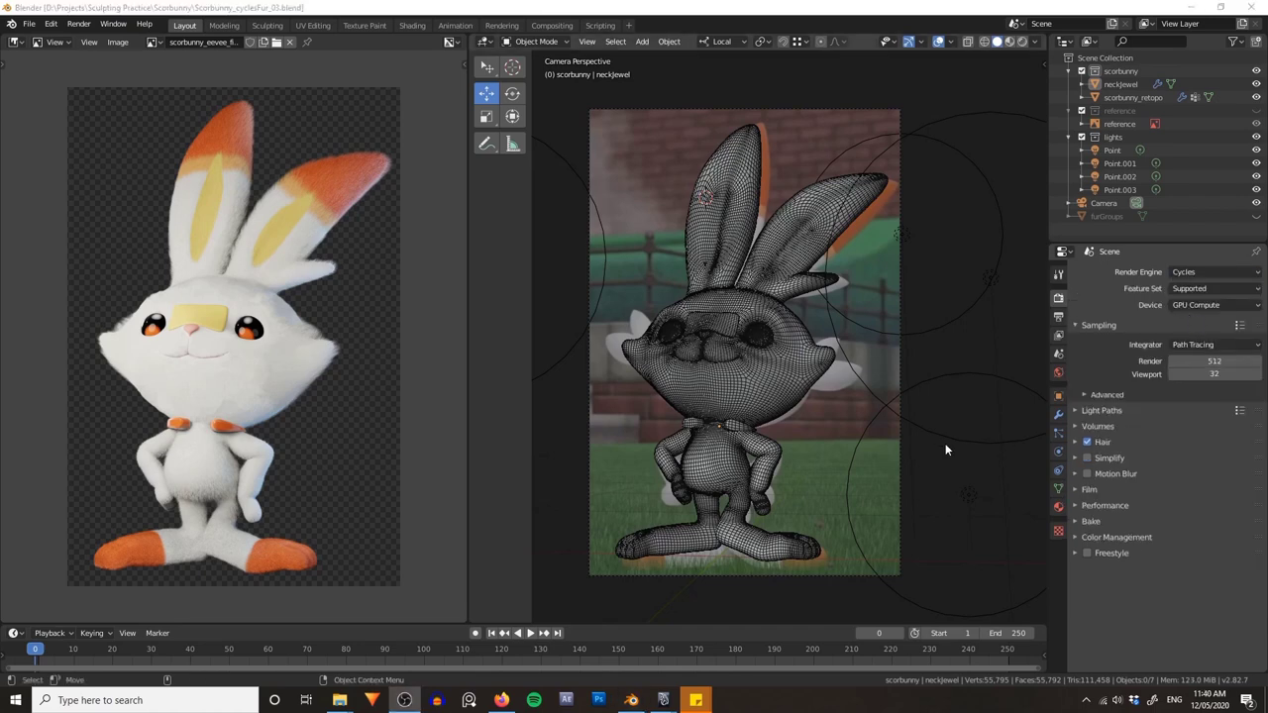
pyautogui.click(1108, 443)
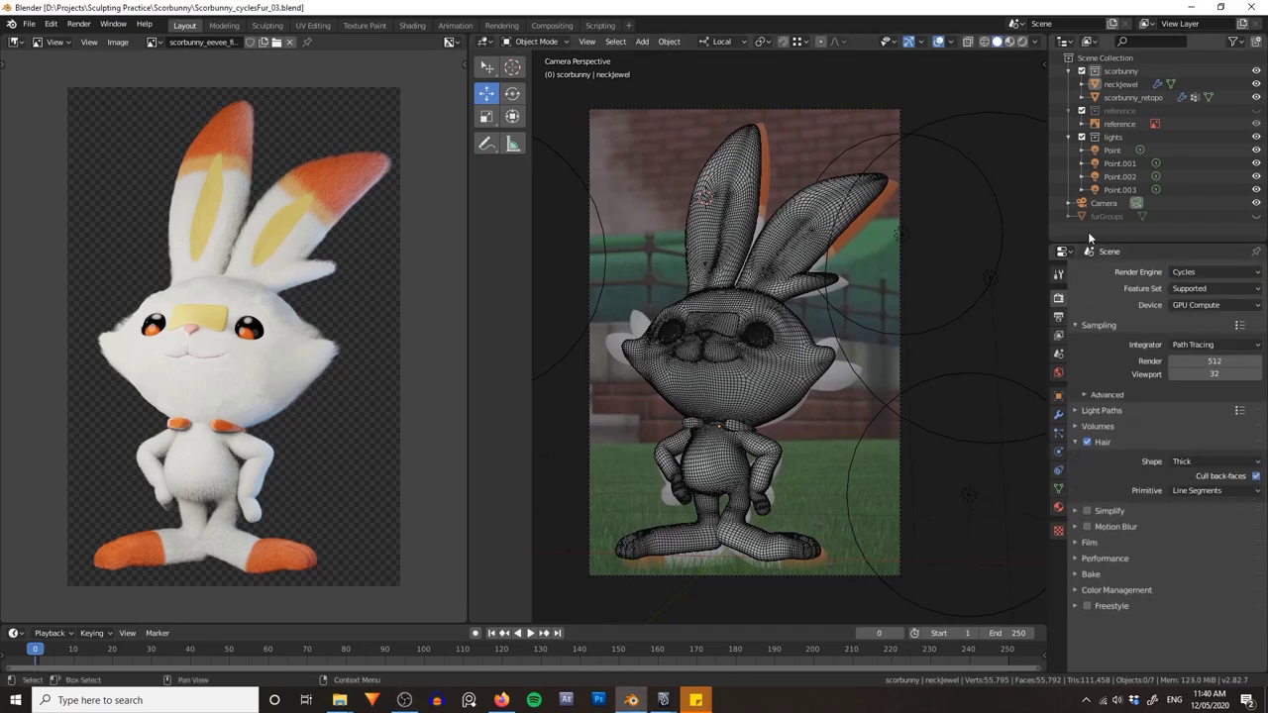
# - Set the render engine to Eevee to compare its hair settings, and return it to Cycles
pyautogui.click(1212, 271)
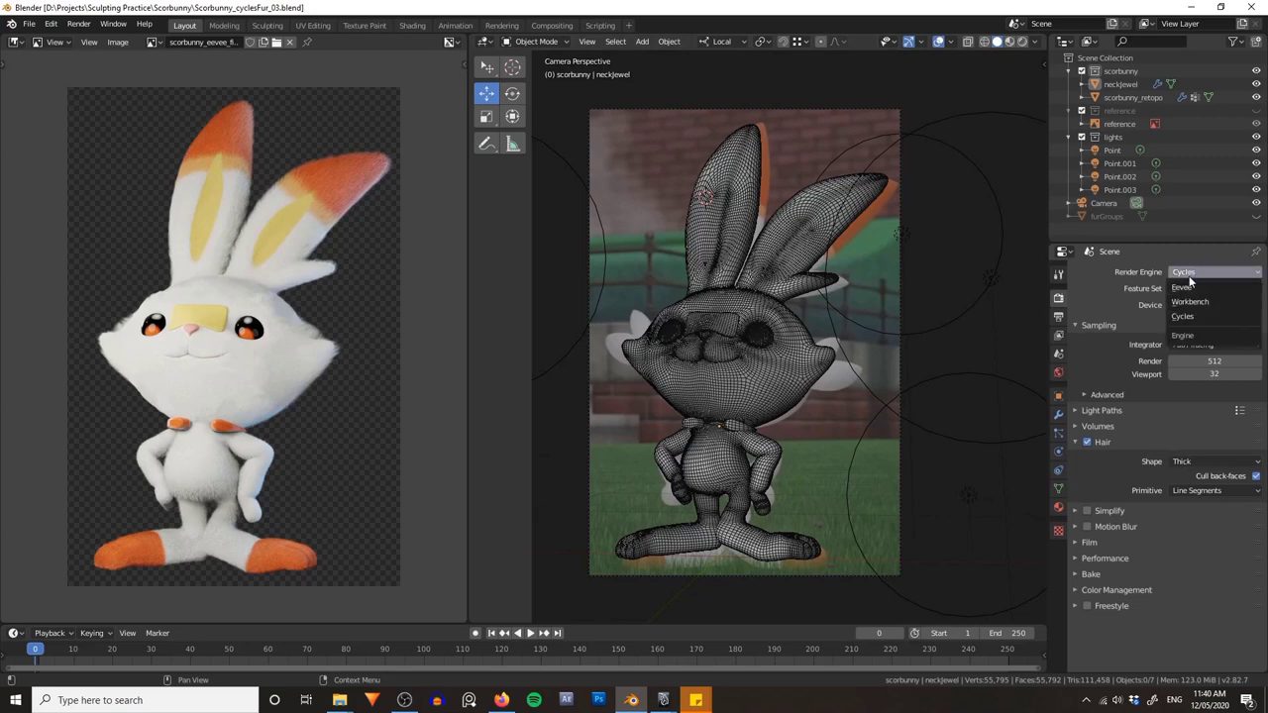
pyautogui.click(1193, 287)
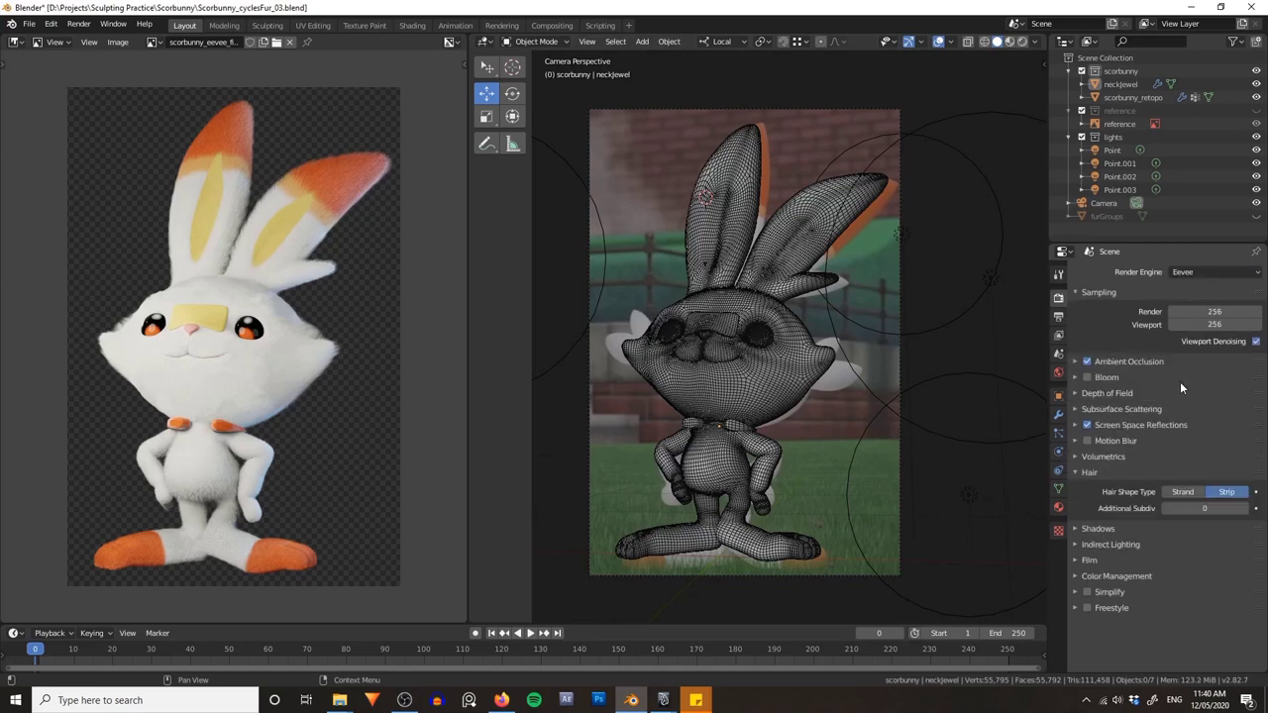
pyautogui.click(1192, 271)
pyautogui.click(1187, 315)
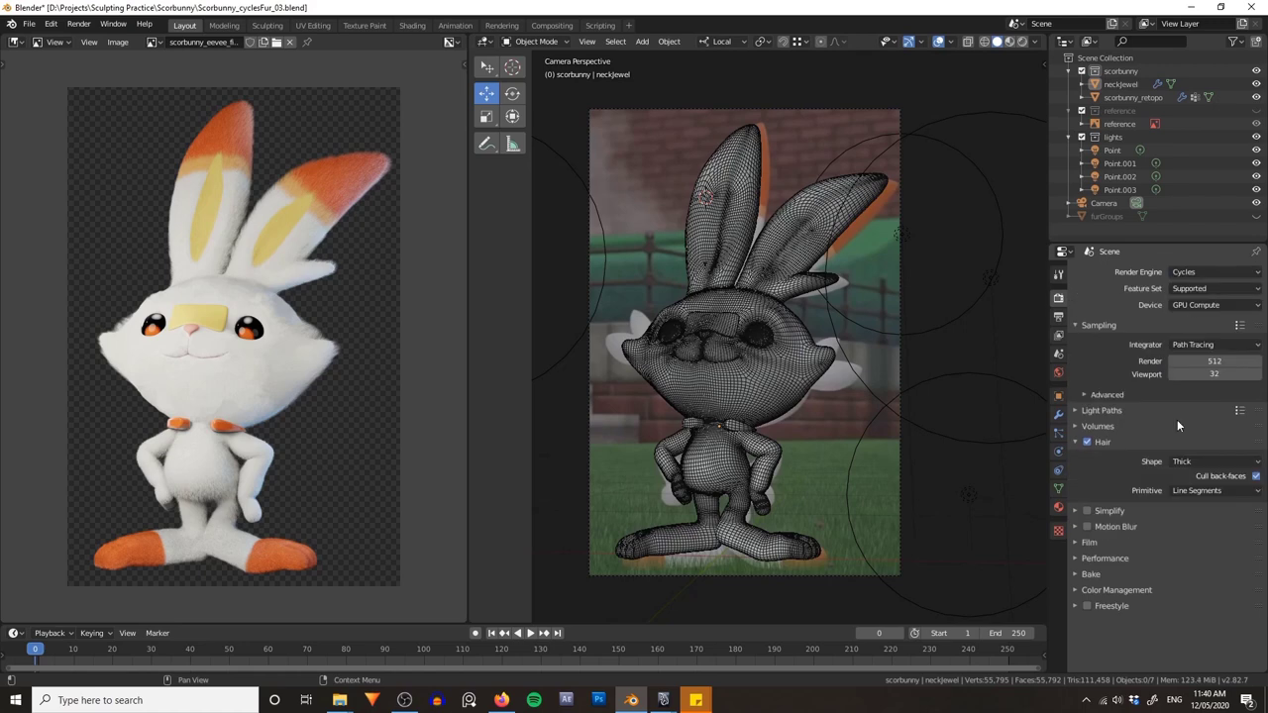
# - Choose Thick as the Cycles hair shape
pyautogui.click(1208, 462)
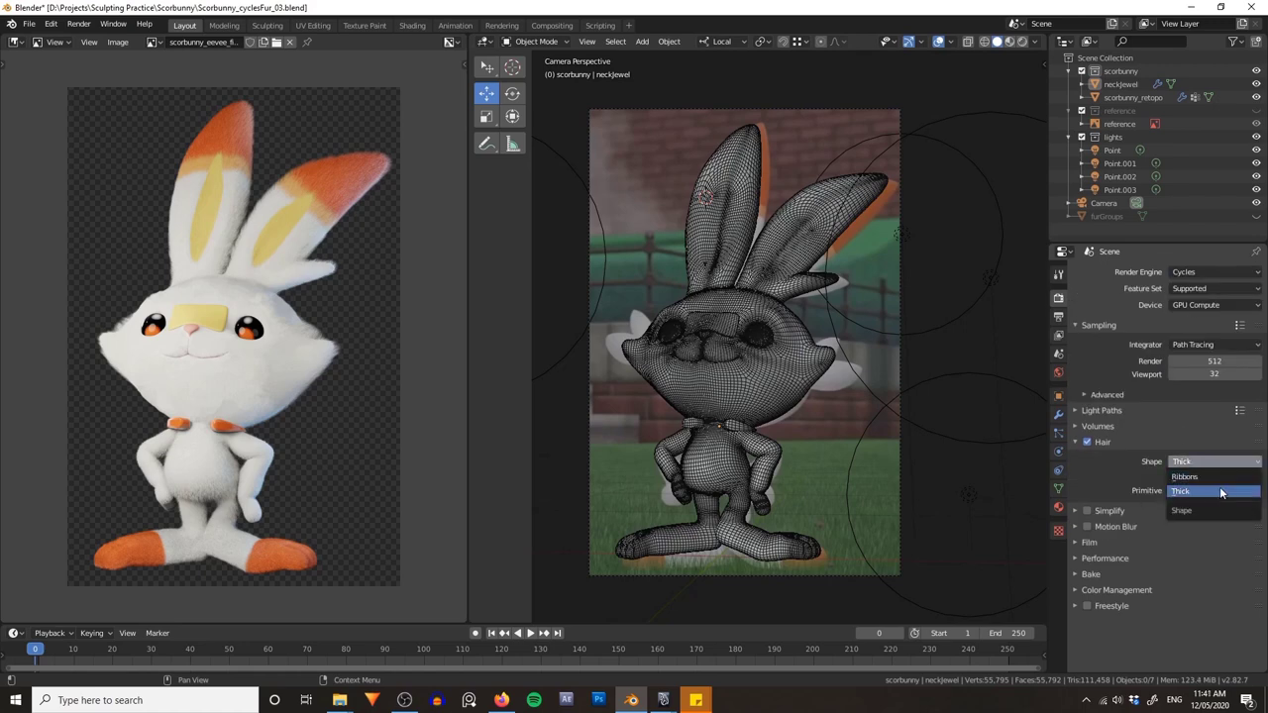
pyautogui.click(1219, 490)
# - Add a plane, isolate it in local view and enter Edit Mode on it
pyautogui.click(933, 349)
pyautogui.click(952, 350)
pyautogui.press('`')
pyautogui.click(918, 386)
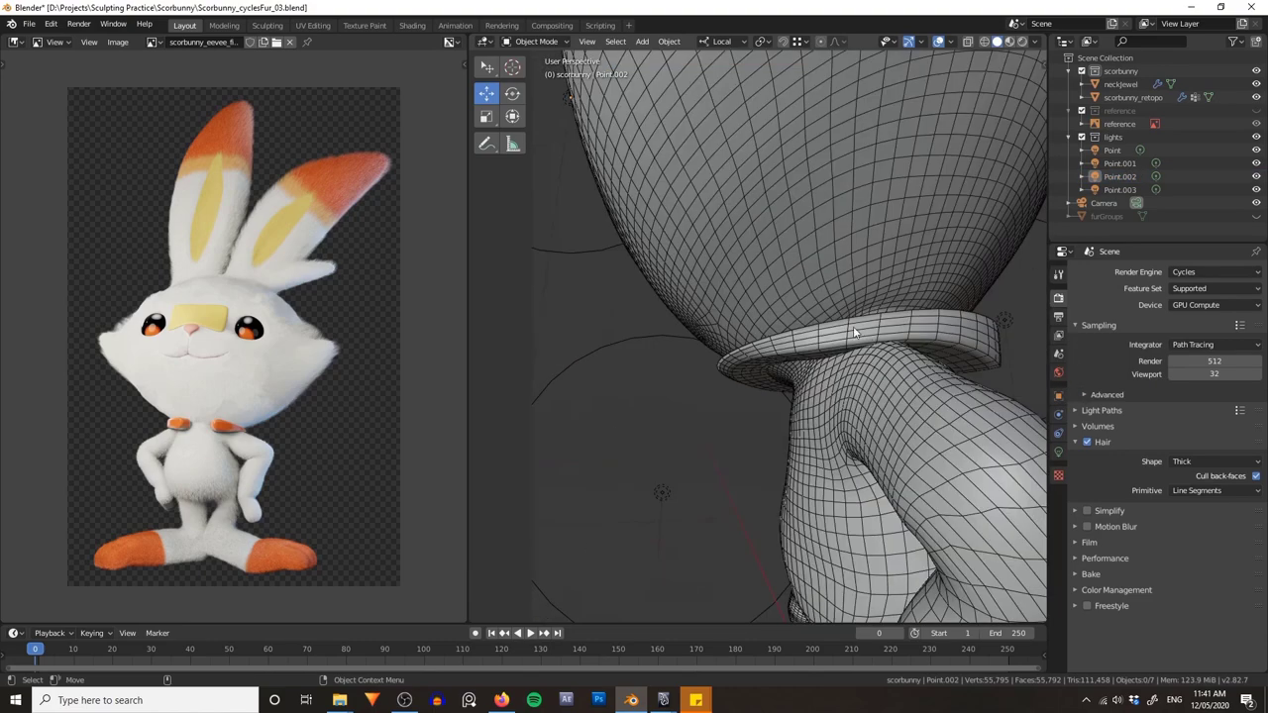
pyautogui.scroll(-6, 858, 334)
pyautogui.moveTo(858, 333); pyautogui.dragTo(795, 373, button='middle')
pyautogui.hotkey('shift', 'a')
pyautogui.moveTo(786, 342)
pyautogui.click(850, 341)
pyautogui.press('KP_Divide')
pyautogui.hotkey('ctrl', 'Tab')
pyautogui.click(857, 385)
pyautogui.scroll(-5, 871, 361)
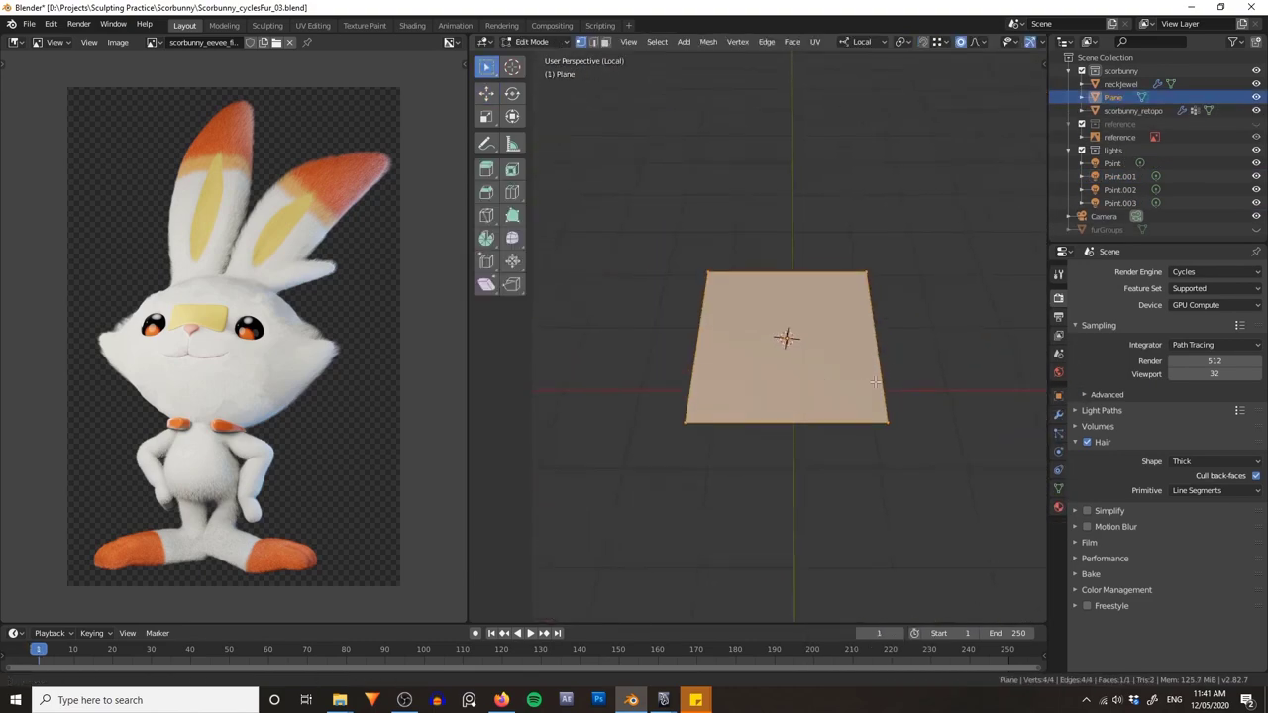
# - Move one side edge of the plane outward about 215 cm, scale that edge down to a point and return to Object Mode
pyautogui.keyDown('shift'); pyautogui.moveTo(874, 357); pyautogui.dragTo(818, 386, button='middle'); pyautogui.keyUp('shift')
pyautogui.press('2')
pyautogui.click(818, 384)
pyautogui.keyDown('shift'); pyautogui.moveTo(914, 393); pyautogui.dragTo(863, 398, button='middle'); pyautogui.keyUp('shift')
pyautogui.press('g')
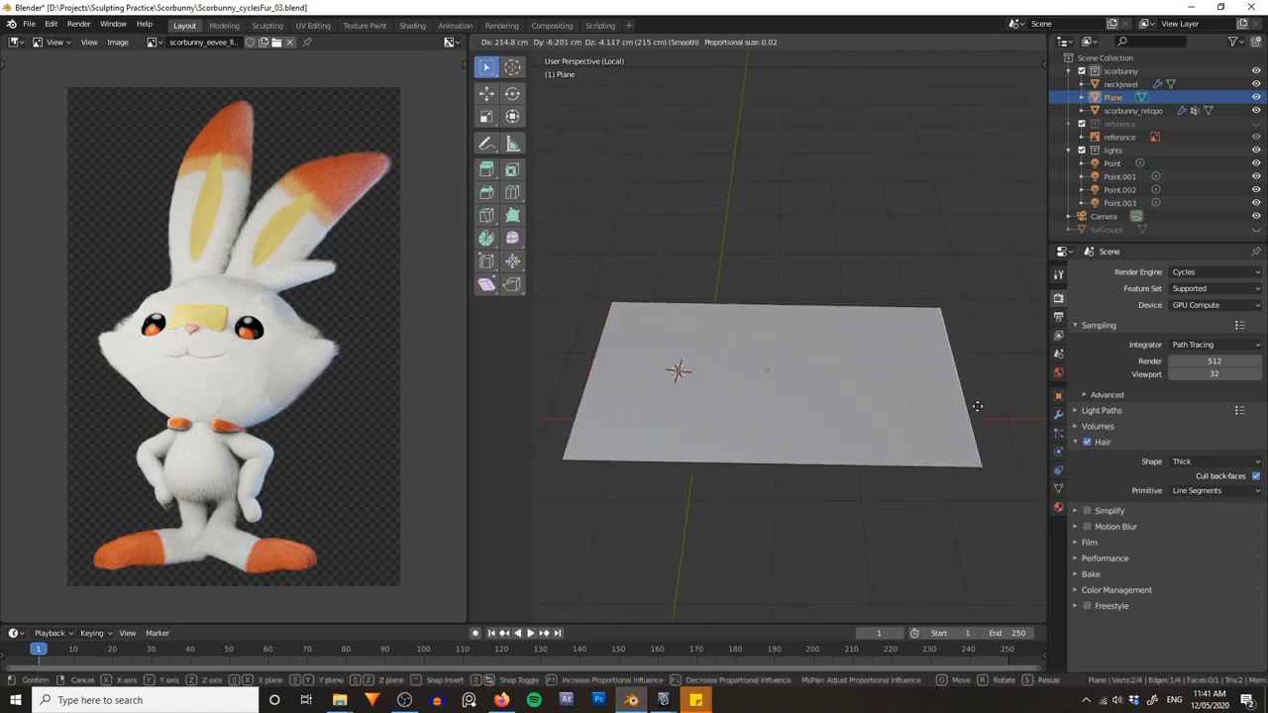
pyautogui.click(974, 401)
pyautogui.press('s')
pyautogui.click(956, 381)
pyautogui.hotkey('ctrl', 'Tab')
pyautogui.moveTo(953, 382); pyautogui.dragTo(875, 357, button='middle')
# - Add a cylinder mesh at the 3D cursor alongside the tapered plane
pyautogui.click(857, 433)
pyautogui.click(862, 257)
pyautogui.hotkey('shift', 'a')
pyautogui.moveTo(857, 257)
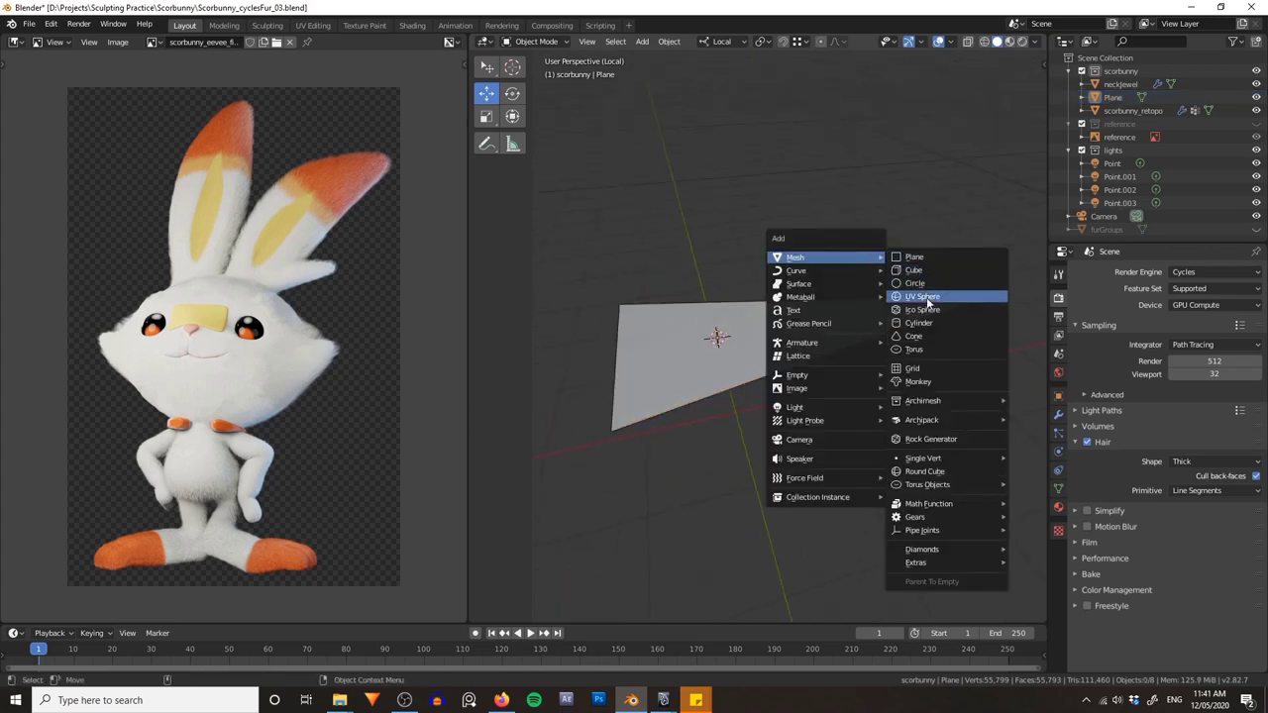
pyautogui.click(919, 323)
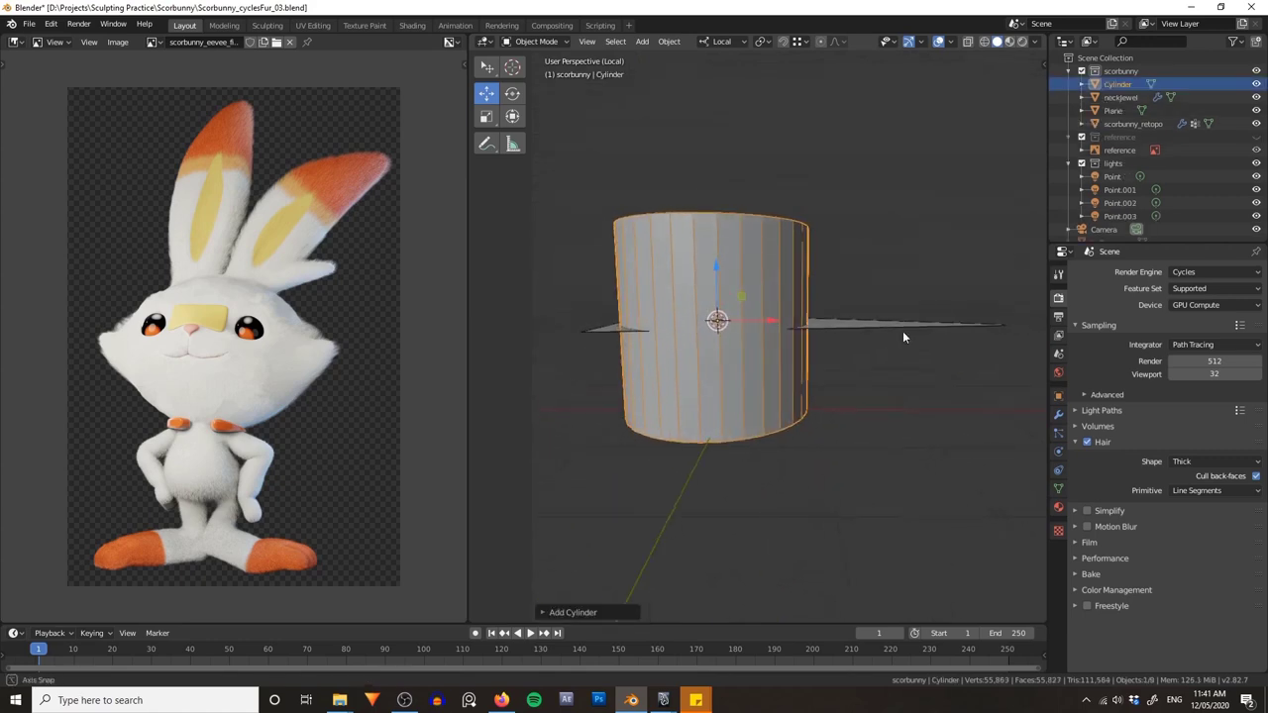
# - Delete the cylinder and the plane, leave local view and return to the camera view
pyautogui.keyDown('shift'); pyautogui.click(868, 320); pyautogui.keyUp('shift')
pyautogui.press('Delete')
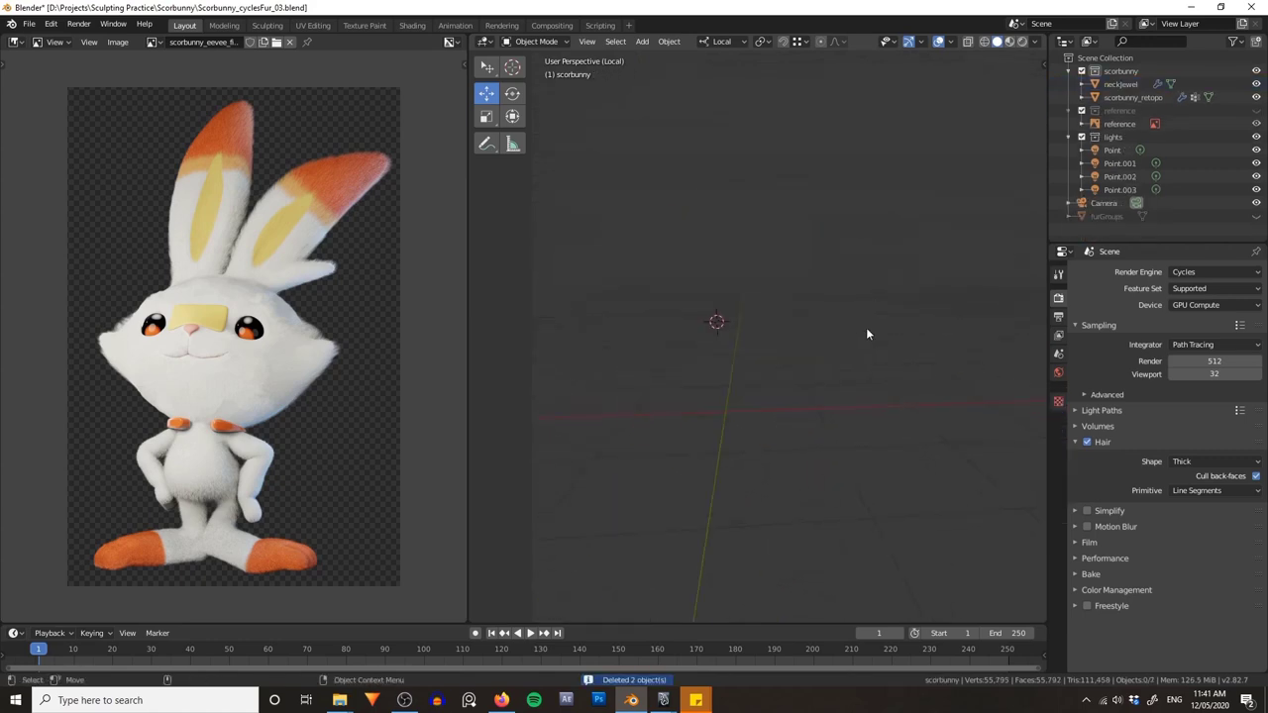
pyautogui.press('KP_Divide')
pyautogui.press('`')
pyautogui.press('KP_0')
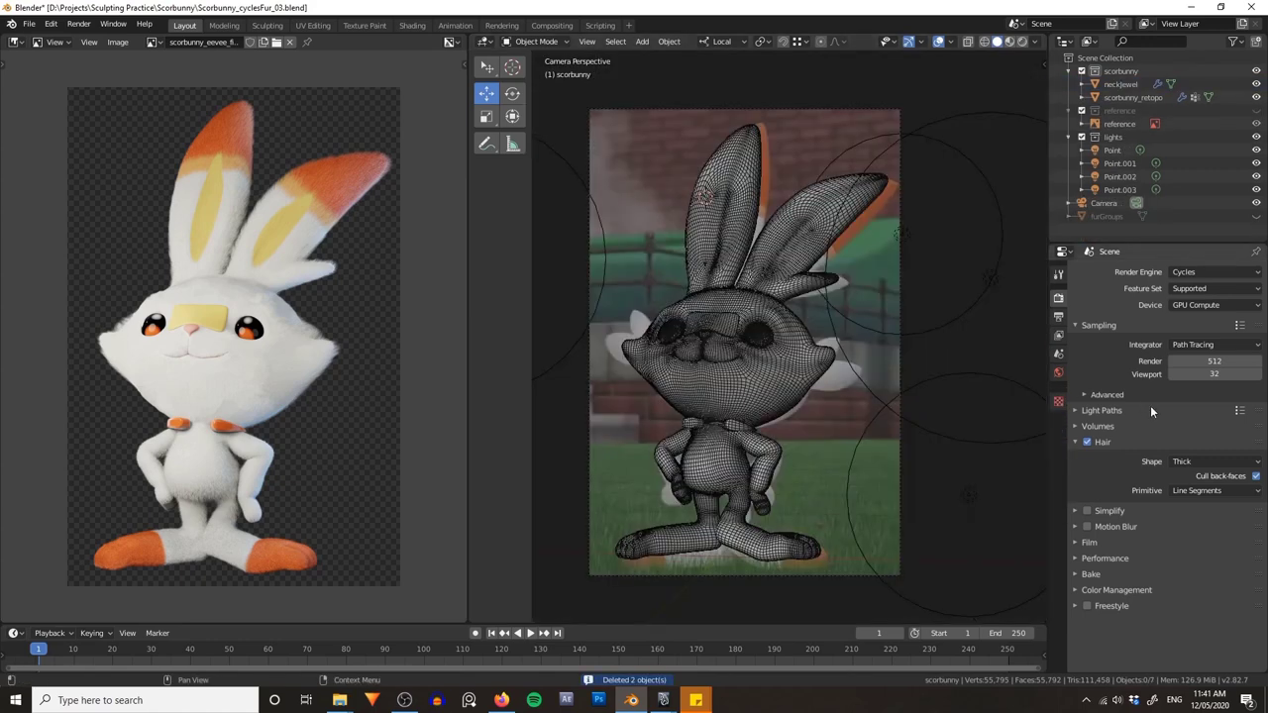
# - Review the Cycles hair shape and primitive options, keeping Thick and Line Segments
pyautogui.click(1208, 461)
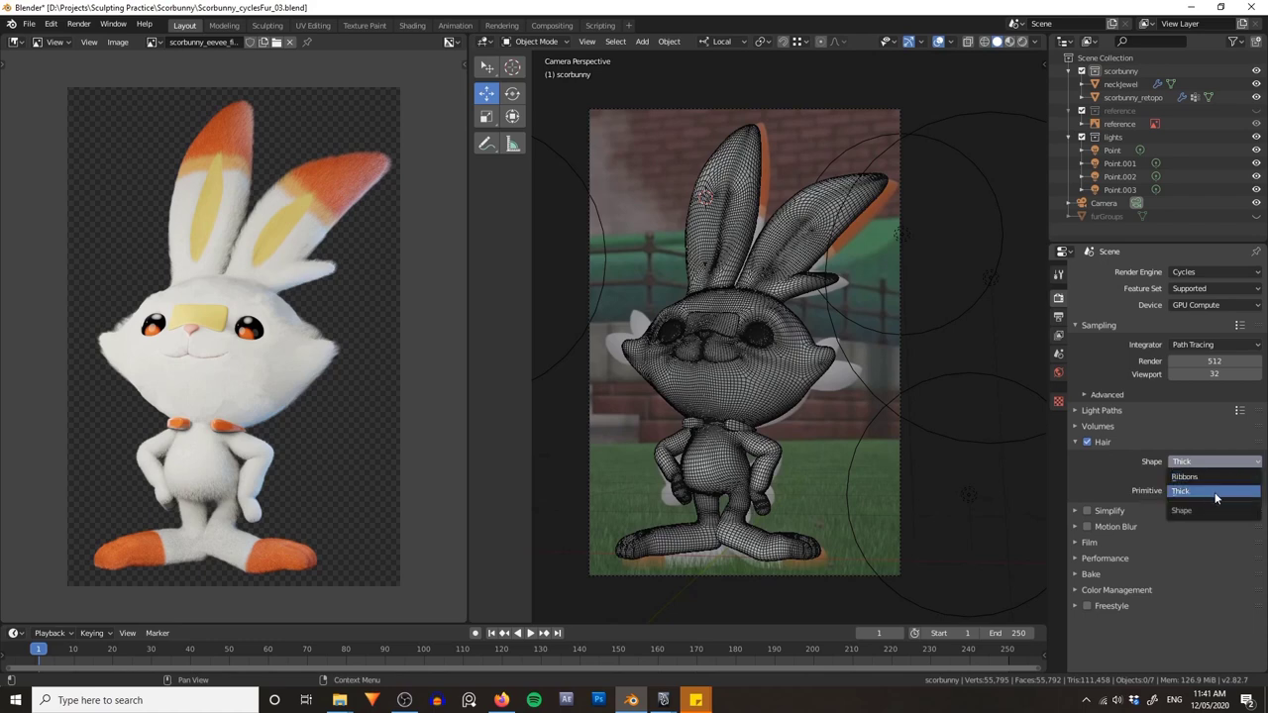
pyautogui.click(1189, 492)
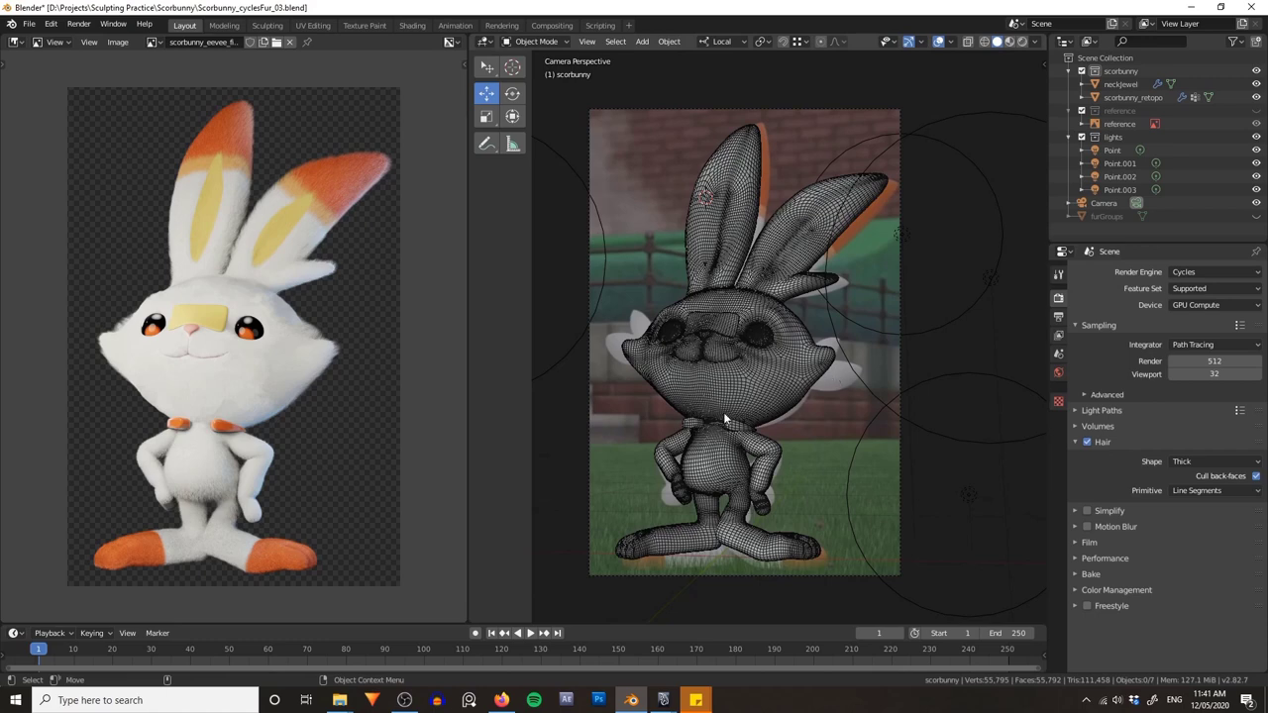
pyautogui.click(1228, 491)
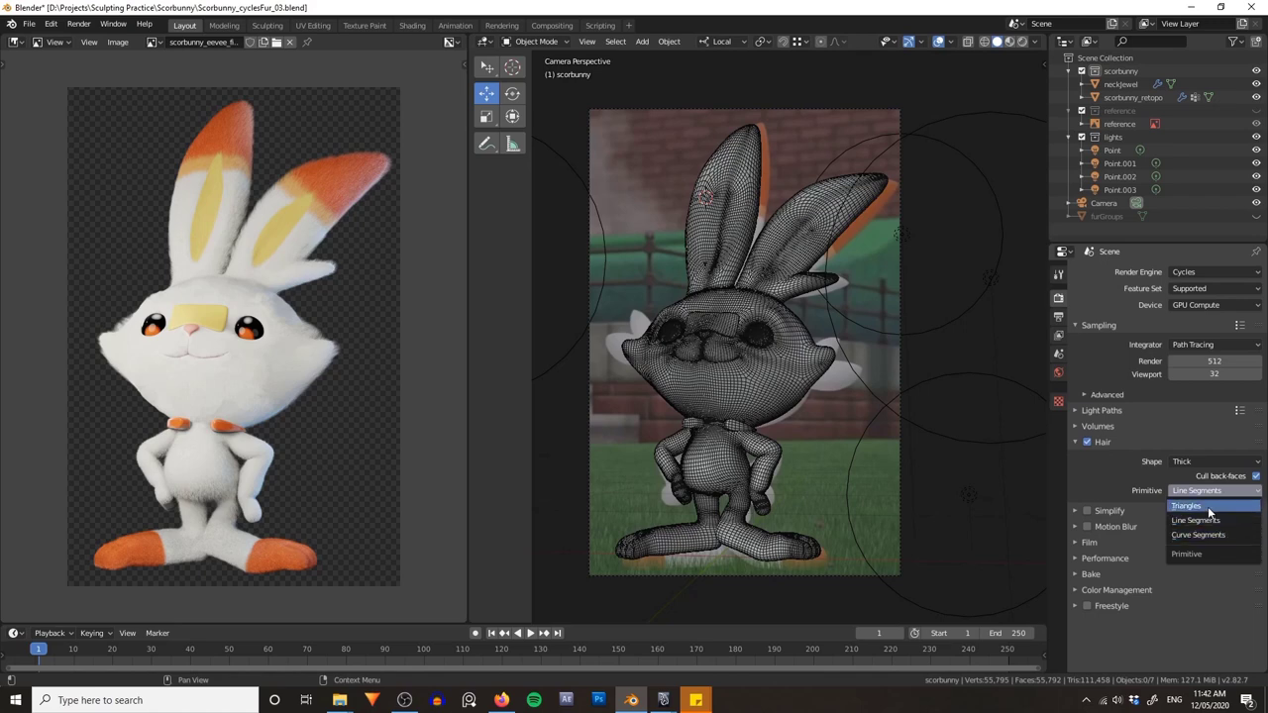
pyautogui.click(1208, 519)
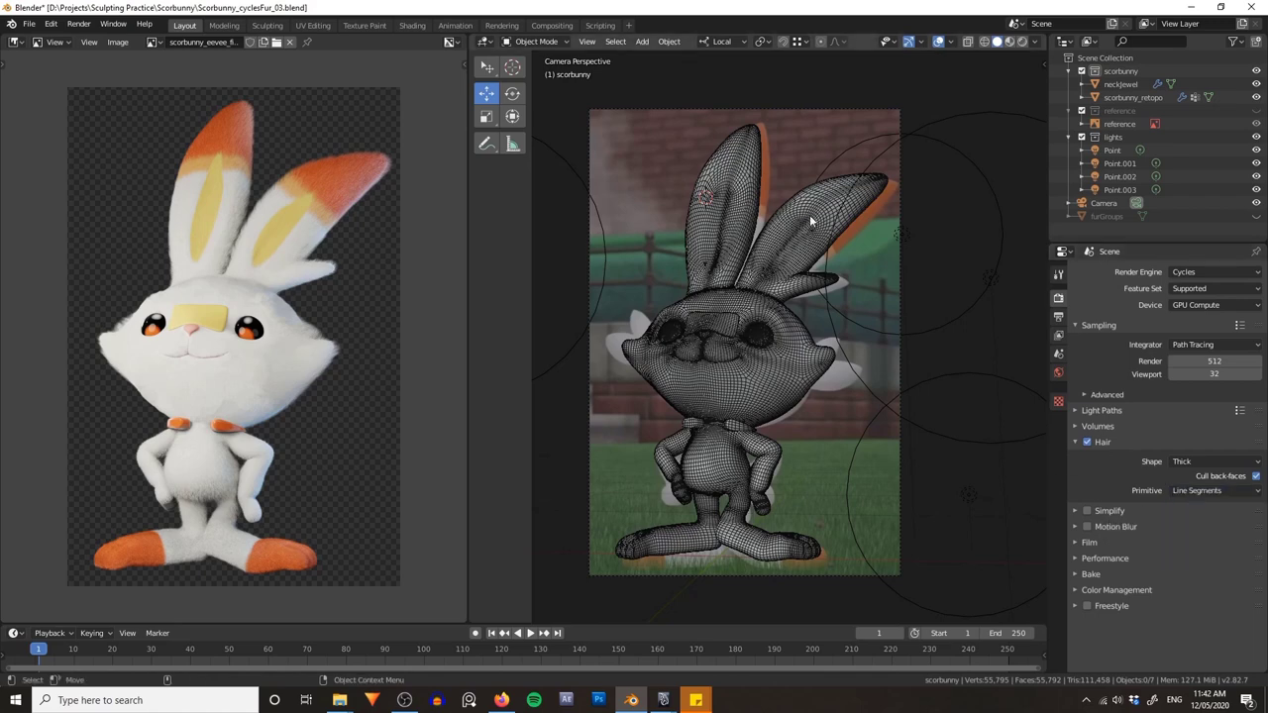
pyautogui.click(1223, 491)
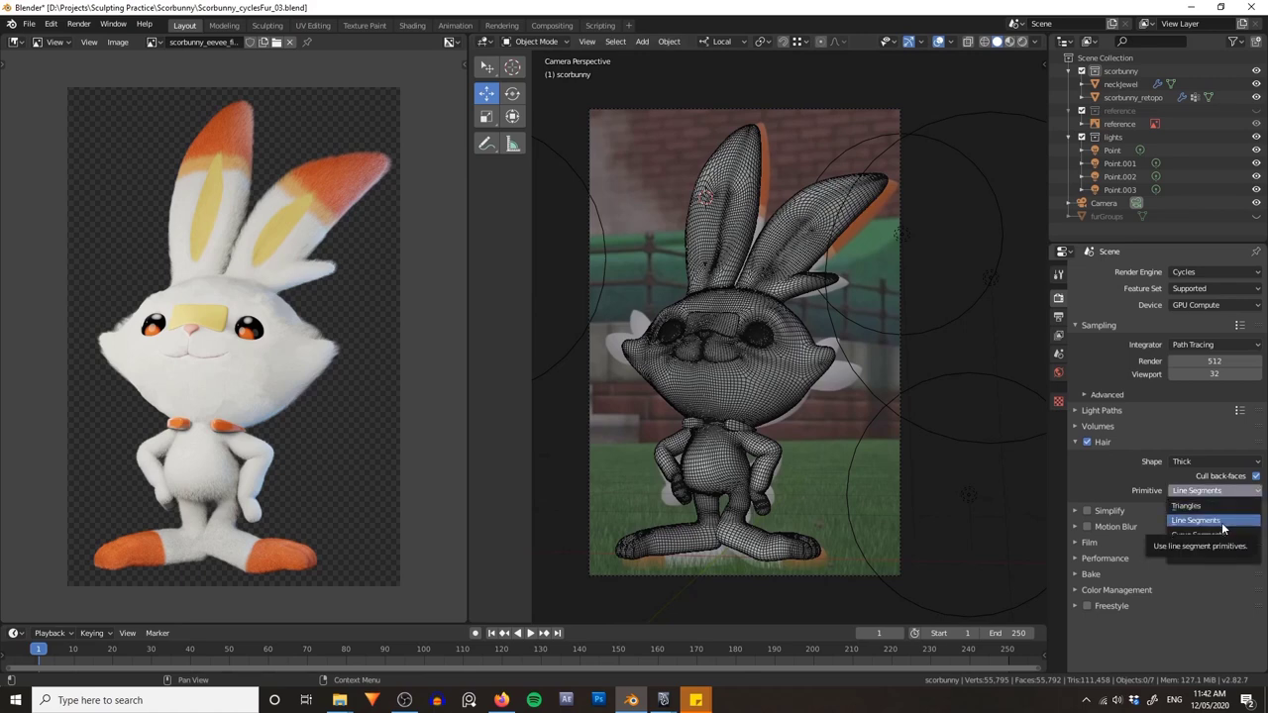
pyautogui.hotkey('alt', 'Tab')
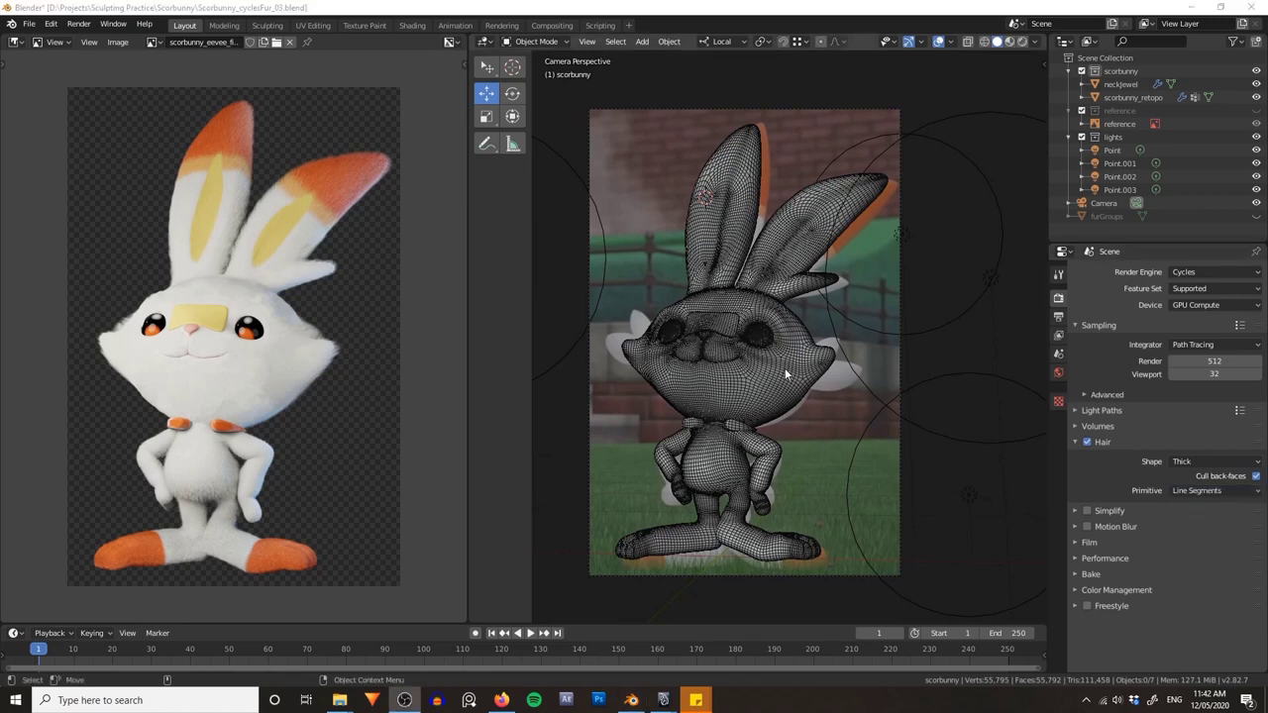
# - Set the hair primitive to Curve Segments with 2 curve subdivisions
pyautogui.click(1218, 491)
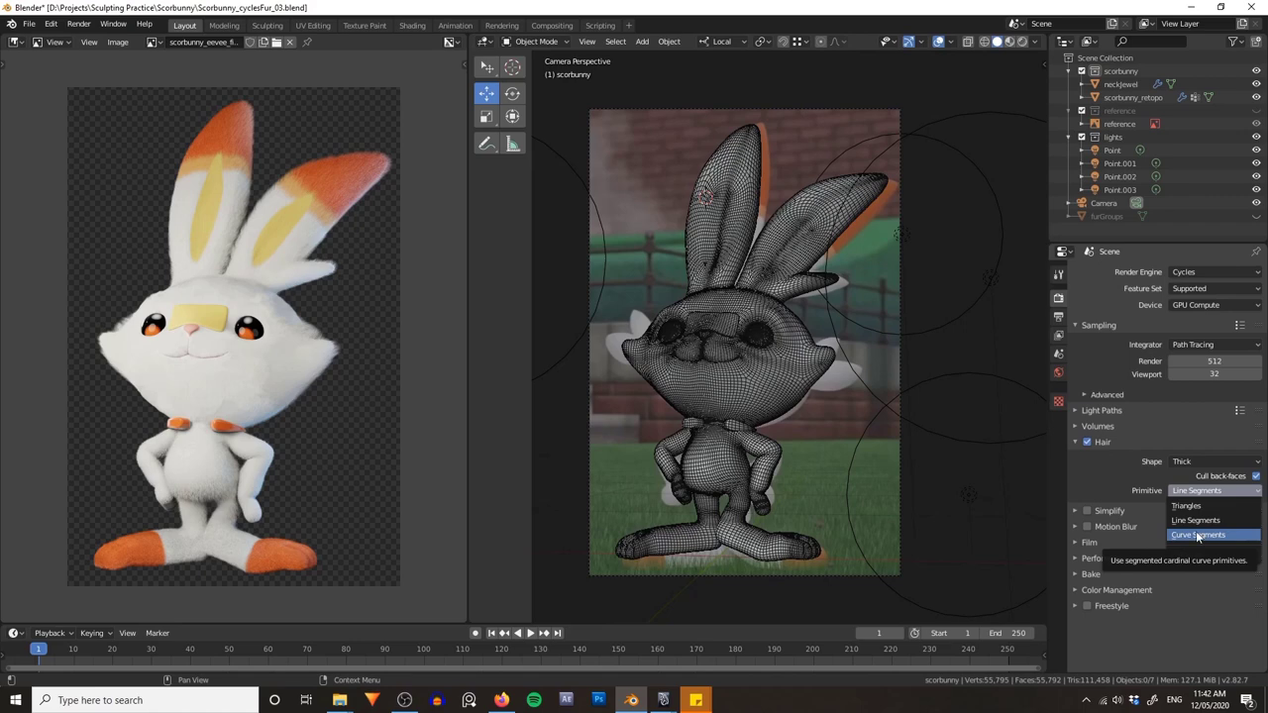
pyautogui.click(1198, 535)
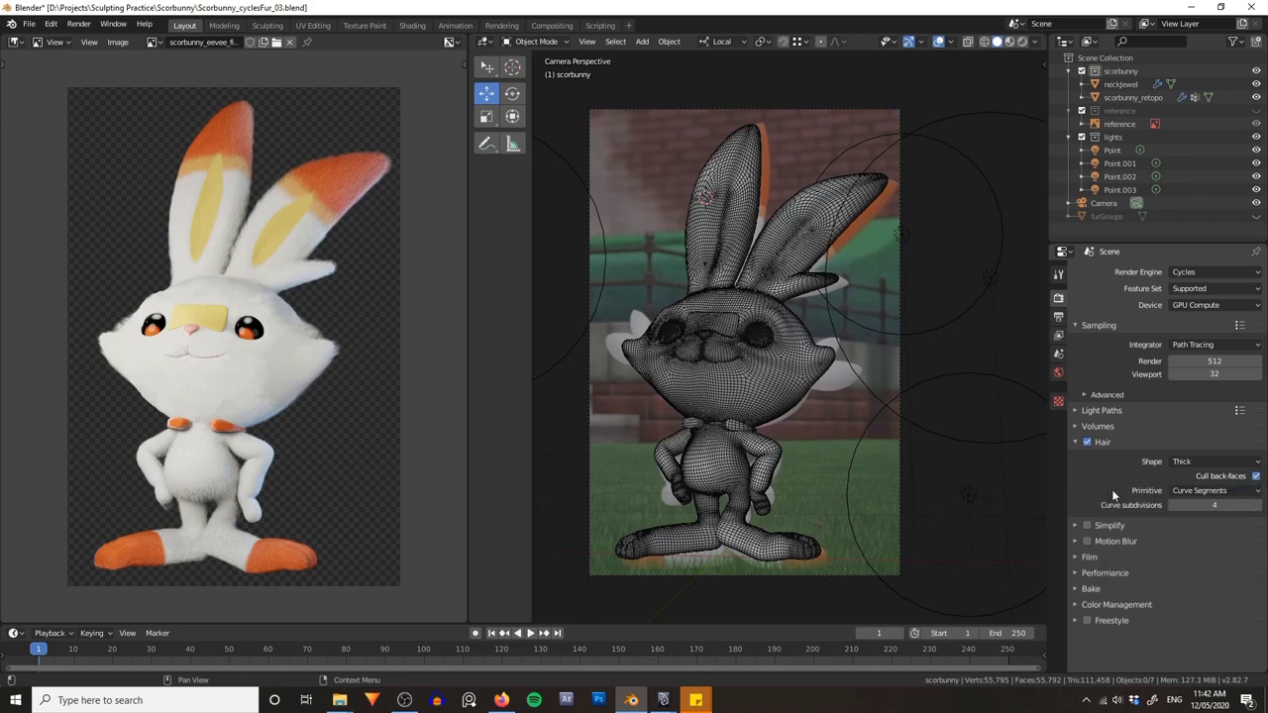
pyautogui.click(1172, 504)
pyautogui.click(1173, 504)
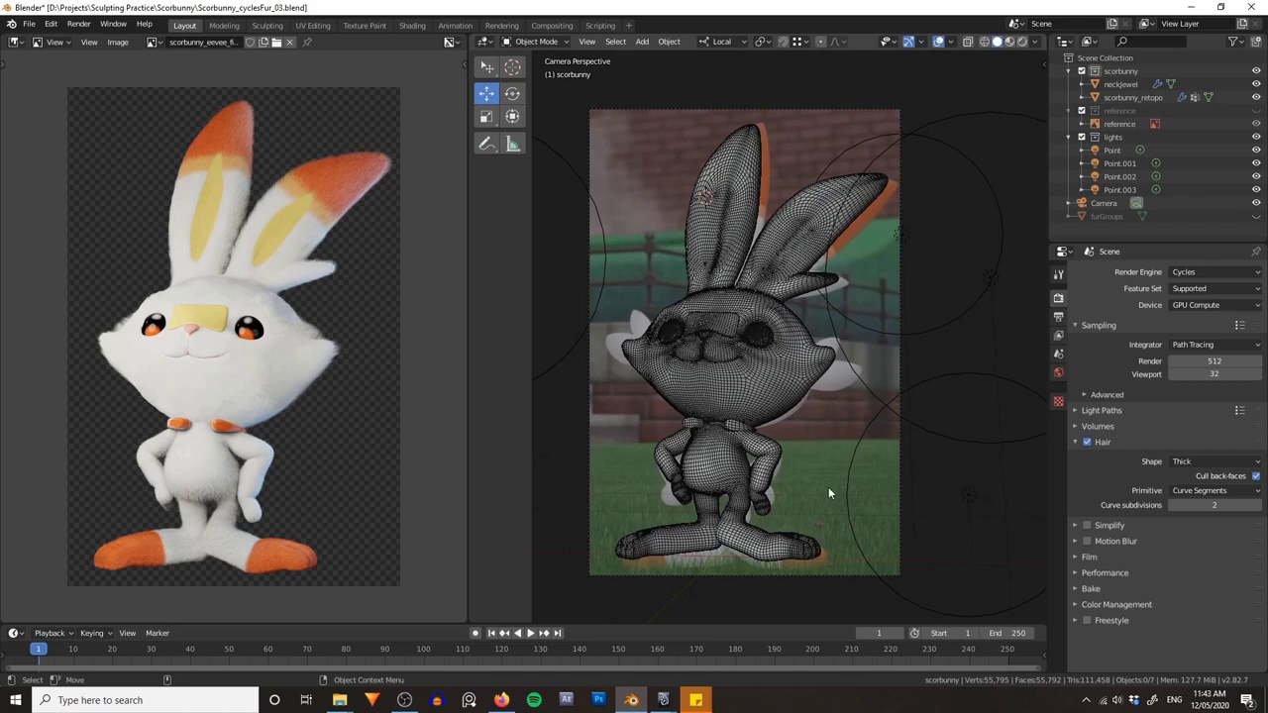
pyautogui.click(1257, 505)
pyautogui.click(1257, 505)
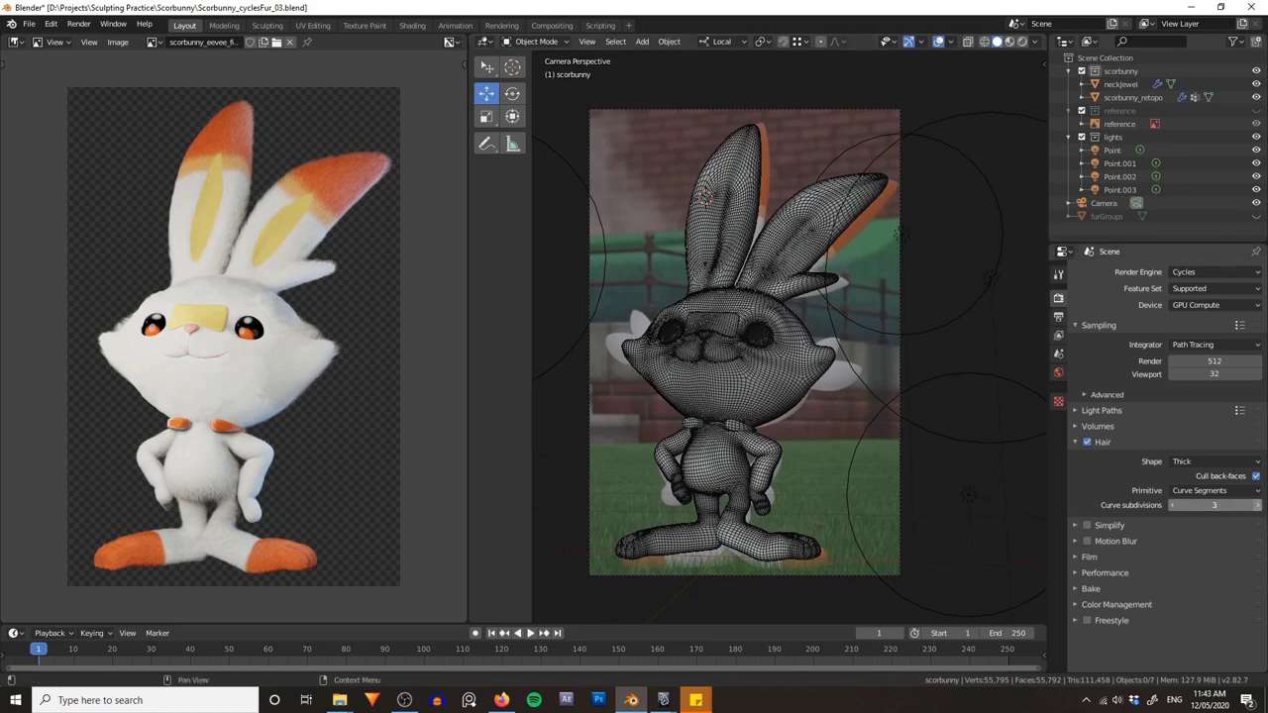
pyautogui.click(1173, 504)
pyautogui.click(1173, 504)
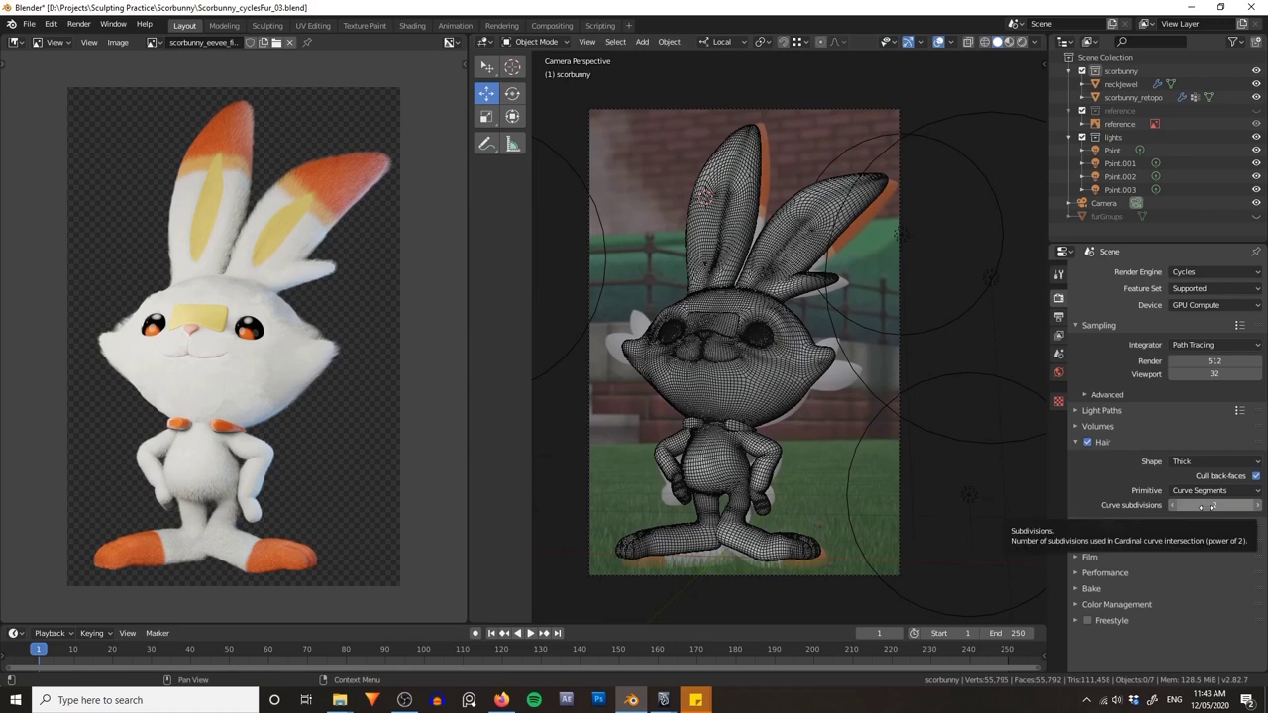
# - Select the scorbunny_retopo mesh and show the Hair Shape settings of its face particle system
pyautogui.click(802, 368)
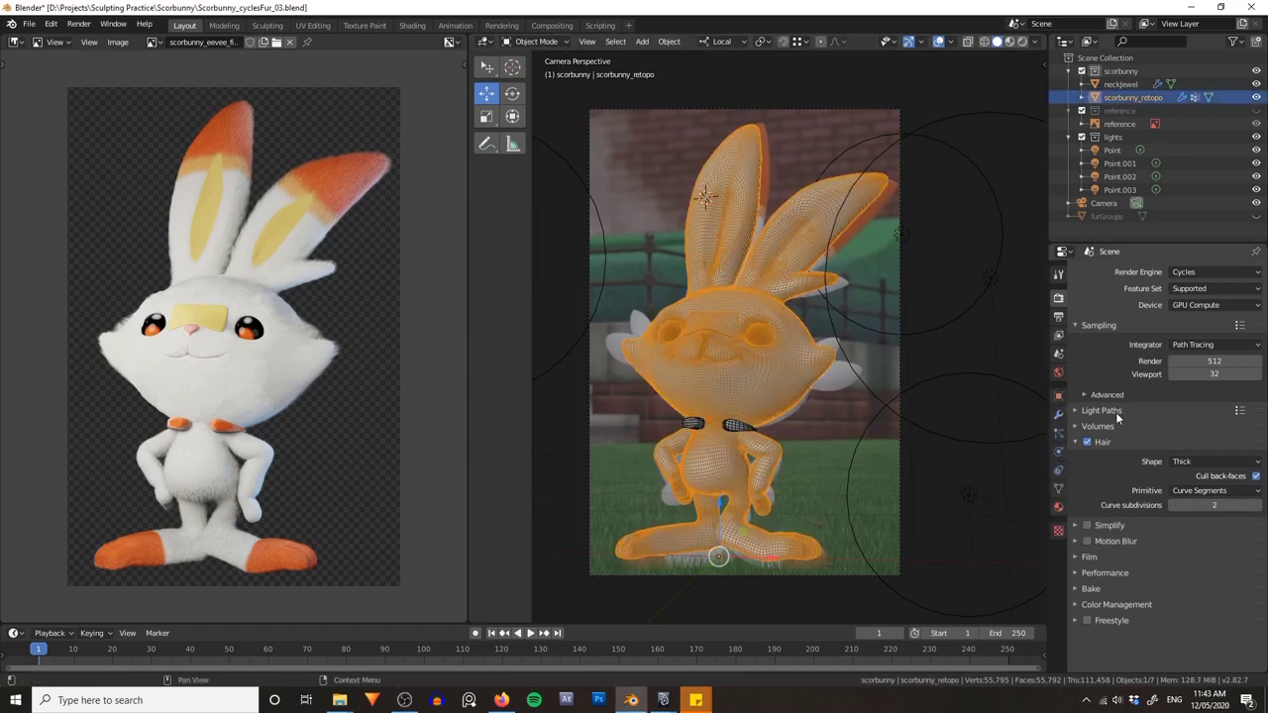
pyautogui.click(1057, 432)
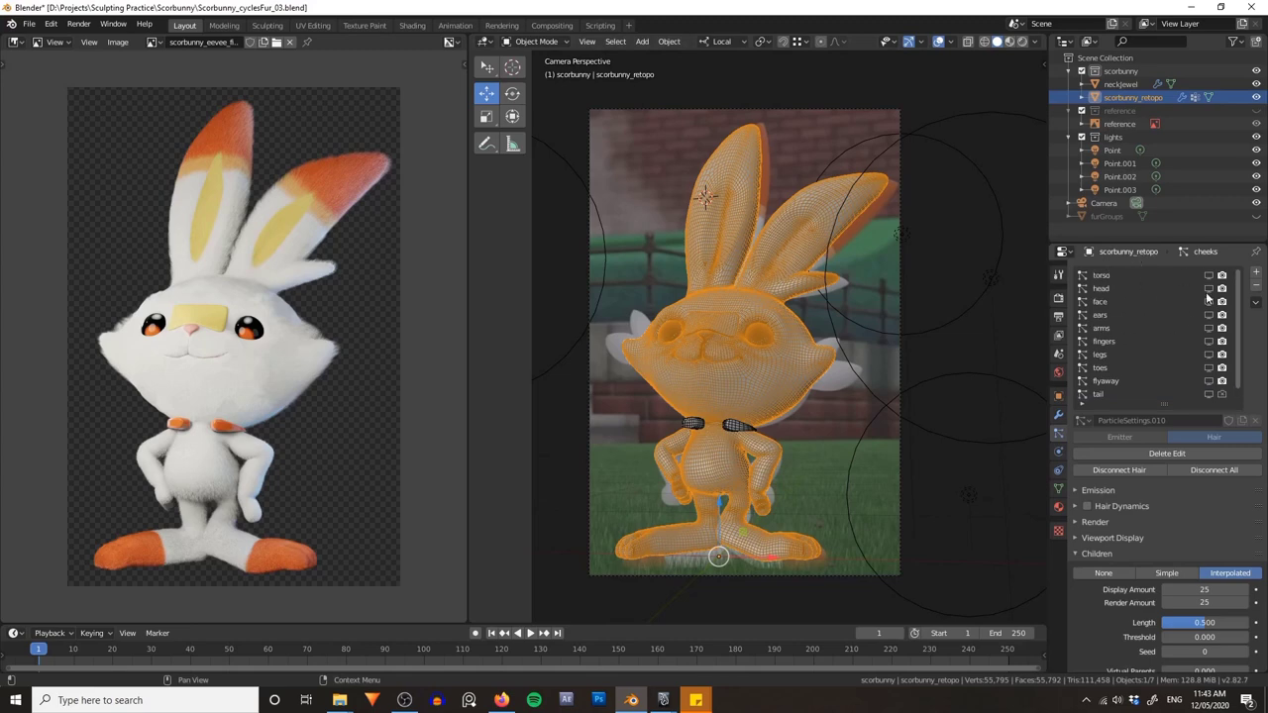
pyautogui.click(1111, 287)
pyautogui.click(1115, 302)
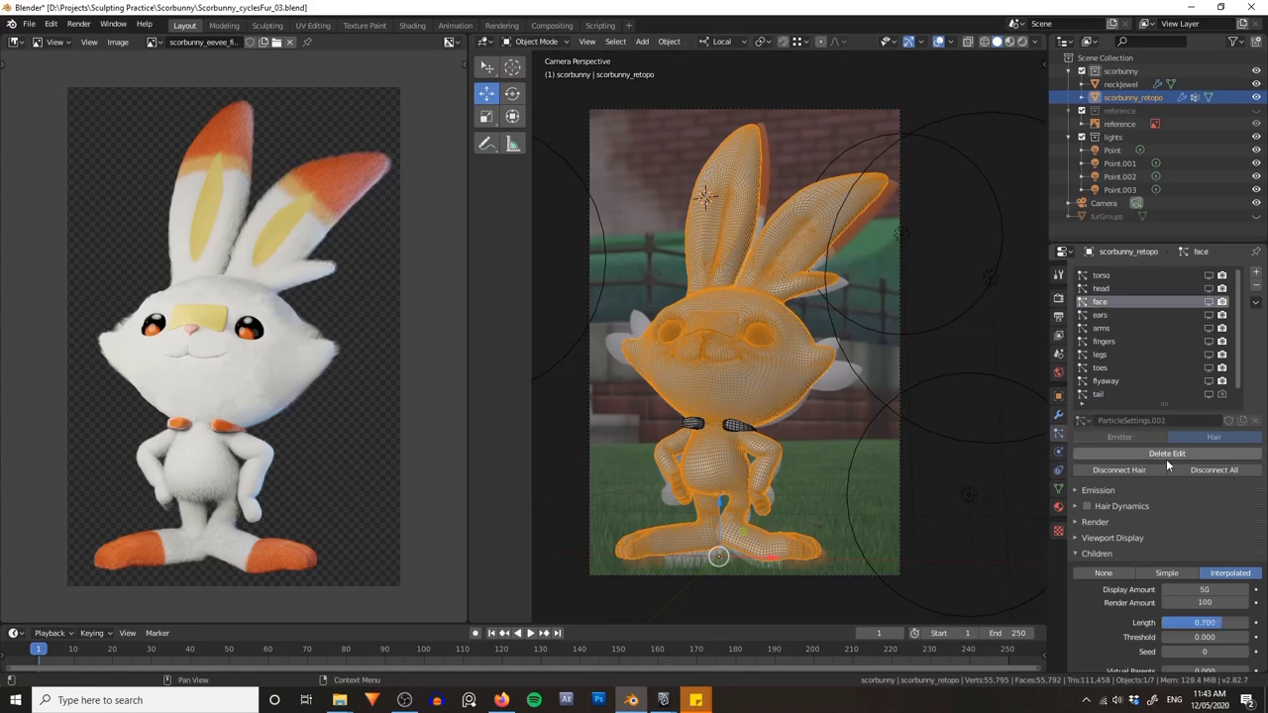
pyautogui.scroll(-3, 1160, 533)
pyautogui.click(1103, 474)
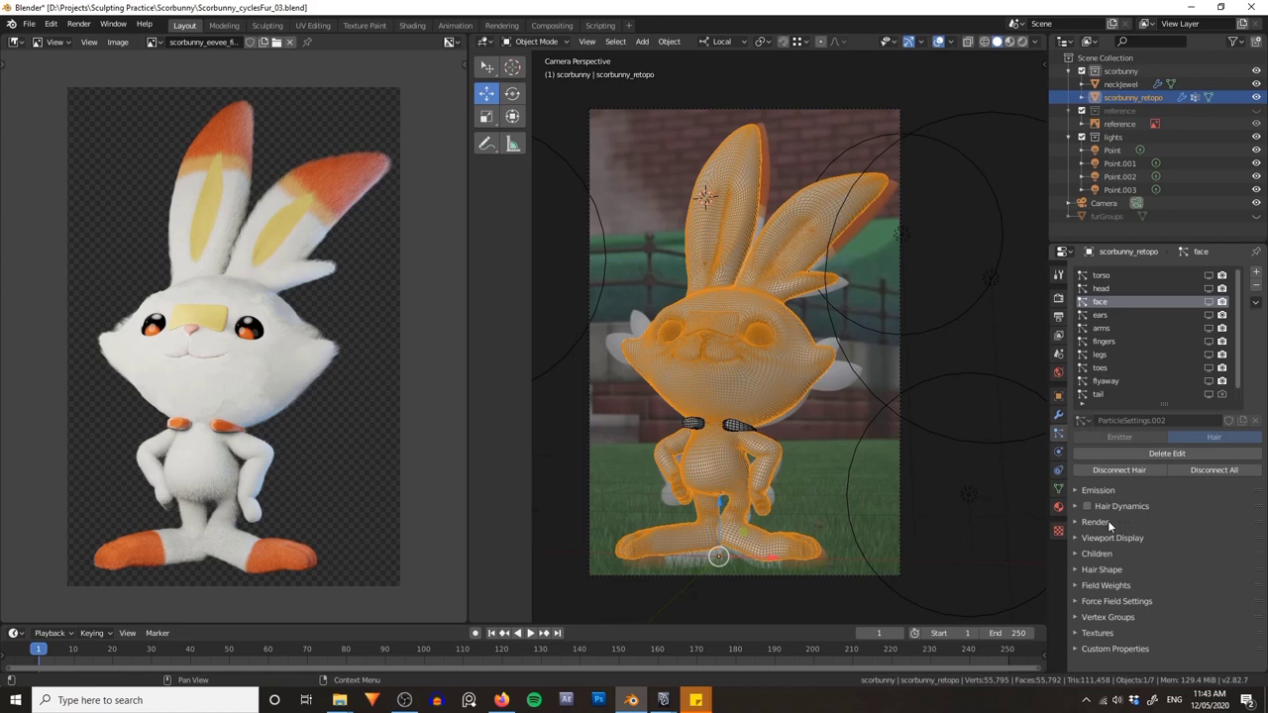
pyautogui.click(1101, 570)
pyautogui.scroll(-2, 1186, 555)
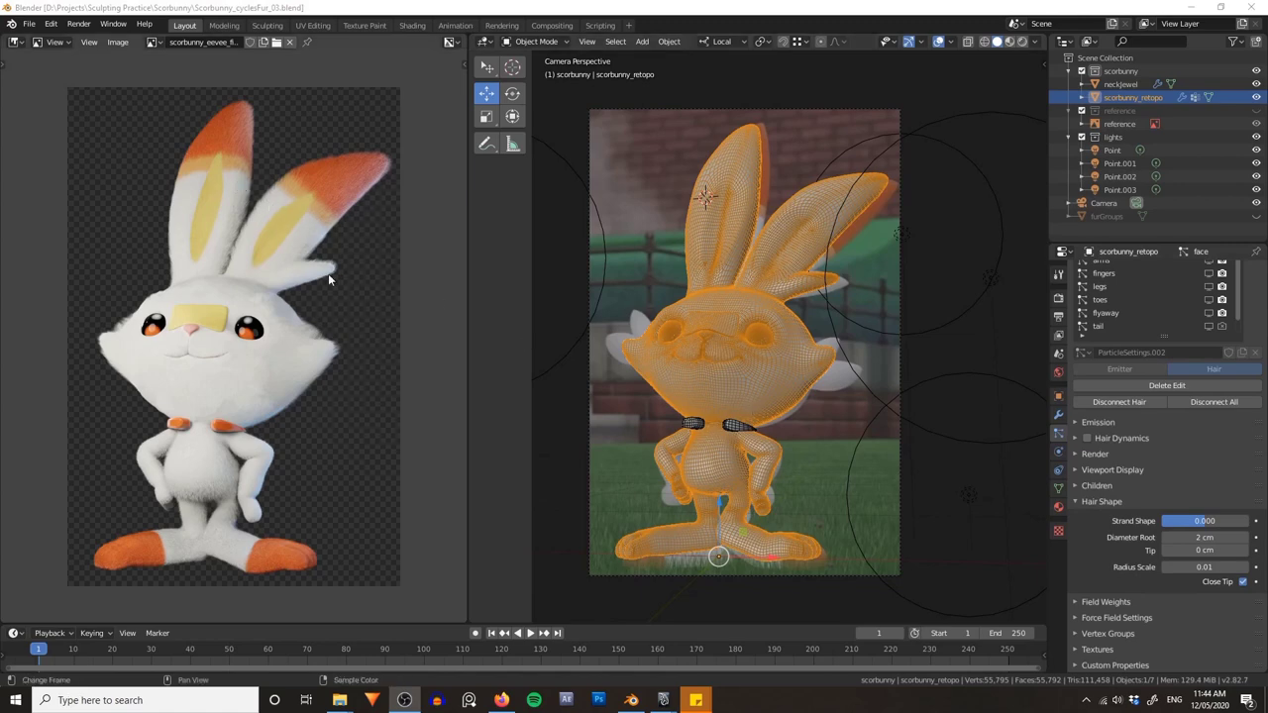
# - Change the image editor to the Shader Editor, hide its sidebar and frame the fur material's Principled Hair BSDF and Principled BSDF nodes
pyautogui.click(18, 42)
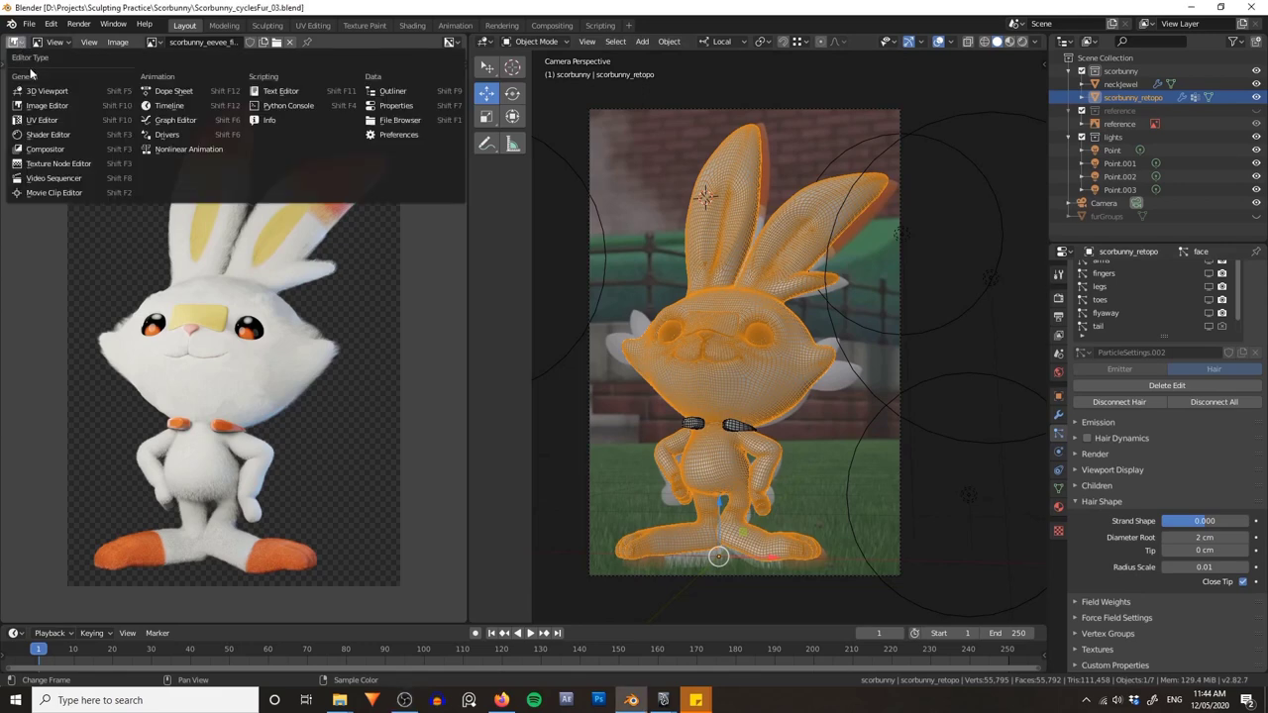
pyautogui.click(55, 137)
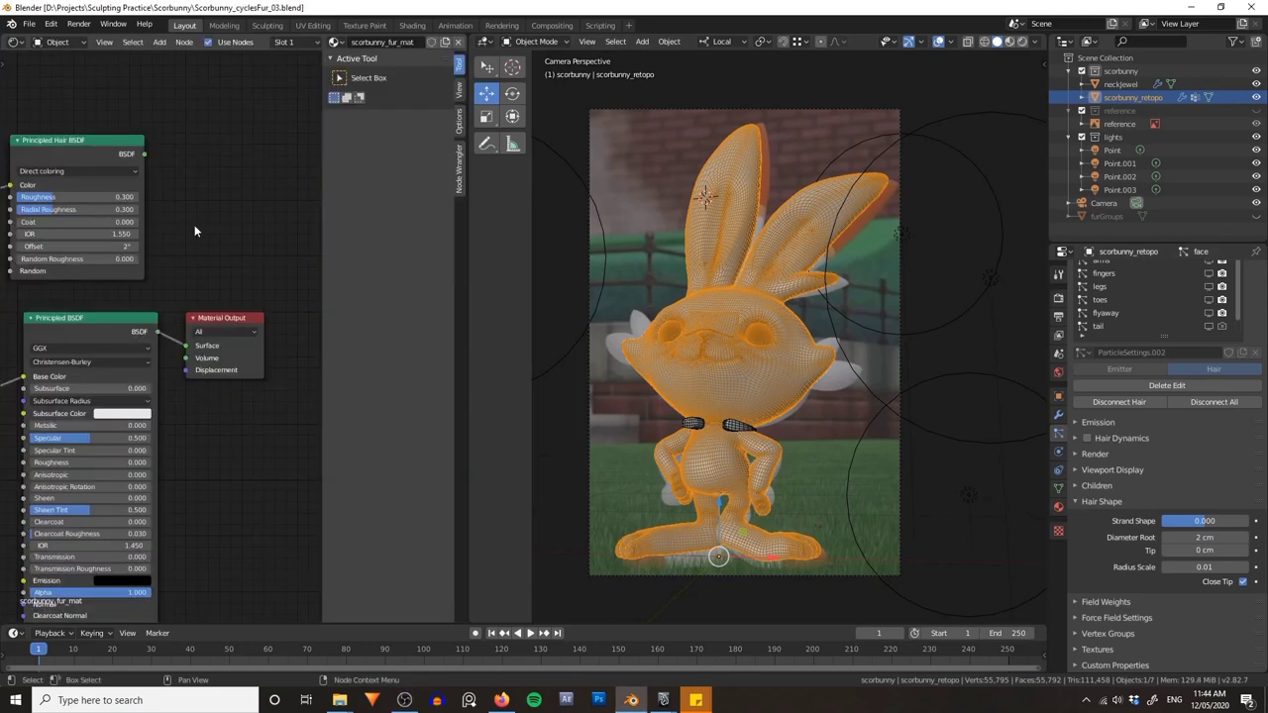
pyautogui.moveTo(167, 221); pyautogui.dragTo(268, 226, button='middle')
pyautogui.press('n')
pyautogui.scroll(-3, 333, 256)
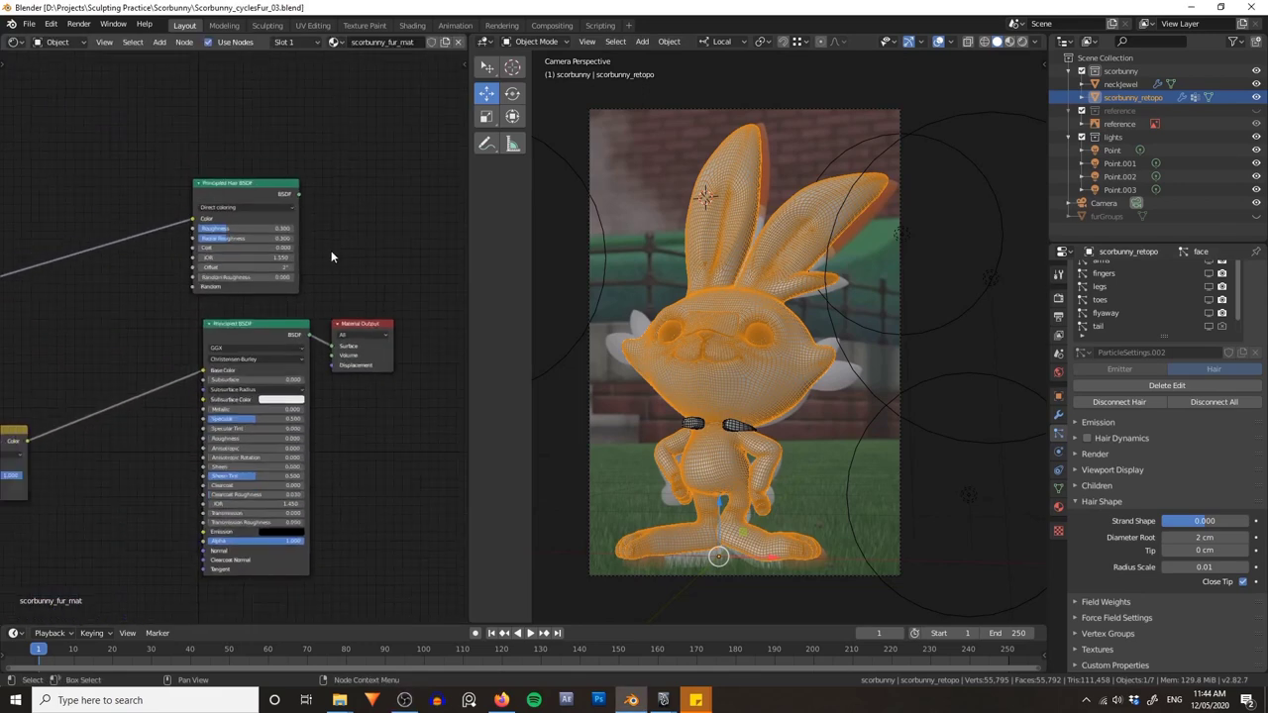
pyautogui.moveTo(346, 272); pyautogui.dragTo(430, 208, button='middle')
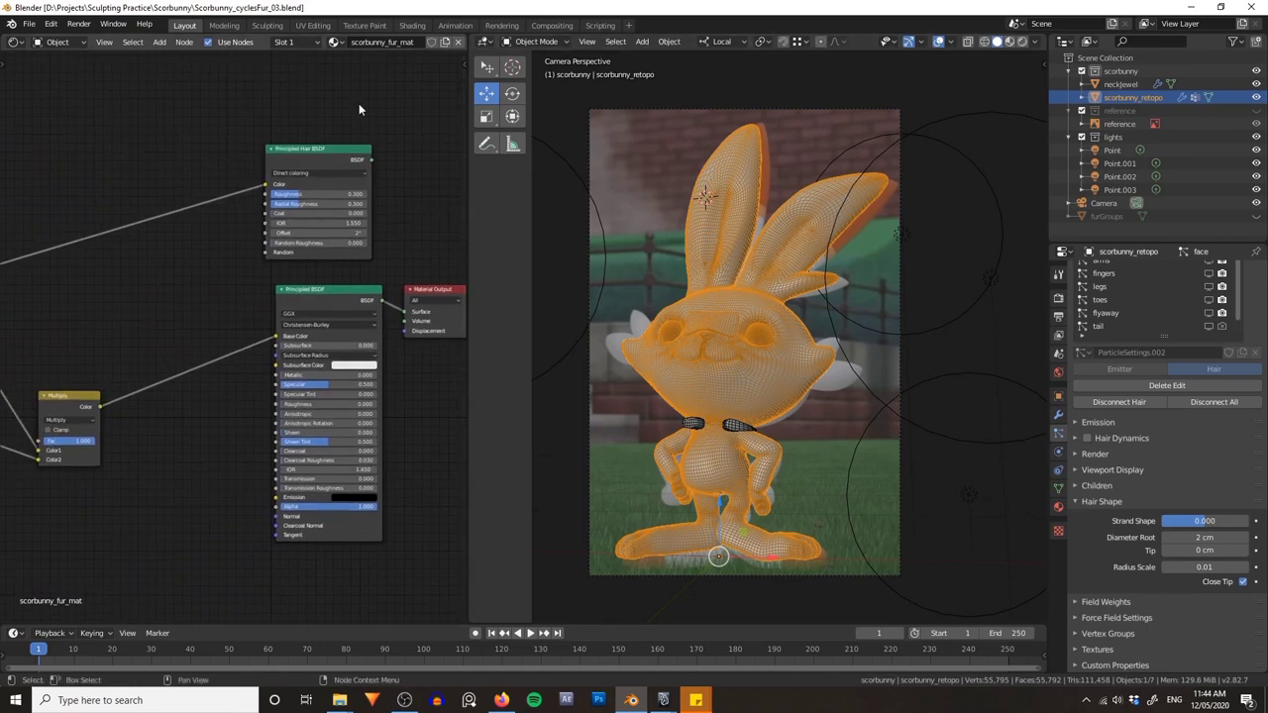
pyautogui.scroll(-3, 206, 268)
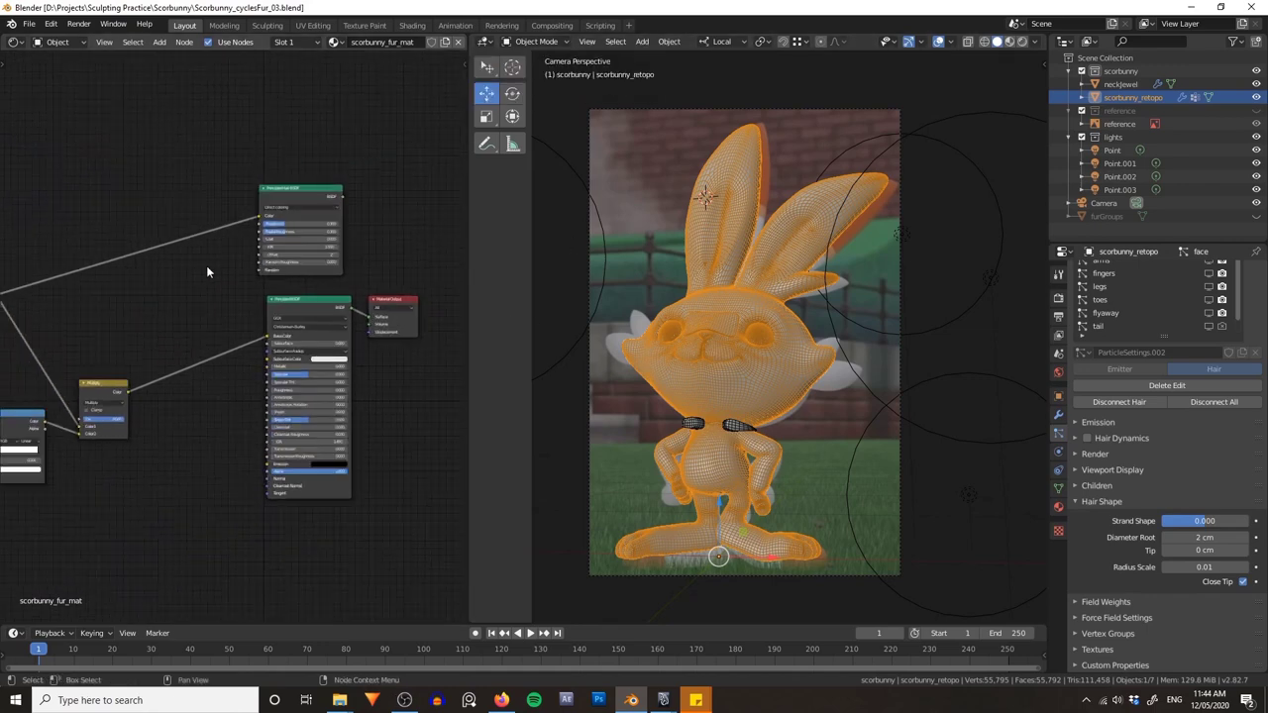
# - Examine the fur material's Principled Hair BSDF and Principled BSDF nodes and the texture chain feeding their color inputs
pyautogui.moveTo(209, 307); pyautogui.dragTo(158, 306, button='middle')
pyautogui.scroll(5, 208, 308)
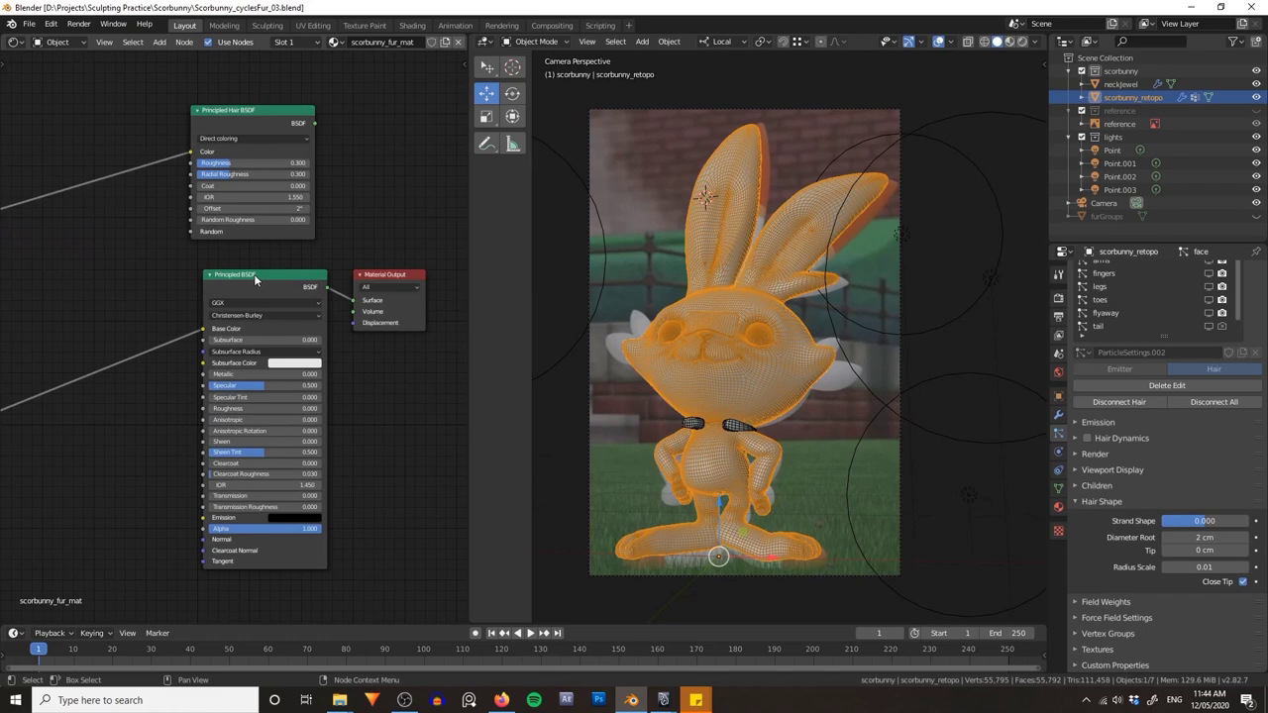
pyautogui.scroll(-2, 254, 275)
pyautogui.moveTo(86, 307); pyautogui.dragTo(267, 275, button='middle')
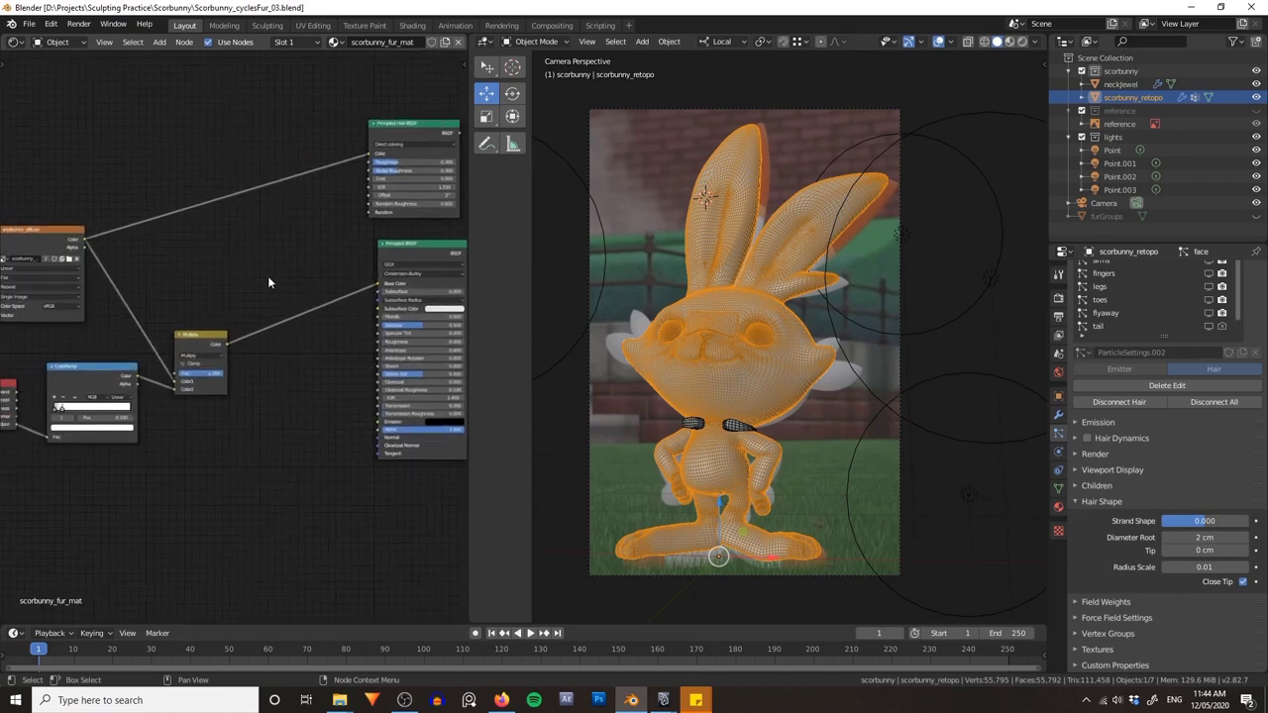
pyautogui.moveTo(379, 174); pyautogui.dragTo(245, 275, button='middle')
pyautogui.scroll(5, 246, 276)
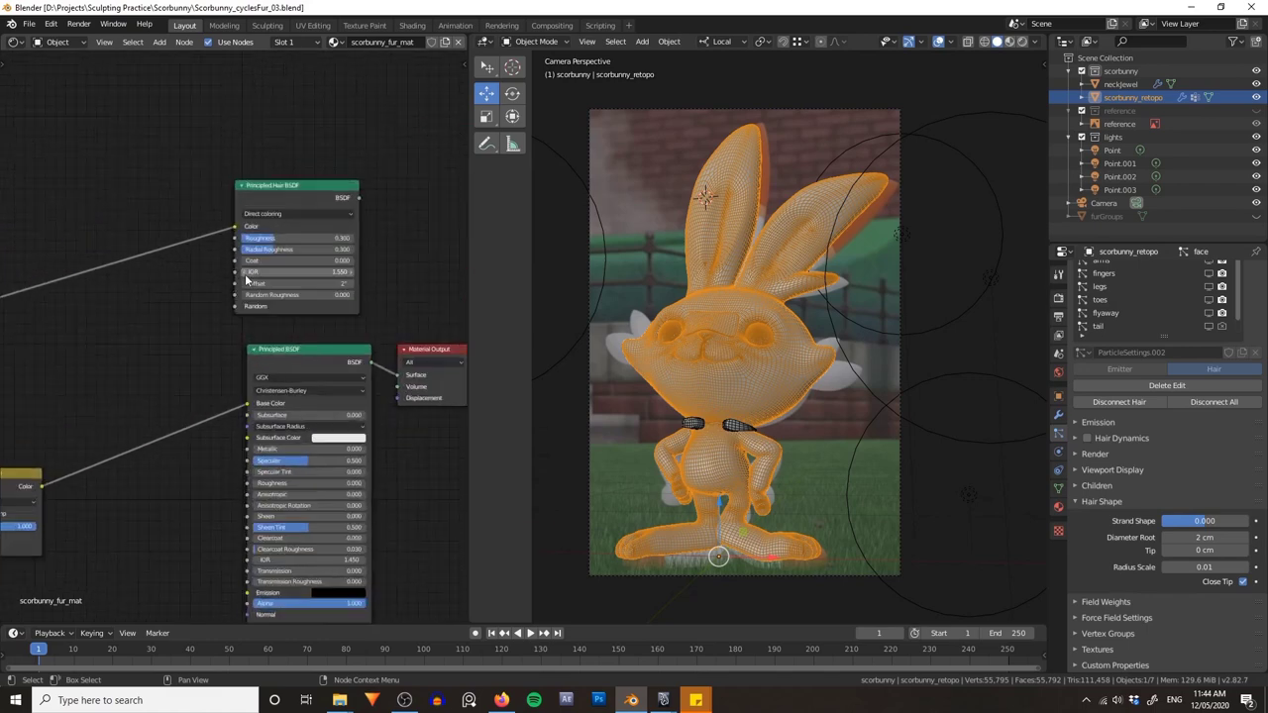
pyautogui.scroll(-2, 269, 252)
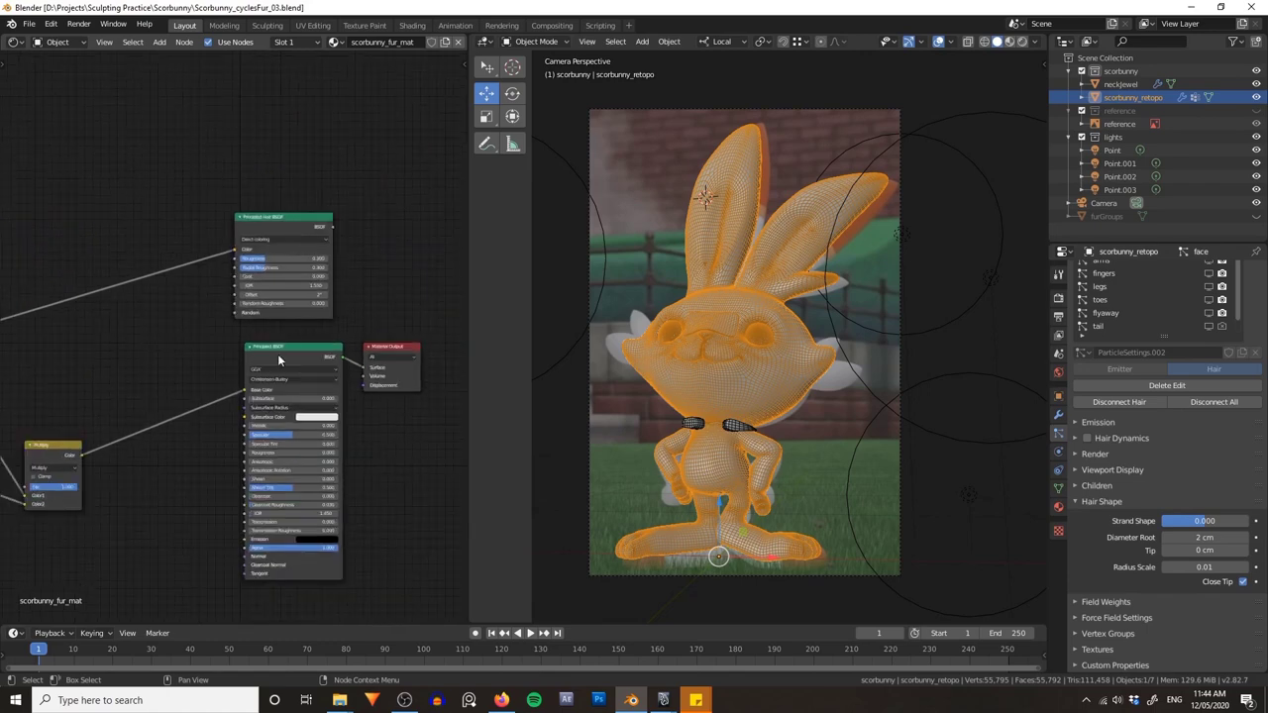
# - Move the Principled BSDF node farther below the hair shader and connect the Principled Hair BSDF output to the Material Output's Surface
pyautogui.moveTo(278, 355); pyautogui.dragTo(239, 404)
pyautogui.moveTo(195, 395); pyautogui.dragTo(312, 326, button='middle')
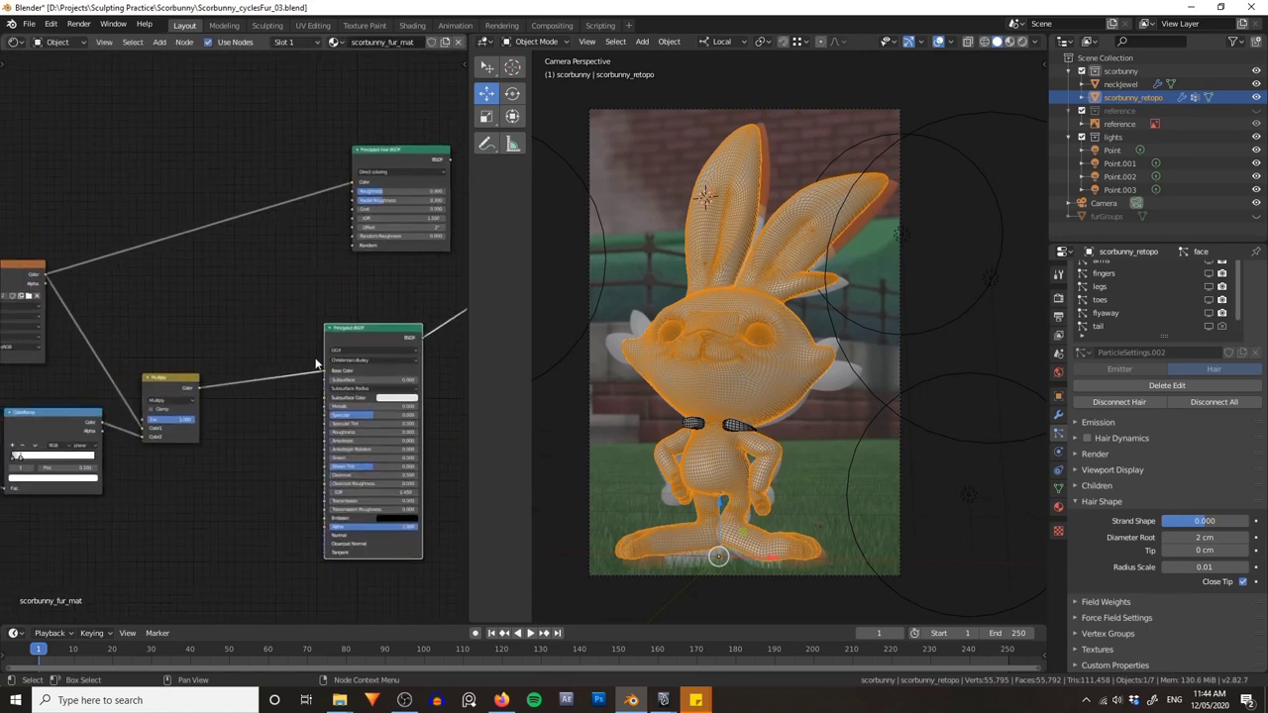
pyautogui.moveTo(347, 287); pyautogui.dragTo(258, 309, button='middle')
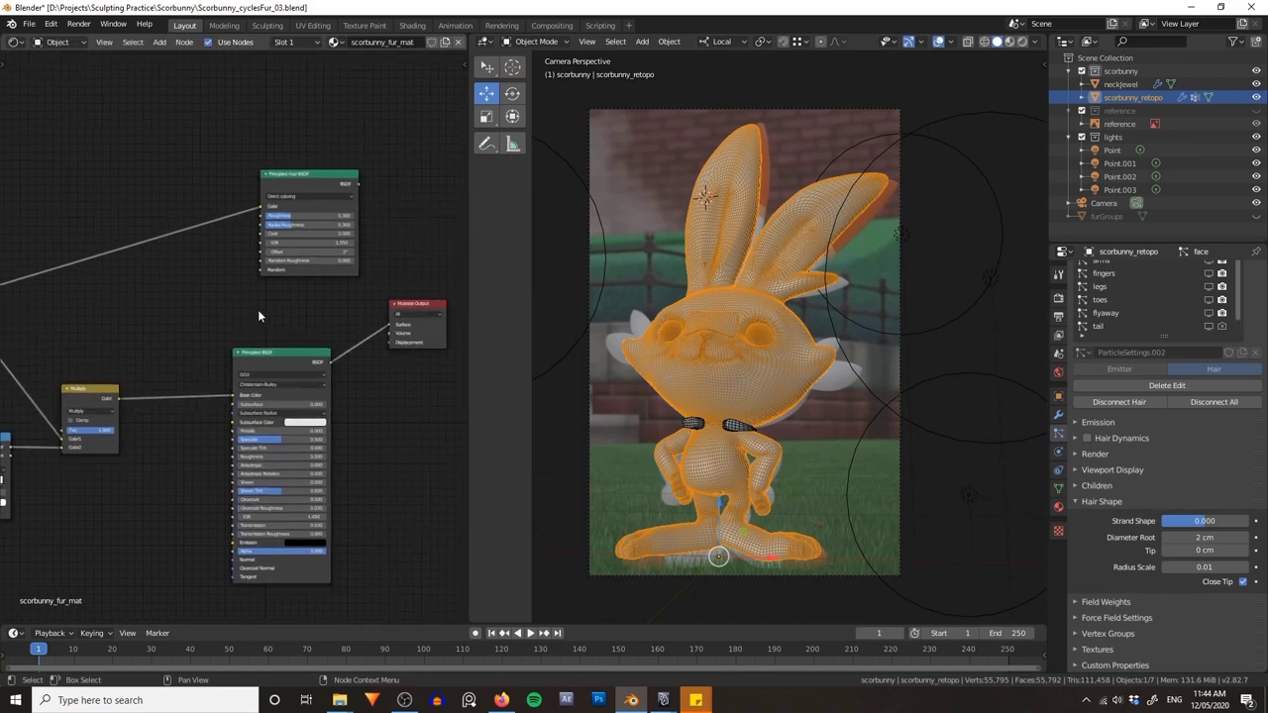
pyautogui.moveTo(239, 139); pyautogui.dragTo(132, 241, button='middle')
pyautogui.scroll(9, 158, 235)
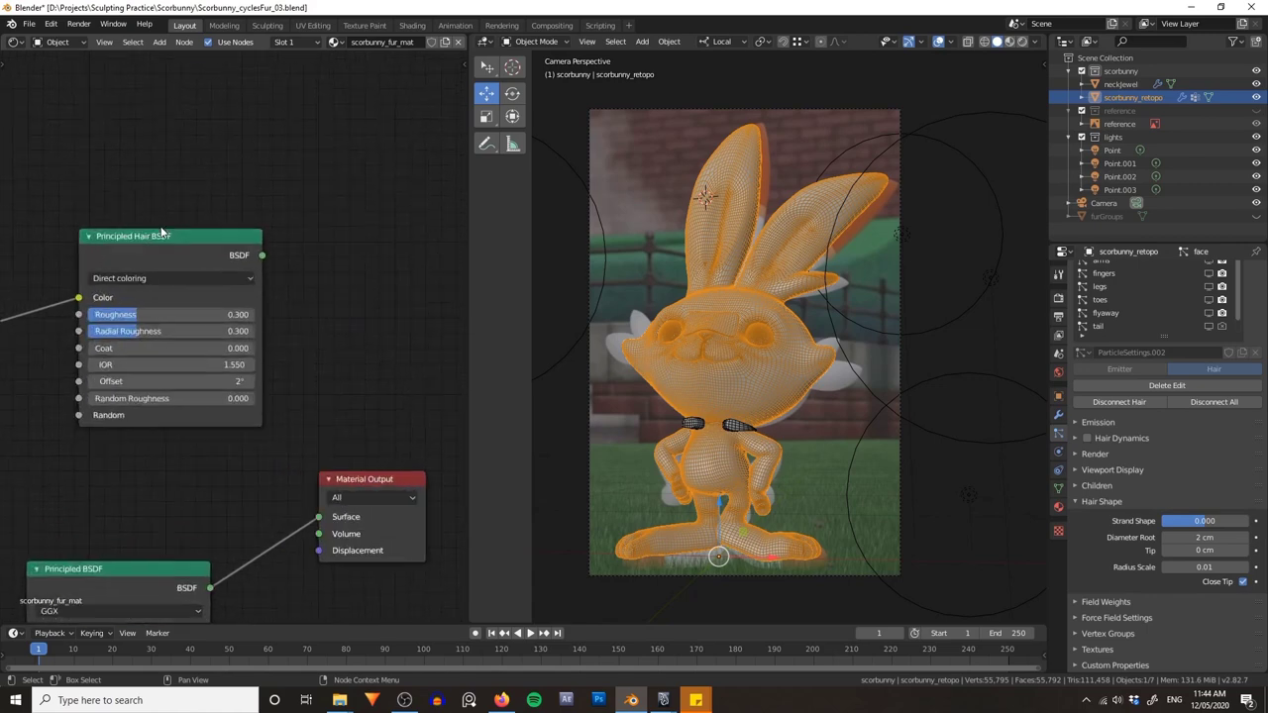
pyautogui.moveTo(310, 318); pyautogui.dragTo(302, 218, button='middle')
pyautogui.moveTo(259, 147); pyautogui.dragTo(318, 429)
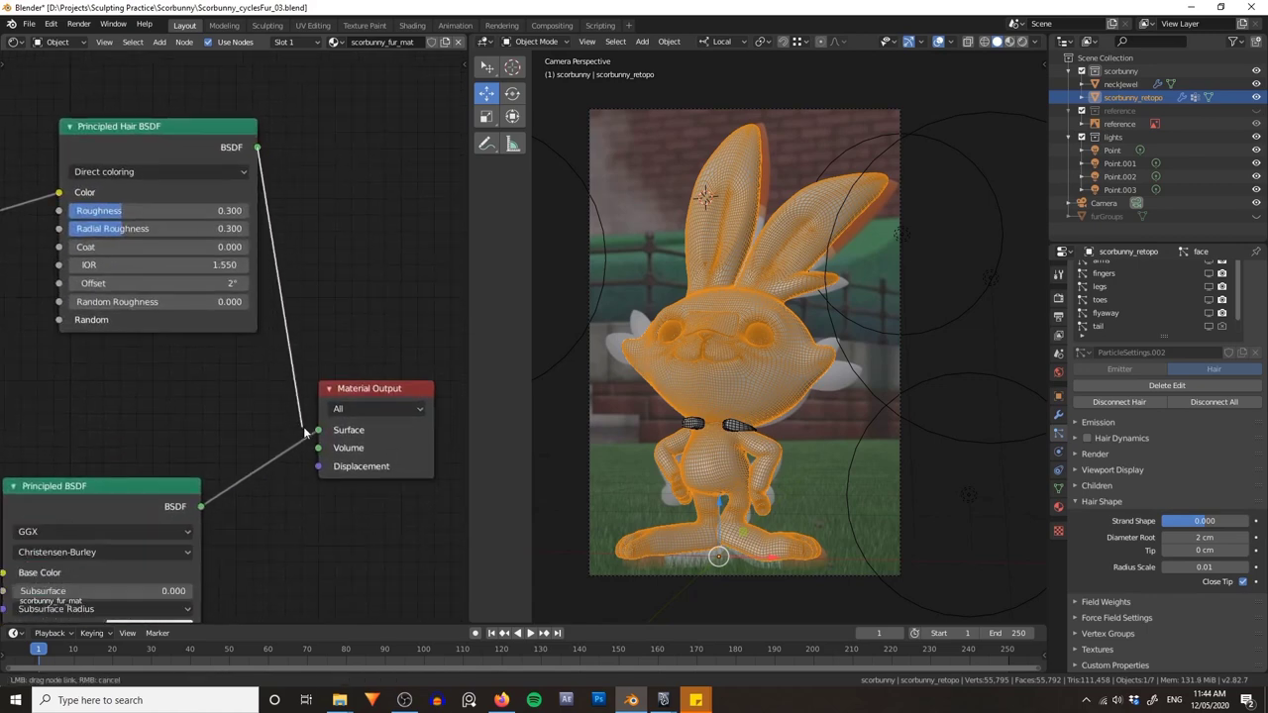
pyautogui.scroll(-2, 238, 396)
pyautogui.moveTo(257, 327); pyautogui.dragTo(152, 409, button='middle')
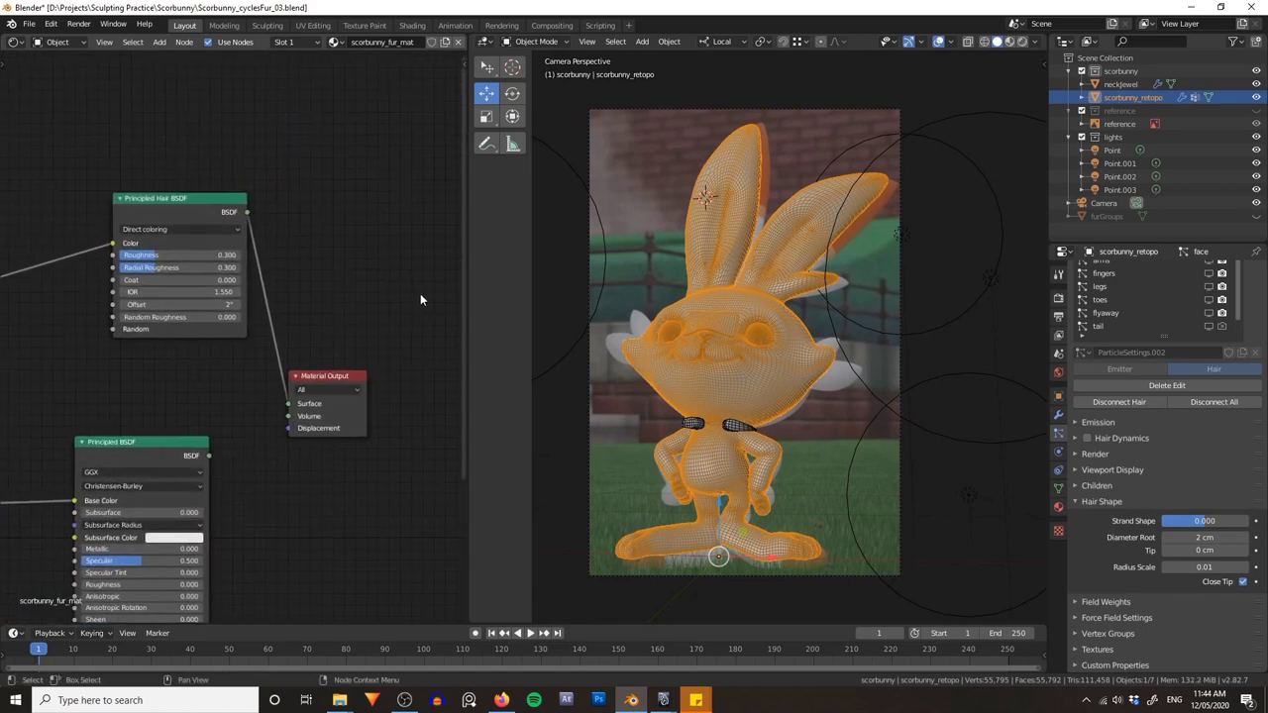
# - Set the Principled Hair BSDF's color parametrization to Absorption coefficient
pyautogui.moveTo(317, 308); pyautogui.dragTo(331, 303, button='middle')
pyautogui.scroll(3, 344, 291)
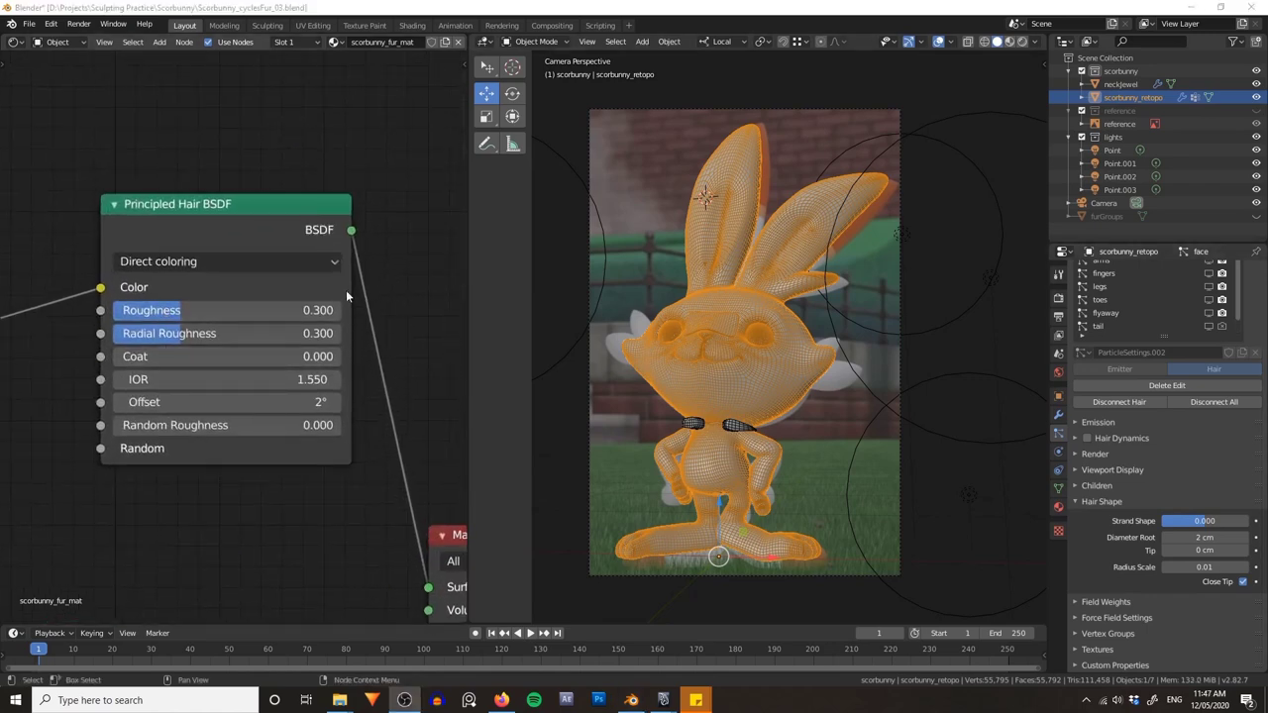
pyautogui.click(297, 263)
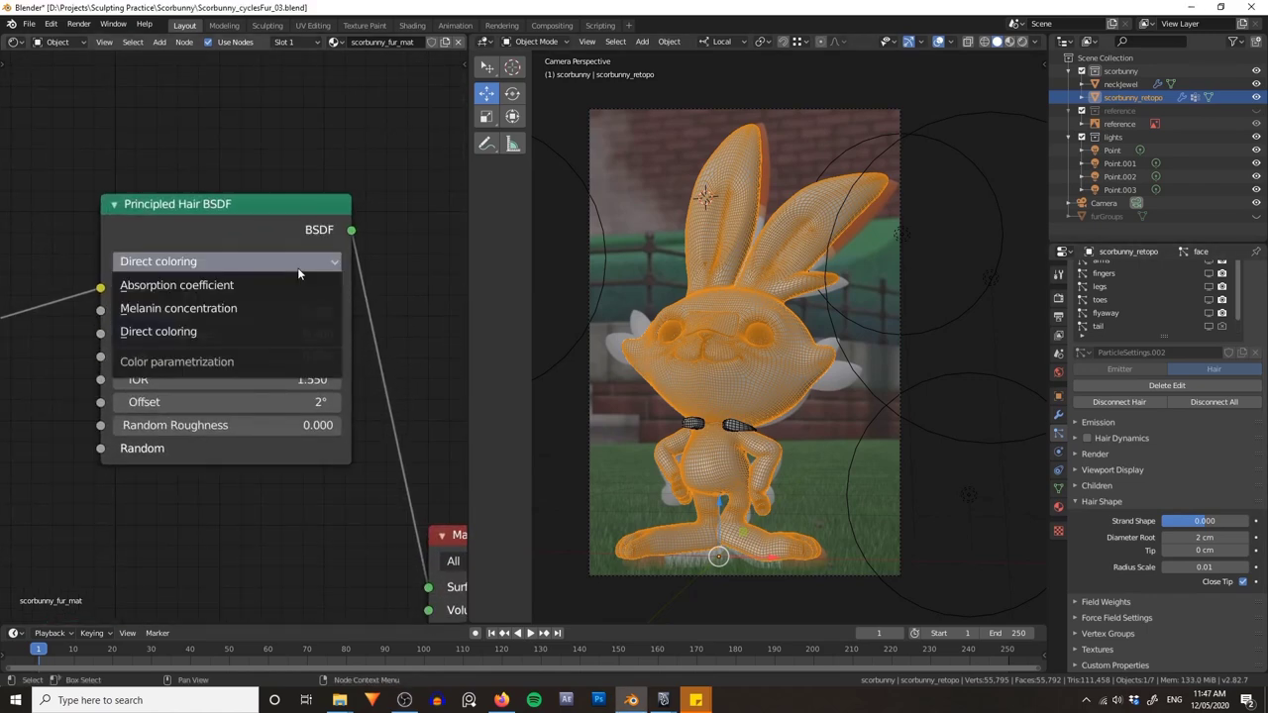
pyautogui.click(236, 286)
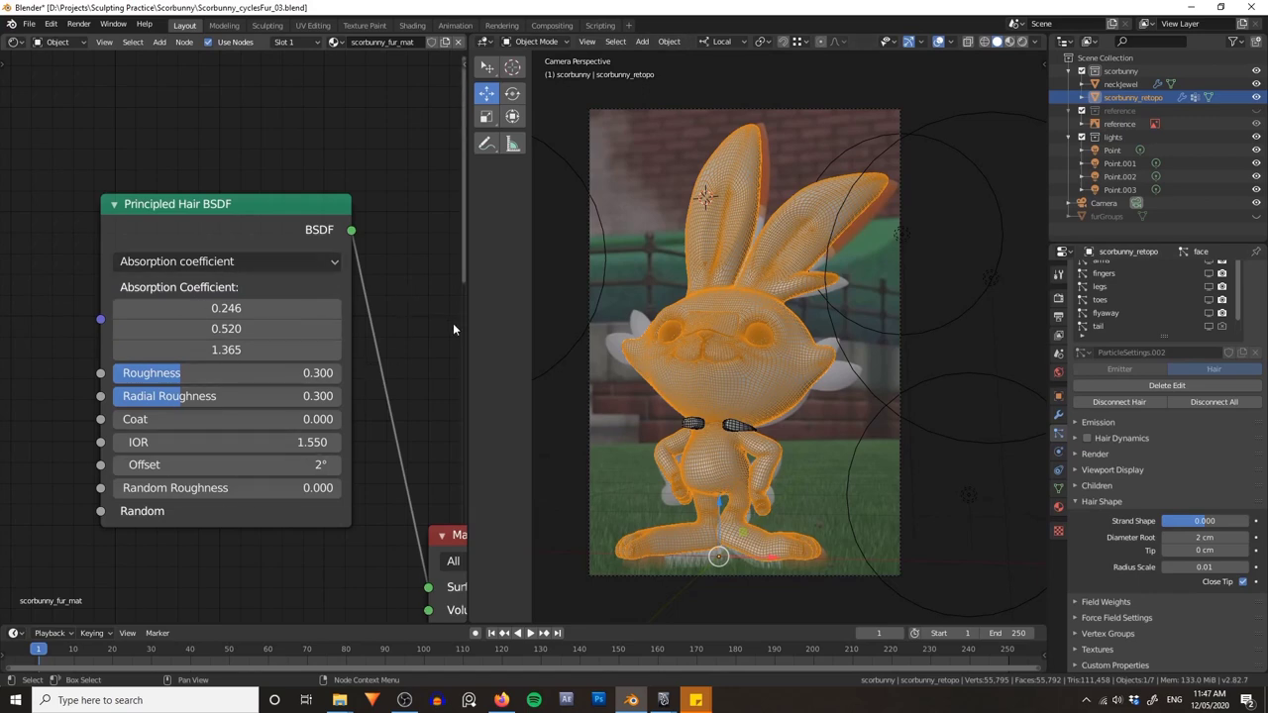
# - Change the hair shader's color parametrization to Melanin concentration and set Melanin to 1.000
pyautogui.click(221, 262)
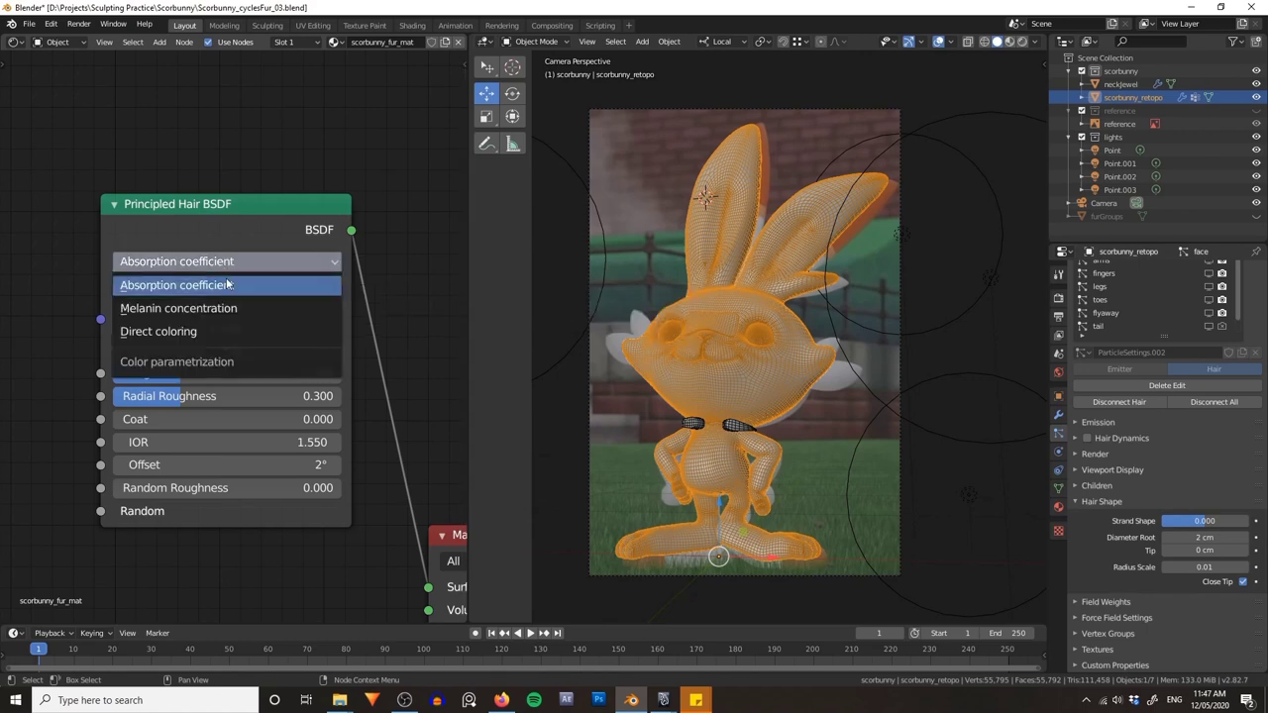
pyautogui.click(174, 310)
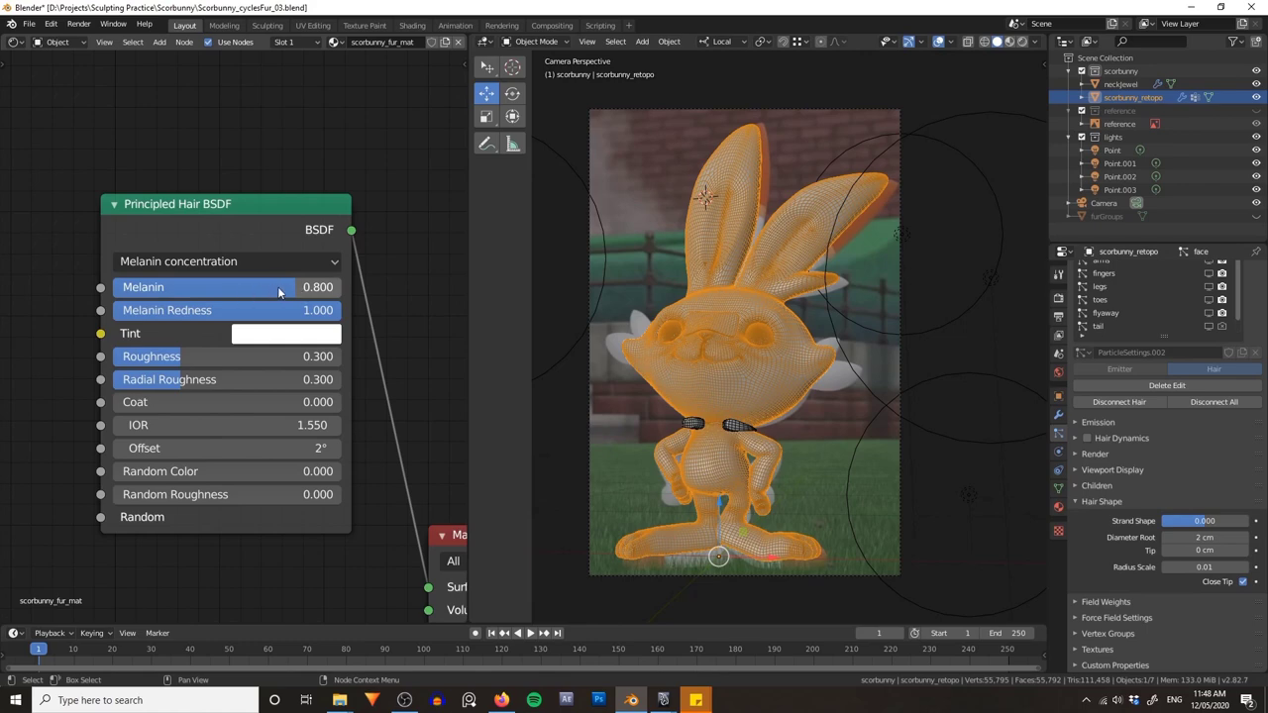
pyautogui.moveTo(277, 286); pyautogui.dragTo(421, 287)
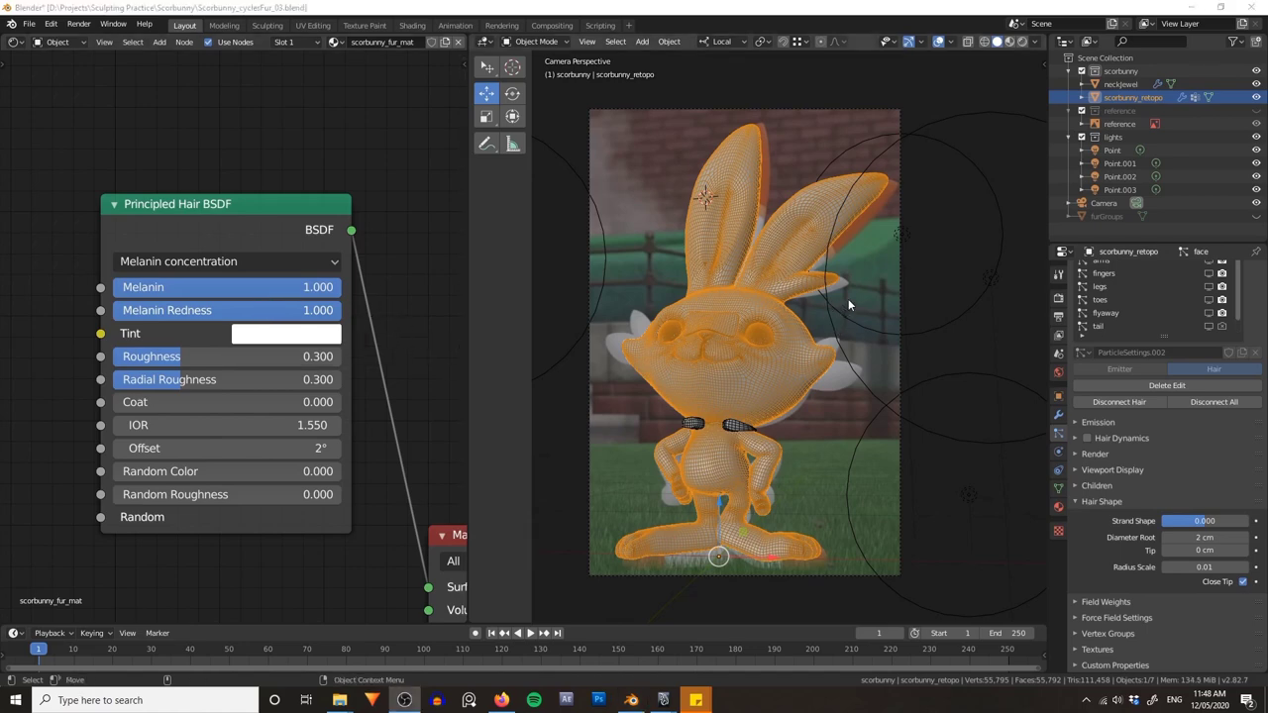
# - Check the reference image by viewing the mesh in wireframe and temporarily hiding scorbunny_retopo, then restore and deselect it
pyautogui.press('z')
pyautogui.click(783, 289)
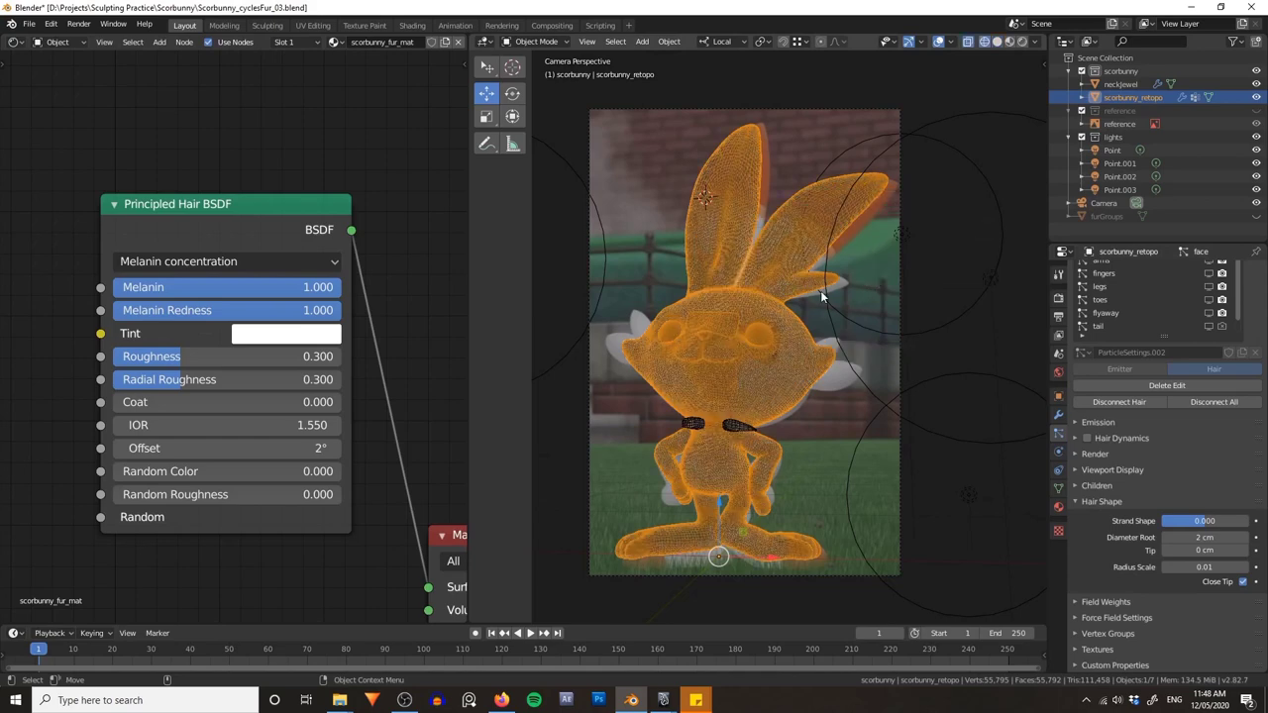
pyautogui.click(881, 238)
pyautogui.click(795, 263)
pyautogui.press('h')
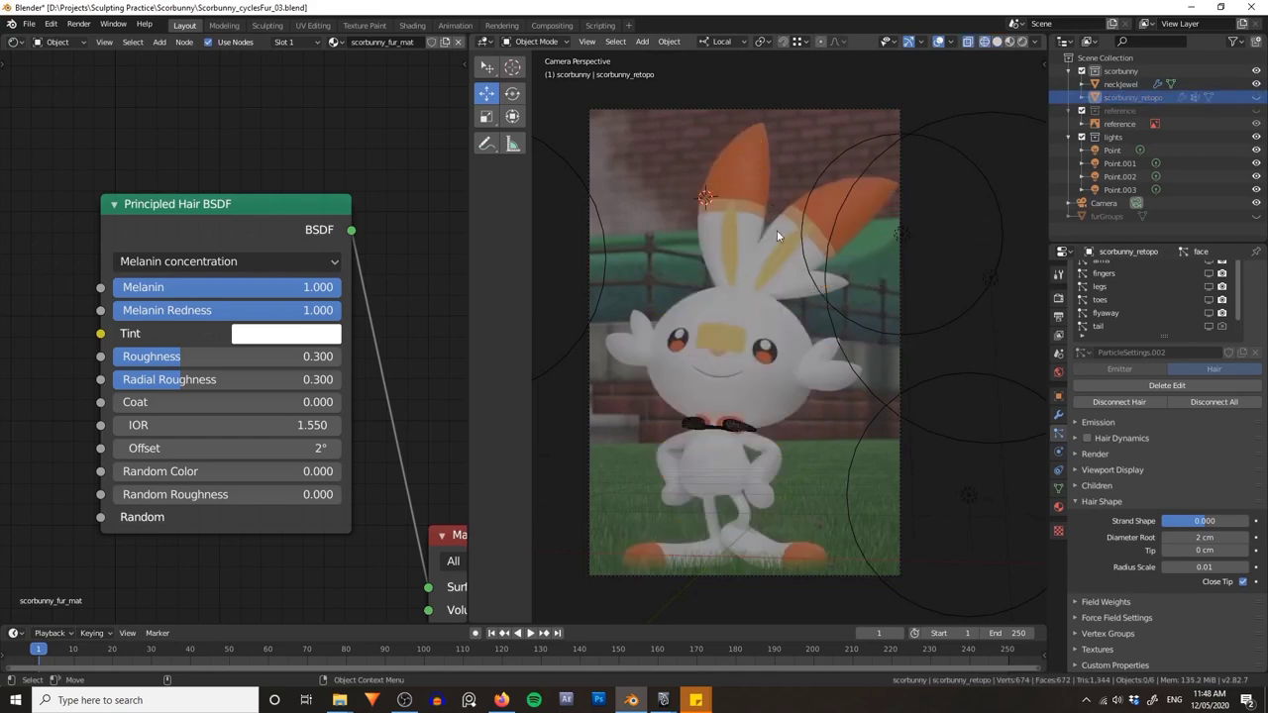
pyautogui.hotkey('alt', 'h')
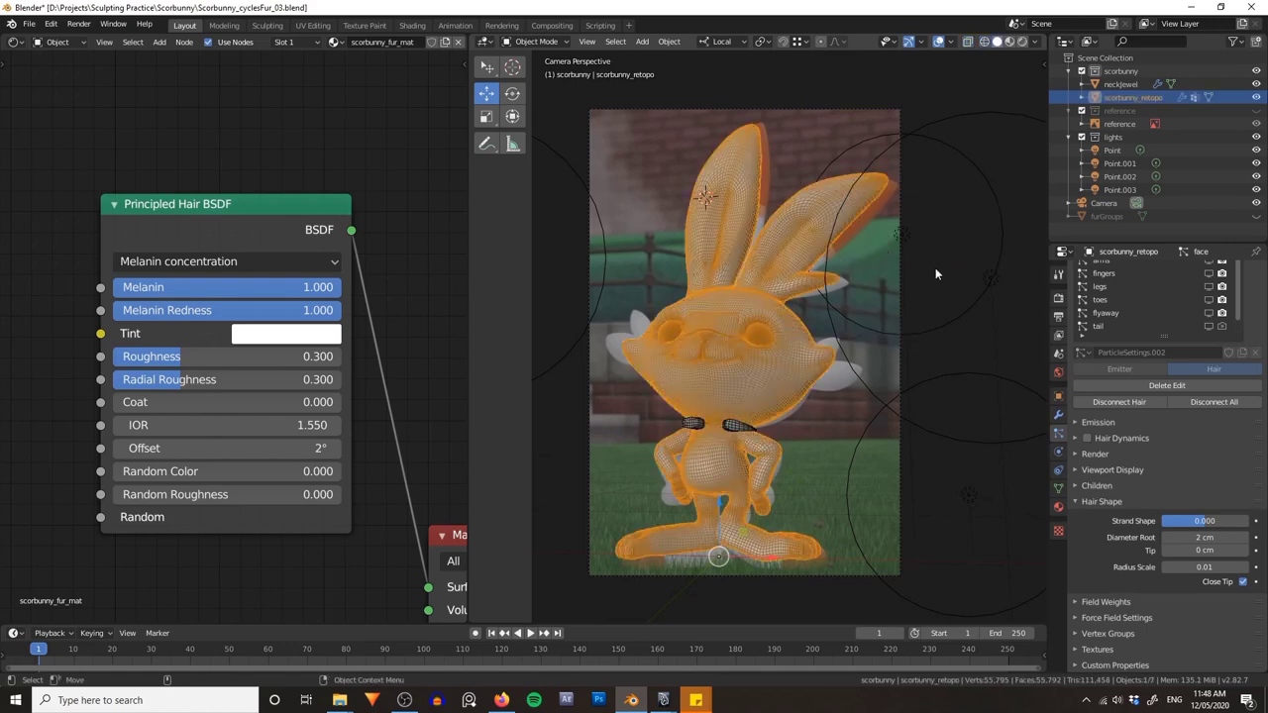
pyautogui.hotkey('alt', 'a')
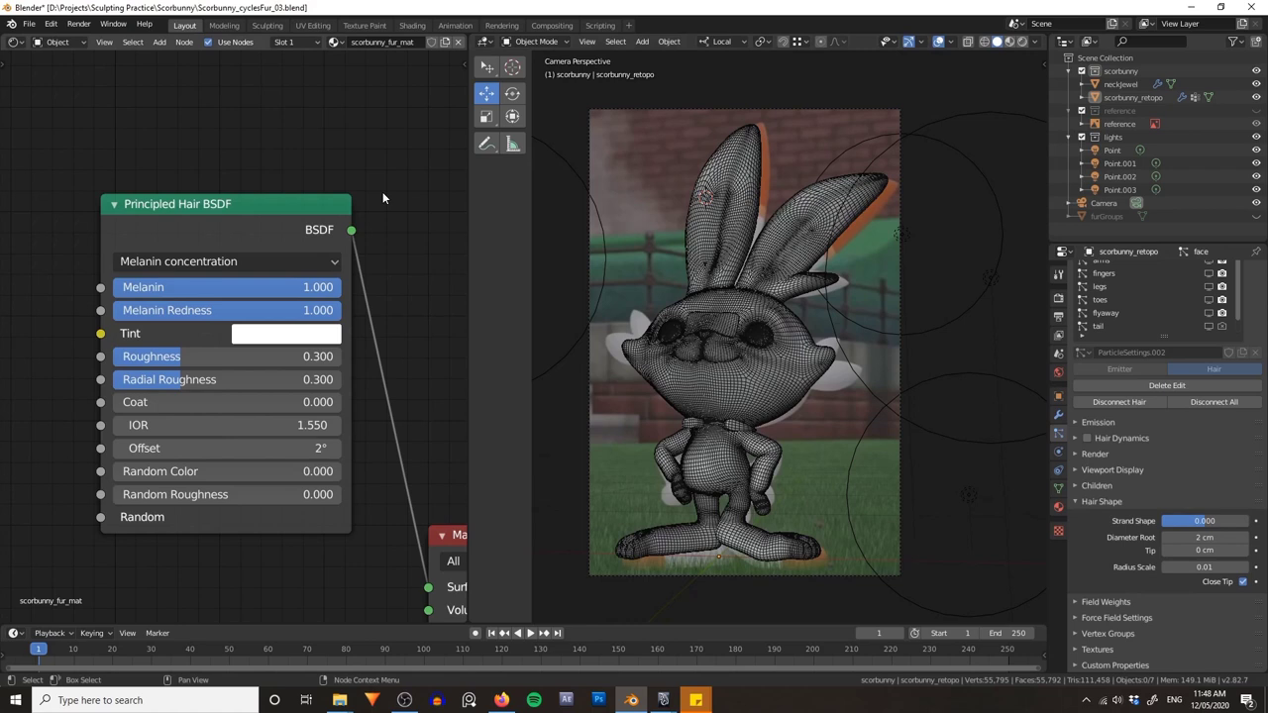
# - Return the Principled Hair BSDF's color parametrization to Direct coloring
pyautogui.click(256, 261)
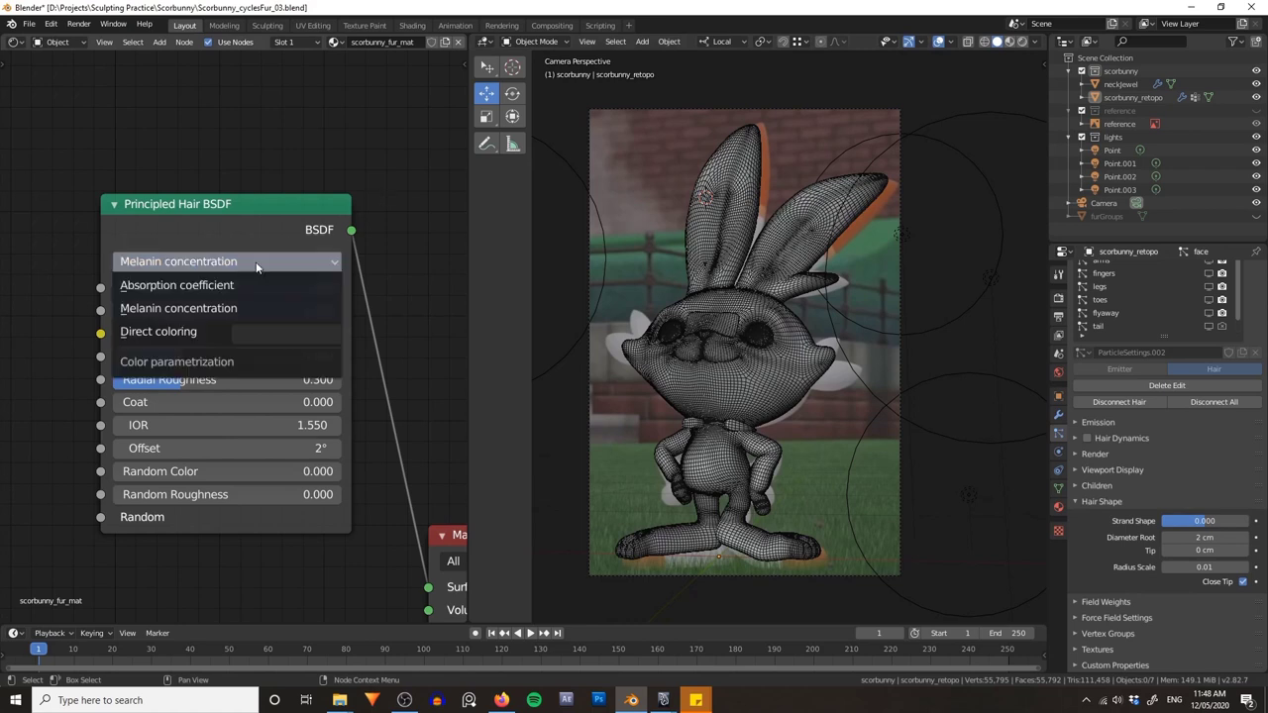
pyautogui.click(252, 334)
pyautogui.scroll(-3, 87, 178)
pyautogui.keyDown('ctrl'); pyautogui.hscroll(-5, 127, 225); pyautogui.keyUp('ctrl')
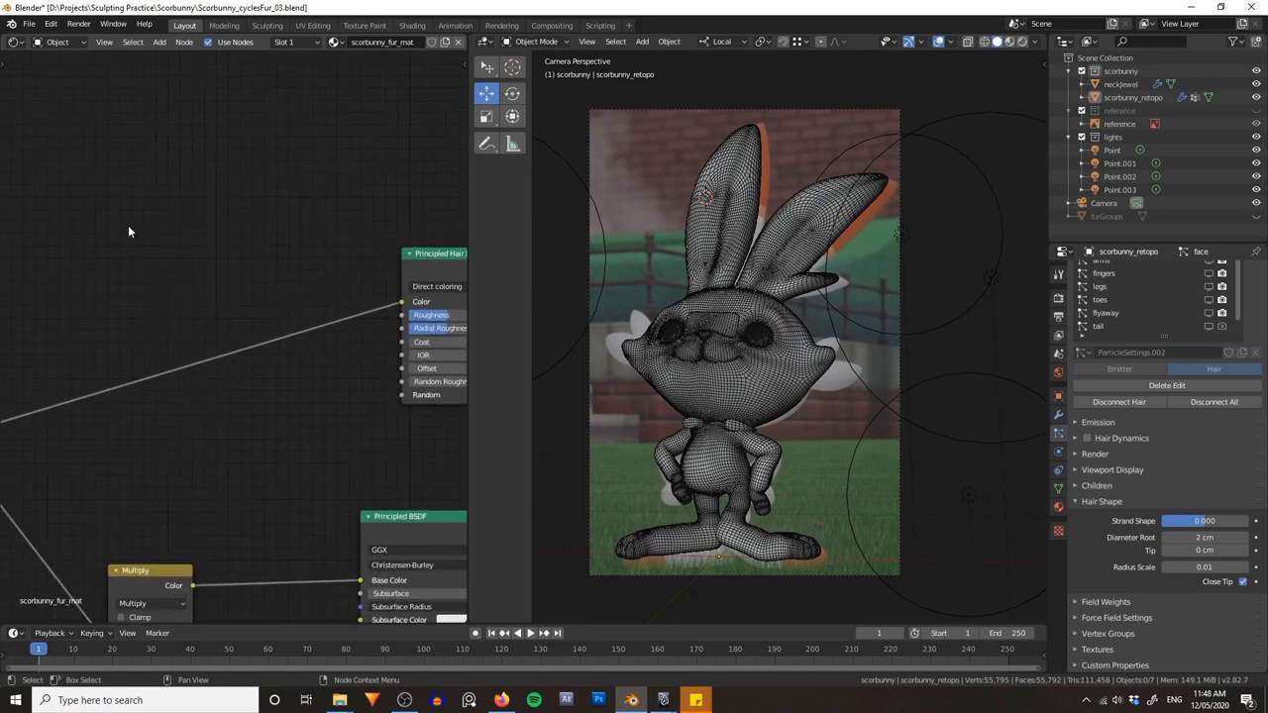
# - Bring up the scorbunny_diffuse texture node and display the character in Material Preview shading
pyautogui.scroll(-1, 128, 225)
pyautogui.moveTo(128, 225); pyautogui.dragTo(309, 213, button='middle')
pyautogui.moveTo(390, 218); pyautogui.dragTo(341, 220, button='middle')
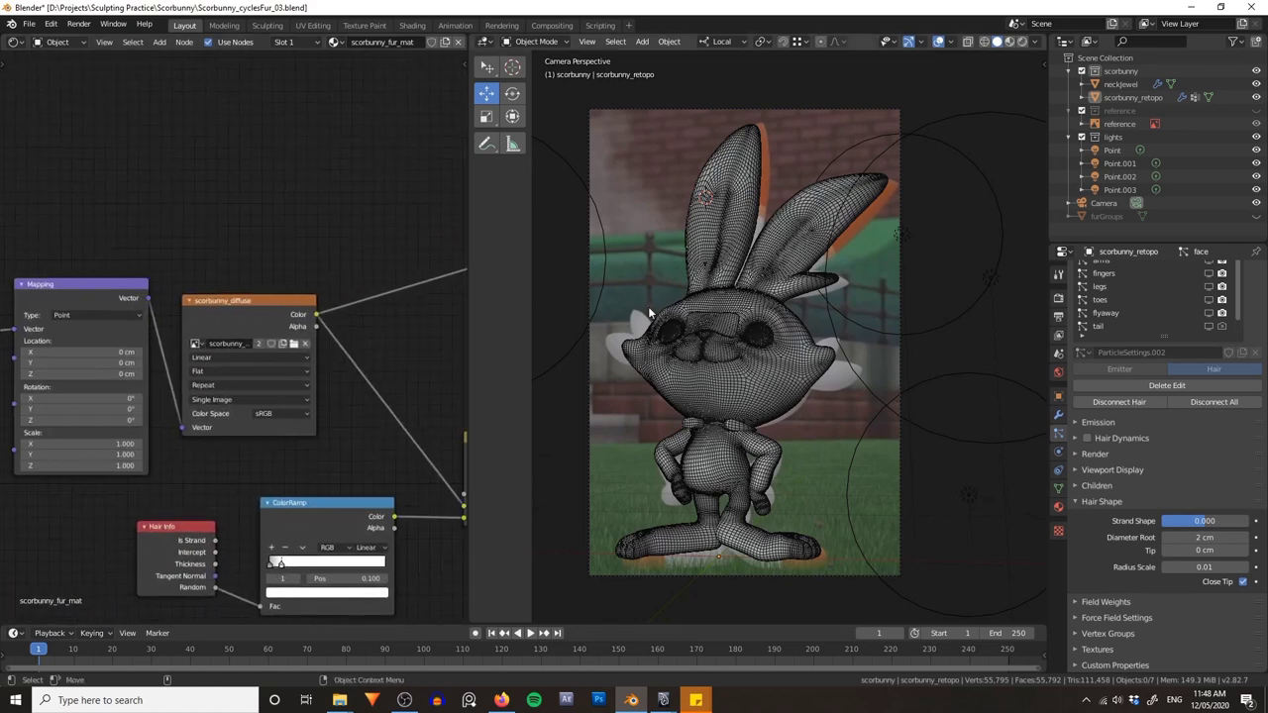
pyautogui.press('z')
pyautogui.click(549, 258)
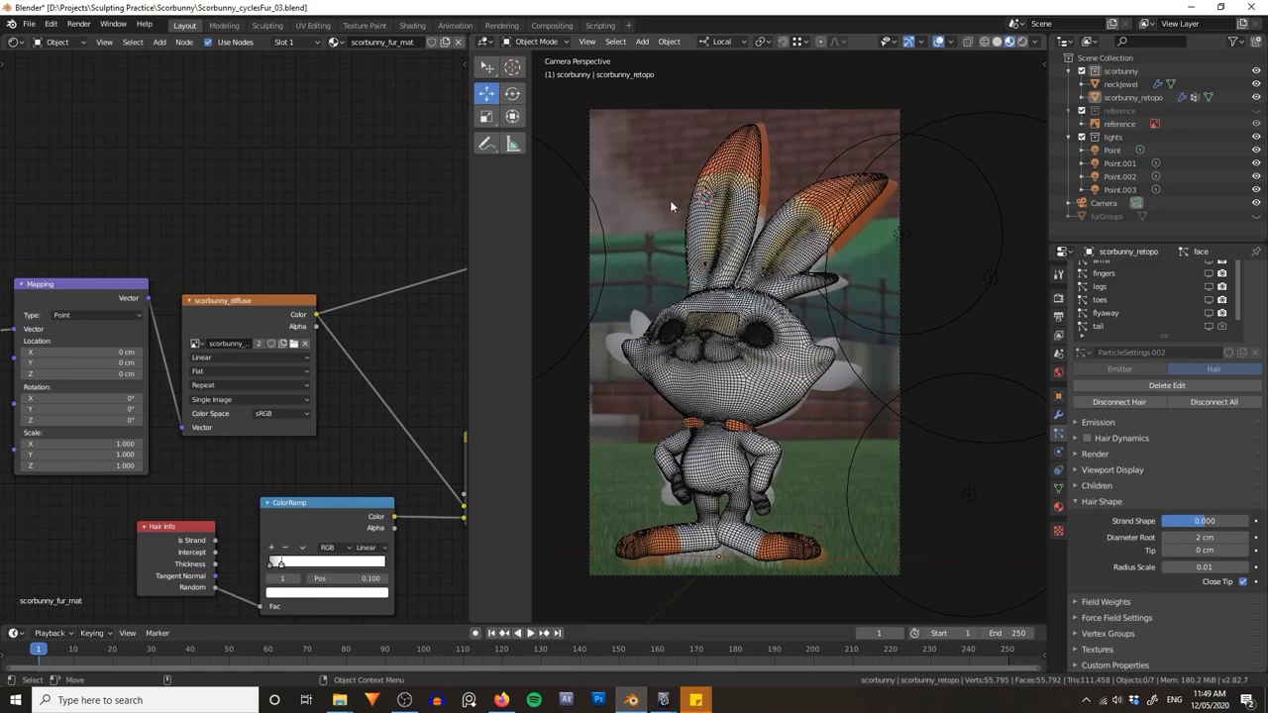
# - Compare the Principled Hair BSDF's roughness, coat and IOR parameters with those of the Principled BSDF
pyautogui.moveTo(207, 216); pyautogui.dragTo(159, 209, button='middle')
pyautogui.moveTo(345, 220); pyautogui.dragTo(10, 226, button='middle')
pyautogui.moveTo(435, 150); pyautogui.dragTo(297, 241, button='middle')
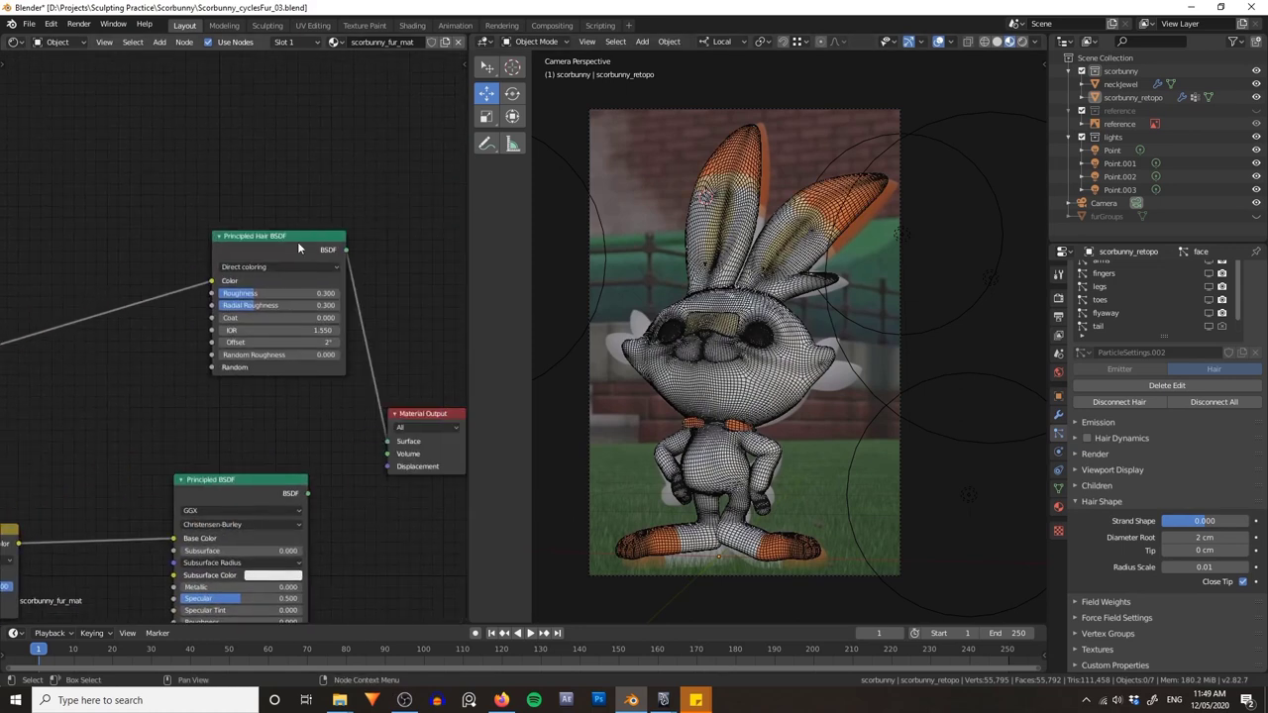
pyautogui.scroll(4, 297, 242)
pyautogui.scroll(-1, 307, 297)
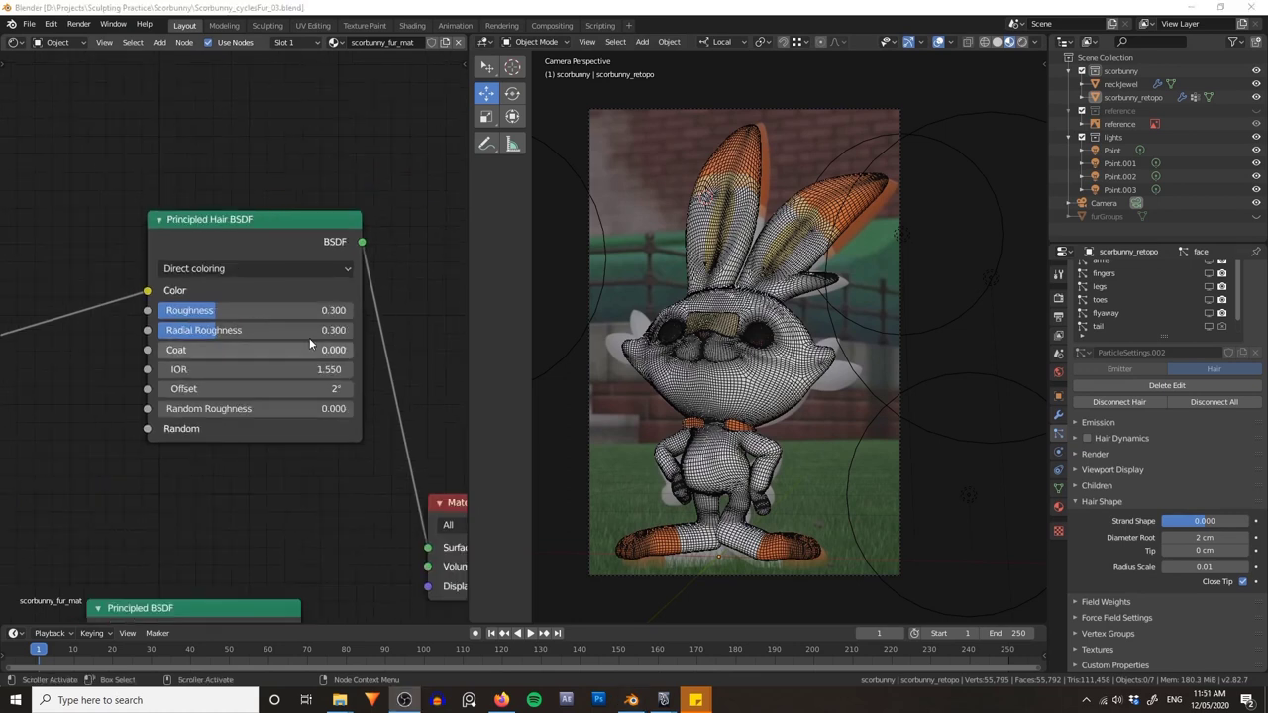
pyautogui.keyDown('shift'); pyautogui.scroll(-4, 272, 436); pyautogui.keyUp('shift')
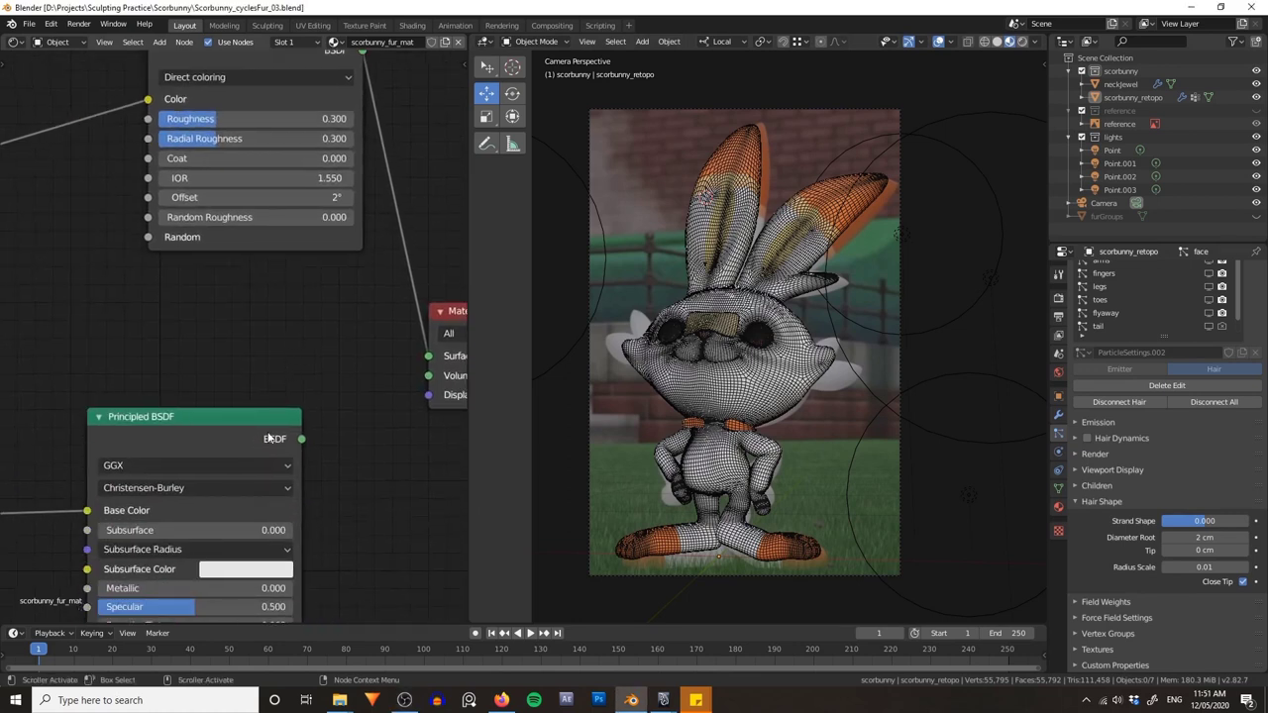
pyautogui.keyDown('shift'); pyautogui.scroll(-3, 267, 436); pyautogui.keyUp('shift')
pyautogui.keyDown('shift'); pyautogui.scroll(-1, 188, 452); pyautogui.keyUp('shift')
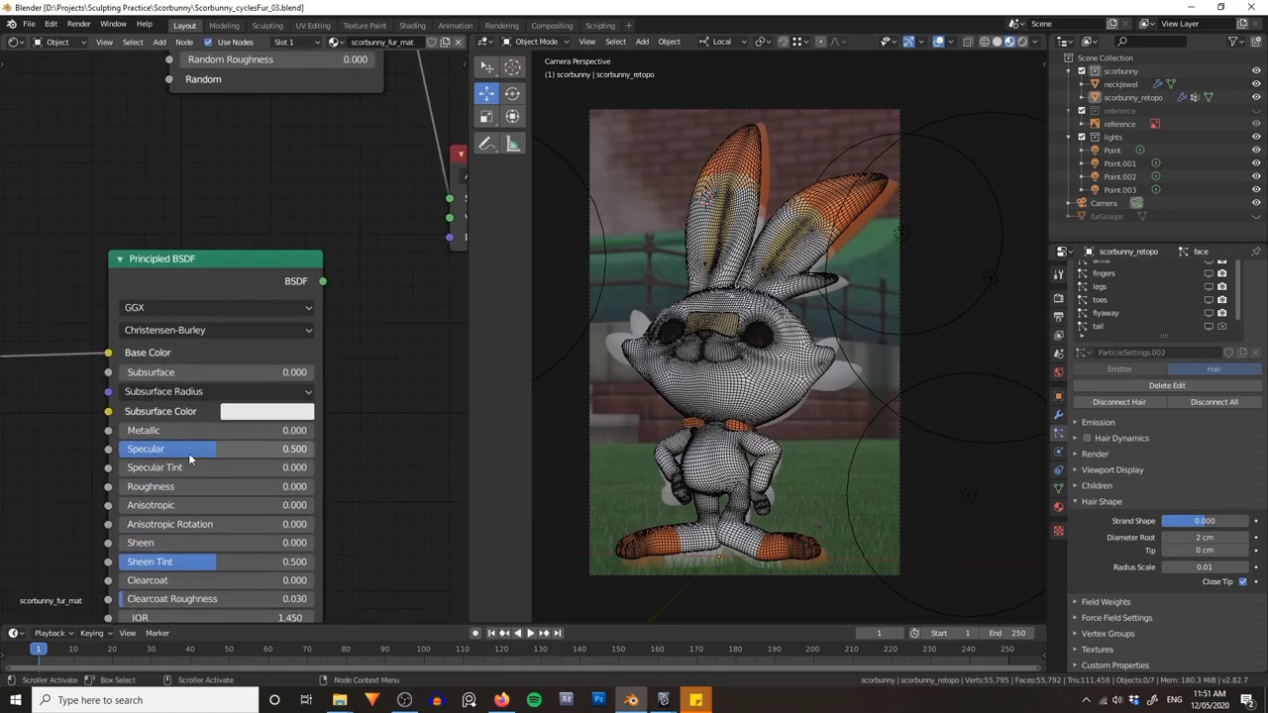
pyautogui.keyDown('shift'); pyautogui.scroll(6, 227, 430); pyautogui.keyUp('shift')
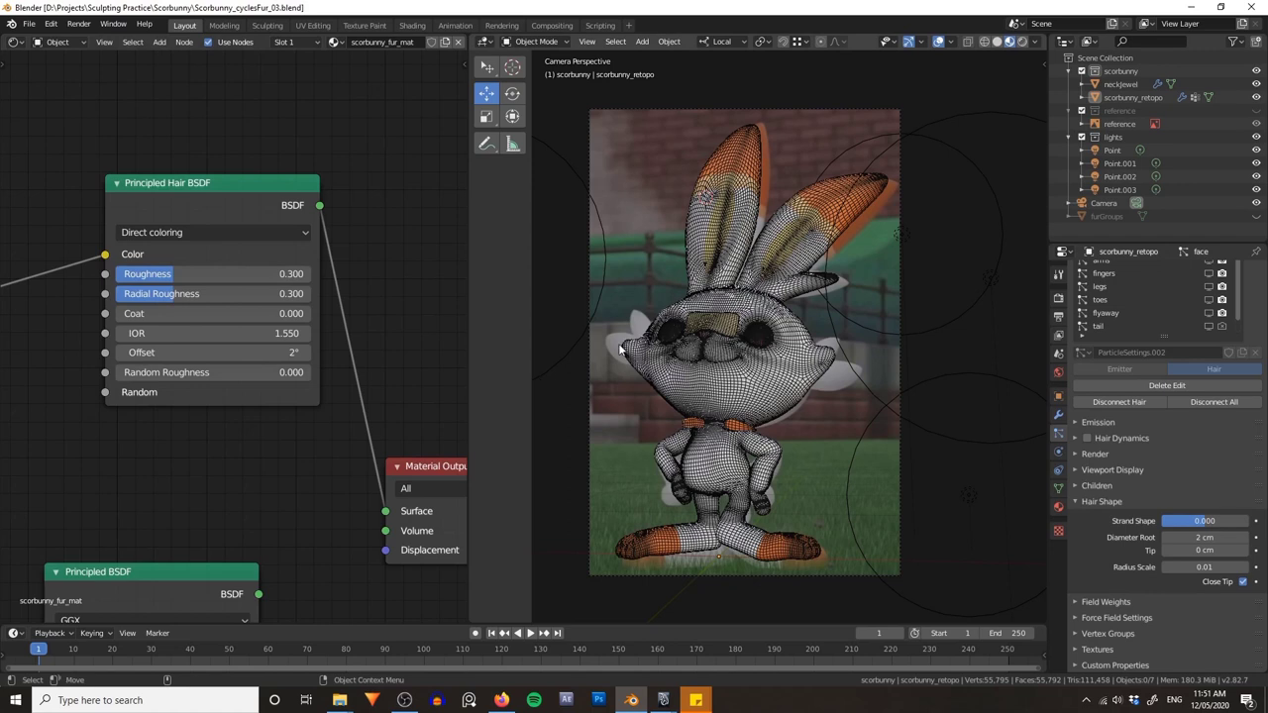
# - Add a cone mesh to the scene and scale down its geometry in Edit Mode
pyautogui.hotkey('shift', 'a')
pyautogui.moveTo(601, 388)
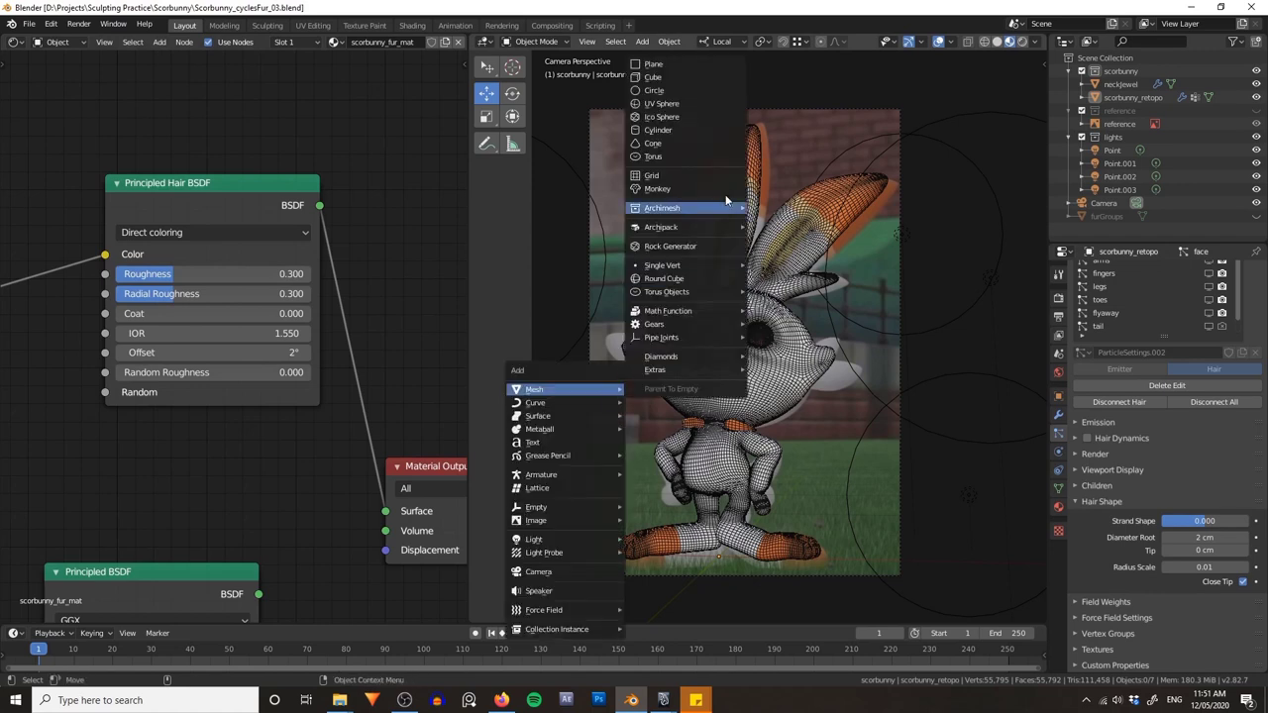
pyautogui.click(653, 142)
pyautogui.hotkey('ctrl', 'Tab')
pyautogui.click(866, 307)
pyautogui.press('s')
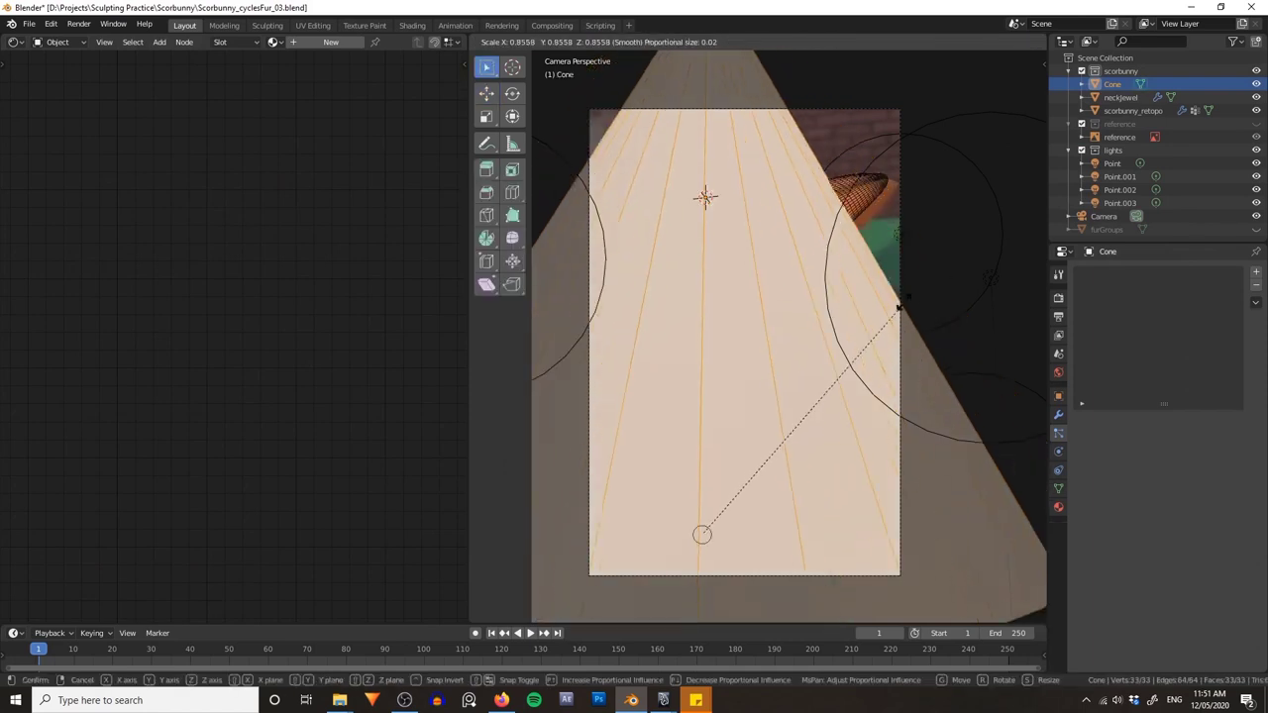
# - Stretch the cone along its local Z axis, narrow its base across X and Y, and return to Object Mode
pyautogui.press('z')
pyautogui.press('z')
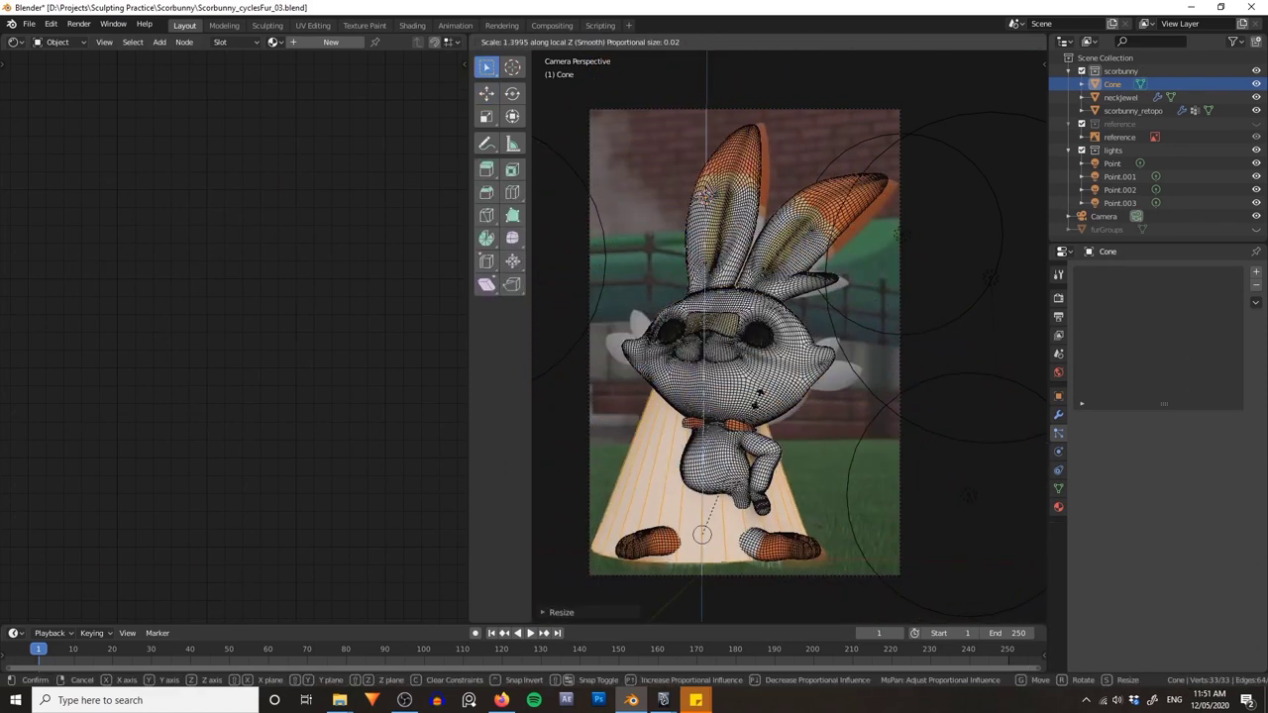
pyautogui.press('z')
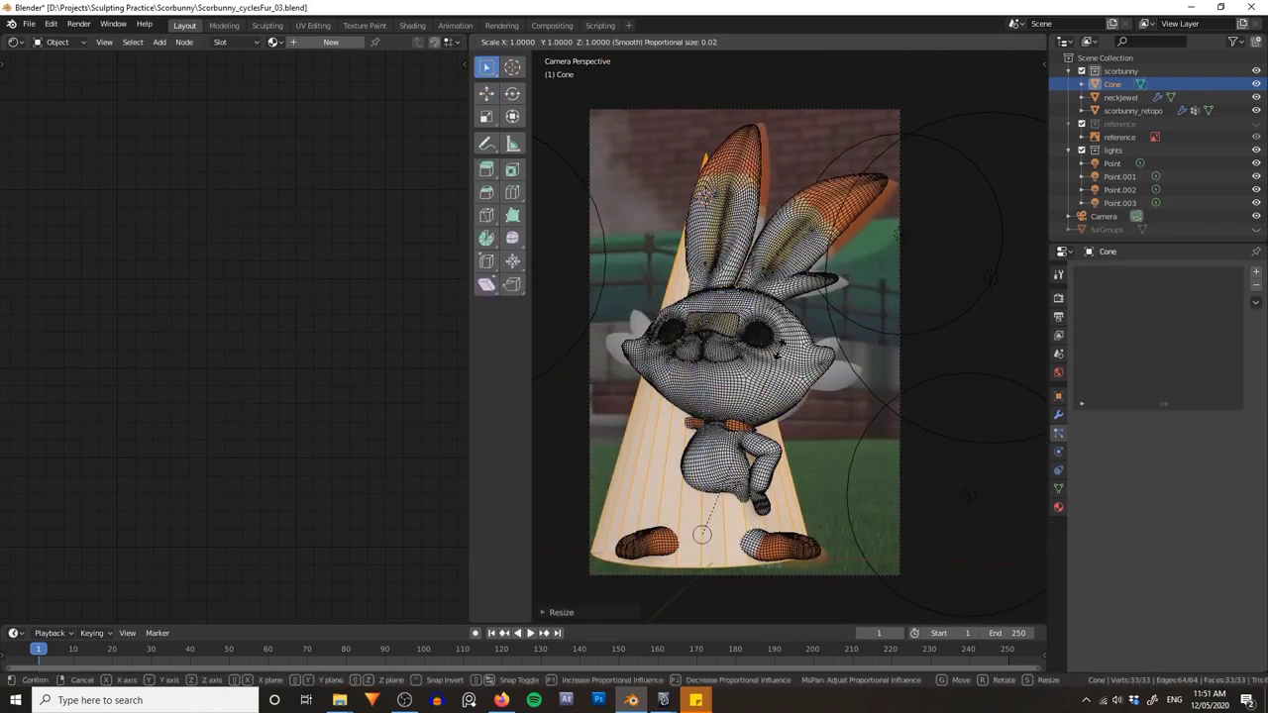
pyautogui.hotkey('shift', 'z')
pyautogui.click(719, 439)
pyautogui.hotkey('ctrl', 'Tab')
pyautogui.click(690, 435)
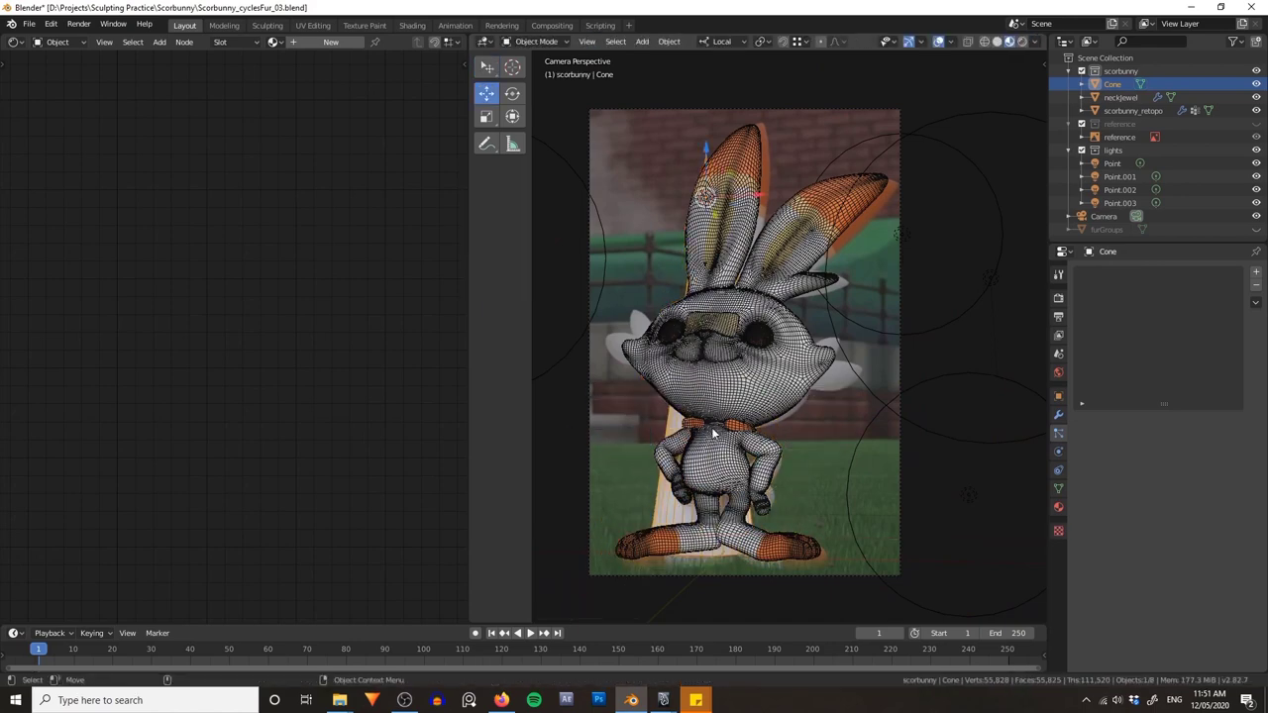
# - Move the cone about 60 cm to stand beside the character and select the scorbunny_retopo mesh
pyautogui.press('g')
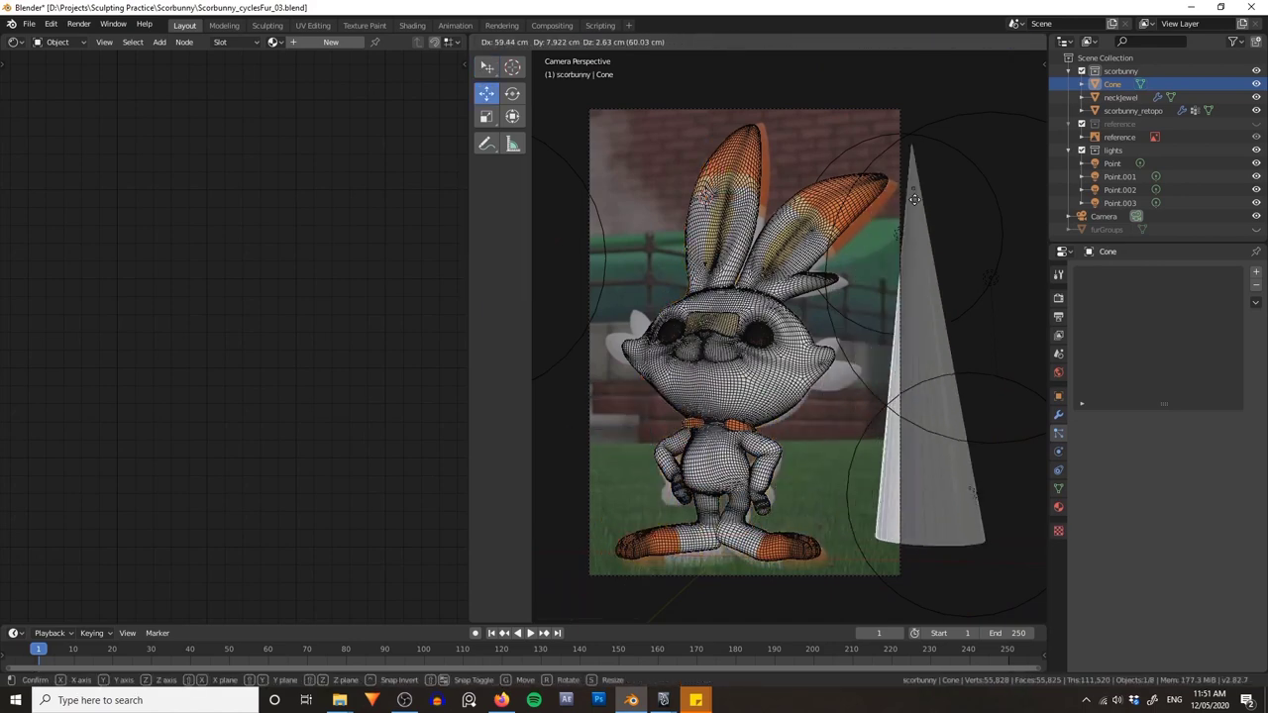
pyautogui.click(914, 200)
pyautogui.click(814, 384)
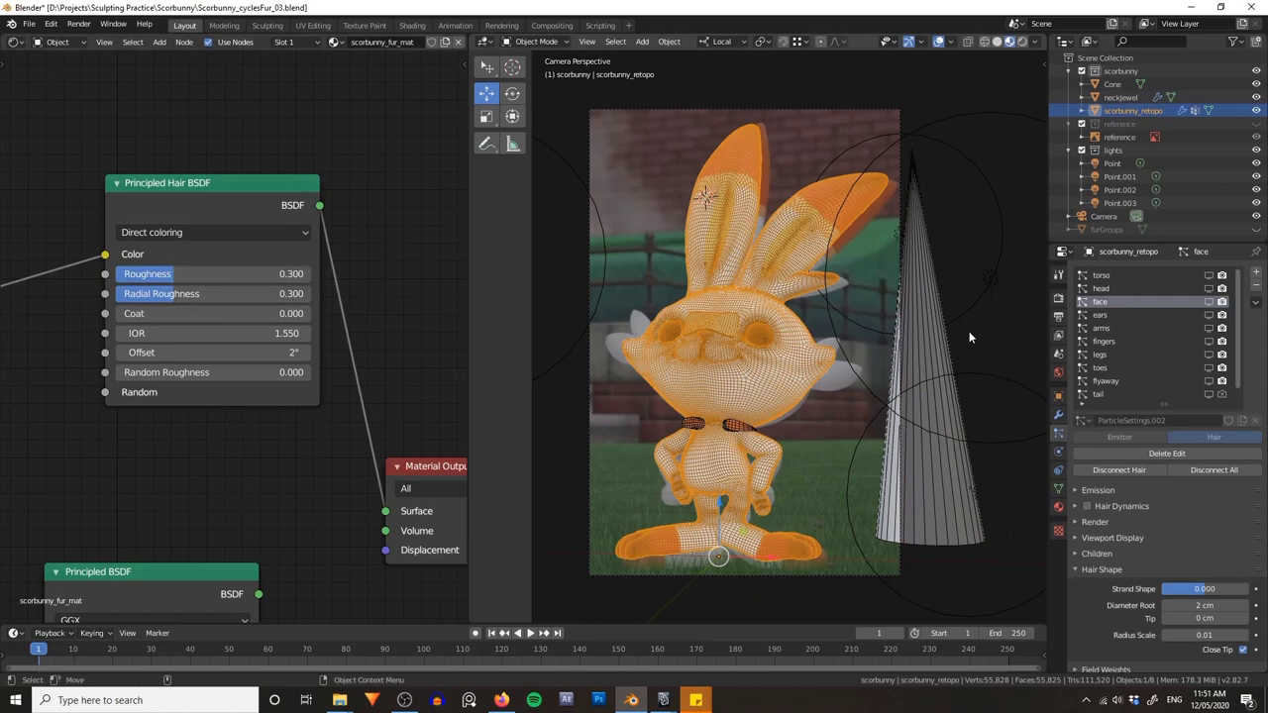
# - Delete the cone beside the character and reselect the scorbunny_retopo mesh
pyautogui.click(929, 468)
pyautogui.press('Delete')
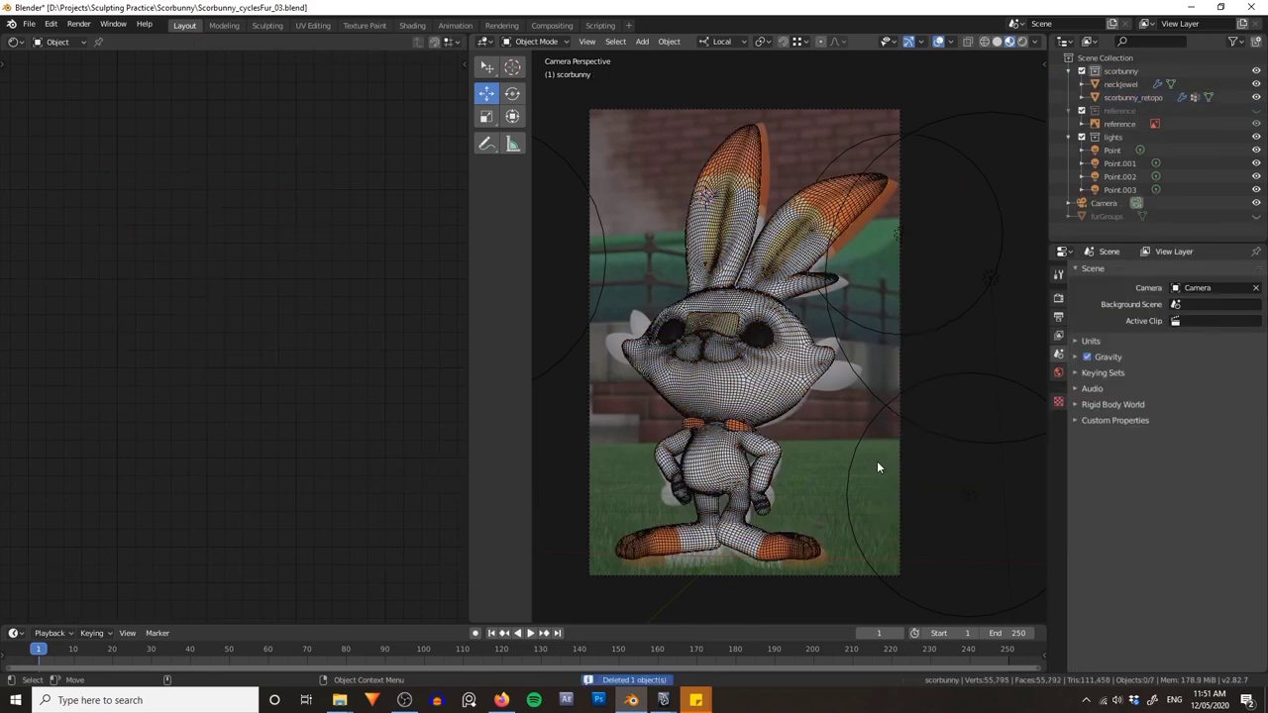
pyautogui.click(809, 404)
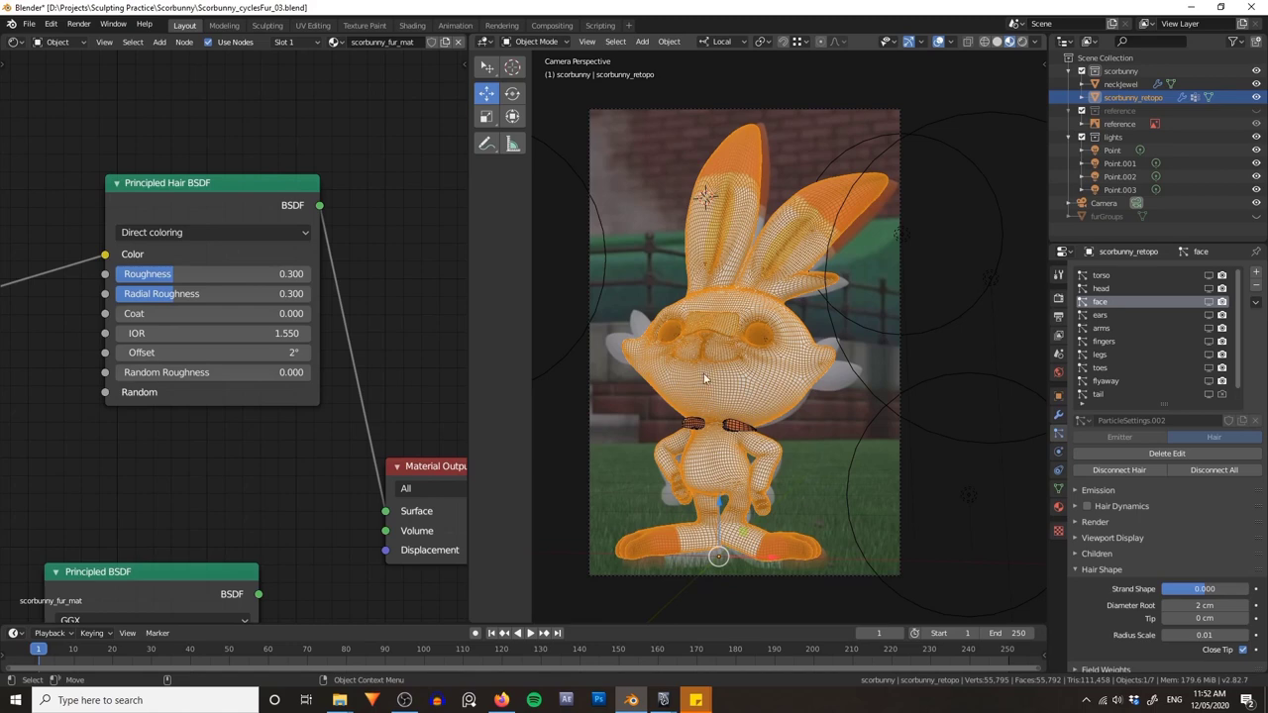
# - Set both Roughness and Radial Roughness of the Principled Hair BSDF to 0.75
pyautogui.moveTo(206, 276); pyautogui.dragTo(206, 295)
pyautogui.write('.75')
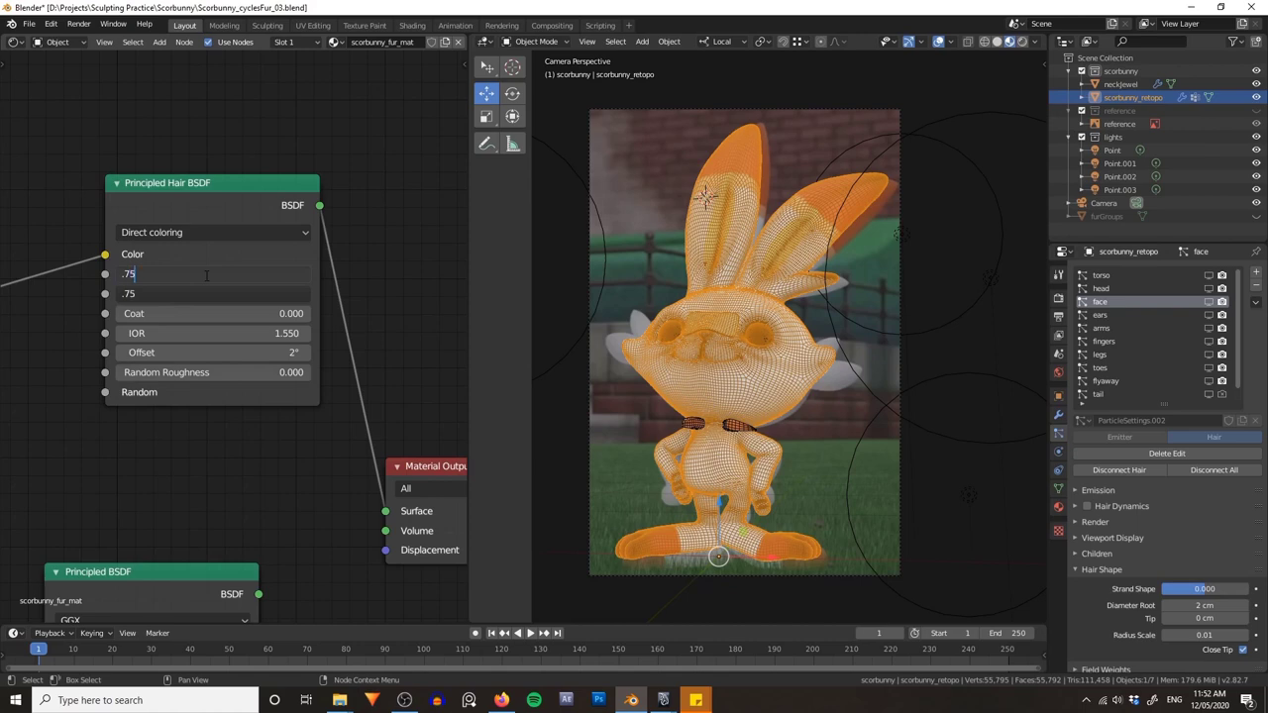
pyautogui.press('Return')
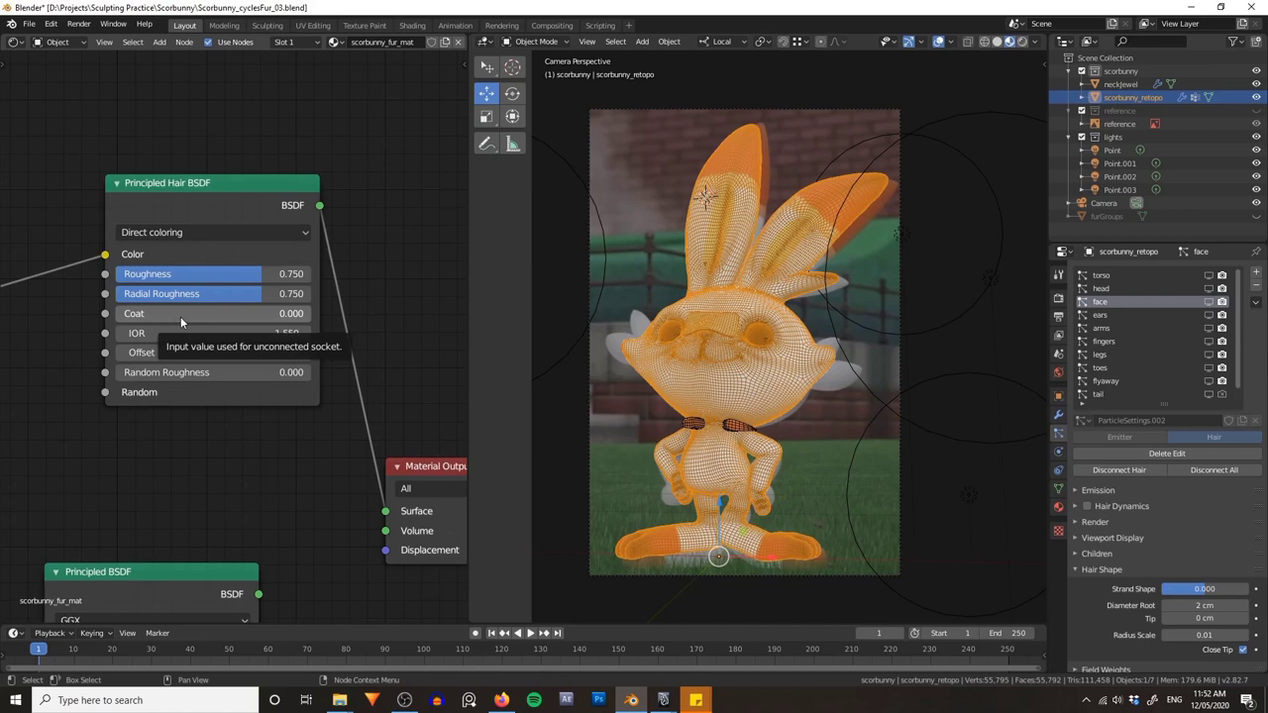
pyautogui.moveTo(181, 316); pyautogui.dragTo(111, 316)
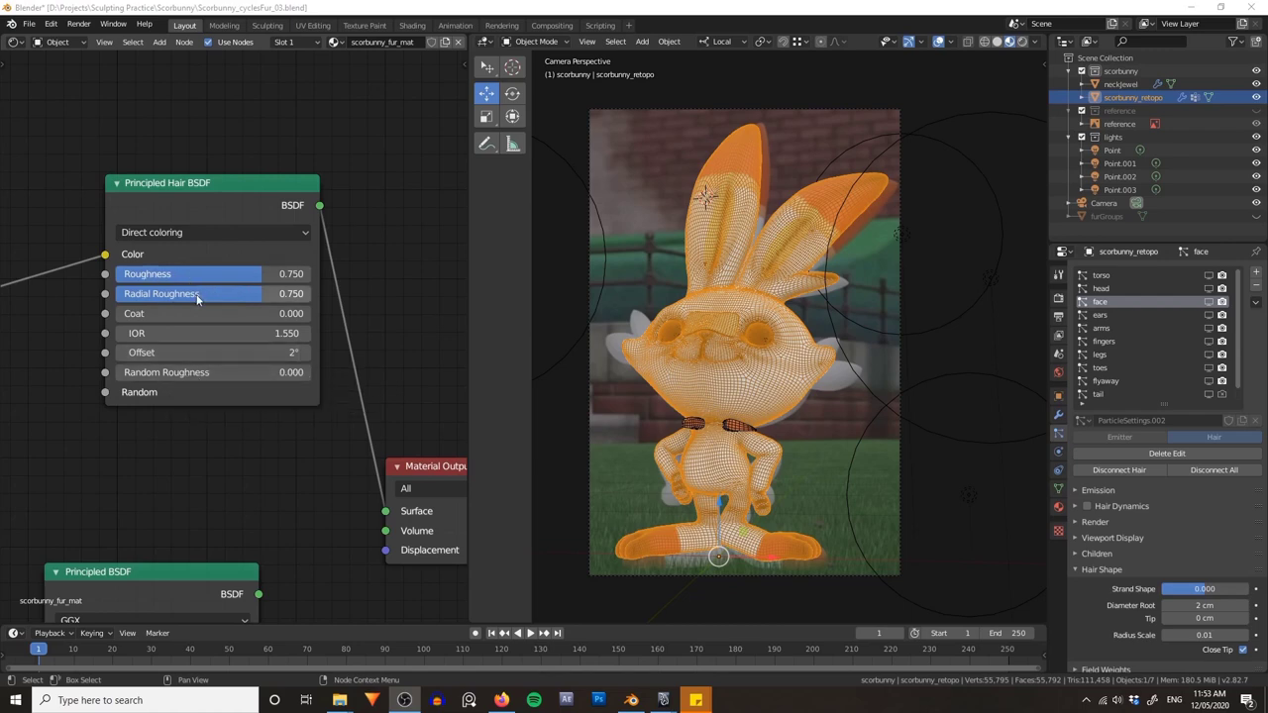
# - Set the Random Roughness of the Principled Hair BSDF to 0.25
pyautogui.click(174, 374)
pyautogui.press('BackSpace')
pyautogui.write('.25')
pyautogui.press('Return')
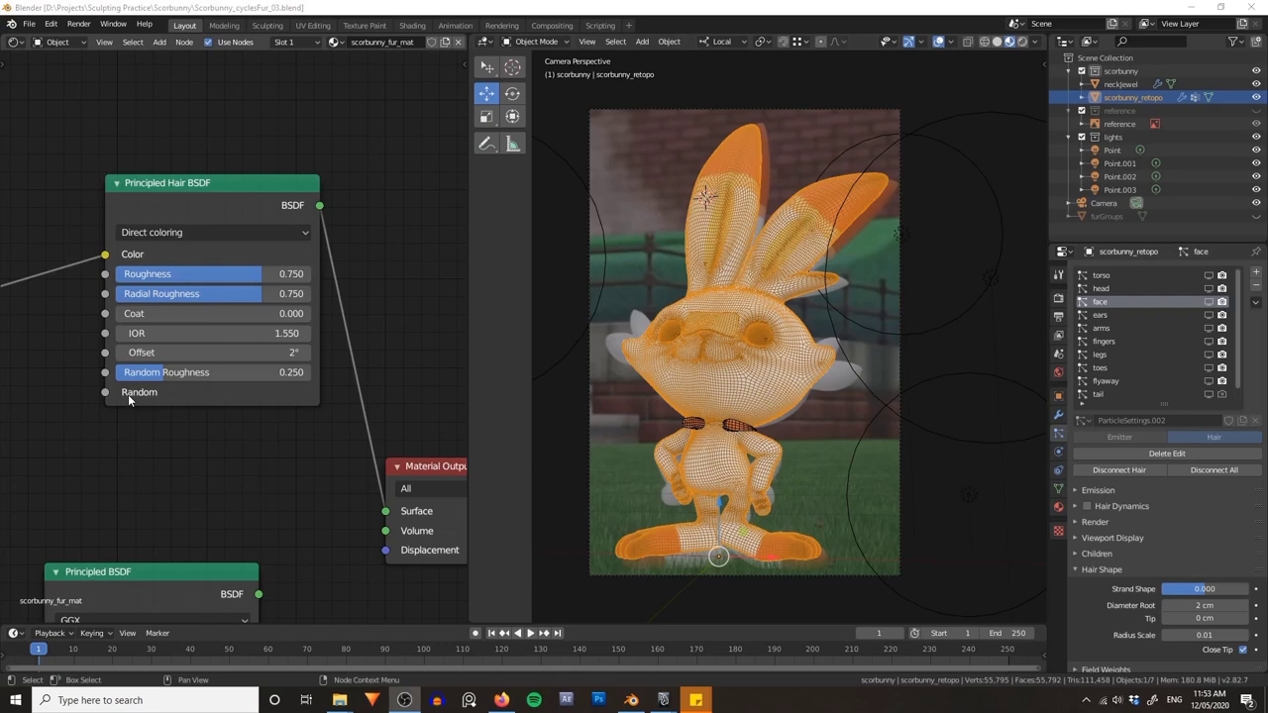
# - Try out a ColorRamp node beside the Principled Hair BSDF and delete it
pyautogui.moveTo(118, 436); pyautogui.dragTo(216, 444, button='middle')
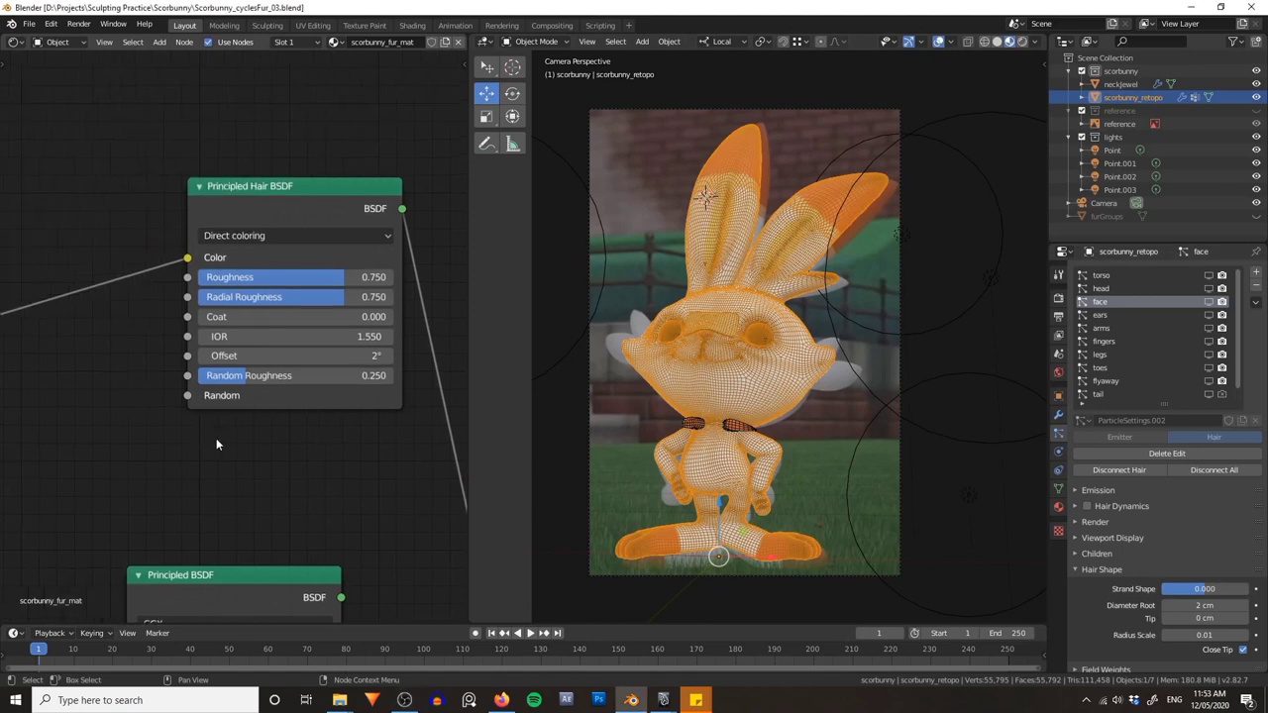
pyautogui.hotkey('shift', 'a')
pyautogui.write('sramp')
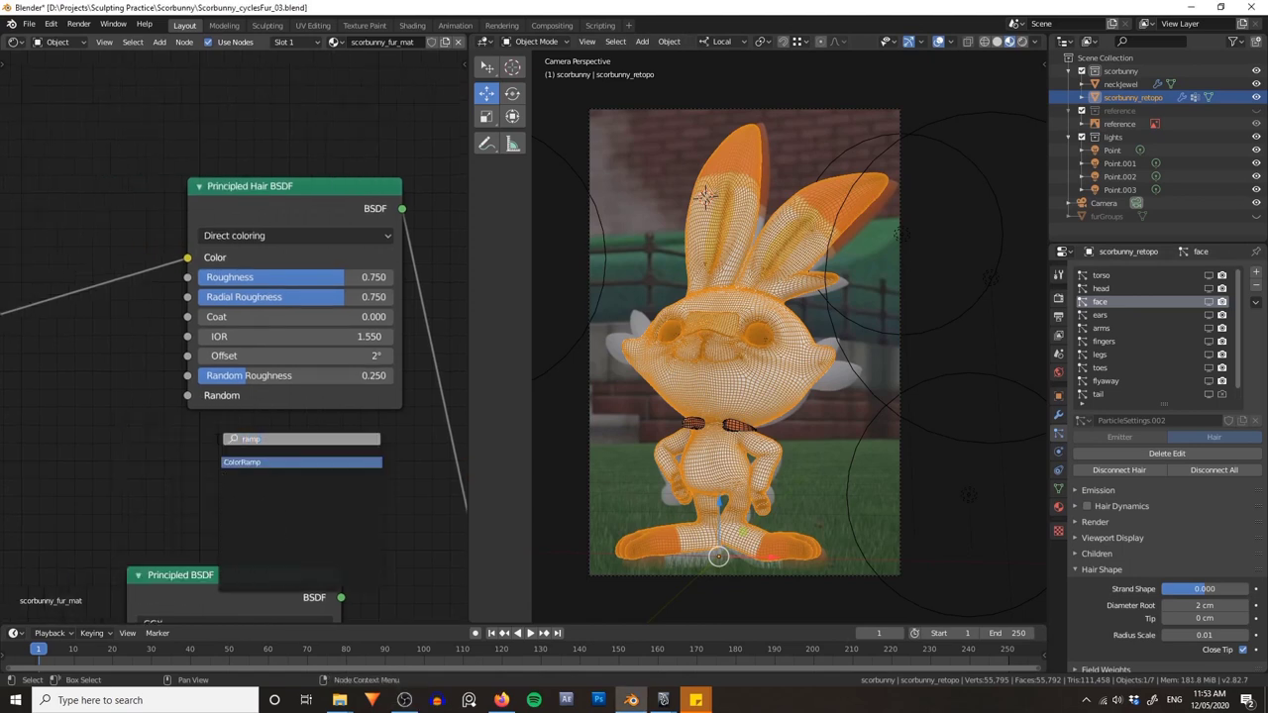
pyautogui.press('Return')
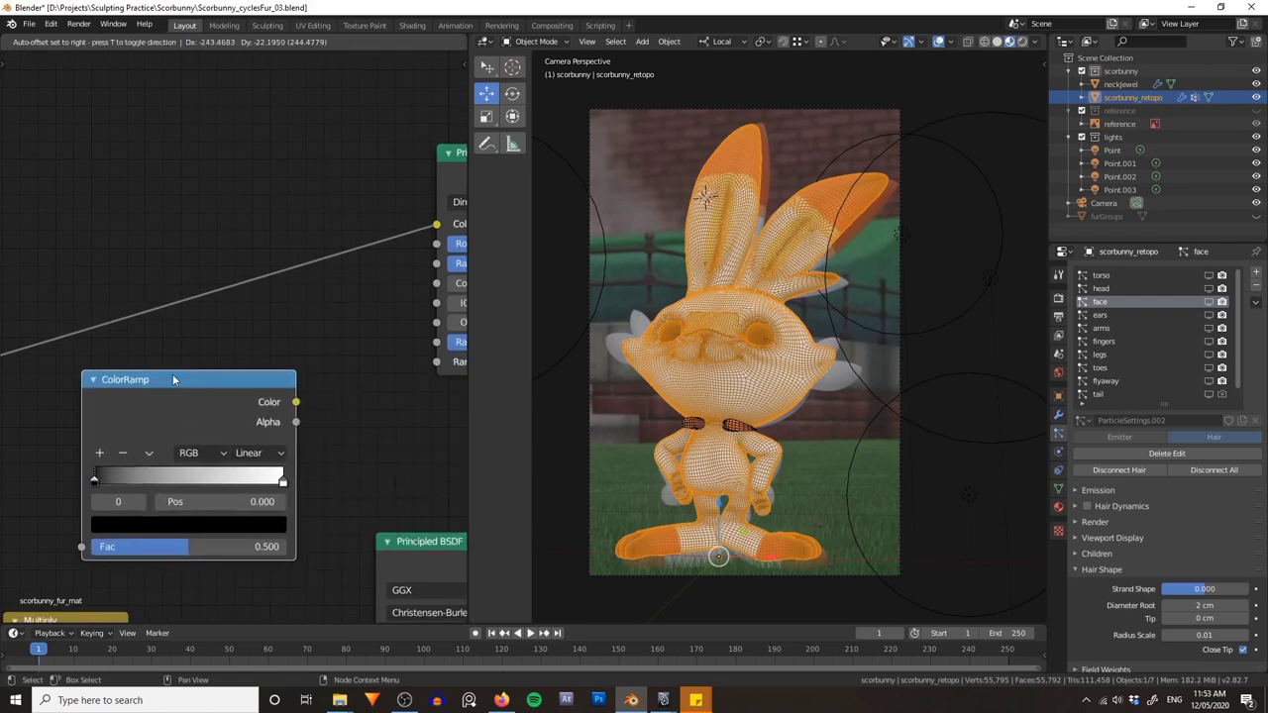
pyautogui.click(214, 367)
pyautogui.moveTo(106, 369); pyautogui.dragTo(170, 372)
pyautogui.moveTo(169, 372); pyautogui.dragTo(249, 337, button='middle')
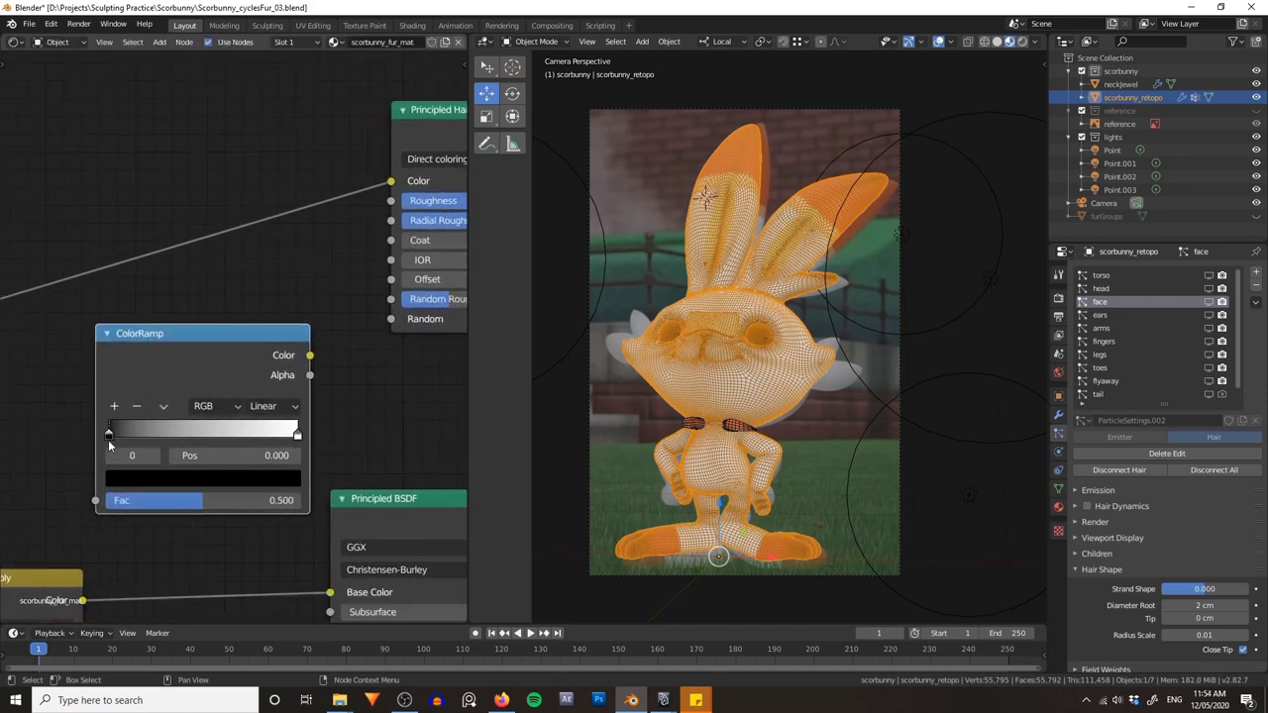
pyautogui.moveTo(433, 386); pyautogui.dragTo(376, 359, button='middle')
pyautogui.click(369, 400)
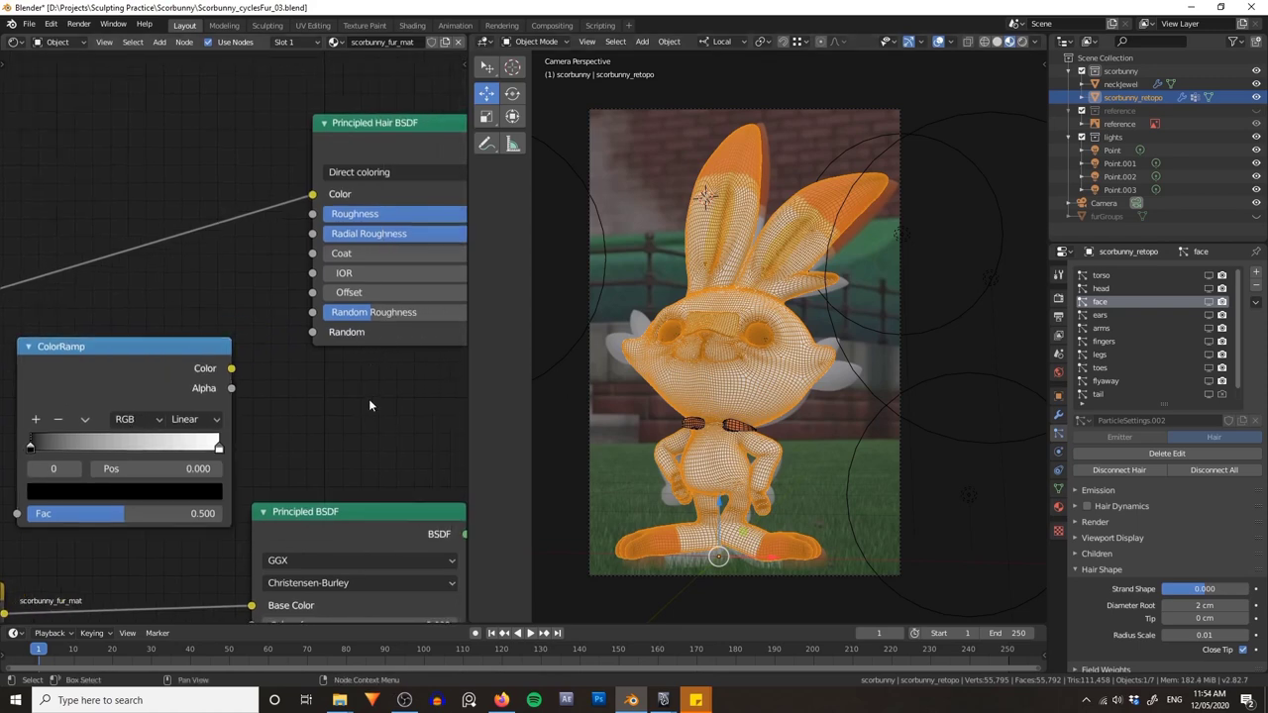
pyautogui.click(144, 367)
pyautogui.press('x')
# - Reposition the Principled Hair BSDF node slightly closer above the Principled BSDF node
pyautogui.moveTo(357, 381); pyautogui.dragTo(328, 335, button='middle')
pyautogui.scroll(-6, 270, 386)
pyautogui.moveTo(291, 205); pyautogui.dragTo(243, 219)
pyautogui.moveTo(407, 196); pyautogui.dragTo(347, 176, button='middle')
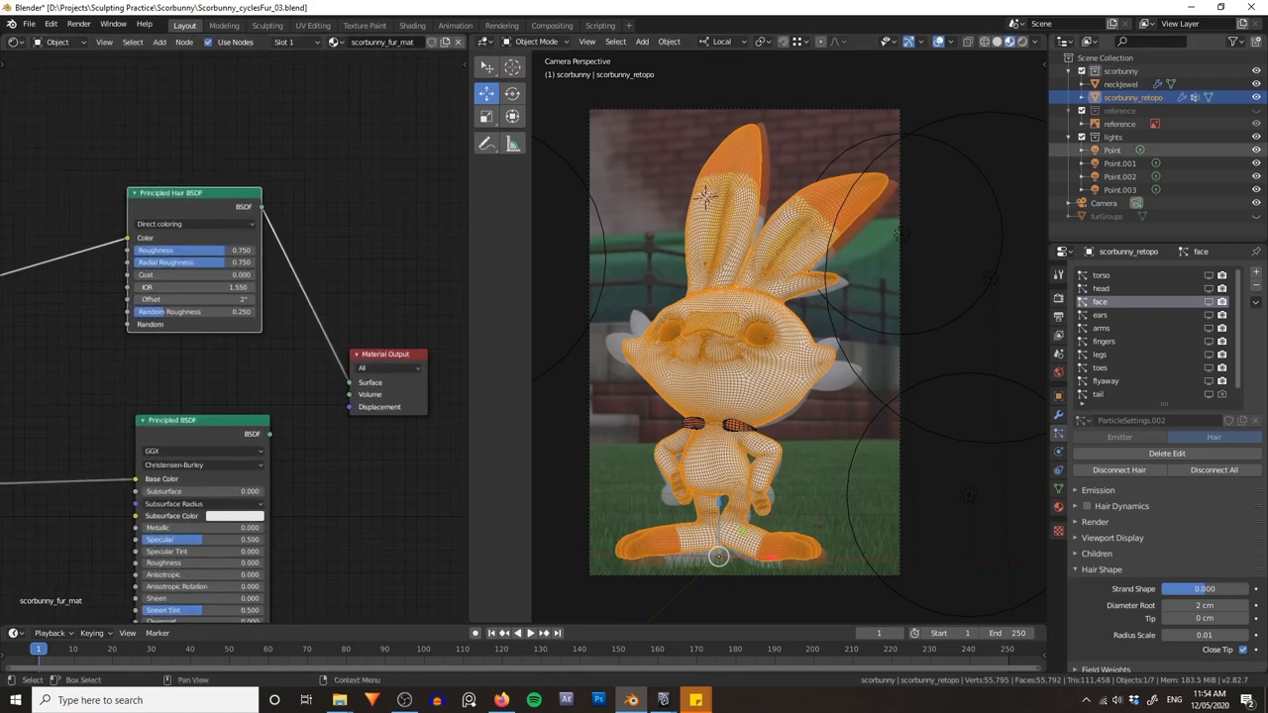
# - Center the EEVEE render image and widen its editor for a side-by-side comparison with the Cycles render
pyautogui.hotkey('alt', 'Tab')
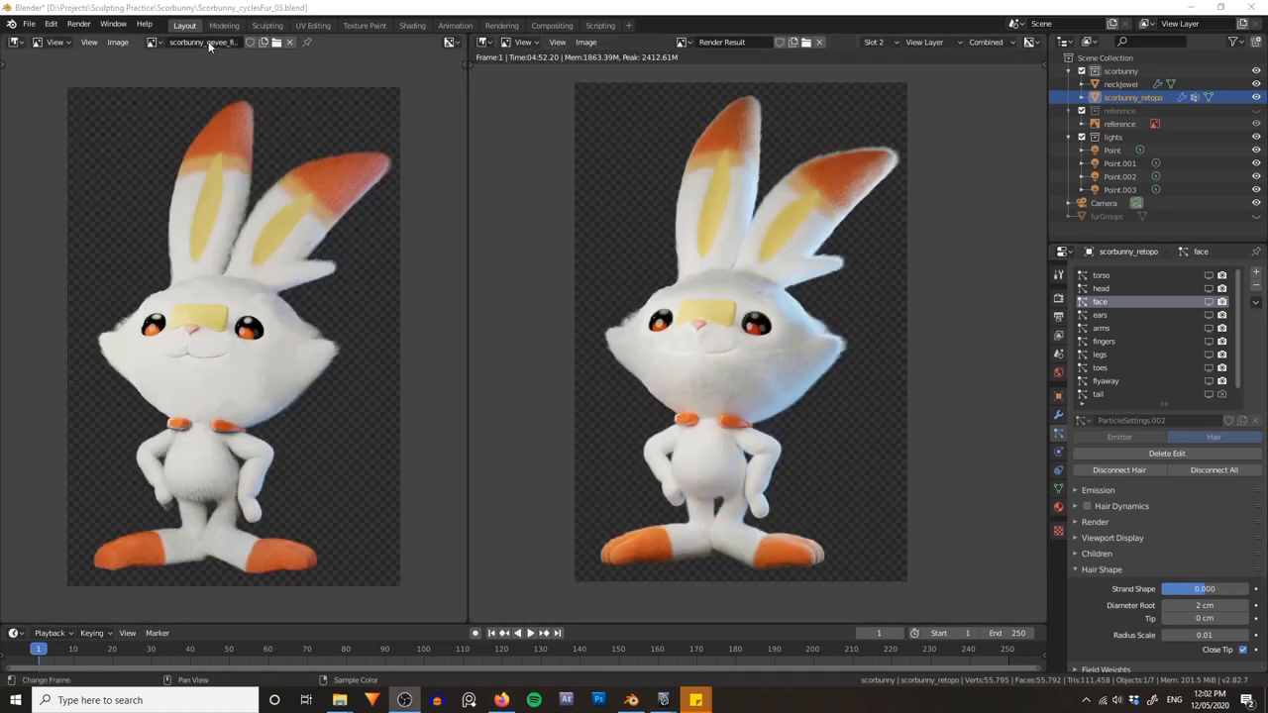
pyautogui.moveTo(249, 220); pyautogui.dragTo(306, 214, button='middle')
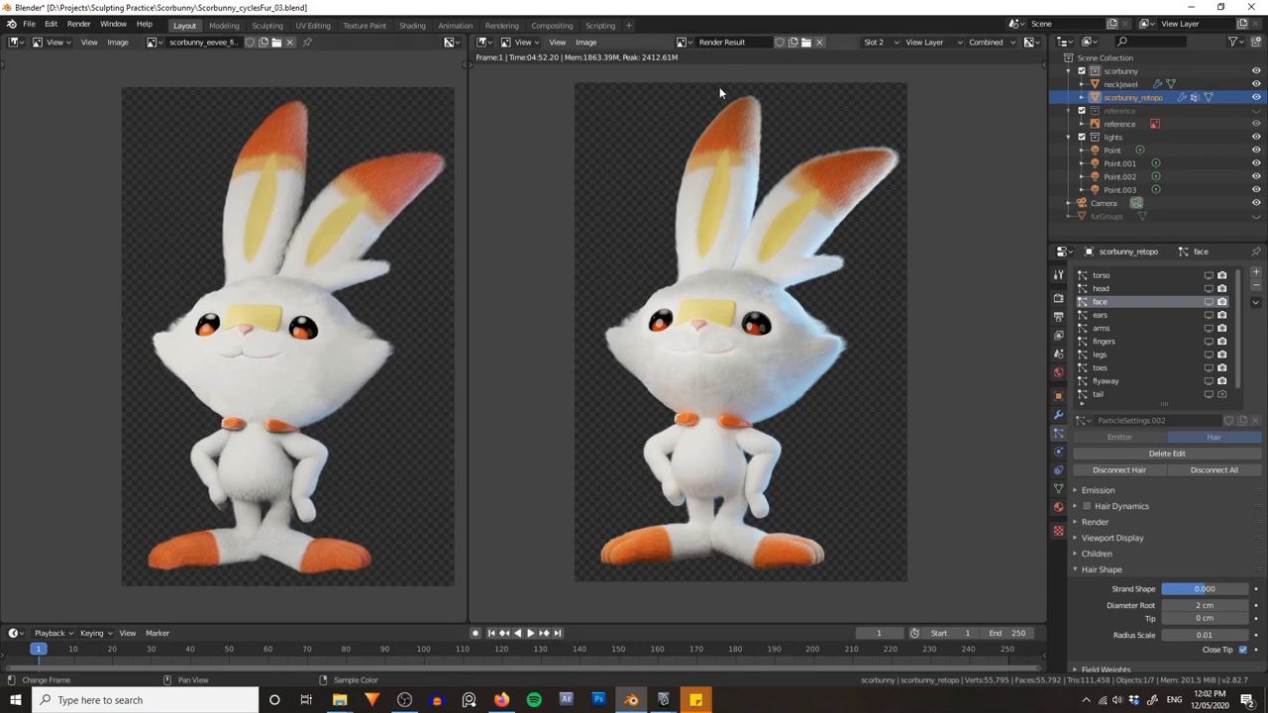
pyautogui.moveTo(471, 282); pyautogui.dragTo(544, 274)
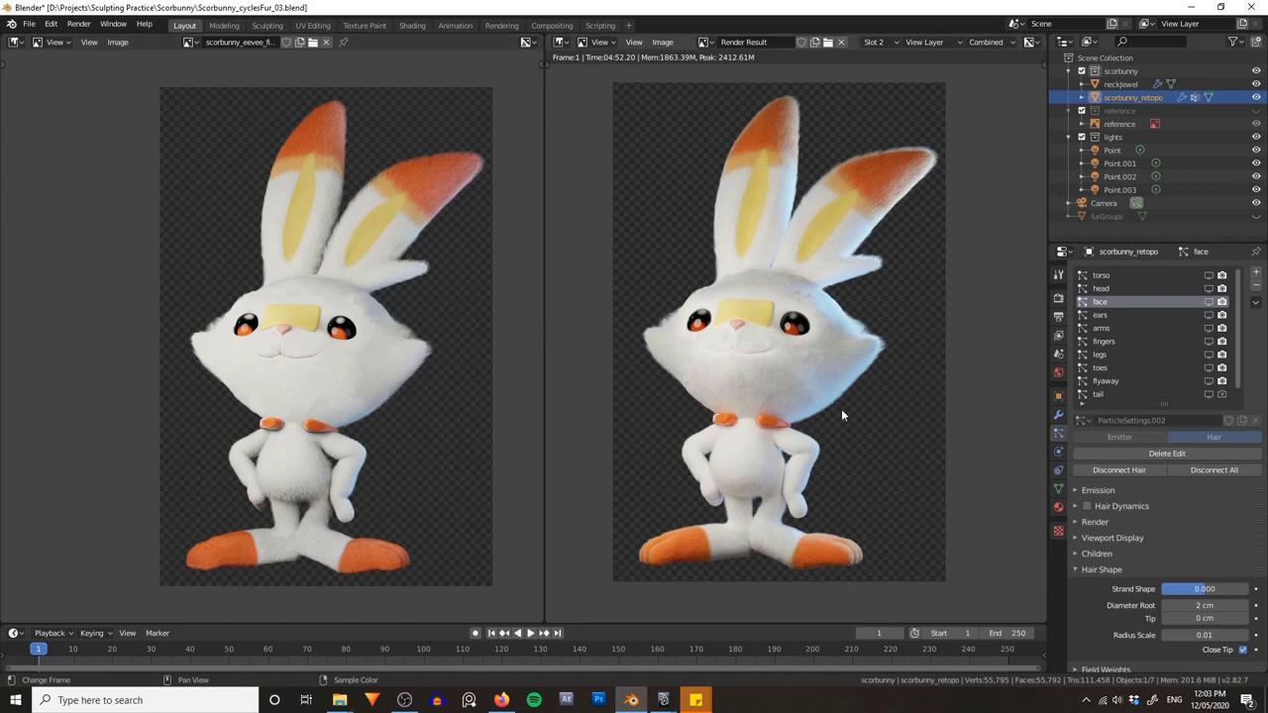
# - Compare the fur on the face, ears and body between the EEVEE image and the Cycles Render Result at close range
pyautogui.scroll(5, 753, 332)
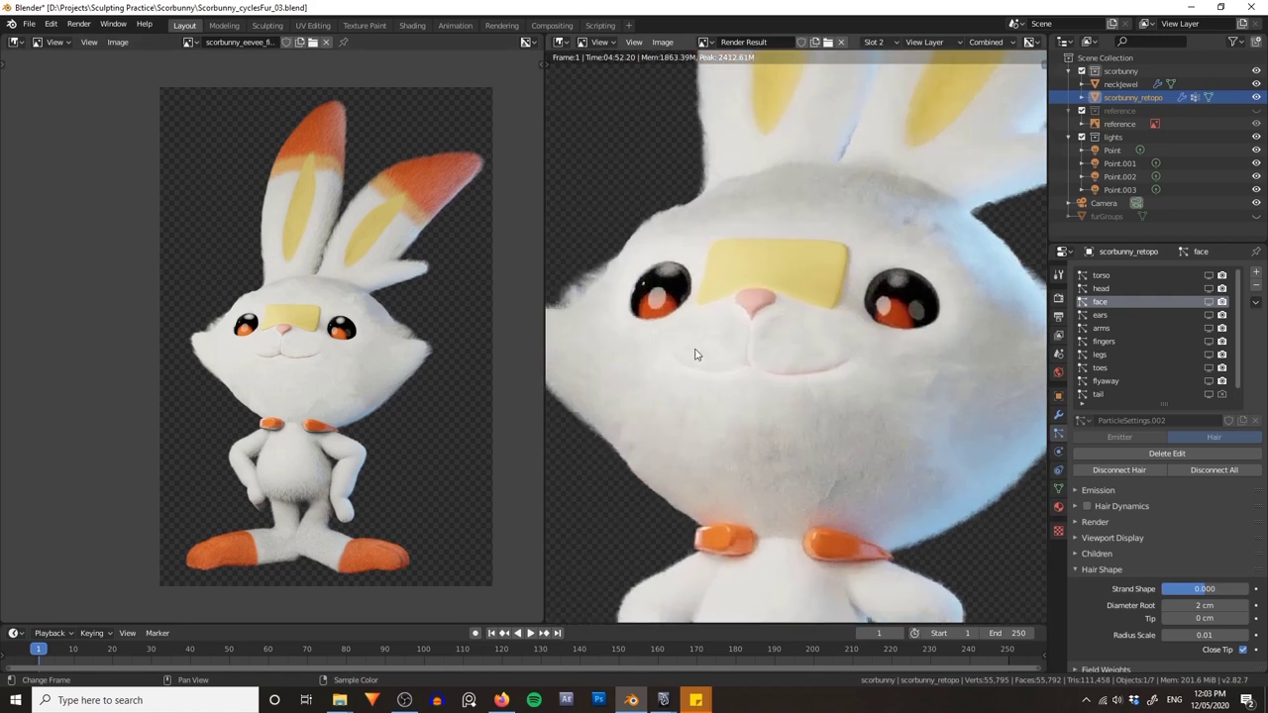
pyautogui.scroll(5, 347, 362)
pyautogui.scroll(1, 369, 369)
pyautogui.moveTo(376, 365); pyautogui.dragTo(324, 358, button='middle')
pyautogui.scroll(-1, 323, 358)
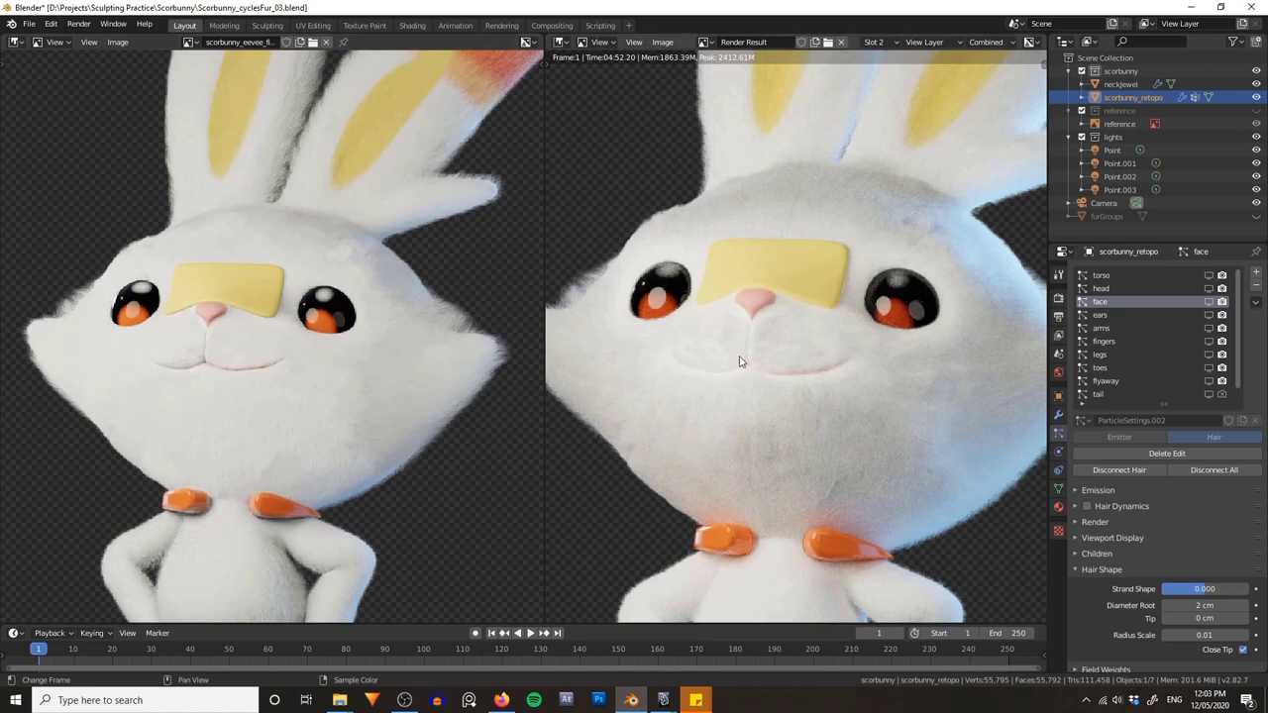
pyautogui.moveTo(815, 357); pyautogui.dragTo(824, 354, button='middle')
pyautogui.scroll(-2, 876, 421)
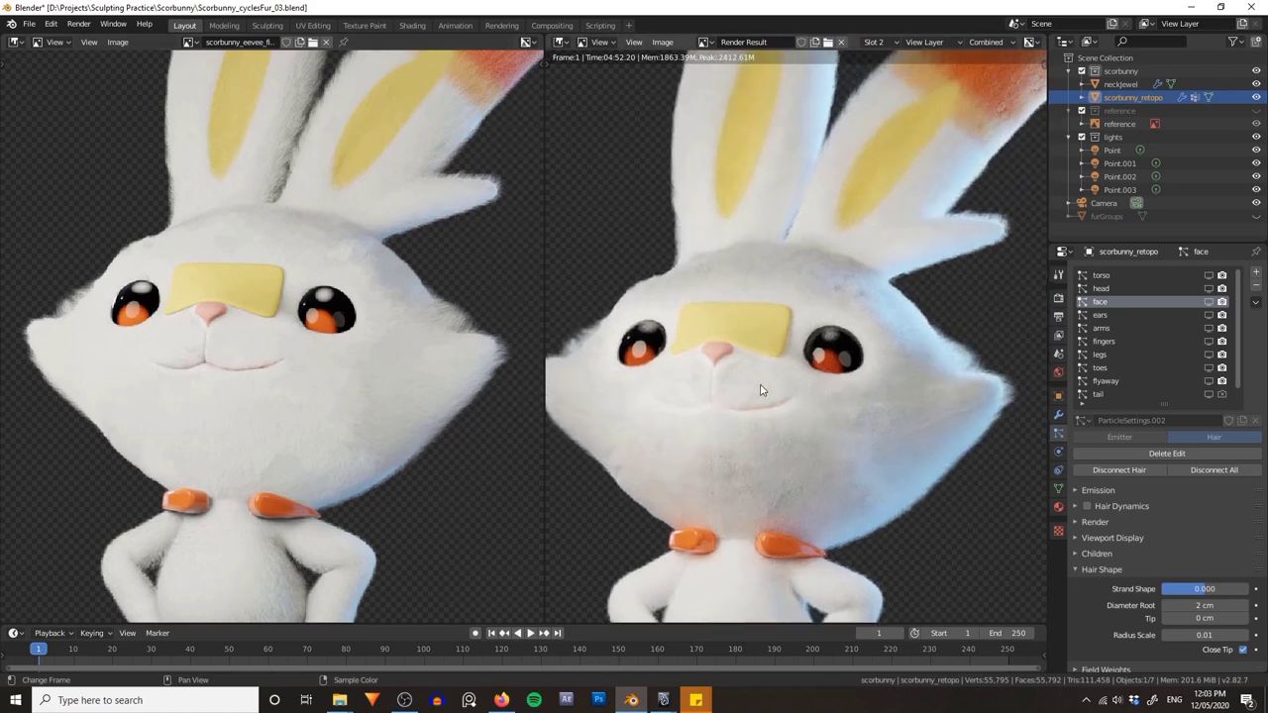
pyautogui.scroll(-1, 761, 390)
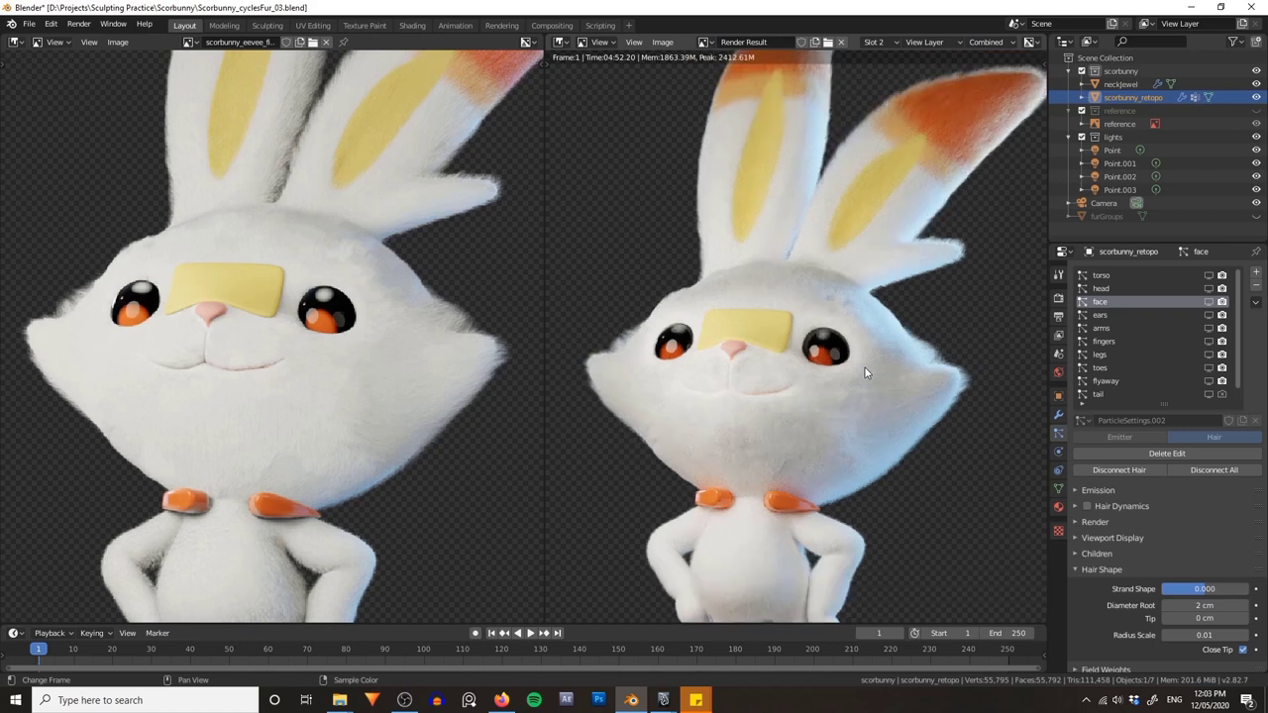
pyautogui.moveTo(836, 413); pyautogui.dragTo(815, 399, button='middle')
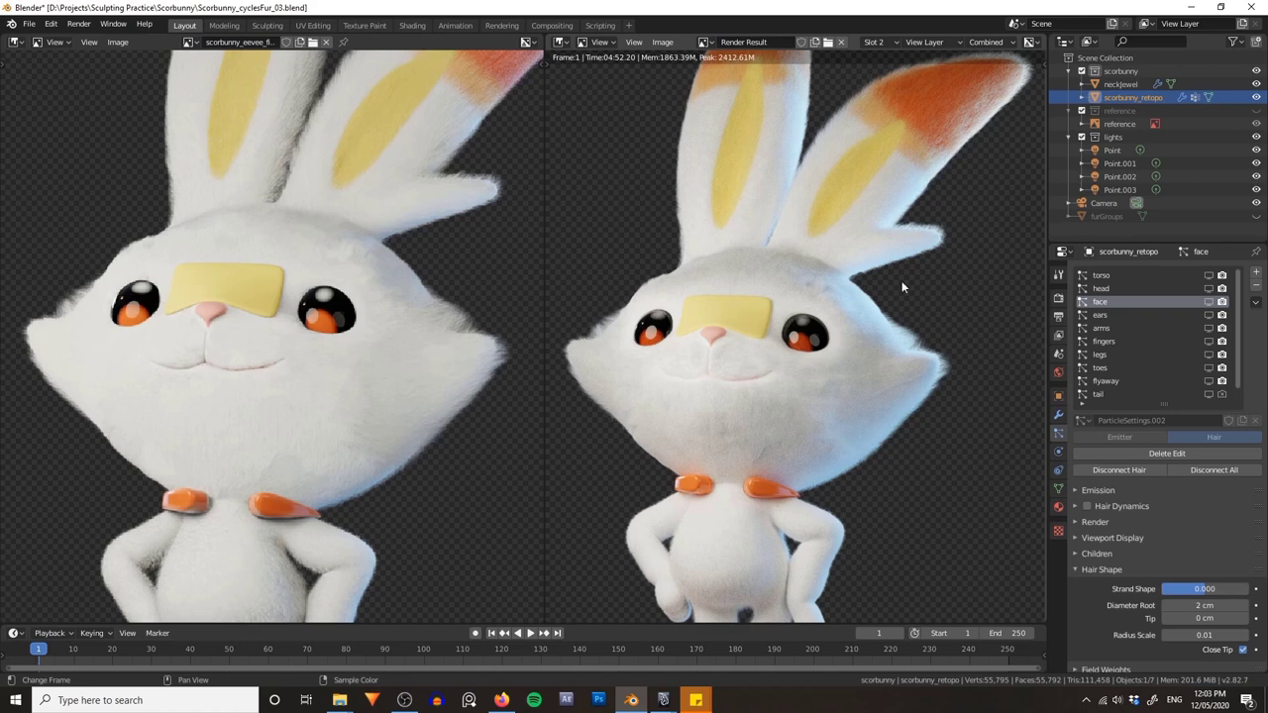
pyautogui.scroll(-3, 788, 388)
pyautogui.scroll(-3, 337, 361)
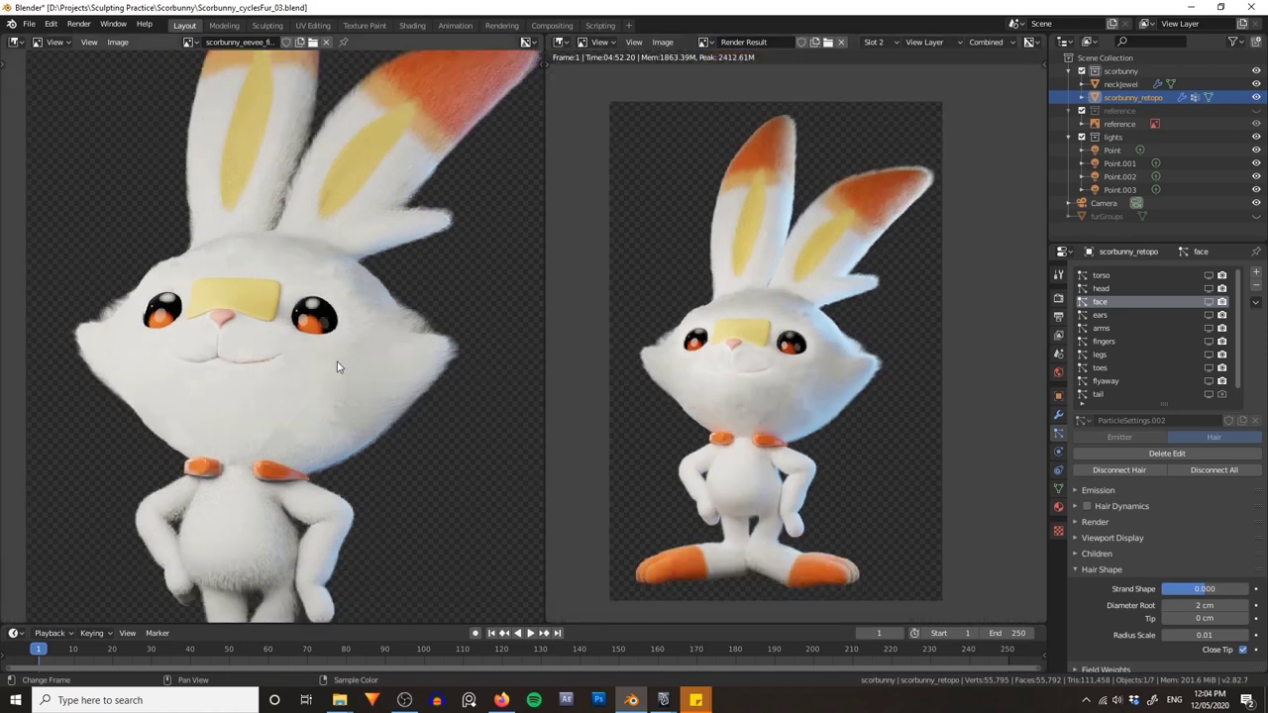
pyautogui.scroll(-2, 351, 361)
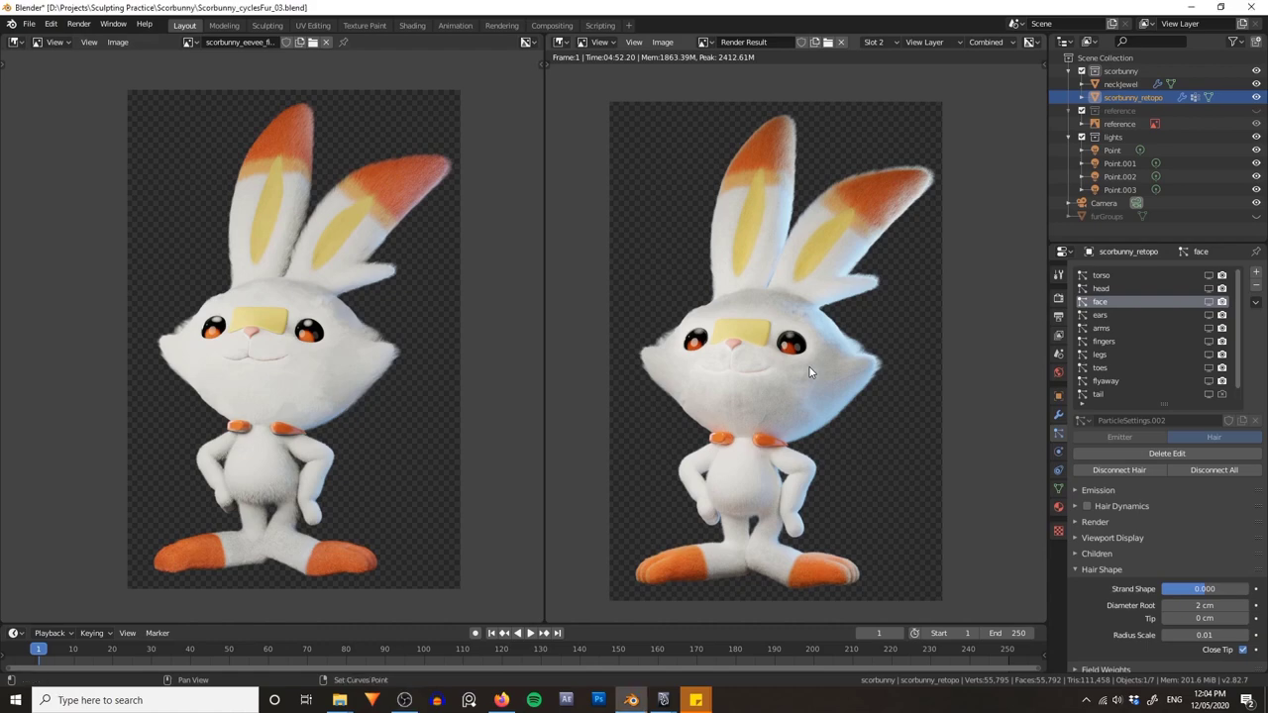
# - Leave the render view for the 3D viewport and examine the camera and point lights around the character
pyautogui.press('Escape')
pyautogui.moveTo(819, 358); pyautogui.dragTo(863, 215, button='middle')
pyautogui.scroll(3, 848, 253)
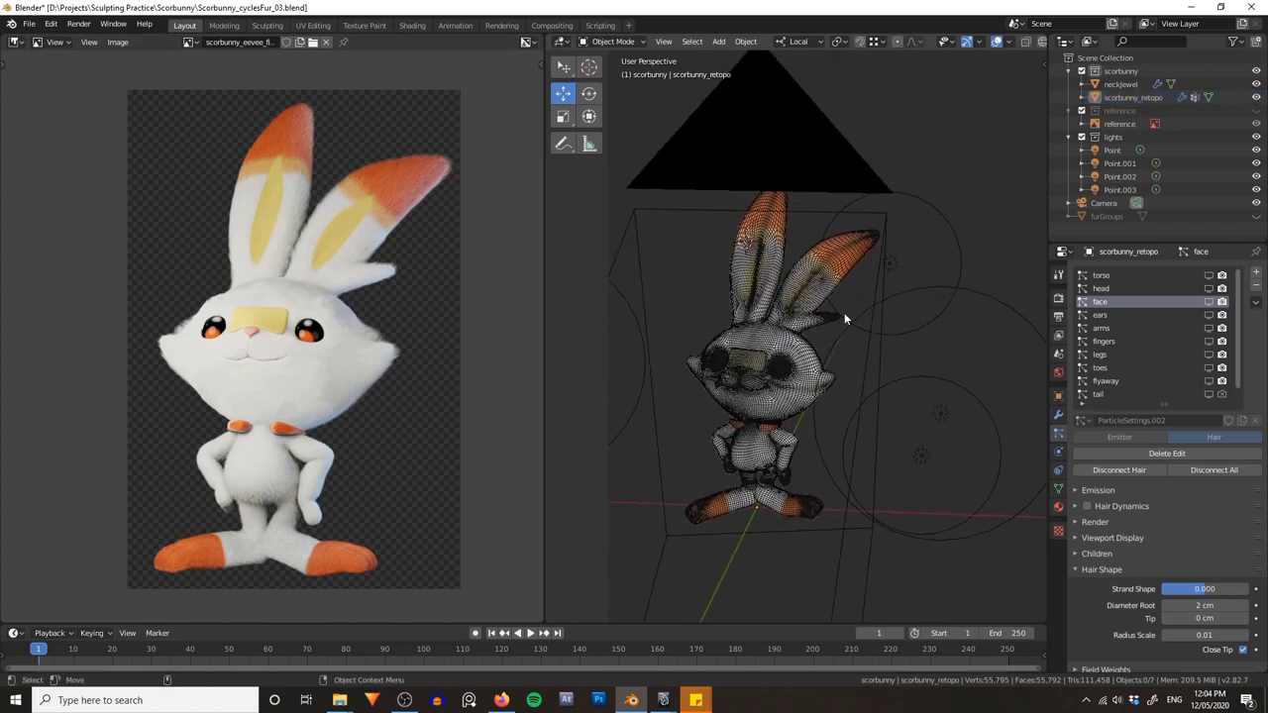
pyautogui.scroll(-2, 869, 280)
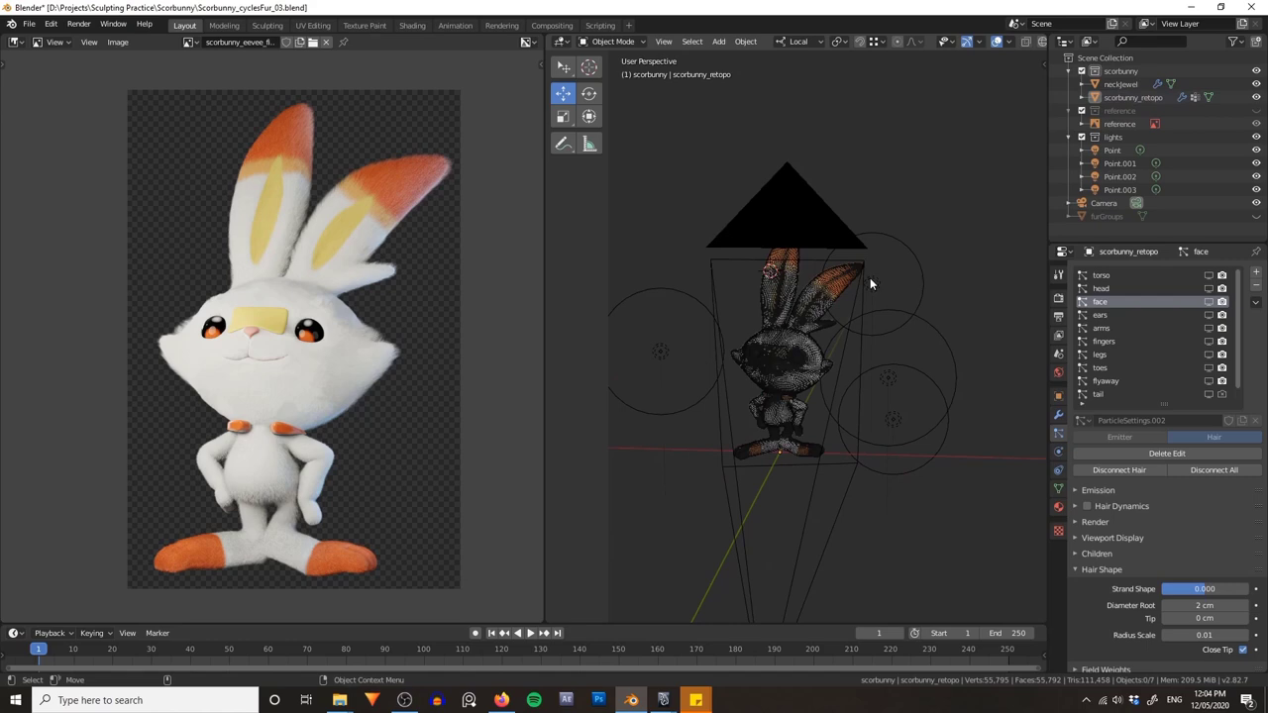
pyautogui.moveTo(933, 194); pyautogui.dragTo(882, 223, button='middle')
pyautogui.scroll(4, 877, 213)
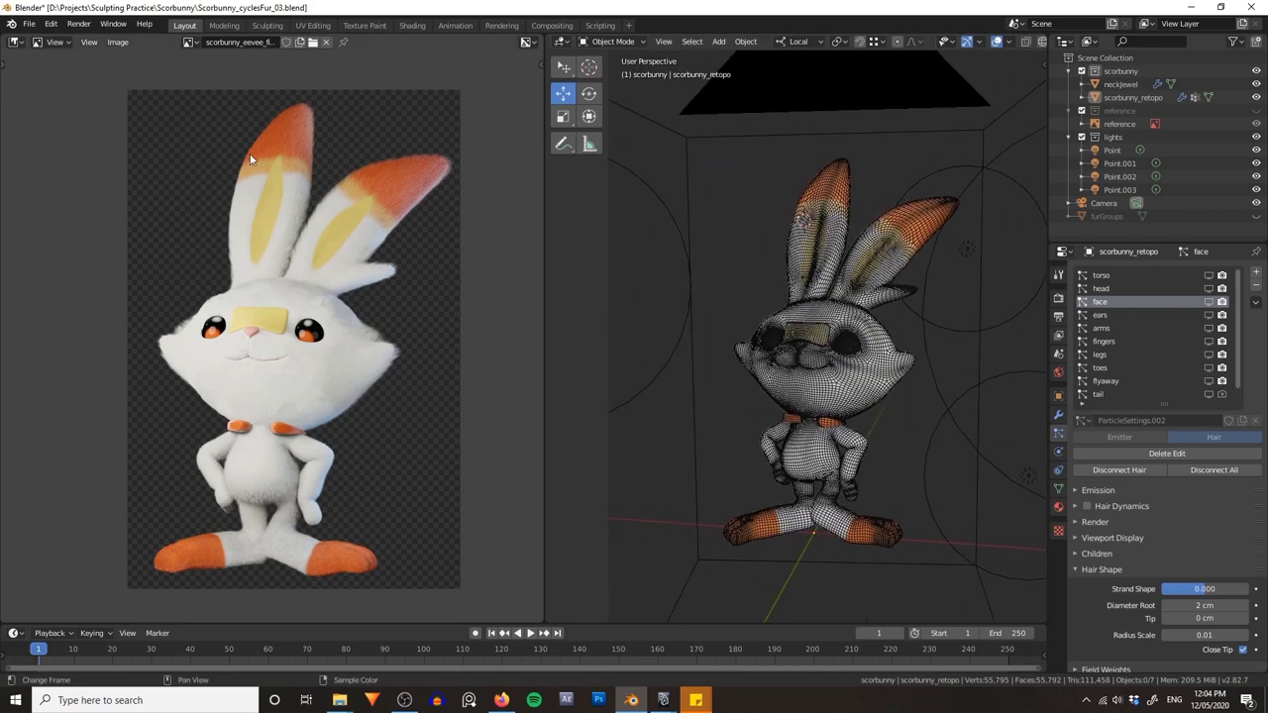
# - Show the Render Result in place of the EEVEE image and inspect its face fur
pyautogui.click(187, 44)
pyautogui.click(228, 94)
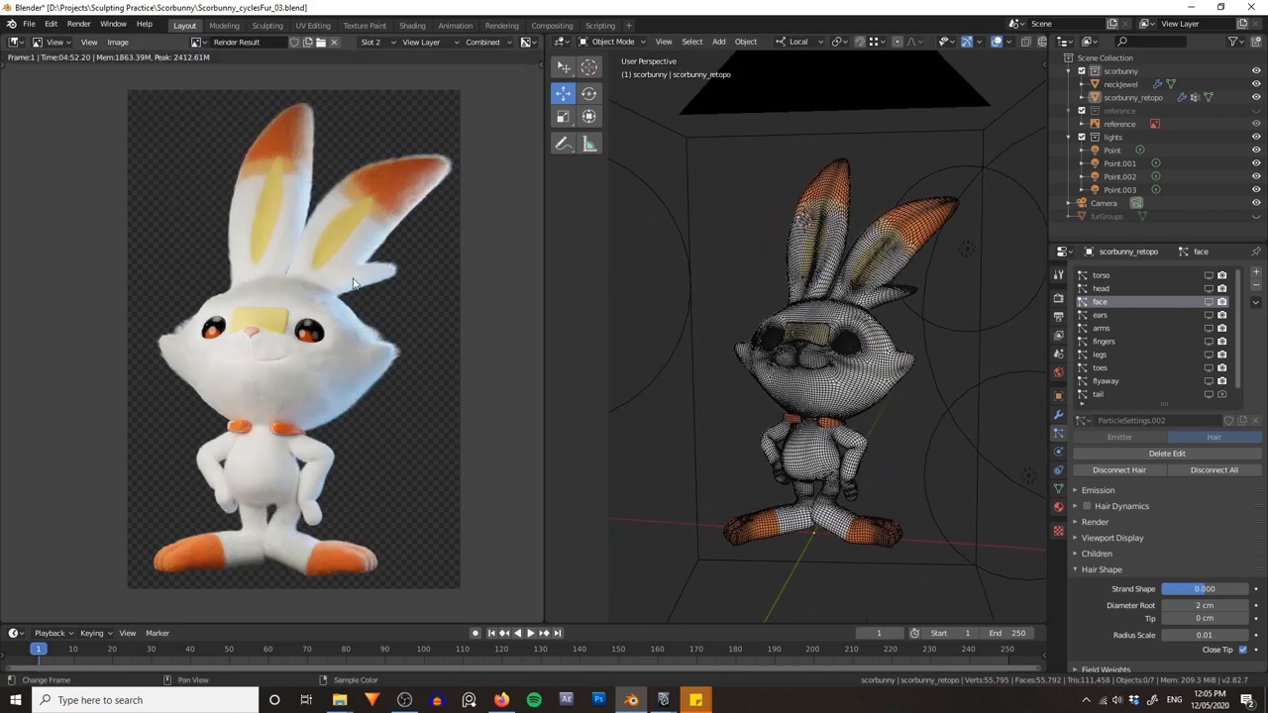
pyautogui.scroll(3, 324, 287)
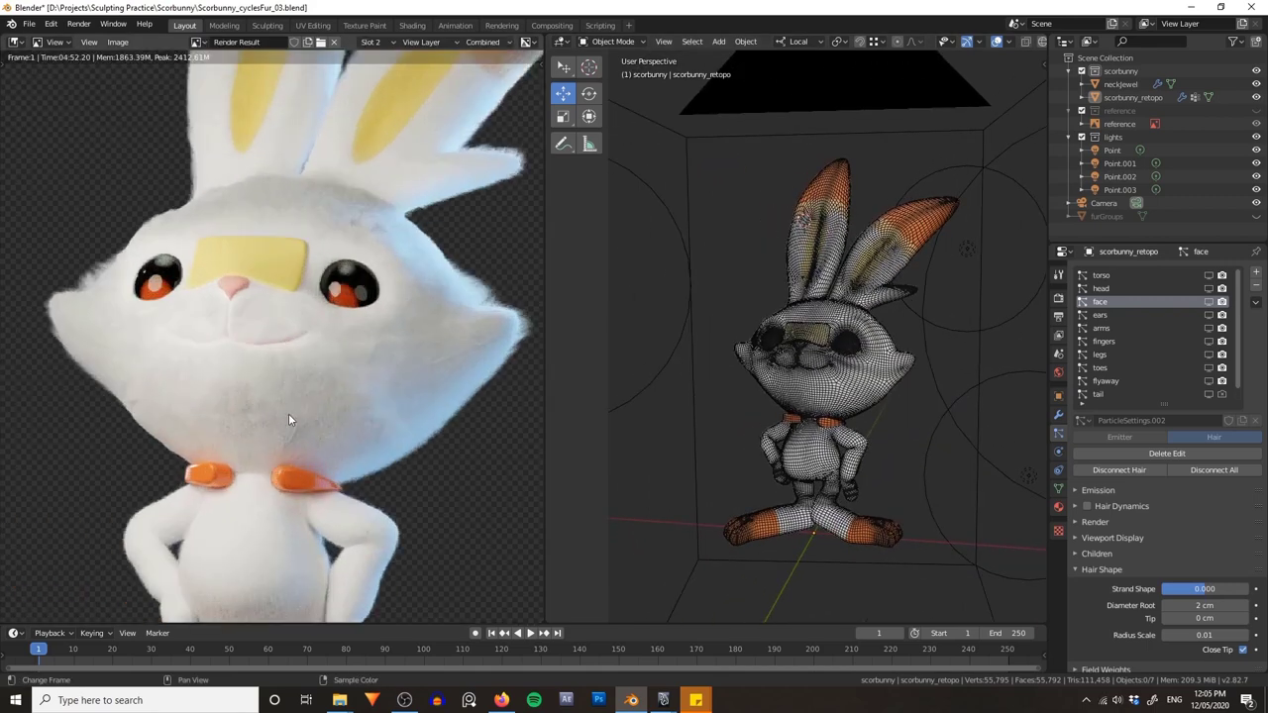
pyautogui.scroll(-3, 303, 381)
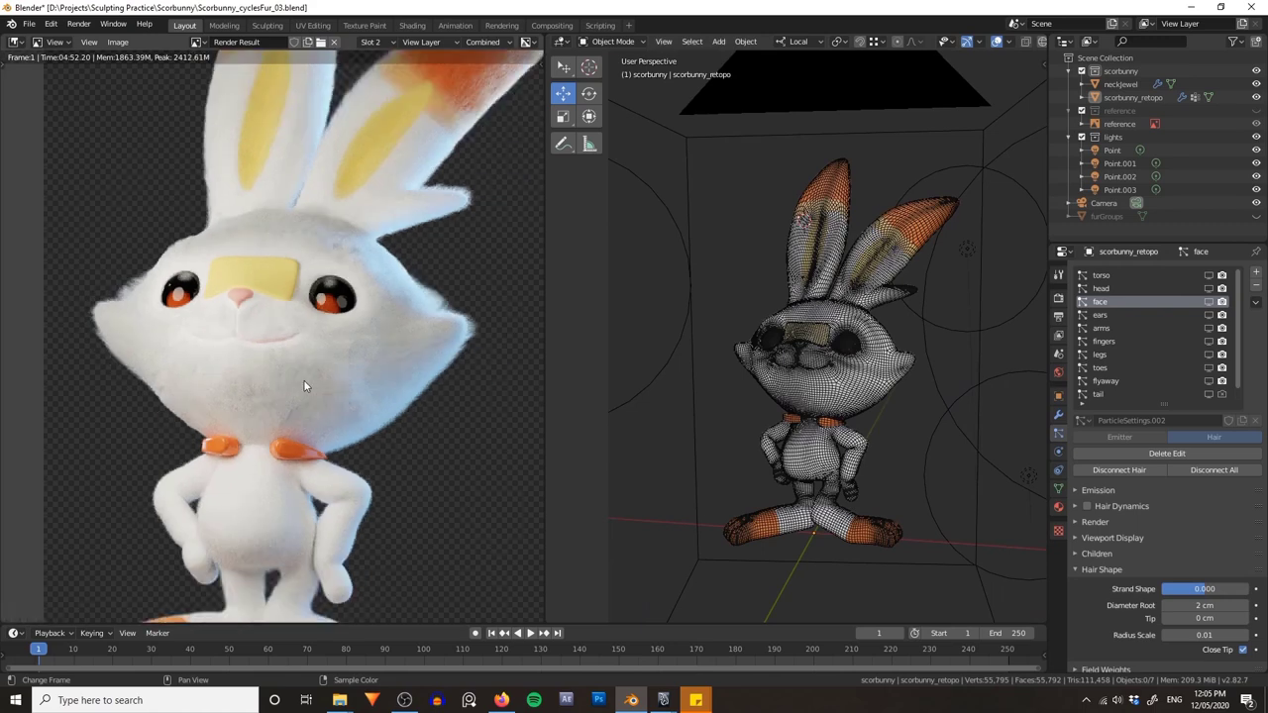
# - Add a cube mesh around the character and switch the viewport to wireframe shading
pyautogui.moveTo(748, 198); pyautogui.dragTo(807, 188, button='middle')
pyautogui.hotkey('shift', 'a')
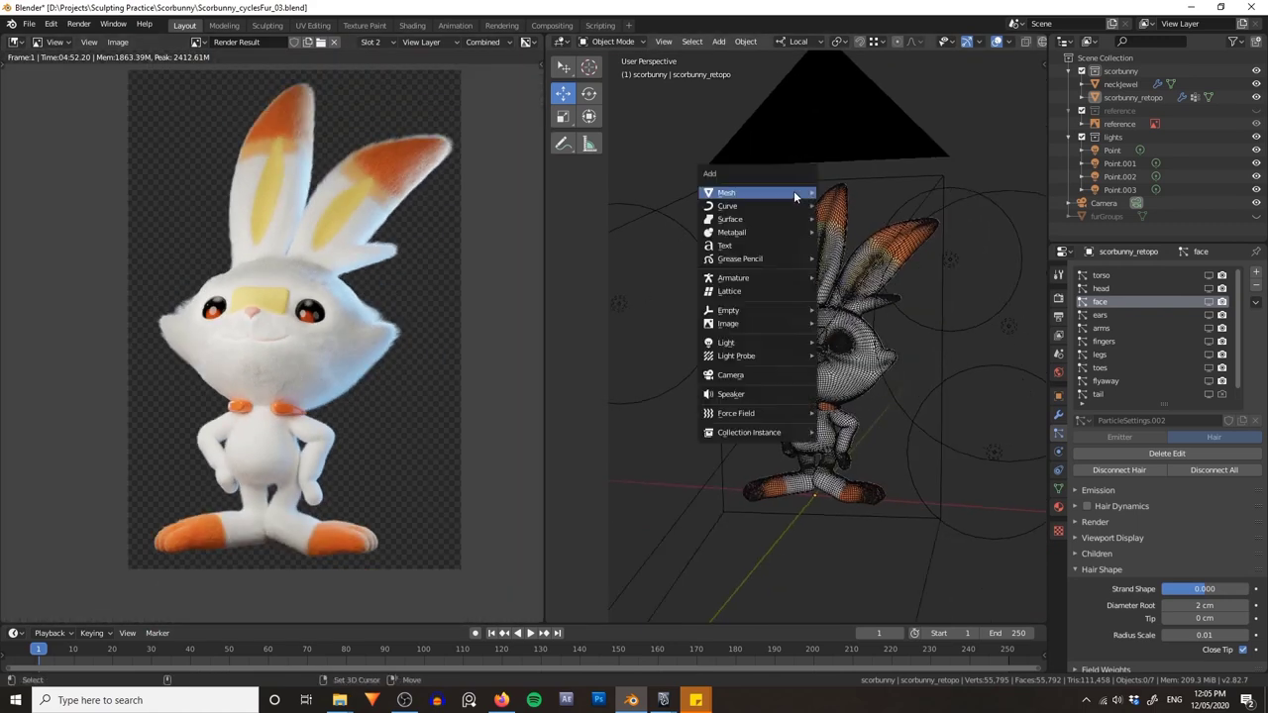
pyautogui.moveTo(793, 190)
pyautogui.click(844, 205)
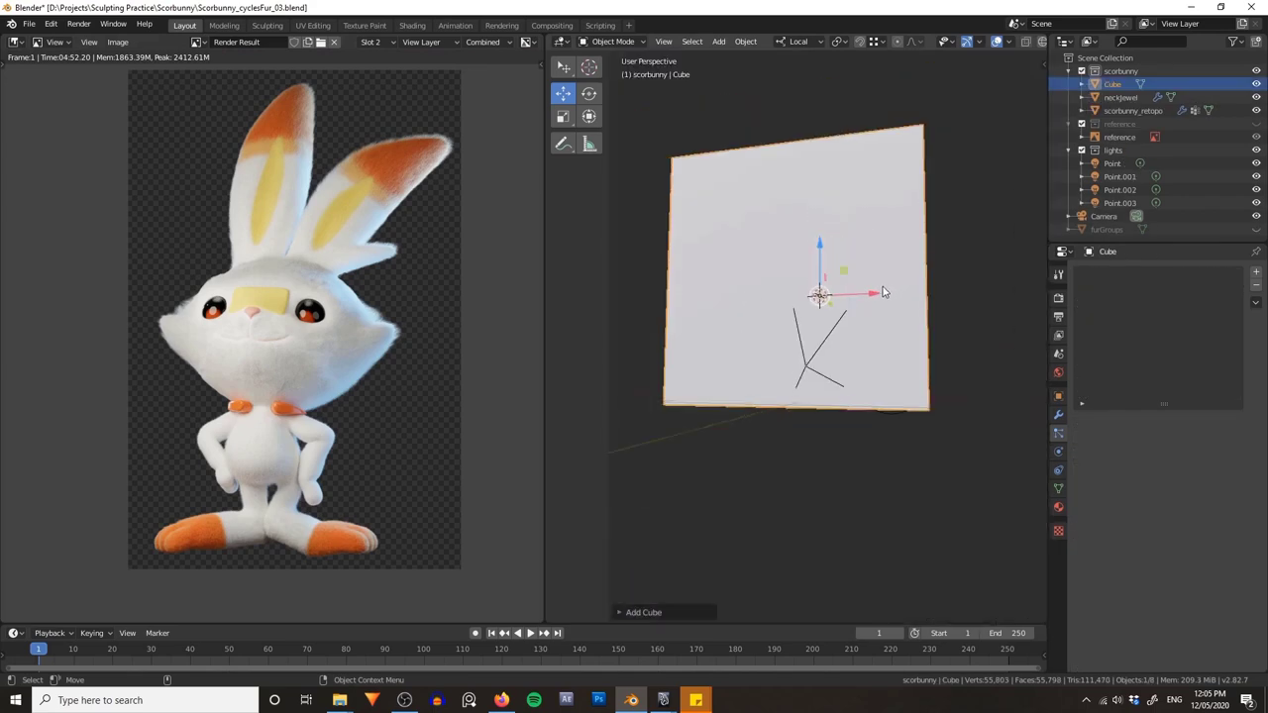
pyautogui.moveTo(882, 286)
pyautogui.mouseDown(button='middle')
pyautogui.moveTo(902, 288)
pyautogui.moveTo(914, 320)
pyautogui.moveTo(832, 424)
pyautogui.moveTo(840, 361)
pyautogui.mouseUp(button='middle')
pyautogui.press('z')
pyautogui.click(851, 321)
# - Show the cube's transform values and check its size and base against the character's feet in left orthographic view
pyautogui.press('`')
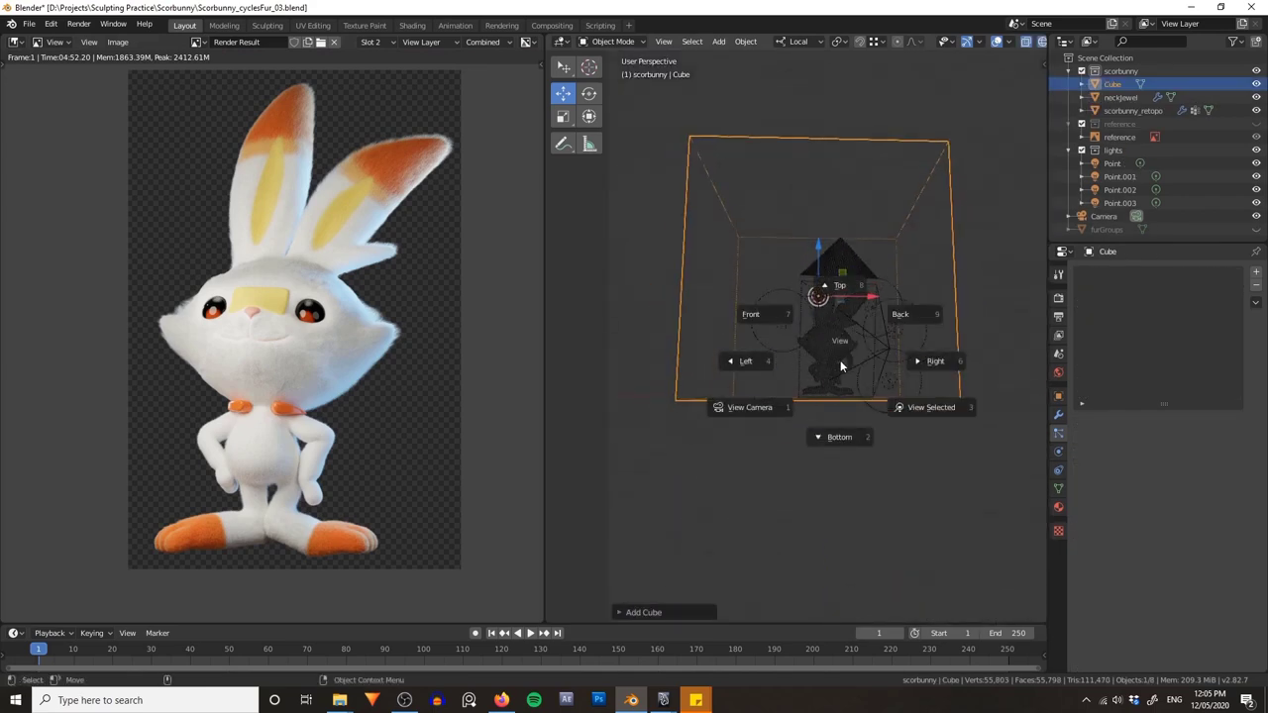
pyautogui.click(749, 360)
pyautogui.scroll(4, 882, 355)
pyautogui.scroll(4, 893, 353)
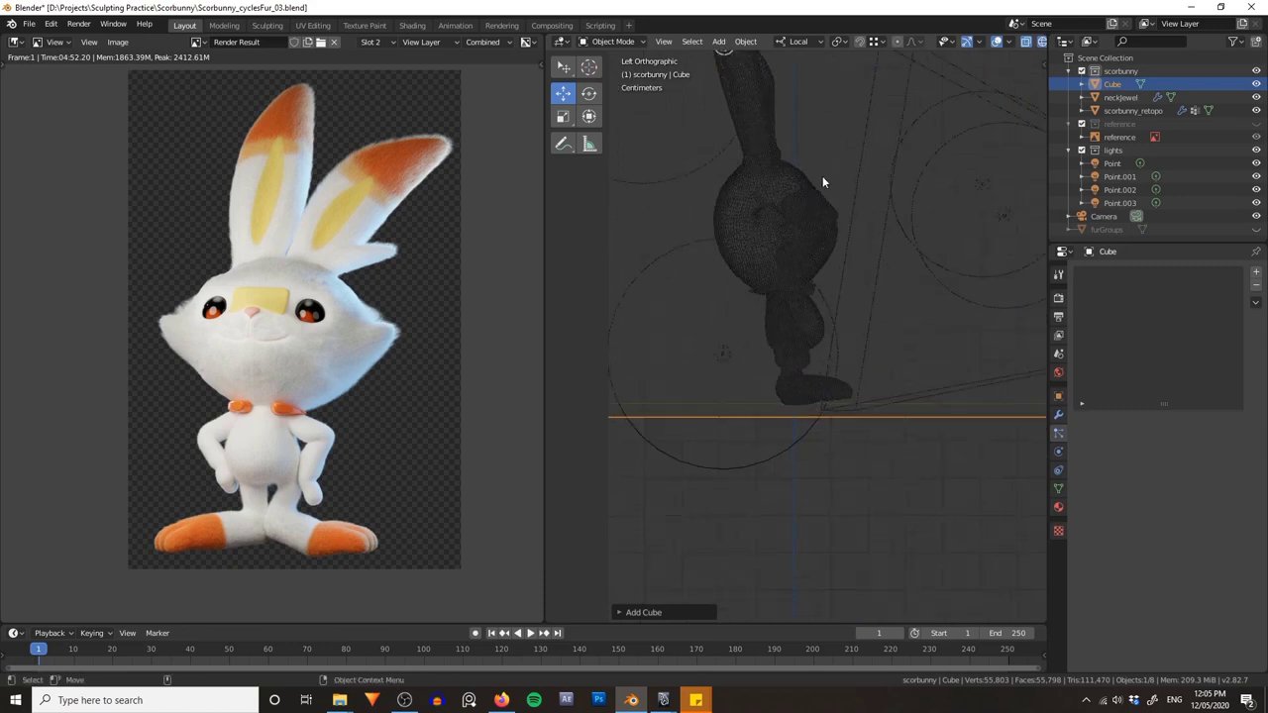
pyautogui.press('n')
pyautogui.scroll(4, 852, 314)
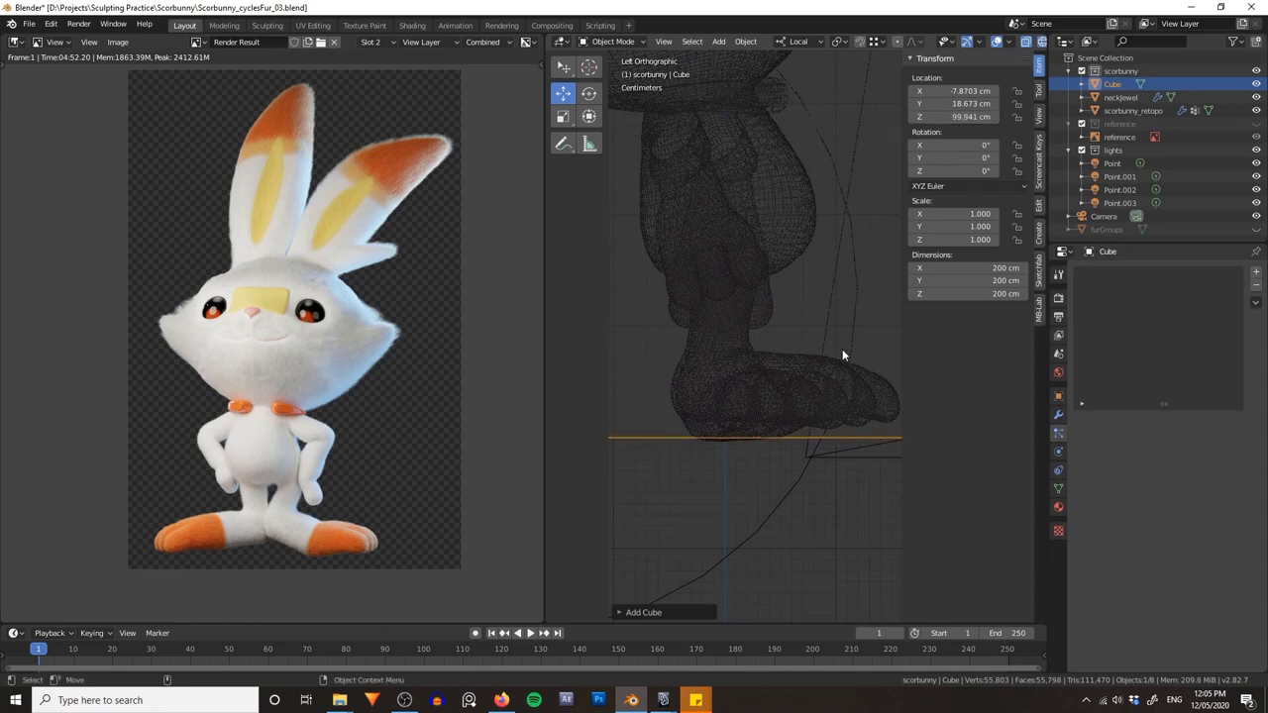
pyautogui.scroll(-8, 771, 382)
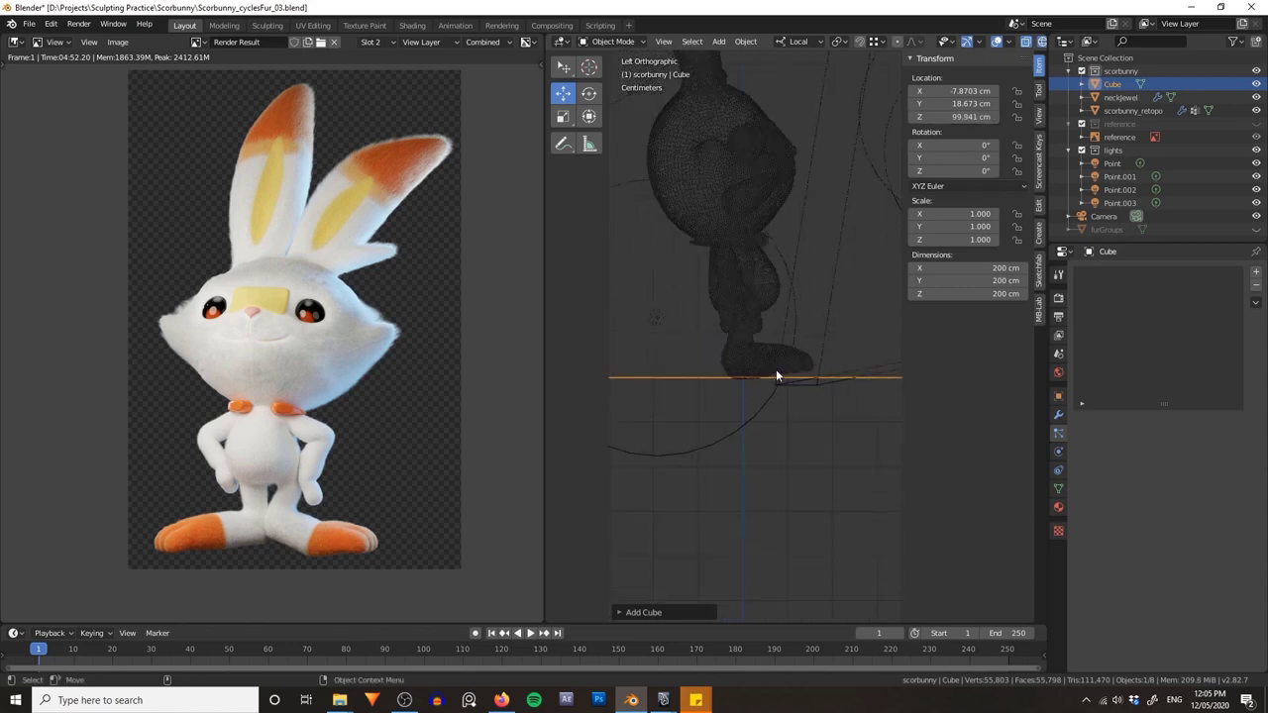
pyautogui.keyDown('alt'); pyautogui.click(862, 421); pyautogui.keyUp('alt')
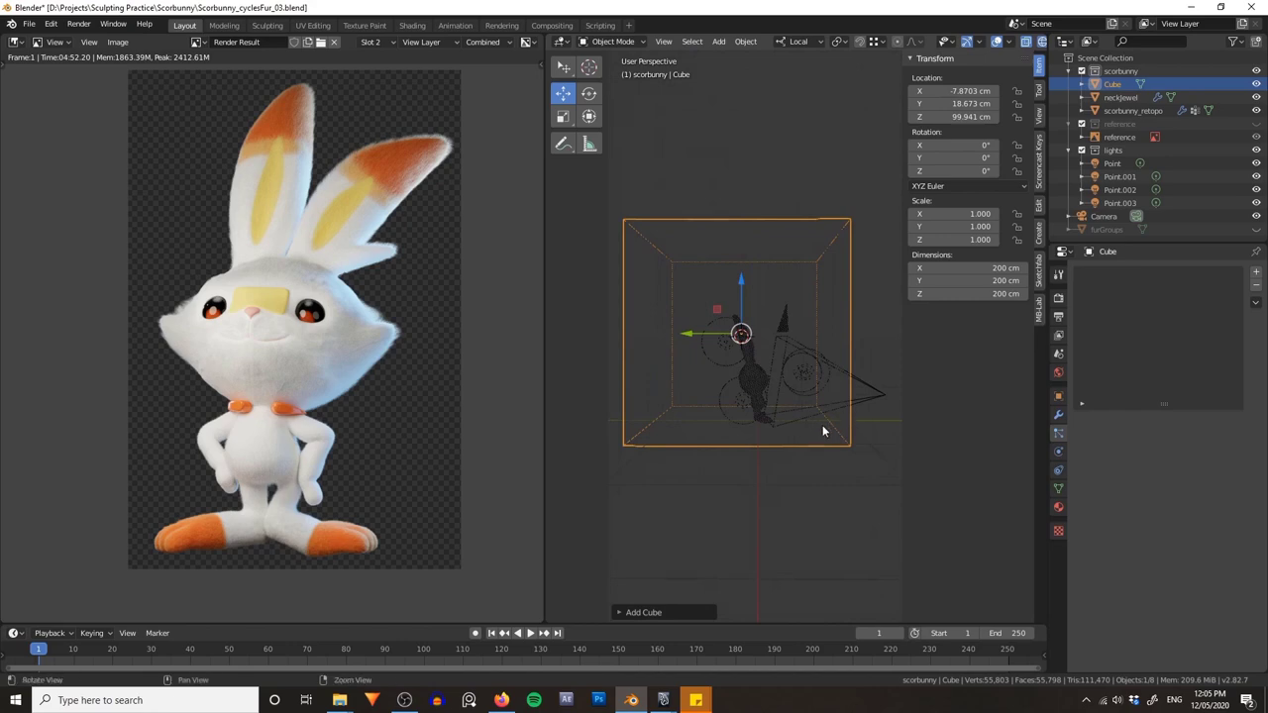
# - Edit the cube's faces and move one side face outward along Y to make the cube about 407 cm deep
pyautogui.hotkey('ctrl', 'Tab')
pyautogui.keyDown('alt'); pyautogui.moveTo(823, 429); pyautogui.dragTo(763, 456); pyautogui.keyUp('alt')
pyautogui.click(871, 452)
pyautogui.press('3')
pyautogui.scroll(-4, 772, 380)
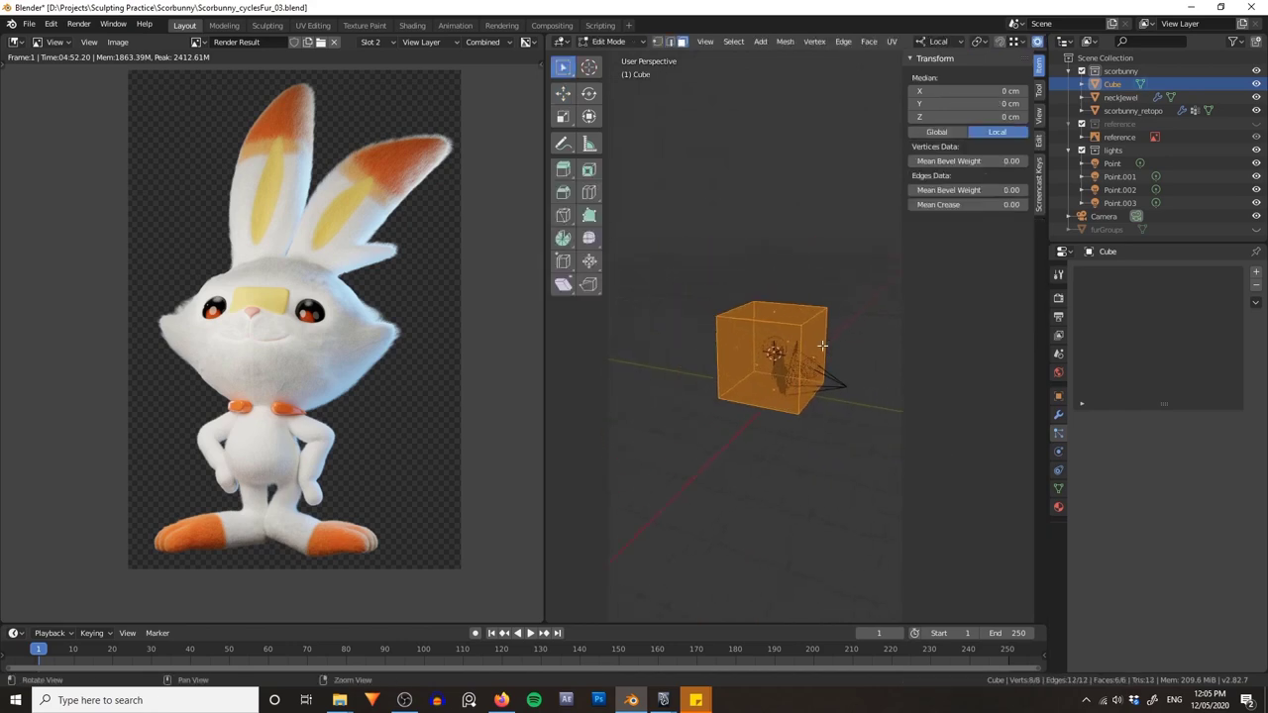
pyautogui.click(812, 359)
pyautogui.keyDown('alt'); pyautogui.moveTo(813, 360); pyautogui.dragTo(859, 360); pyautogui.keyUp('alt')
pyautogui.click(566, 93)
pyautogui.moveTo(744, 347); pyautogui.dragTo(860, 355)
# - Scale the cube's two opposite side faces apart along X to about 444 cm wide and return to Object Mode
pyautogui.click(814, 350)
pyautogui.keyDown('alt'); pyautogui.moveTo(814, 350); pyautogui.dragTo(736, 281); pyautogui.keyUp('alt')
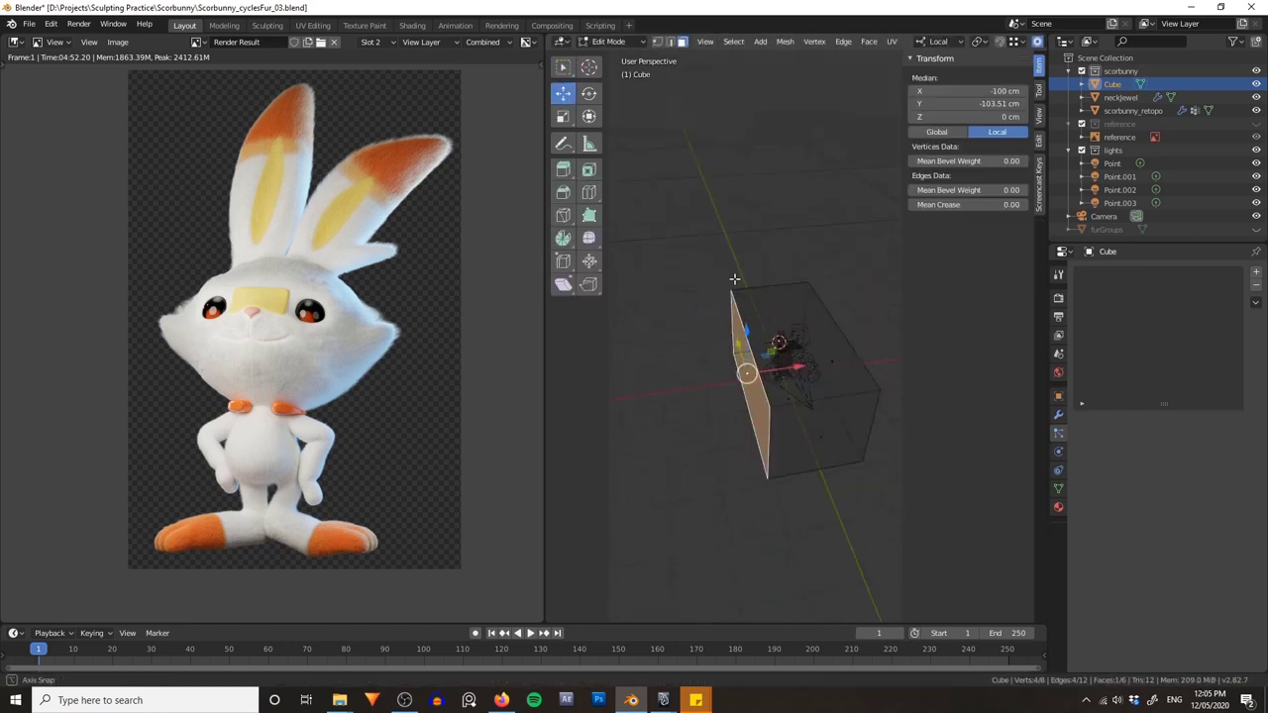
pyautogui.keyDown('shift'); pyautogui.click(820, 376); pyautogui.keyUp('shift')
pyautogui.press('s')
pyautogui.press('x')
pyautogui.click(893, 418)
pyautogui.moveTo(894, 418)
pyautogui.keyDown('alt'); pyautogui.mouseDown()
pyautogui.moveTo(709, 235)
pyautogui.moveTo(779, 260)
pyautogui.mouseUp(); pyautogui.keyUp('alt')
pyautogui.hotkey('ctrl', 'Tab')
pyautogui.click(707, 276)
# - View the scene through the camera in solid shading and widen the 3D viewport
pyautogui.press('KP_0')
pyautogui.press('z')
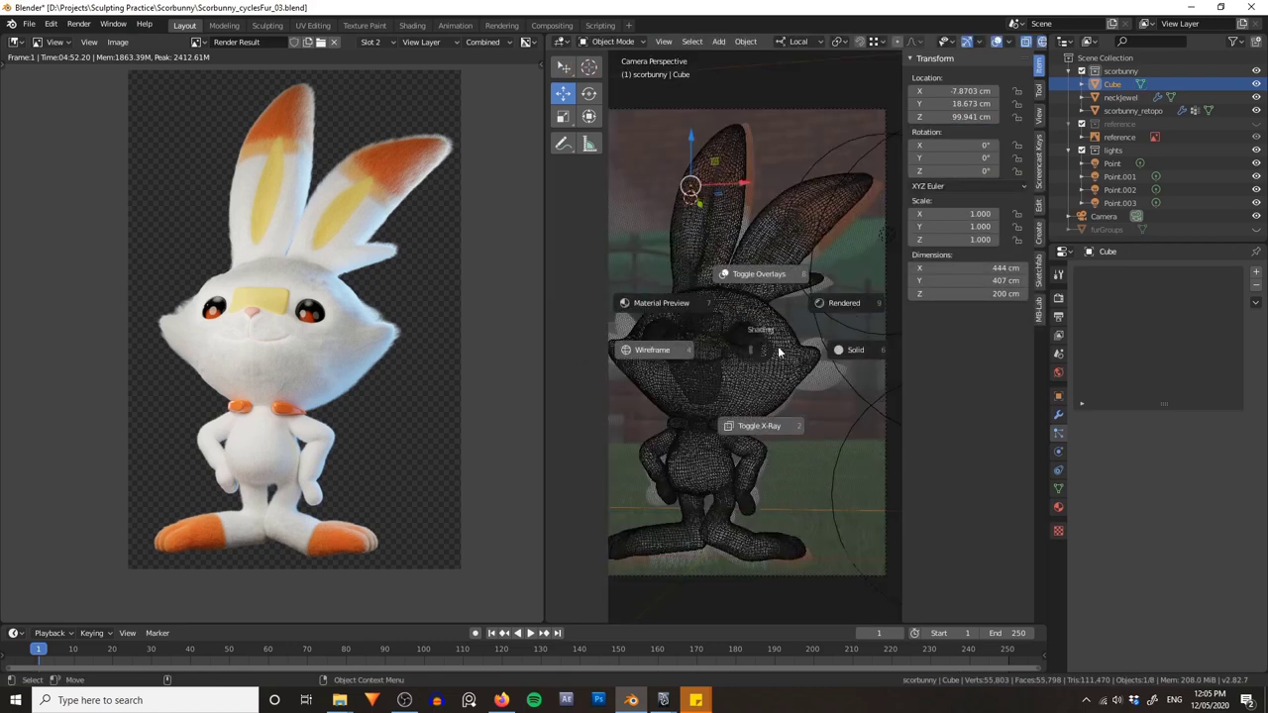
pyautogui.click(822, 352)
pyautogui.moveTo(545, 403); pyautogui.dragTo(320, 421)
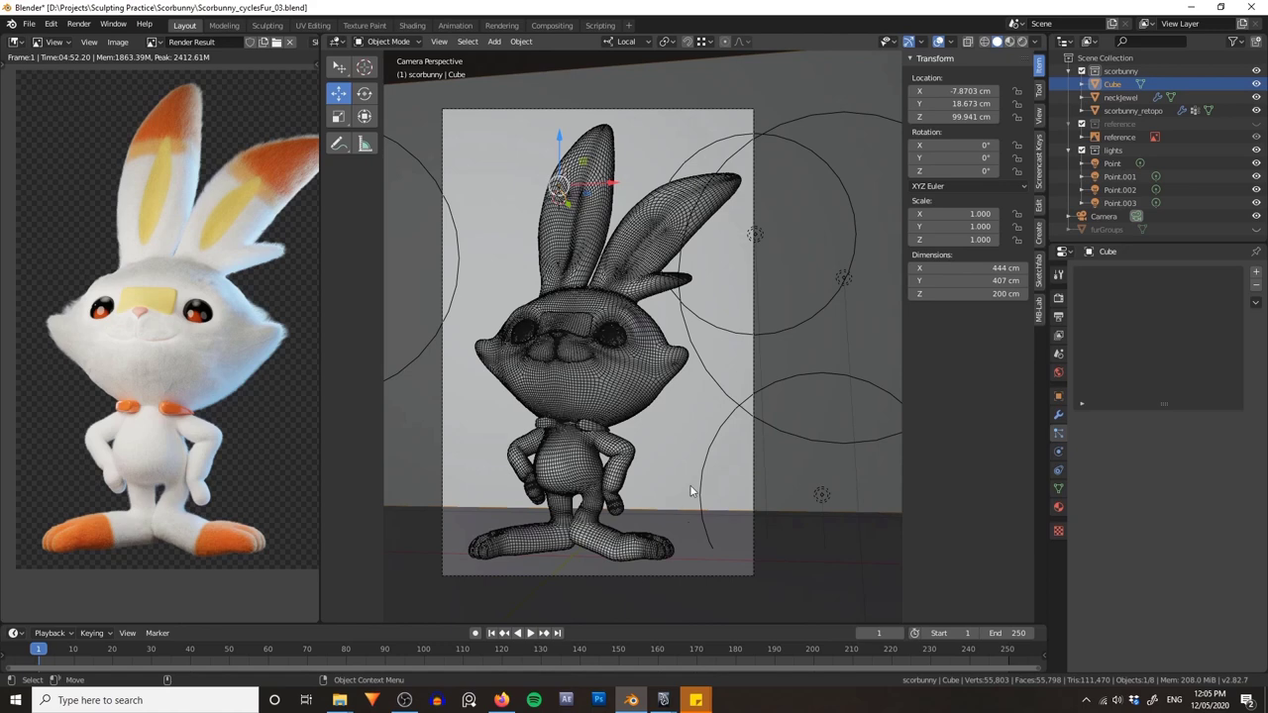
# - Add a Bevel modifier with 6 segments to the cube
pyautogui.click(1058, 414)
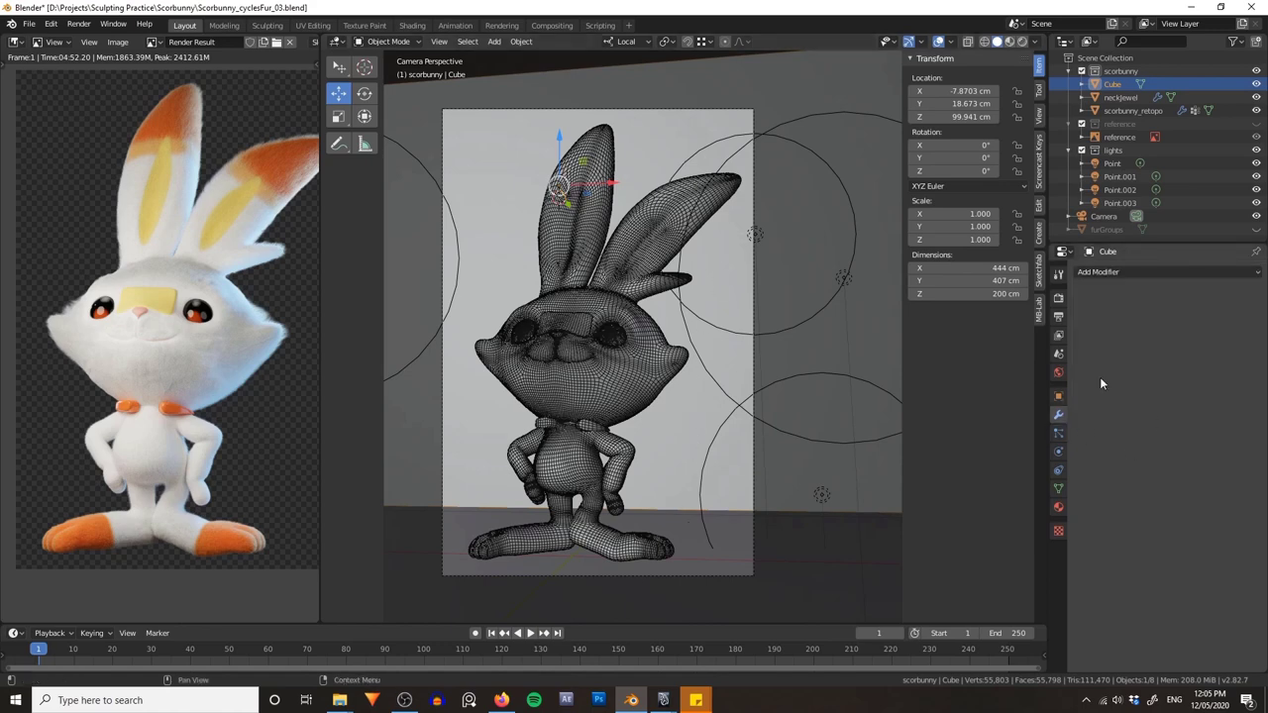
pyautogui.click(1093, 273)
pyautogui.click(993, 317)
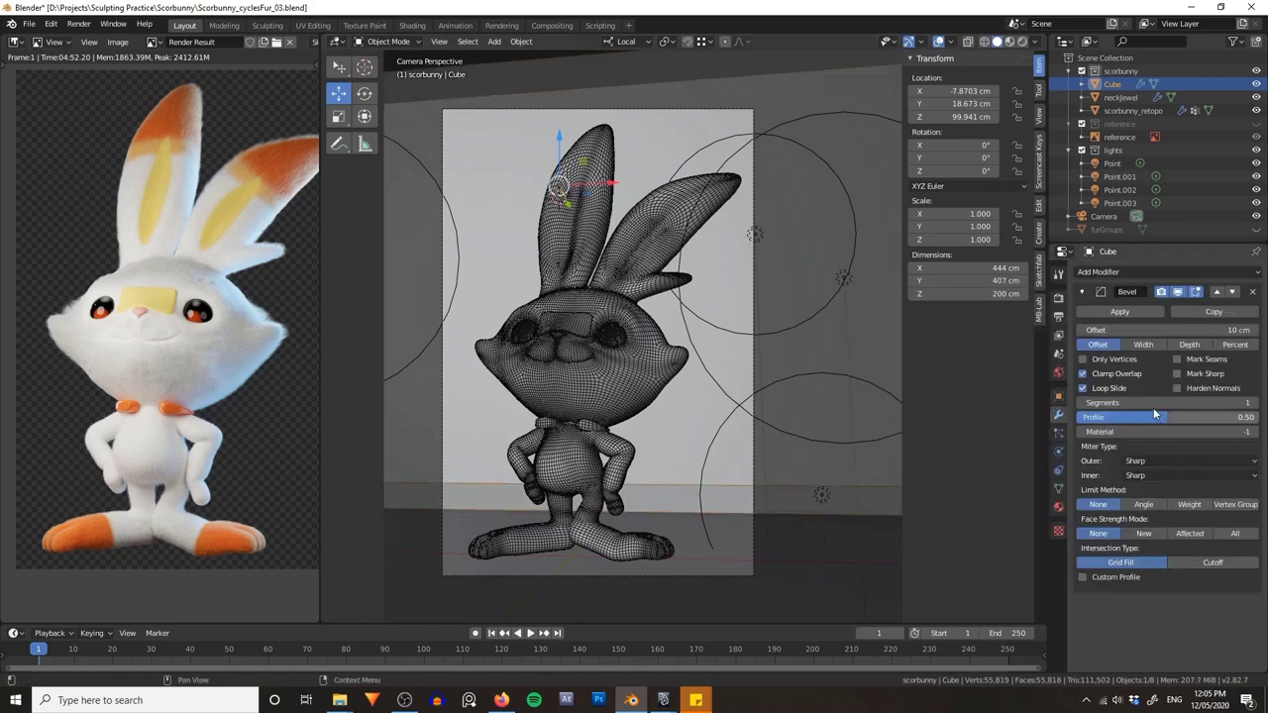
pyautogui.press('KP_0')
pyautogui.moveTo(775, 421); pyautogui.dragTo(829, 379, button='middle')
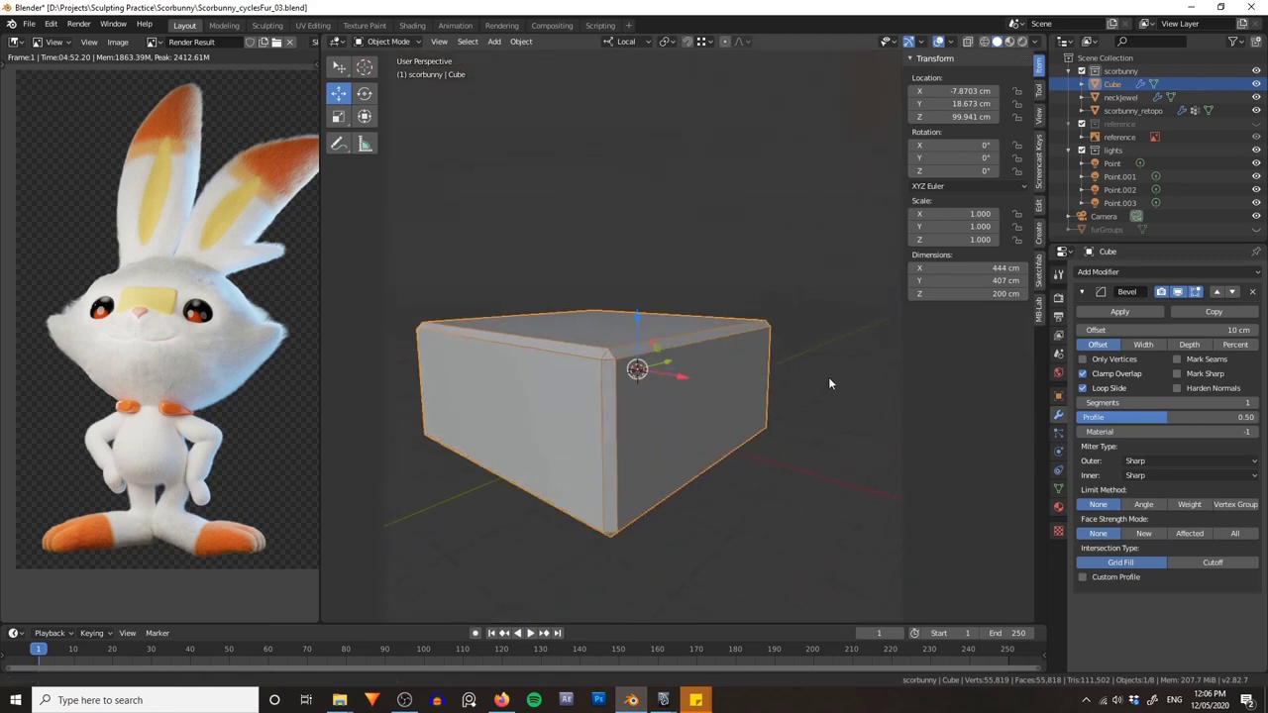
pyautogui.click(1253, 404)
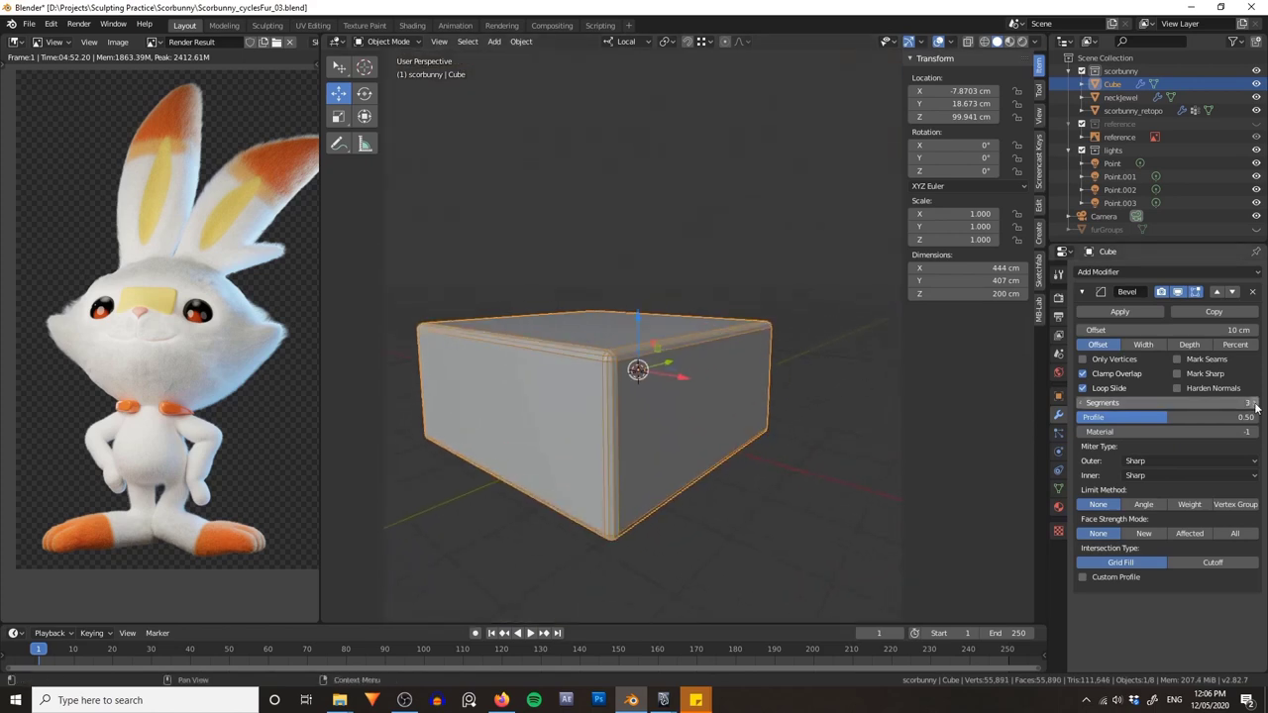
pyautogui.scroll(10, 803, 439)
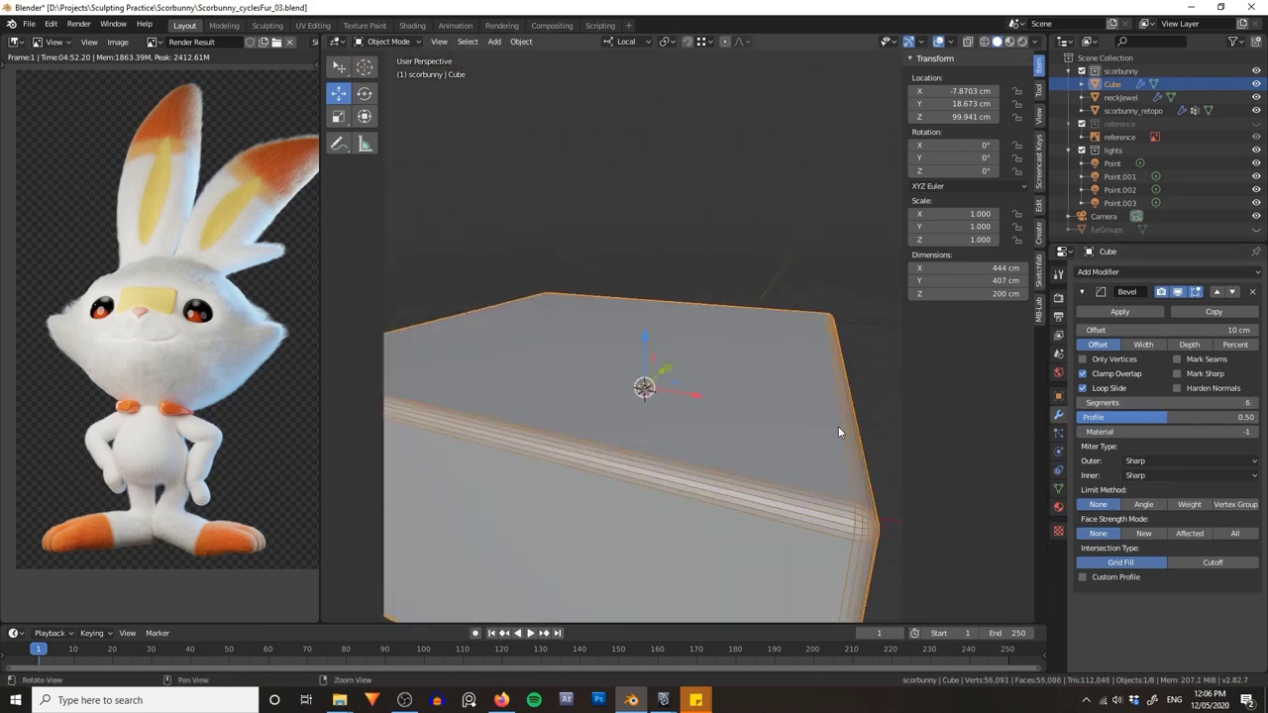
pyautogui.scroll(-10, 828, 406)
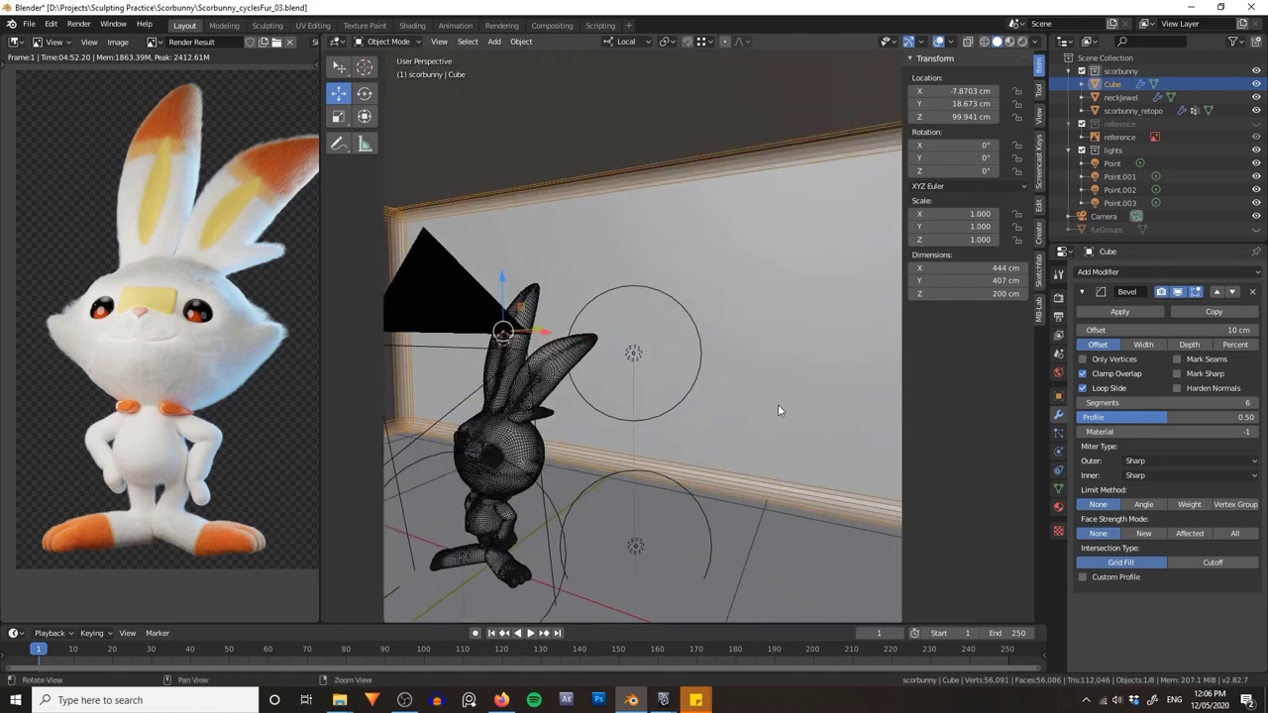
# - Set the cube's bevel offset to 28 cm and shade the cube smooth
pyautogui.moveTo(1169, 329); pyautogui.dragTo(1244, 330)
pyautogui.moveTo(832, 421); pyautogui.dragTo(796, 418, button='middle')
pyautogui.moveTo(1196, 329); pyautogui.dragTo(1175, 329)
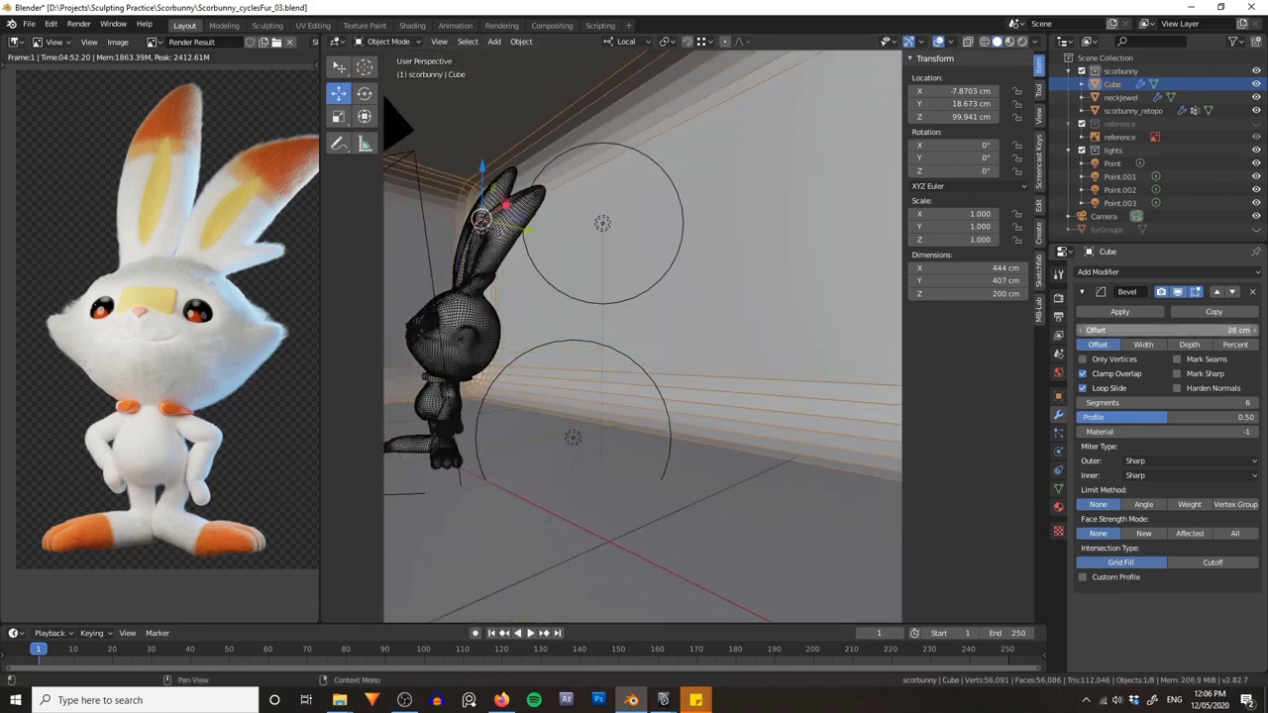
pyautogui.moveTo(743, 377); pyautogui.dragTo(764, 370, button='middle')
pyautogui.rightClick(787, 301)
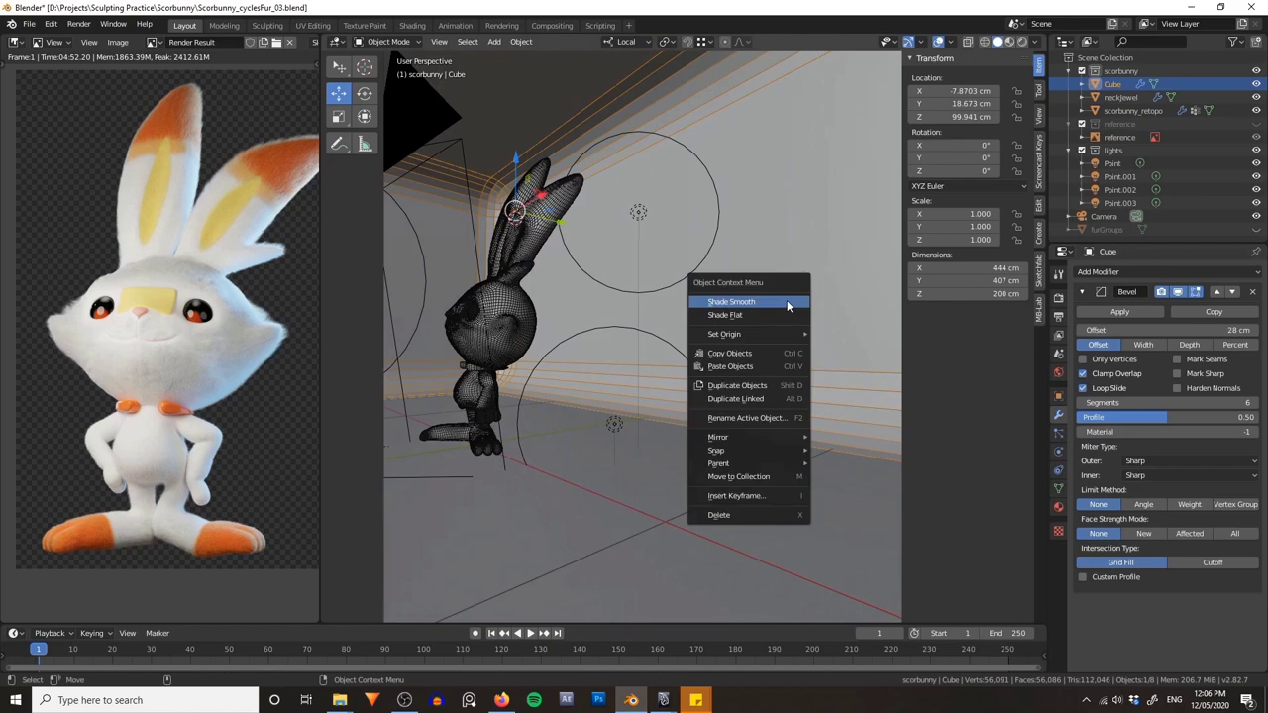
pyautogui.click(787, 302)
pyautogui.moveTo(673, 185); pyautogui.dragTo(767, 252, button='middle')
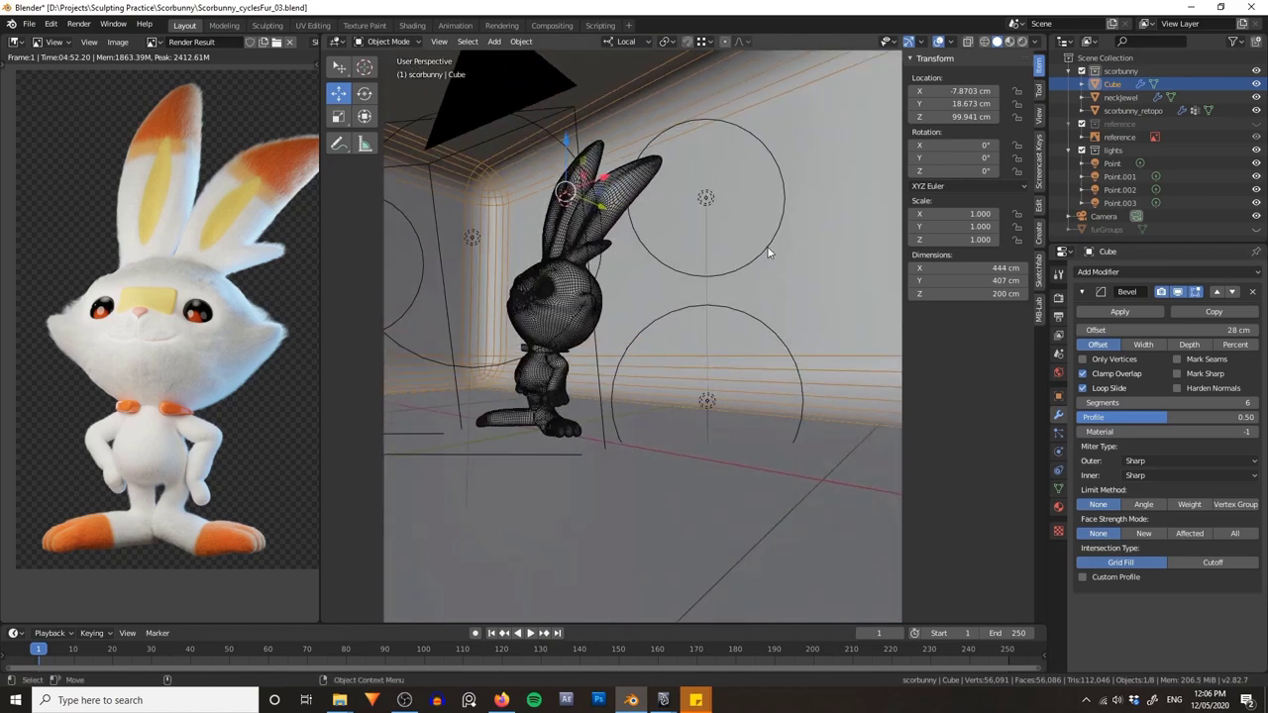
# - Select the character body mesh and examine how its feet meet the cube's floor from the front and side
pyautogui.keyDown('alt'); pyautogui.moveTo(768, 252); pyautogui.dragTo(716, 306); pyautogui.keyUp('alt')
pyautogui.keyDown('alt'); pyautogui.moveTo(716, 306); pyautogui.dragTo(654, 350, button='right'); pyautogui.keyUp('alt')
pyautogui.click(584, 362)
pyautogui.keyDown('alt'); pyautogui.moveTo(584, 361); pyautogui.dragTo(672, 462); pyautogui.keyUp('alt')
pyautogui.keyDown('alt'); pyautogui.moveTo(671, 462); pyautogui.dragTo(670, 376, button='right'); pyautogui.keyUp('alt')
pyautogui.keyDown('alt'); pyautogui.moveTo(669, 377); pyautogui.dragTo(701, 453, button='middle'); pyautogui.keyUp('alt')
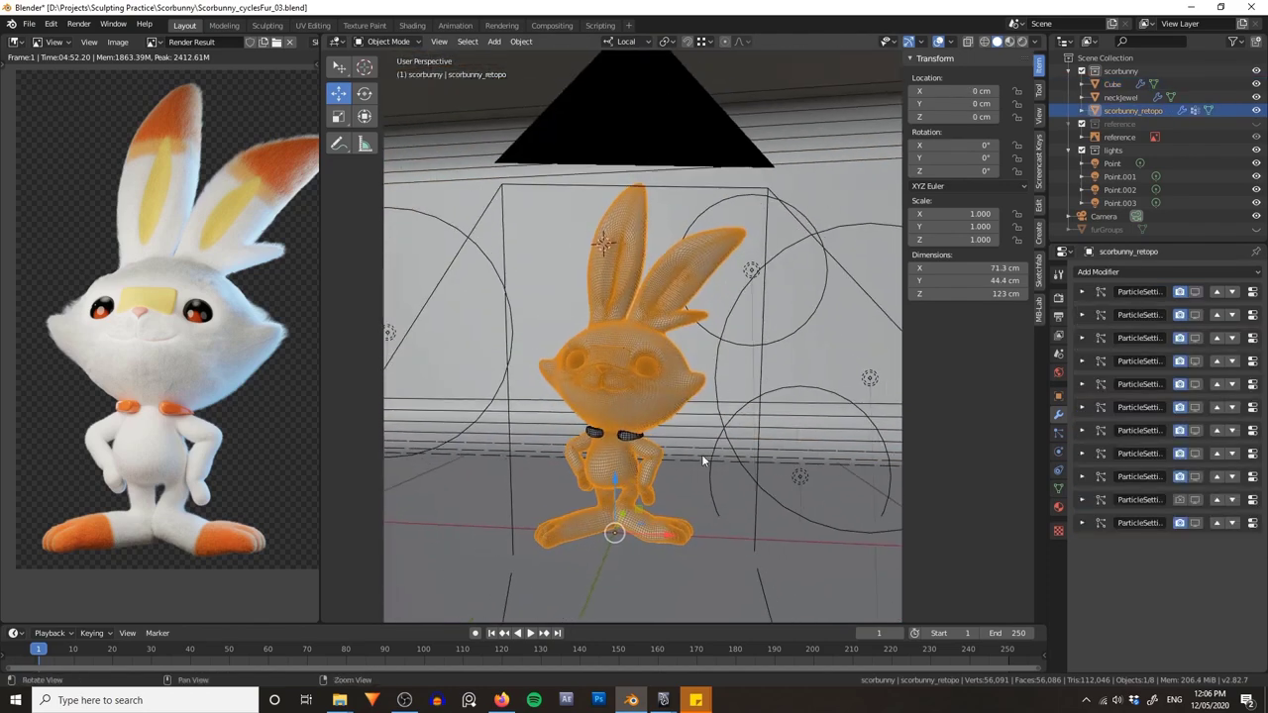
pyautogui.keyDown('alt'); pyautogui.moveTo(701, 453); pyautogui.dragTo(709, 382, button='right'); pyautogui.keyUp('alt')
pyautogui.keyDown('alt'); pyautogui.moveTo(709, 382); pyautogui.dragTo(727, 309); pyautogui.keyUp('alt')
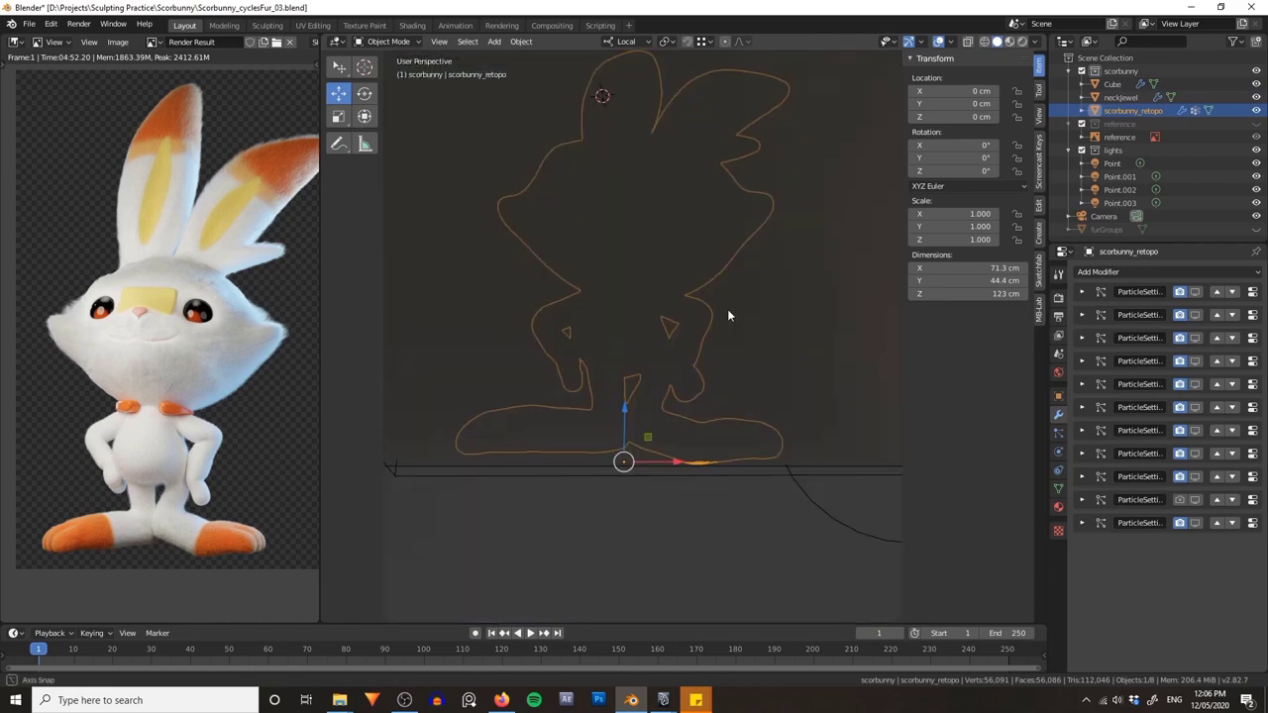
pyautogui.keyDown('alt'); pyautogui.moveTo(726, 315); pyautogui.dragTo(686, 350, button='middle'); pyautogui.keyUp('alt')
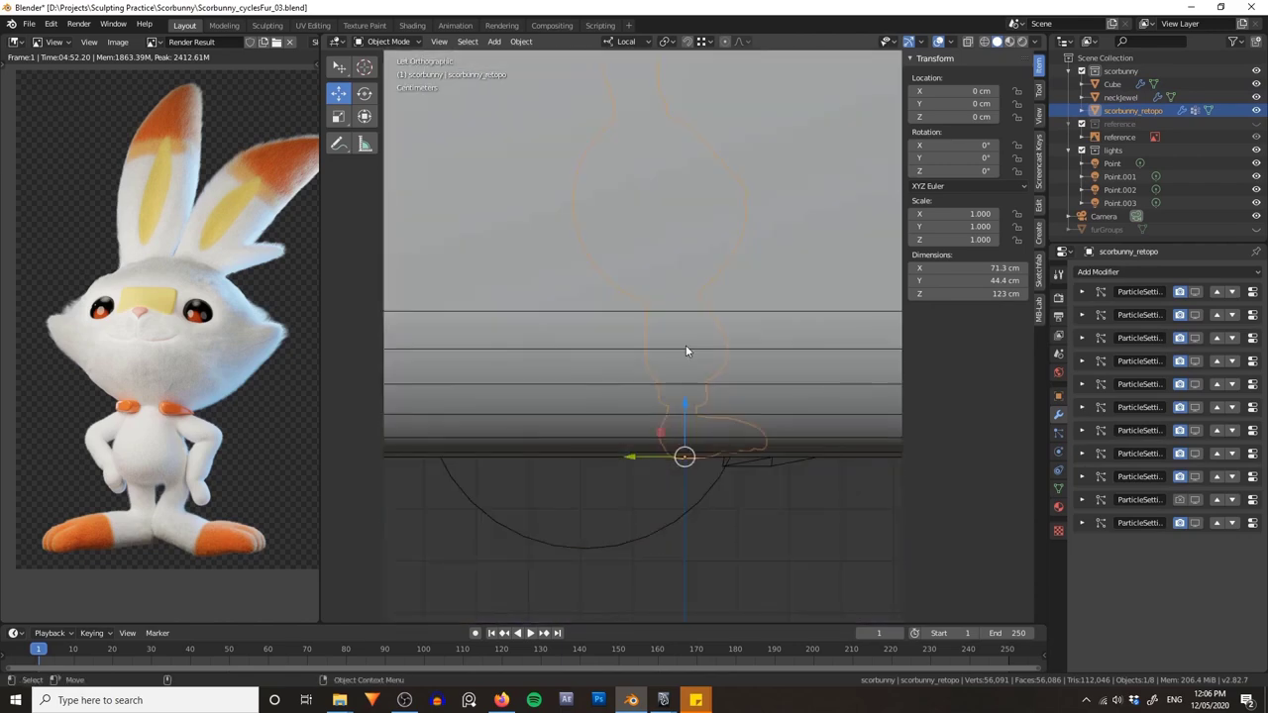
pyautogui.moveTo(766, 413); pyautogui.dragTo(673, 354, button='middle')
# - Switch the character mesh to Sculpt Mode and adjust the Grab brush size
pyautogui.hotkey('ctrl', 'Tab')
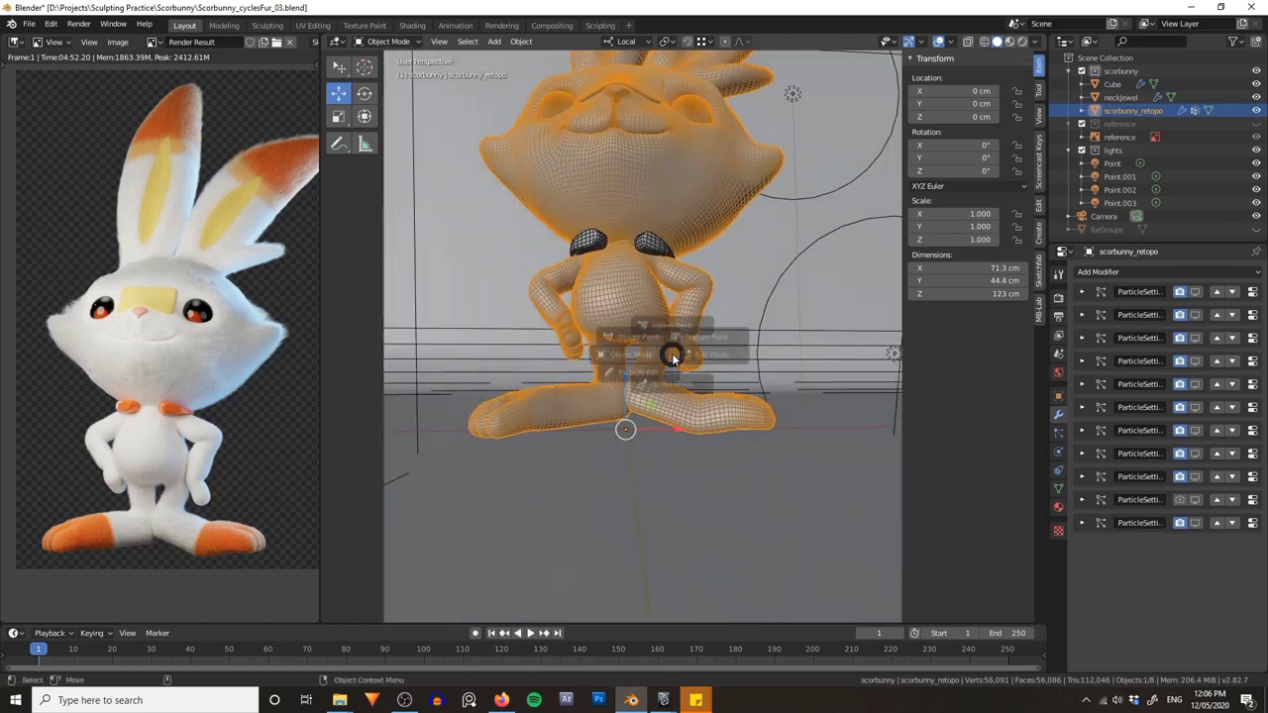
pyautogui.click(755, 352)
pyautogui.hotkey('ctrl', 'Tab')
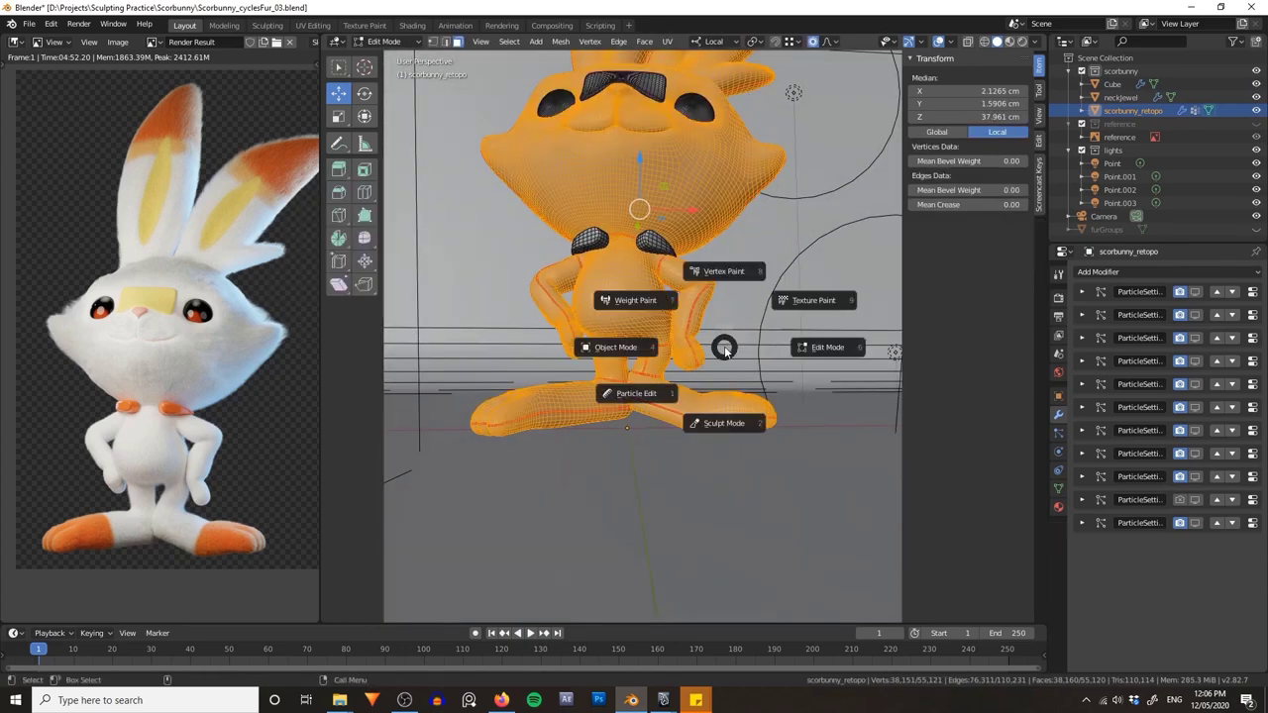
pyautogui.click(696, 415)
pyautogui.keyDown('shift'); pyautogui.moveTo(681, 354); pyautogui.dragTo(711, 367, button='middle'); pyautogui.keyUp('shift')
pyautogui.keyDown('shift'); pyautogui.moveTo(699, 236); pyautogui.dragTo(685, 285, button='middle'); pyautogui.keyUp('shift')
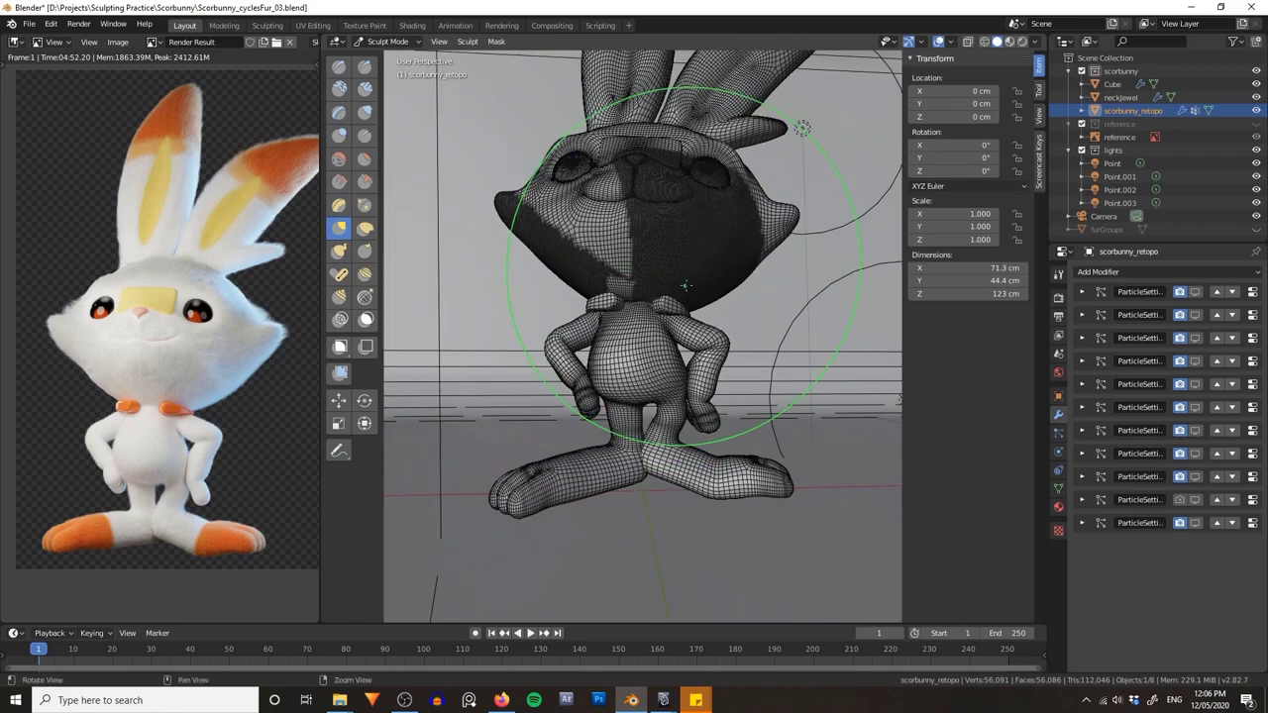
pyautogui.press('f')
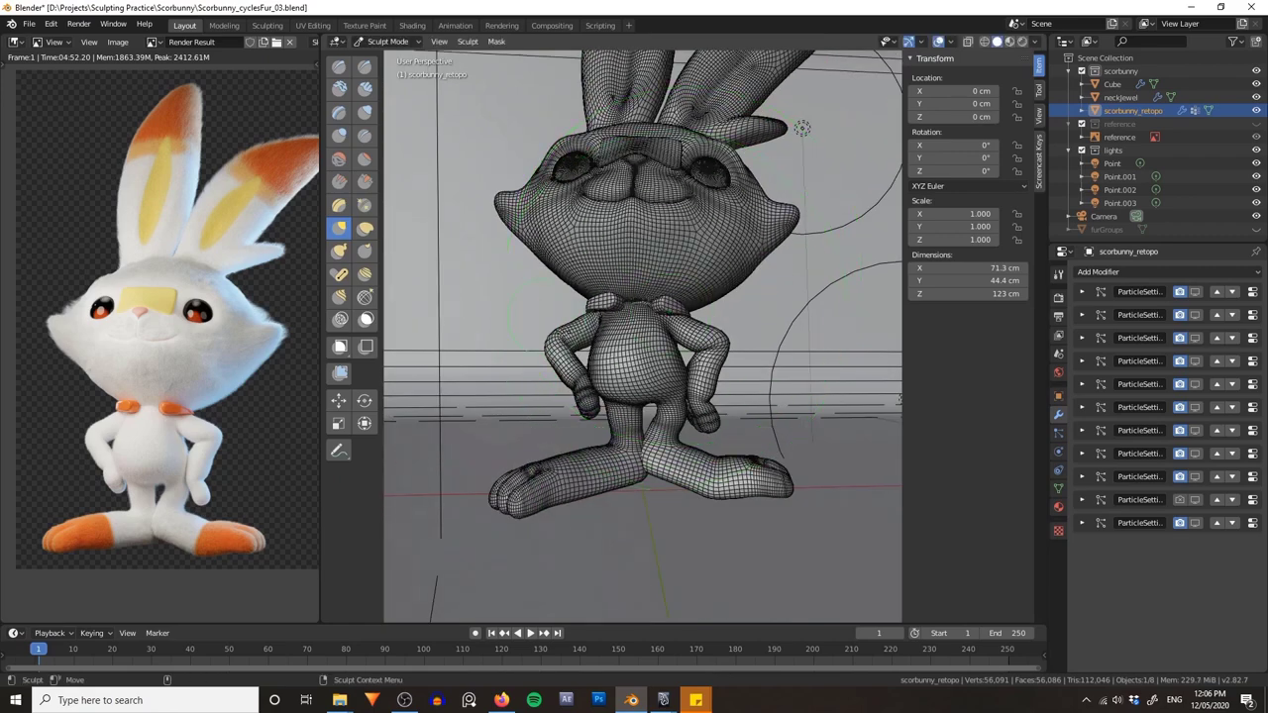
# - Mask the character's right foot with the lasso mask tool
pyautogui.moveTo(555, 426); pyautogui.dragTo(540, 378, button='middle')
pyautogui.moveTo(557, 421); pyautogui.dragTo(677, 344, button='middle')
pyautogui.moveTo(578, 401); pyautogui.dragTo(614, 327, button='middle')
pyautogui.moveTo(422, 307); pyautogui.dragTo(322, 360, button='middle')
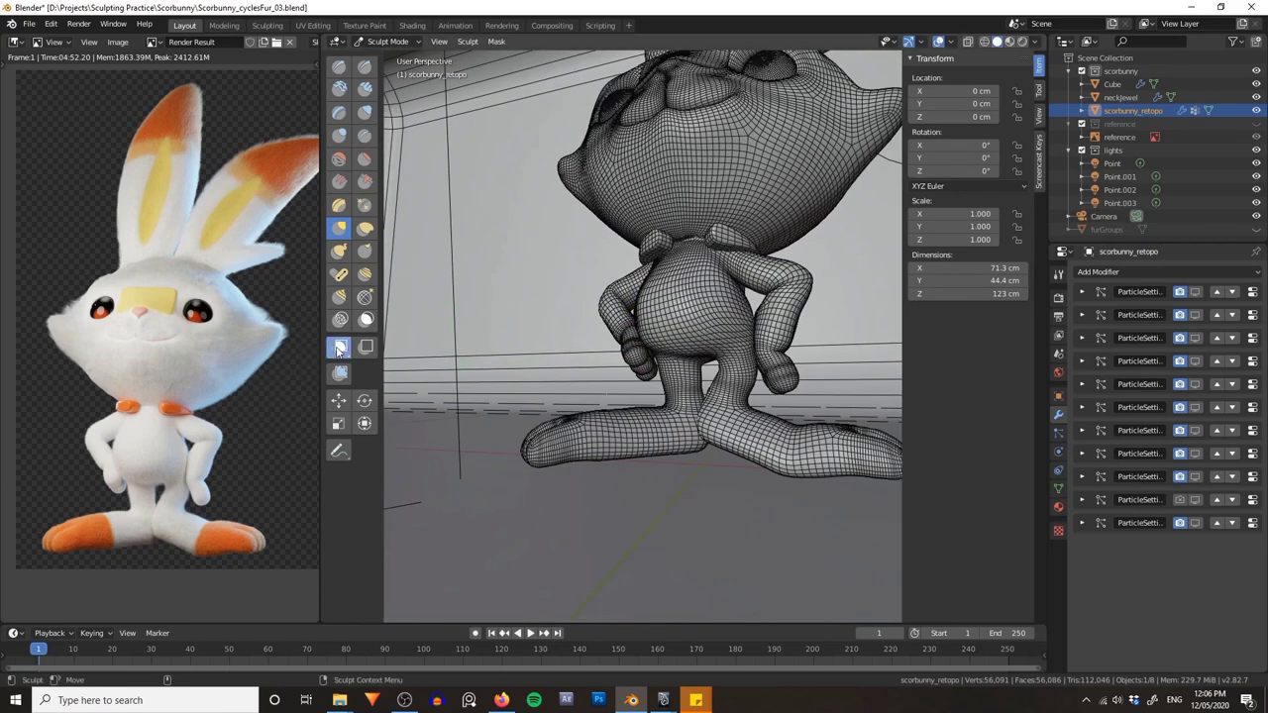
pyautogui.moveTo(338, 349); pyautogui.dragTo(403, 377)
pyautogui.moveTo(426, 378); pyautogui.dragTo(580, 379, button='middle')
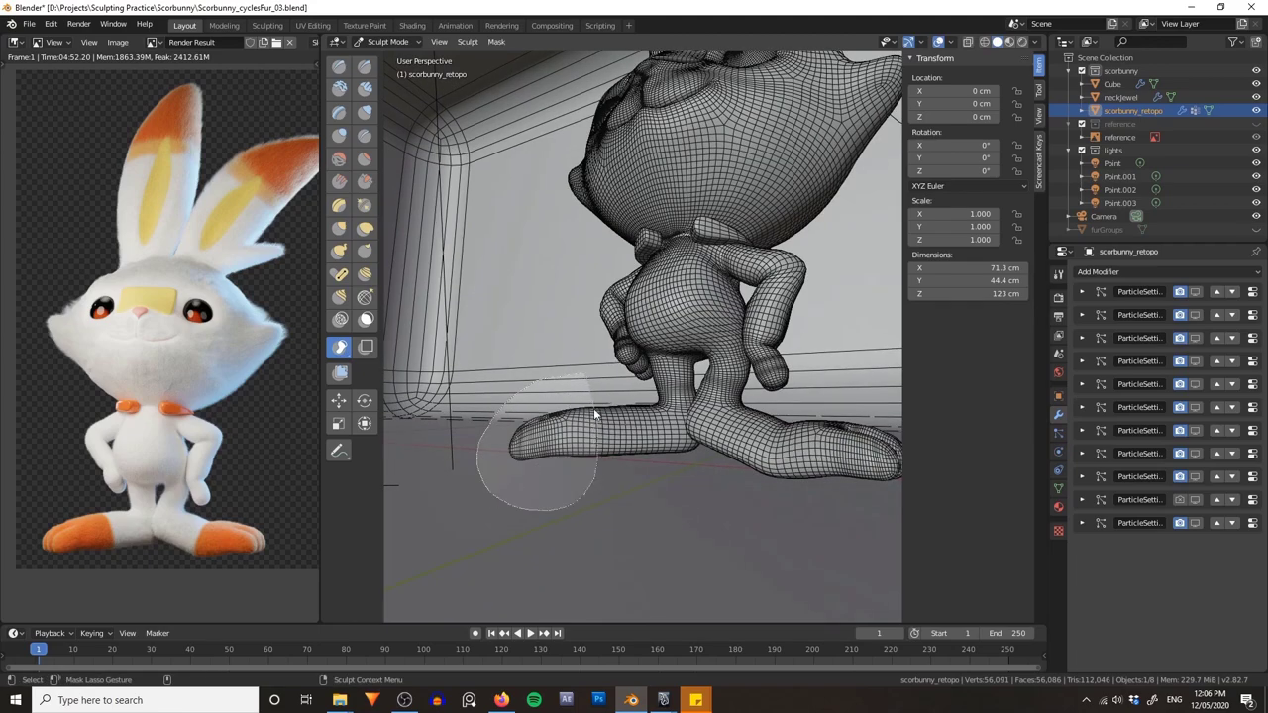
pyautogui.moveTo(595, 413); pyautogui.dragTo(594, 406)
pyautogui.moveTo(594, 406)
pyautogui.mouseDown(button='middle')
pyautogui.moveTo(537, 374)
pyautogui.moveTo(613, 365)
pyautogui.moveTo(538, 411)
pyautogui.mouseUp(button='middle')
pyautogui.moveTo(542, 358)
pyautogui.mouseDown()
pyautogui.moveTo(623, 465)
pyautogui.moveTo(546, 376)
pyautogui.mouseUp()
pyautogui.moveTo(547, 376)
pyautogui.mouseDown(button='middle')
pyautogui.moveTo(594, 416)
pyautogui.moveTo(719, 408)
pyautogui.moveTo(621, 402)
pyautogui.moveTo(688, 376)
pyautogui.moveTo(800, 395)
pyautogui.moveTo(620, 390)
pyautogui.moveTo(644, 378)
pyautogui.mouseUp(button='middle')
pyautogui.moveTo(640, 537); pyautogui.dragTo(561, 396)
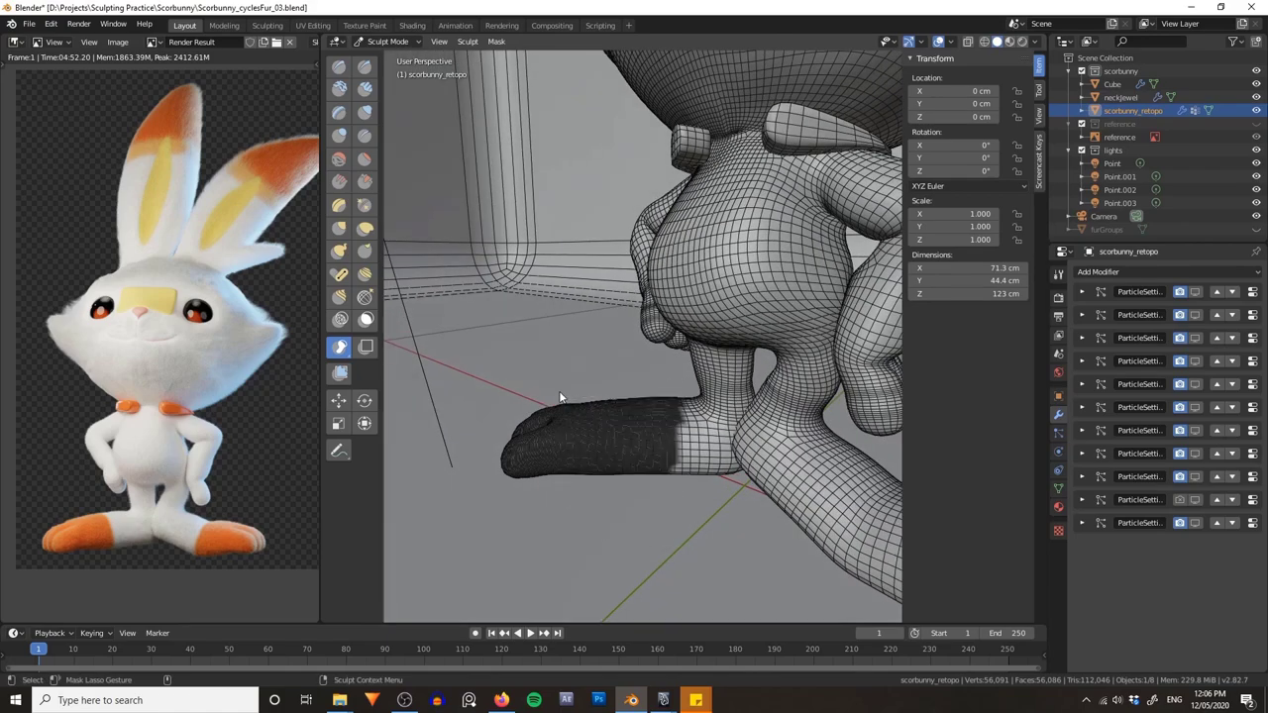
# - Grow the foot mask and extend it with lasso masks up the right leg to just below the torso
pyautogui.moveTo(561, 396)
pyautogui.mouseDown(button='middle')
pyautogui.moveTo(798, 382)
pyautogui.moveTo(691, 436)
pyautogui.moveTo(664, 399)
pyautogui.moveTo(649, 411)
pyautogui.mouseUp(button='middle')
pyautogui.press('a')
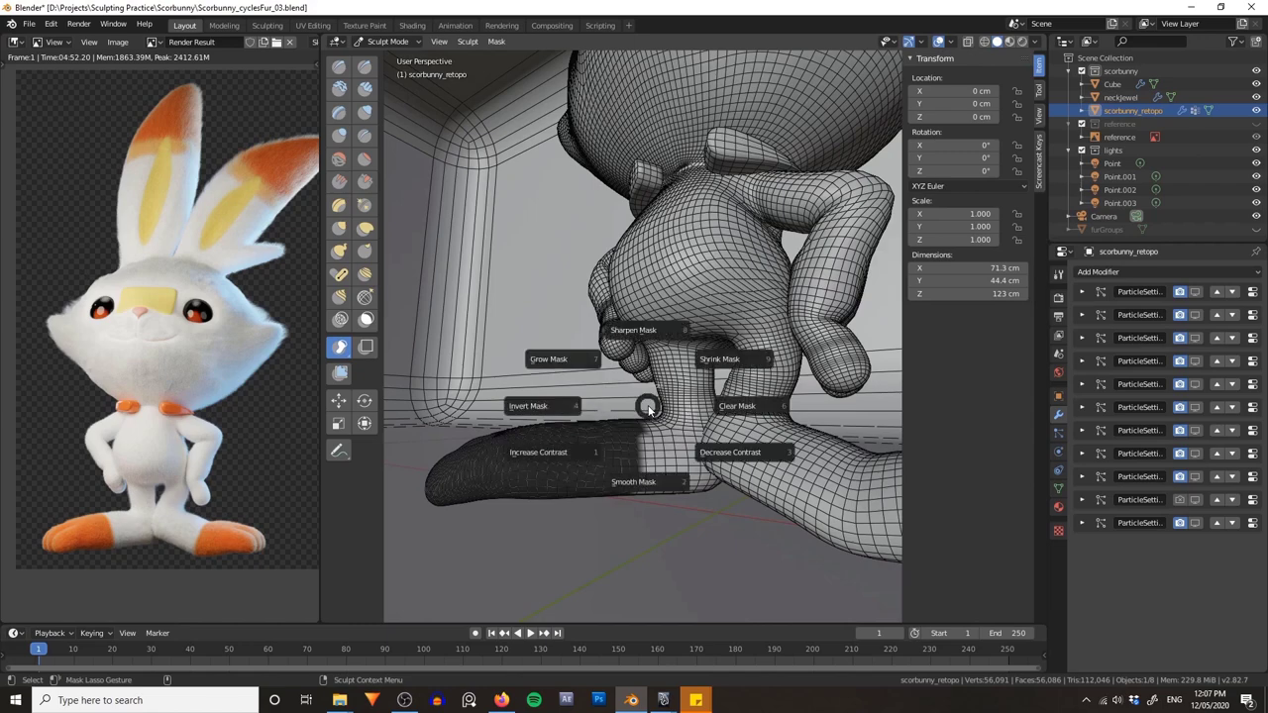
pyautogui.click(584, 363)
pyautogui.moveTo(634, 391); pyautogui.dragTo(666, 449, button='middle')
pyautogui.moveTo(666, 398); pyautogui.dragTo(648, 402, button='middle')
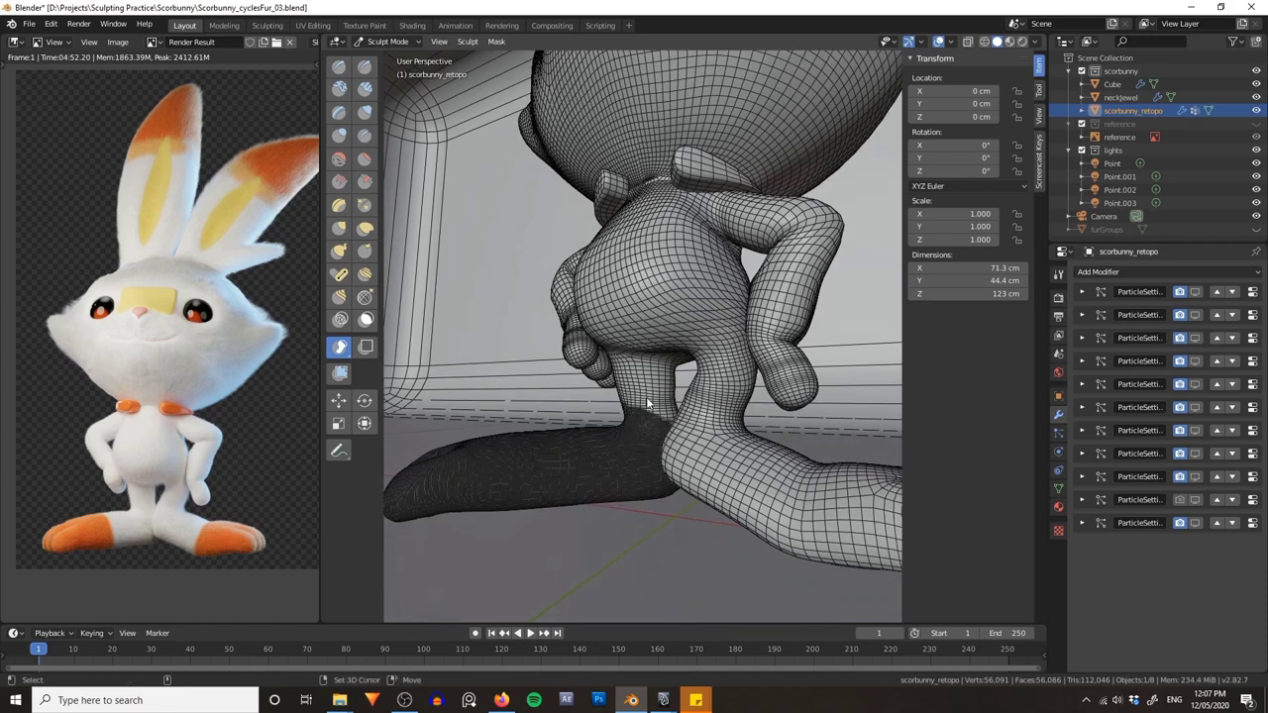
pyautogui.moveTo(645, 406); pyautogui.dragTo(678, 389, button='middle')
pyautogui.moveTo(679, 384); pyautogui.dragTo(587, 372)
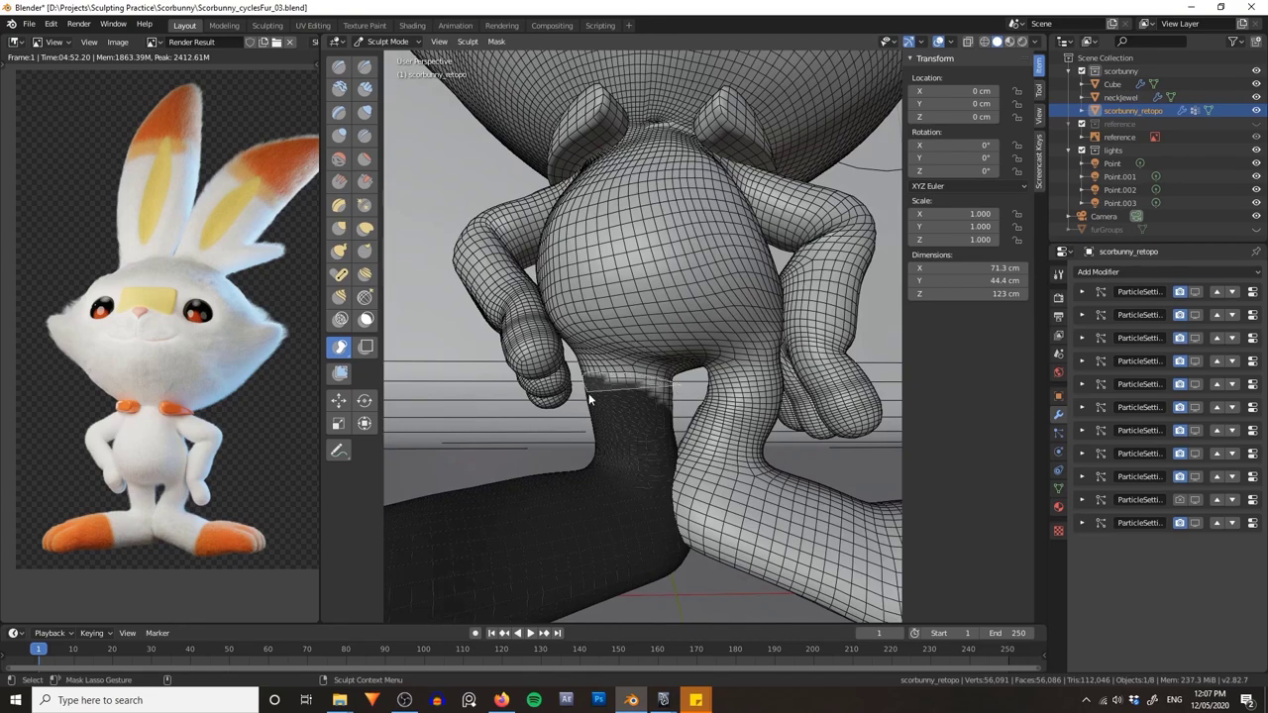
pyautogui.moveTo(634, 424); pyautogui.dragTo(591, 373, button='middle')
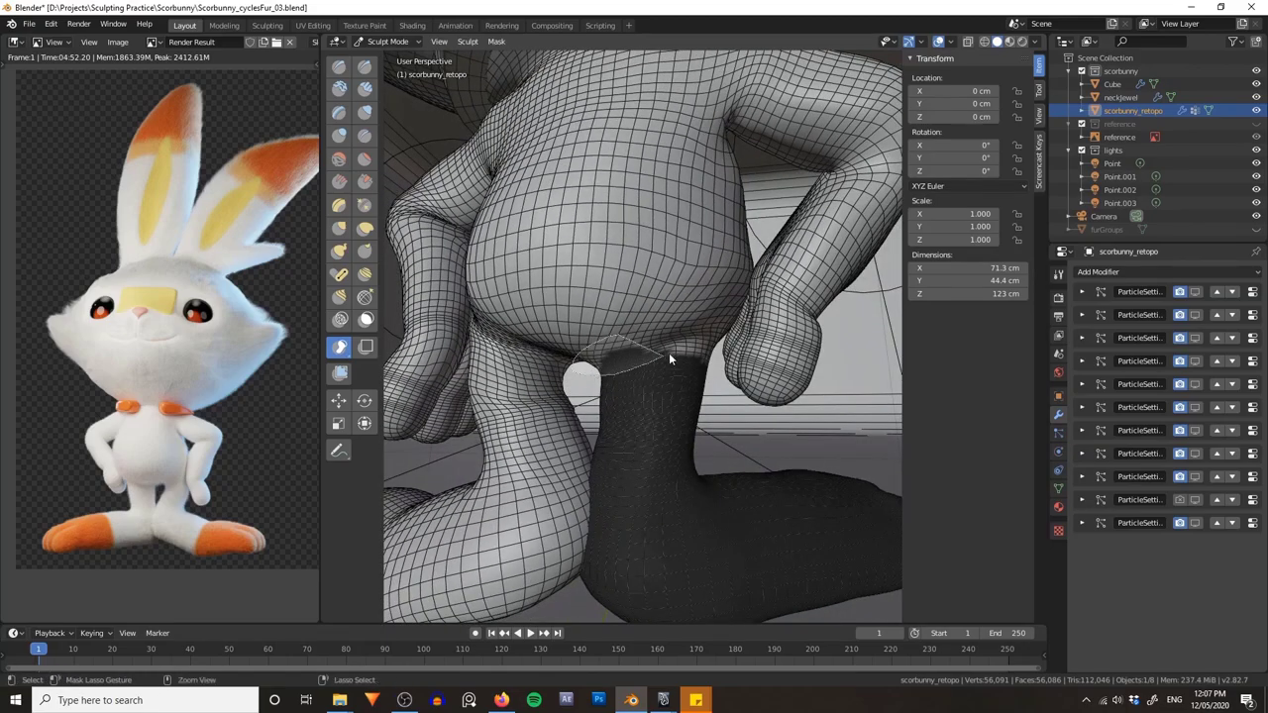
pyautogui.moveTo(668, 352); pyautogui.dragTo(697, 368, button='middle')
# - Grow the right leg's mask once more and smooth its edge twice
pyautogui.press('a')
pyautogui.click(616, 346)
pyautogui.press('a')
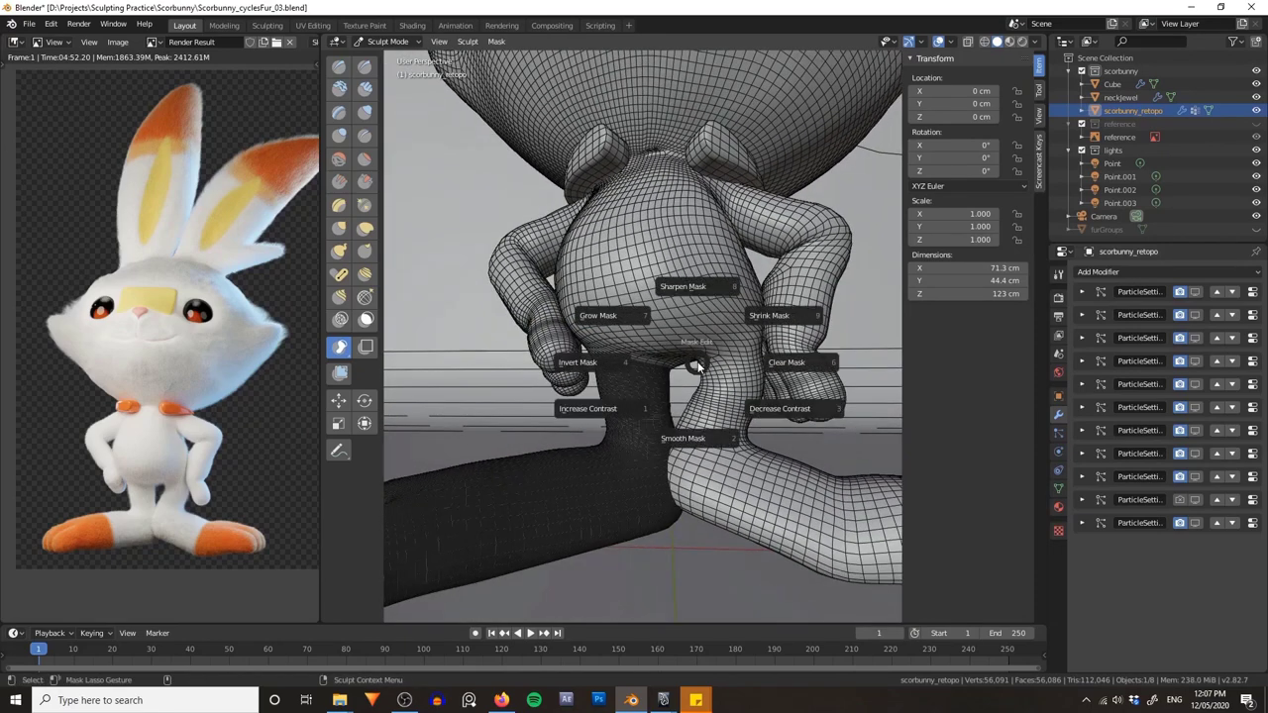
pyautogui.click(691, 426)
pyautogui.press('a')
pyautogui.click(693, 455)
# - Invert the mask so only the right leg and foot of the body can be edited
pyautogui.scroll(-3, 689, 381)
pyautogui.moveTo(688, 376); pyautogui.dragTo(704, 379, button='middle')
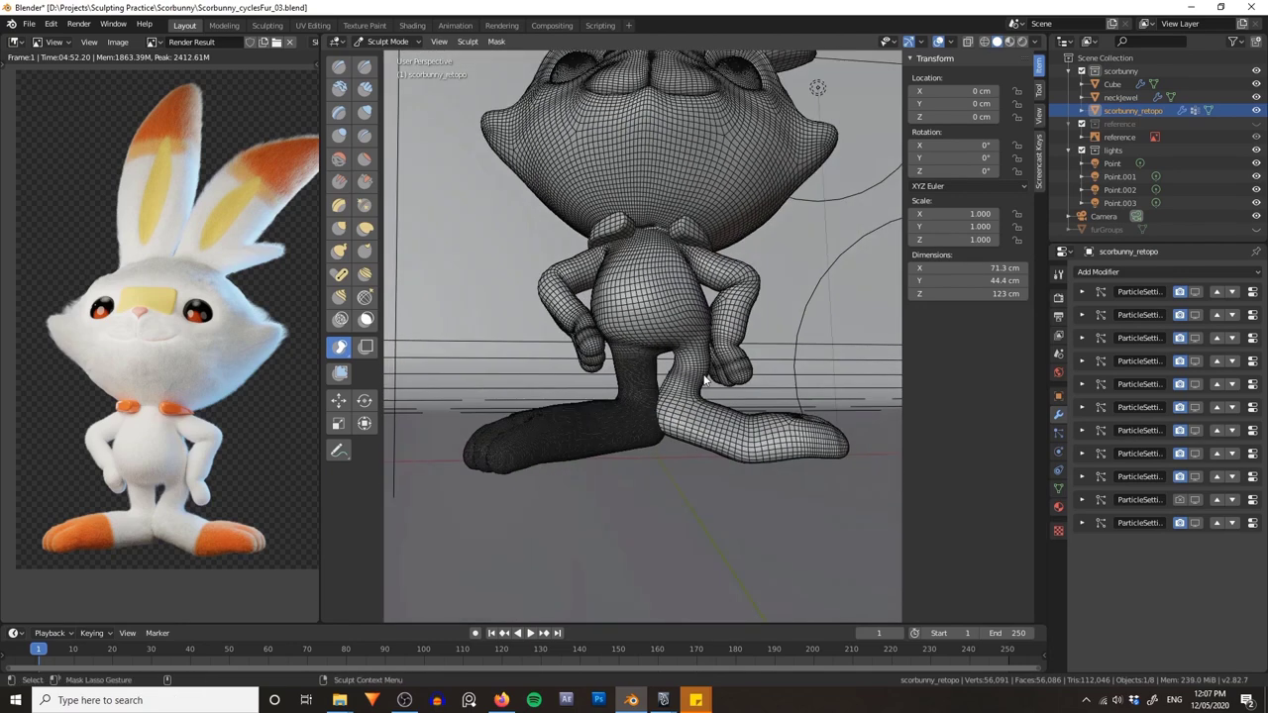
pyautogui.press('a')
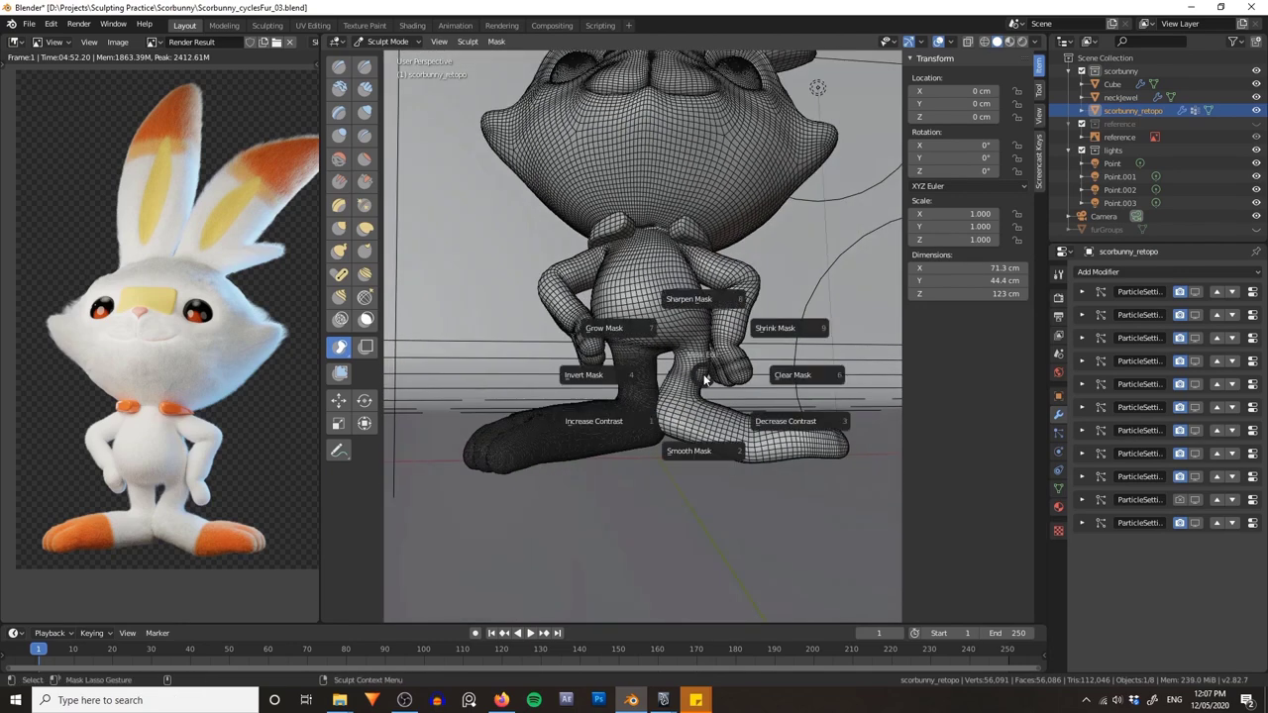
pyautogui.click(624, 379)
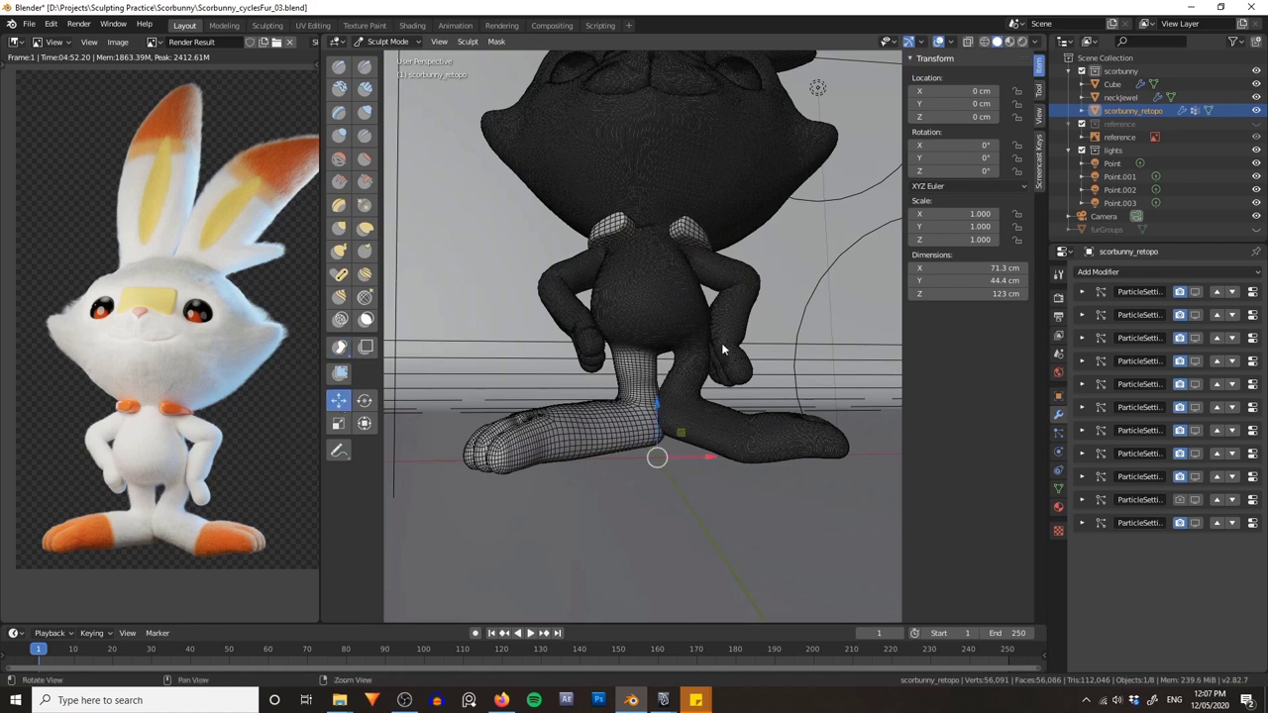
# - Move the unmasked right leg and foot slightly down along Z onto the cube's floor
pyautogui.moveTo(722, 346); pyautogui.dragTo(495, 337, button='middle')
pyautogui.moveTo(686, 342); pyautogui.dragTo(679, 371, button='middle')
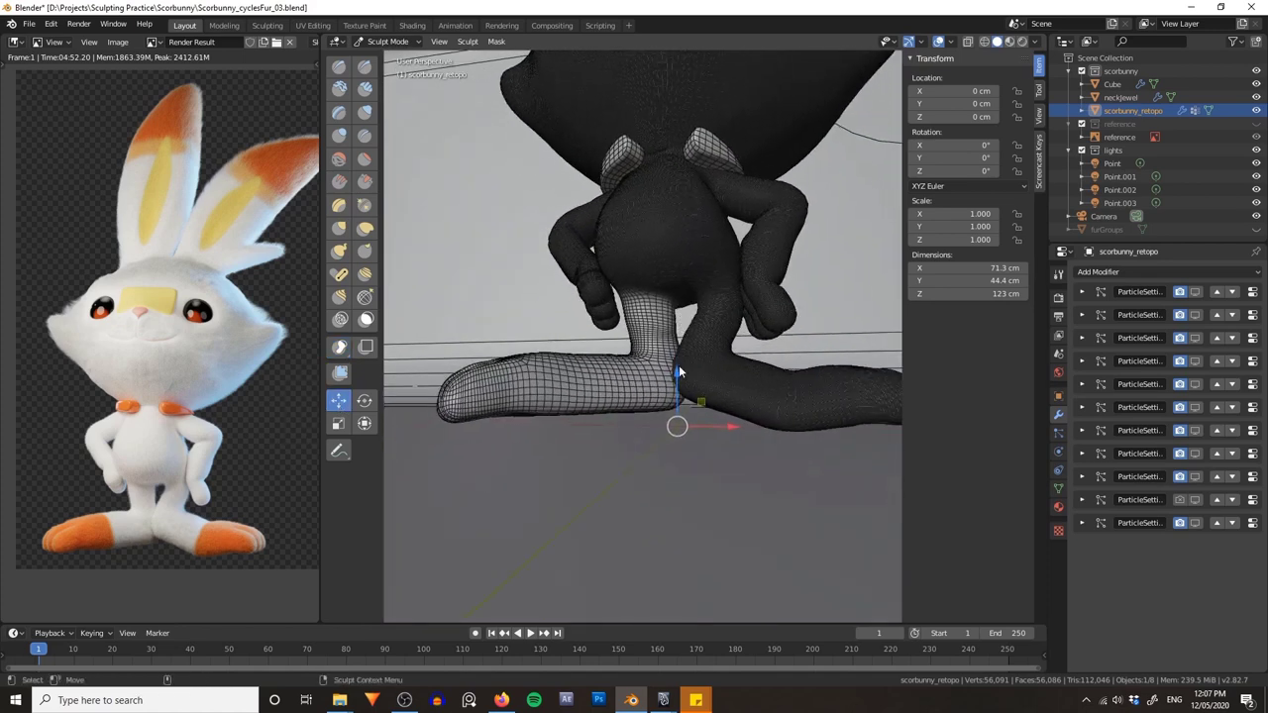
pyautogui.moveTo(674, 377); pyautogui.dragTo(670, 393)
pyautogui.moveTo(594, 386)
pyautogui.mouseDown(button='middle')
pyautogui.moveTo(710, 379)
pyautogui.moveTo(661, 368)
pyautogui.moveTo(659, 348)
pyautogui.mouseUp(button='middle')
pyautogui.hotkey('ctrl', 'Tab')
pyautogui.click(661, 393)
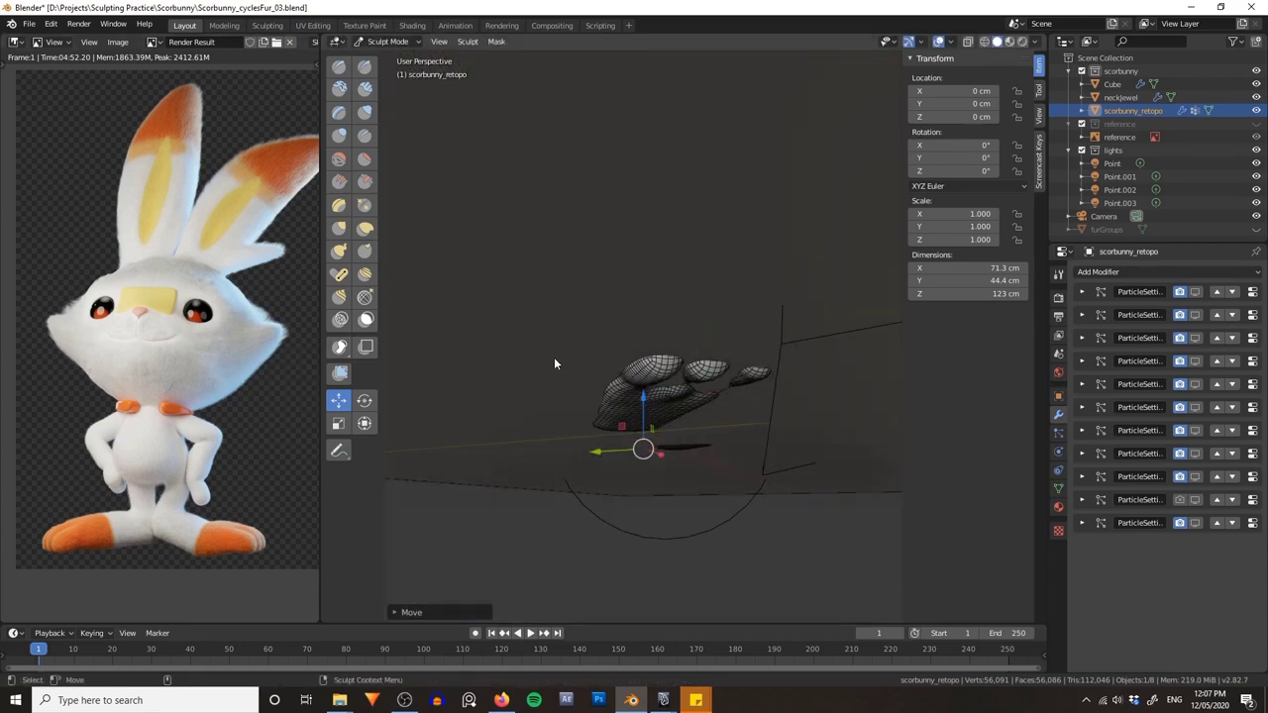
# - Resize the Grab brush and push the unmasked right foot's sole up until it rests flush on the cube's floor
pyautogui.press('f')
pyautogui.click(804, 368)
pyautogui.moveTo(767, 392); pyautogui.dragTo(685, 412, button='middle')
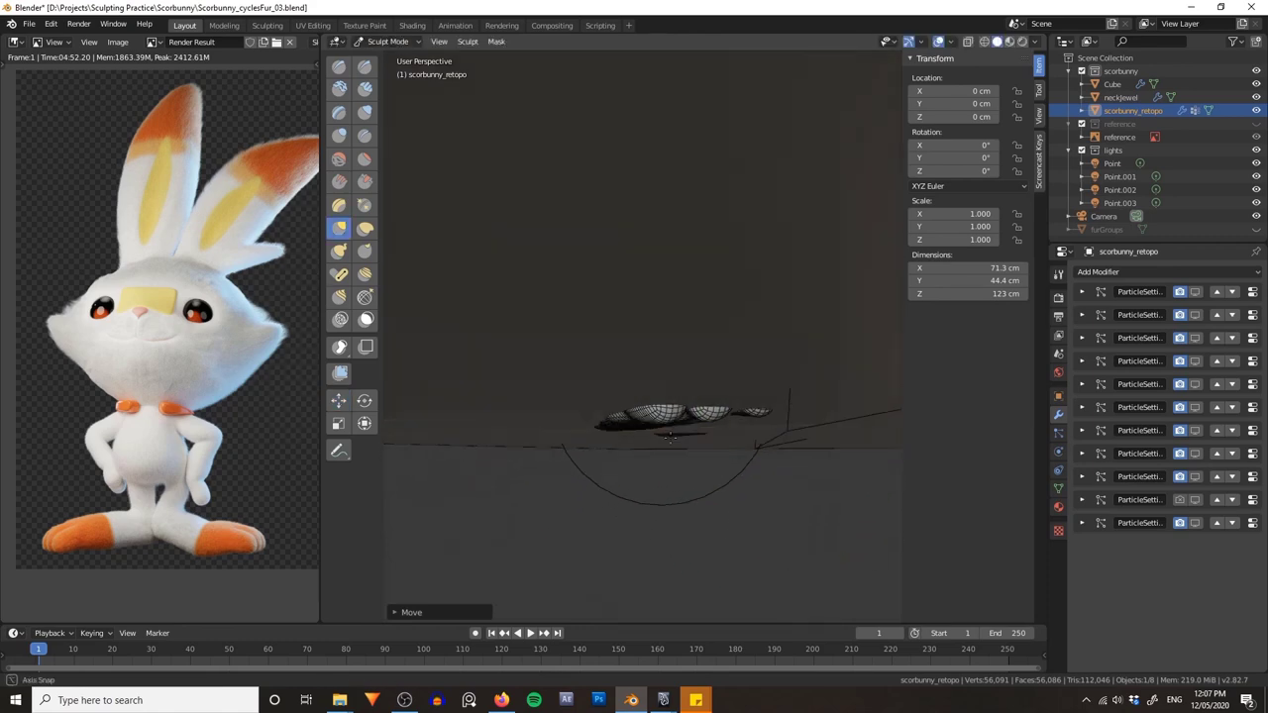
pyautogui.moveTo(662, 416); pyautogui.dragTo(657, 412)
pyautogui.moveTo(629, 437)
pyautogui.mouseDown(button='middle')
pyautogui.moveTo(637, 418)
pyautogui.moveTo(627, 424)
pyautogui.mouseUp(button='middle')
pyautogui.moveTo(663, 408); pyautogui.dragTo(659, 406)
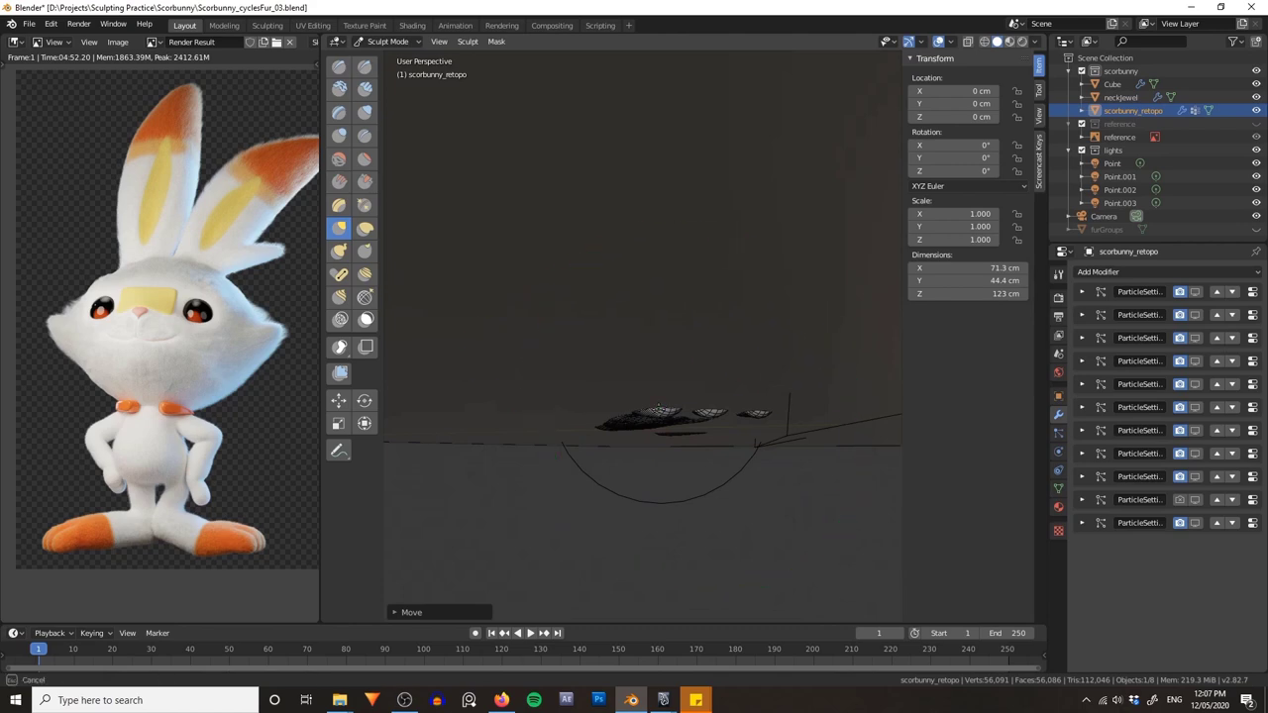
pyautogui.moveTo(658, 402)
pyautogui.mouseDown(button='middle')
pyautogui.moveTo(641, 424)
pyautogui.moveTo(645, 374)
pyautogui.moveTo(662, 379)
pyautogui.mouseUp(button='middle')
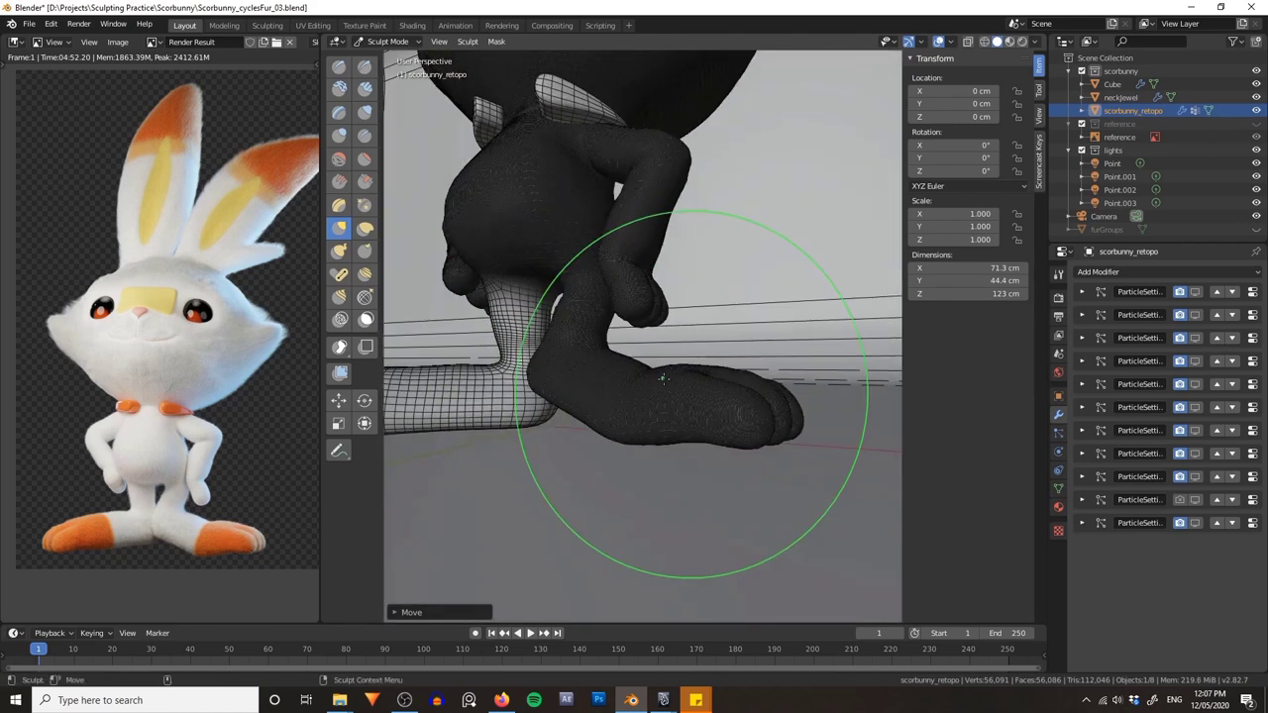
# - Clear the mask and reshape the left foot's front with a resized Grab brush to sit on the floor
pyautogui.moveTo(604, 392)
pyautogui.keyDown('alt'); pyautogui.mouseDown()
pyautogui.moveTo(697, 364)
pyautogui.moveTo(618, 373)
pyautogui.mouseUp(); pyautogui.keyUp('alt')
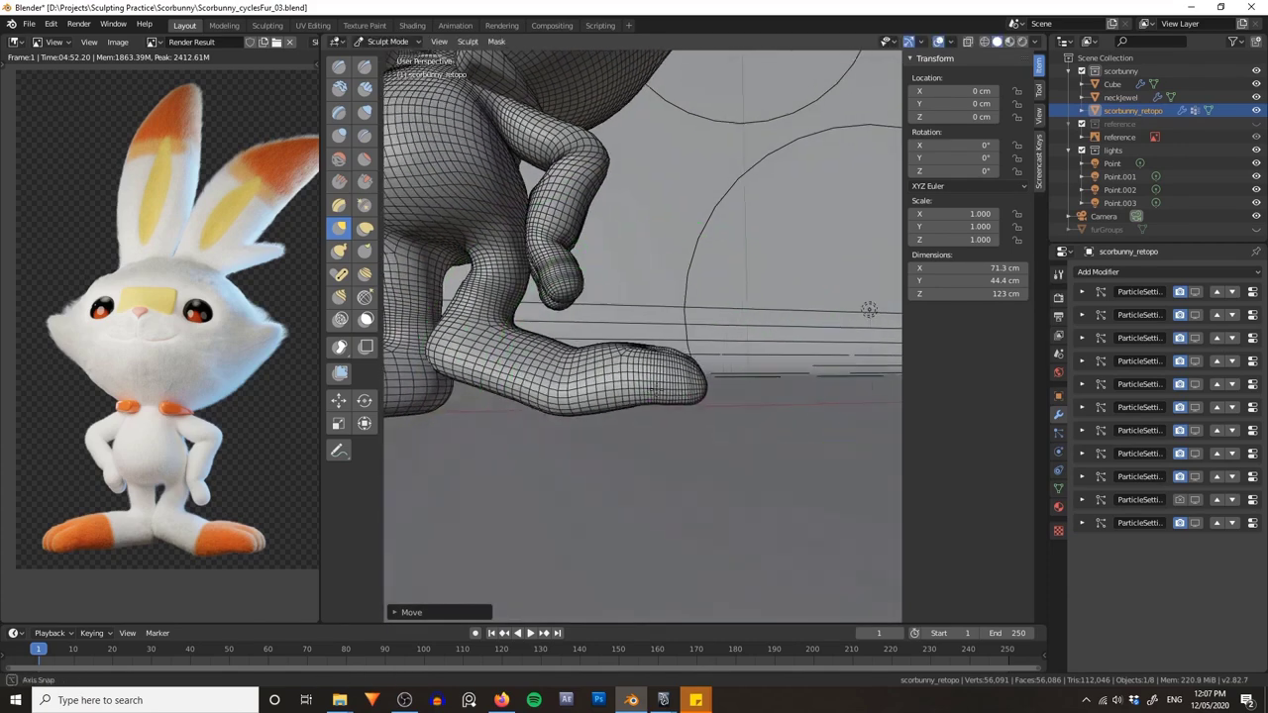
pyautogui.moveTo(595, 466)
pyautogui.mouseDown(button='middle')
pyautogui.moveTo(670, 381)
pyautogui.moveTo(693, 551)
pyautogui.mouseUp(button='middle')
pyautogui.press('f')
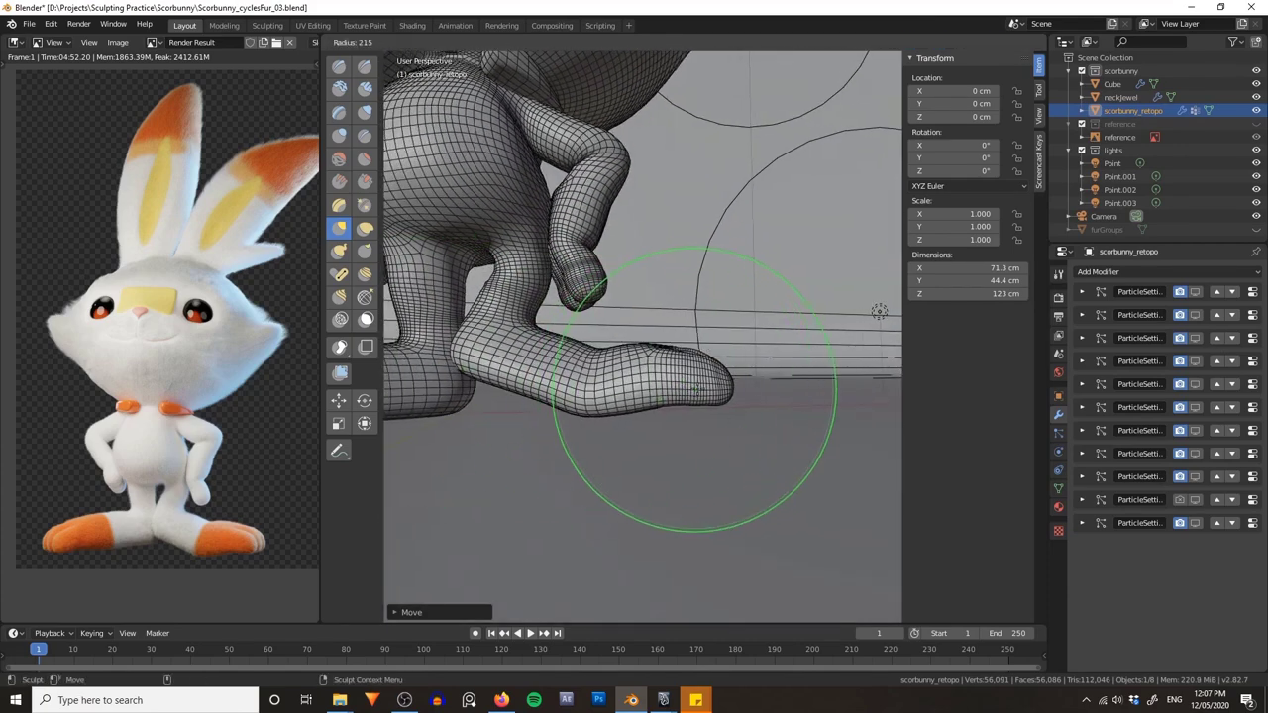
pyautogui.click(879, 368)
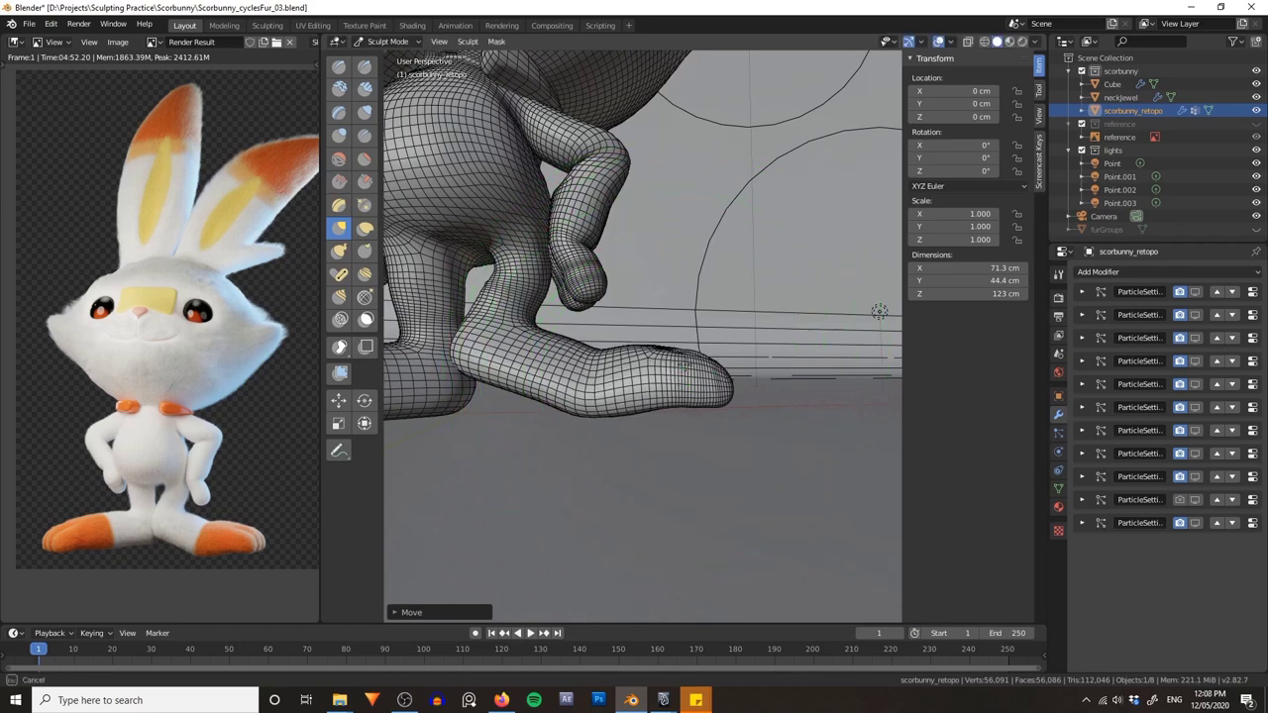
pyautogui.moveTo(879, 312)
pyautogui.mouseDown(button='middle')
pyautogui.moveTo(570, 416)
pyautogui.moveTo(592, 510)
pyautogui.mouseUp(button='middle')
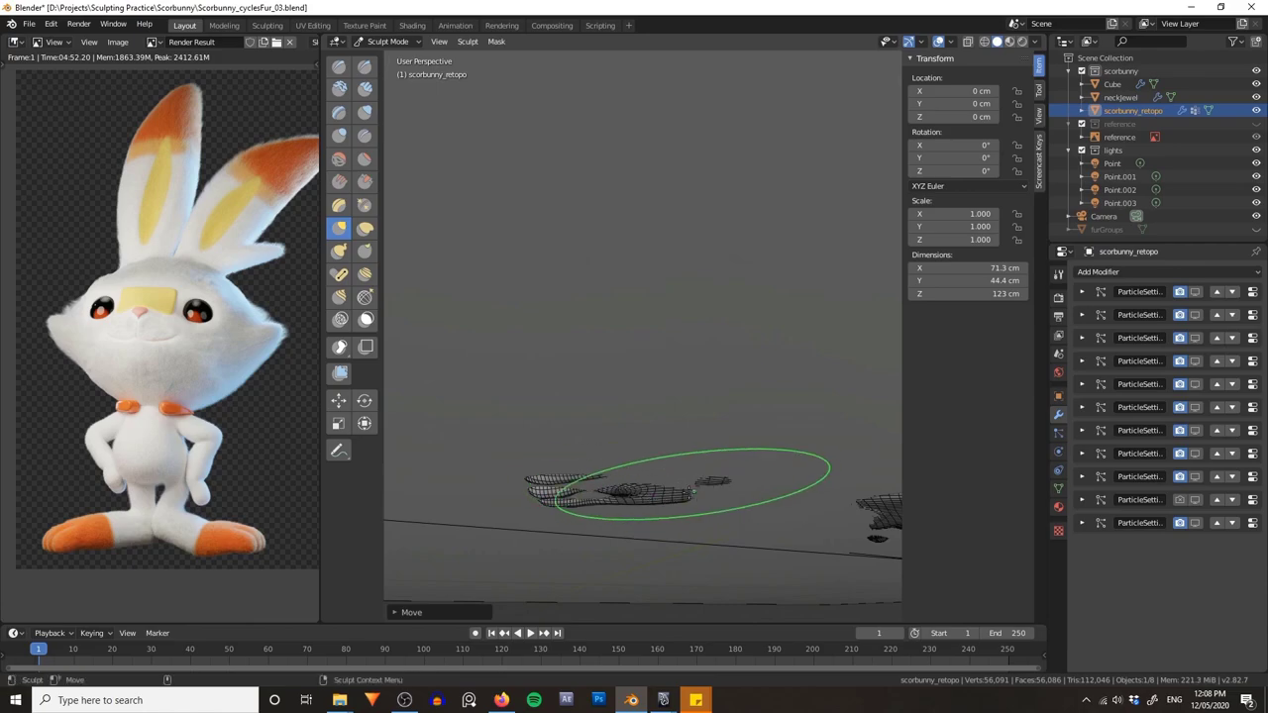
# - Nudge the inner ankles and heels of both legs with the Grab brush where they meet
pyautogui.moveTo(645, 500)
pyautogui.mouseDown(button='middle')
pyautogui.moveTo(750, 408)
pyautogui.moveTo(680, 398)
pyautogui.mouseUp(button='middle')
pyautogui.scroll(3, 665, 398)
pyautogui.moveTo(615, 390); pyautogui.dragTo(610, 390)
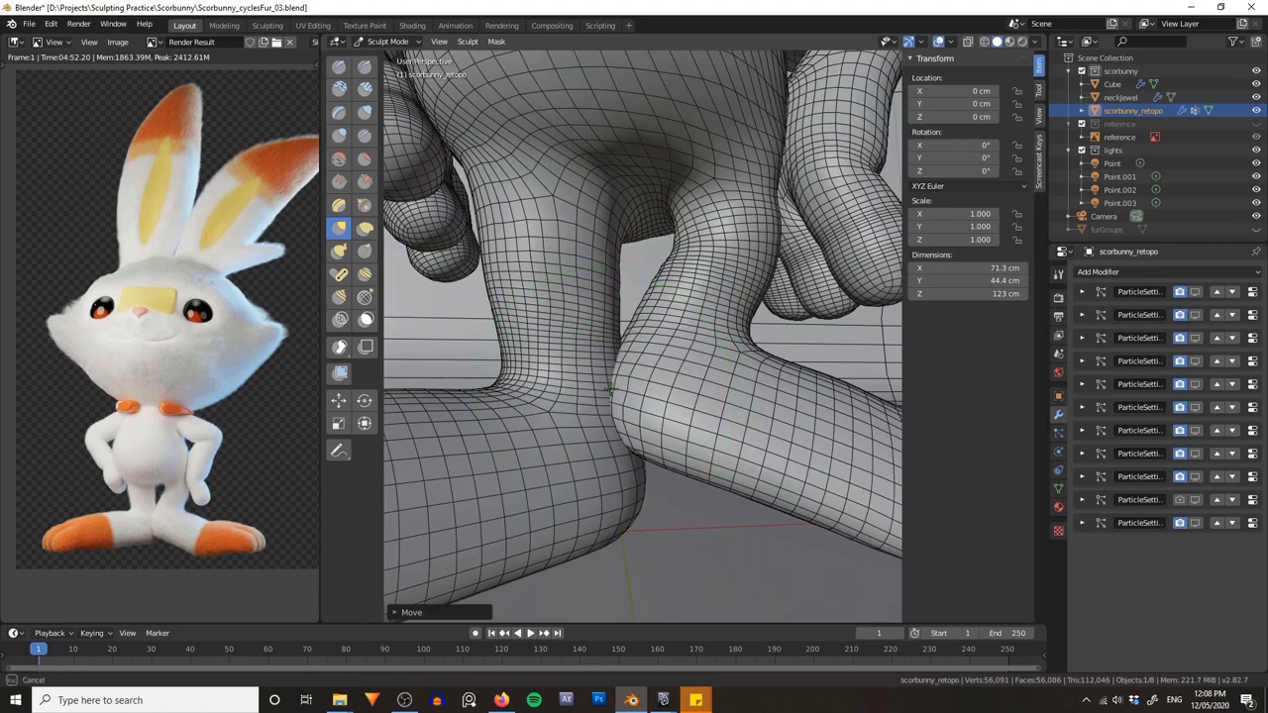
pyautogui.moveTo(611, 421); pyautogui.dragTo(528, 397, button='middle')
pyautogui.scroll(-3, 724, 403)
pyautogui.scroll(3, 528, 397)
pyautogui.moveTo(584, 439); pyautogui.dragTo(608, 452)
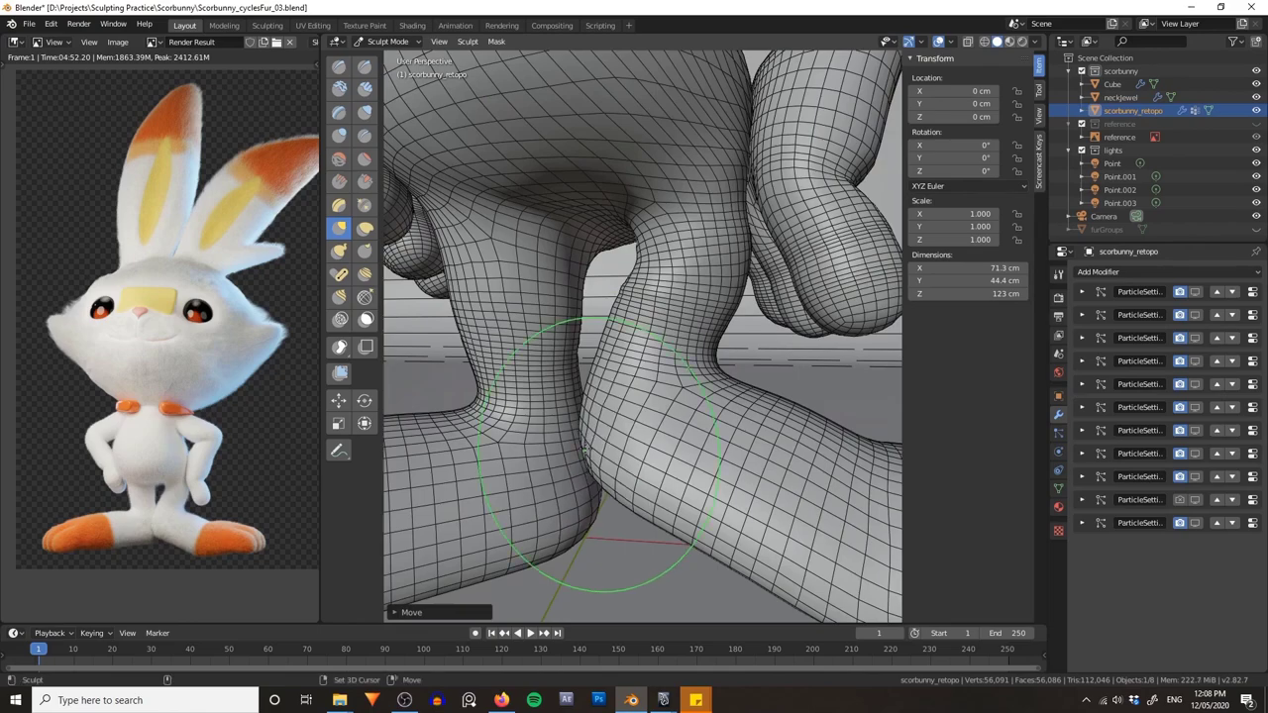
# - Return from Sculpt Mode to Object Mode and select the Cube that forms the room
pyautogui.moveTo(554, 337)
pyautogui.keyDown('alt'); pyautogui.mouseDown()
pyautogui.moveTo(665, 396)
pyautogui.moveTo(634, 435)
pyautogui.mouseUp(); pyautogui.keyUp('alt')
pyautogui.scroll(-4, 663, 379)
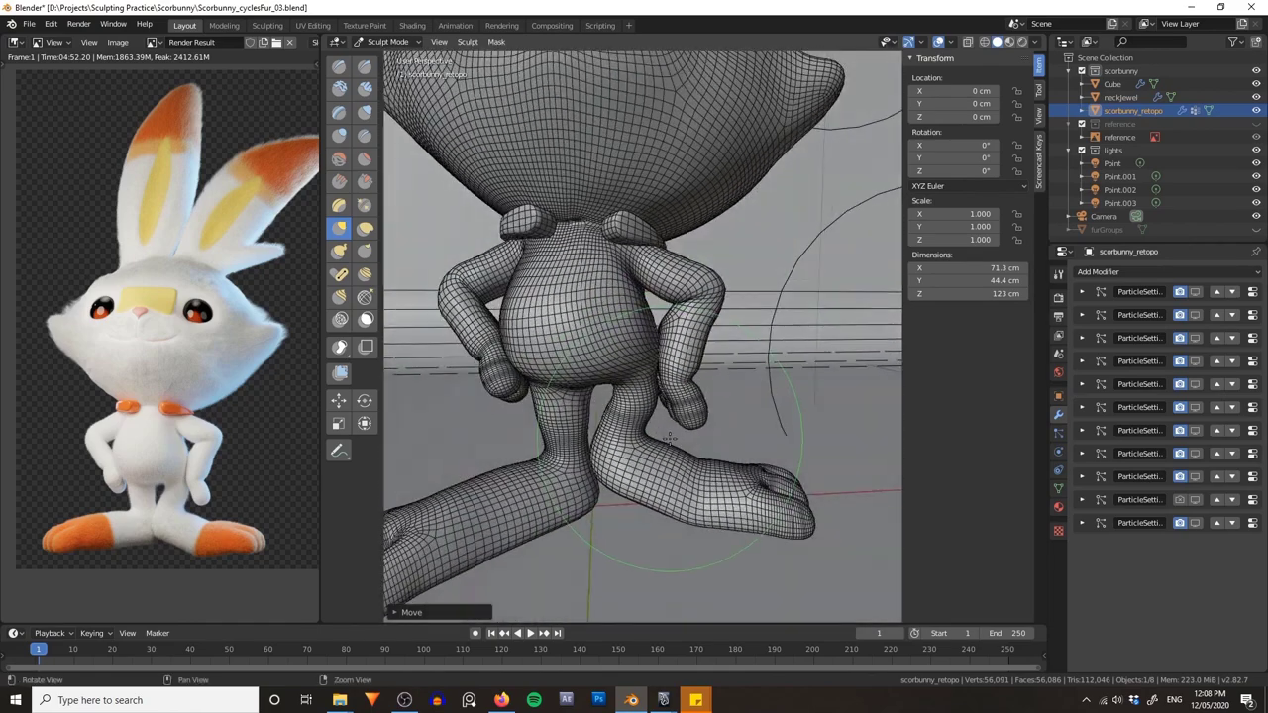
pyautogui.keyDown('alt'); pyautogui.moveTo(634, 436); pyautogui.dragTo(686, 356, button='right'); pyautogui.keyUp('alt')
pyautogui.press('4')
pyautogui.moveTo(688, 354); pyautogui.dragTo(704, 393, button='middle')
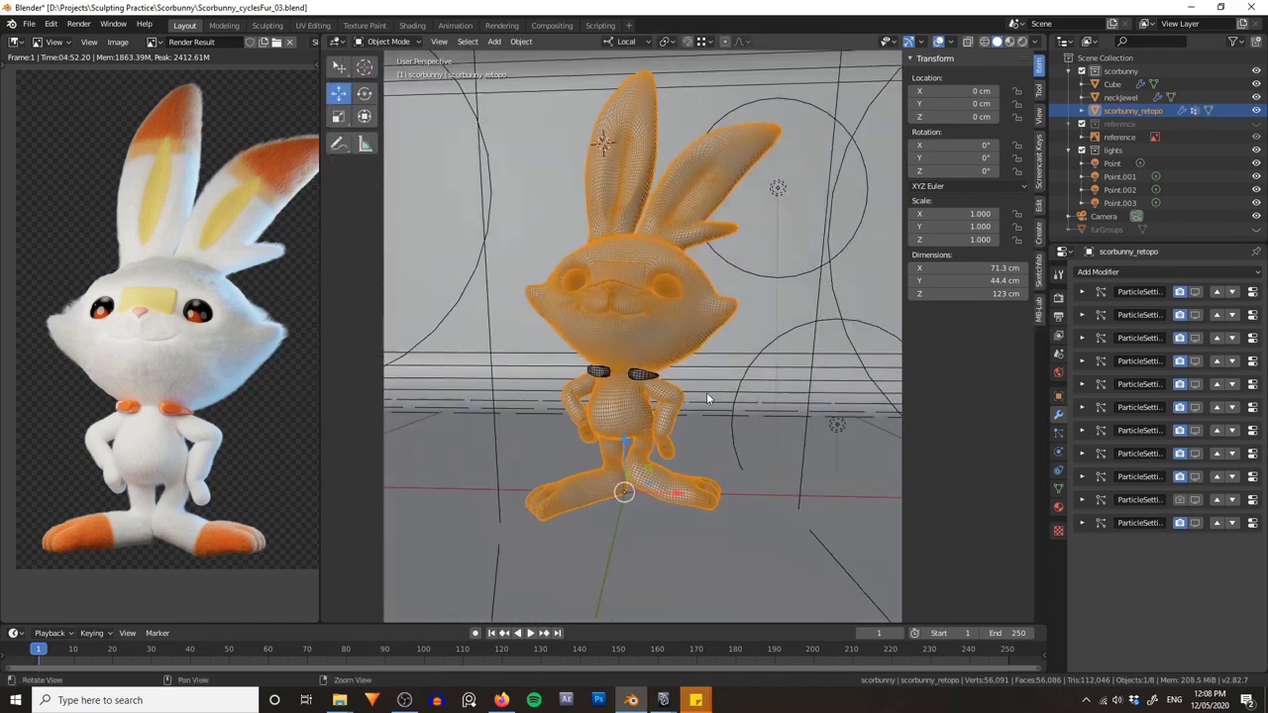
pyautogui.click(654, 245)
pyautogui.scroll(-4, 693, 253)
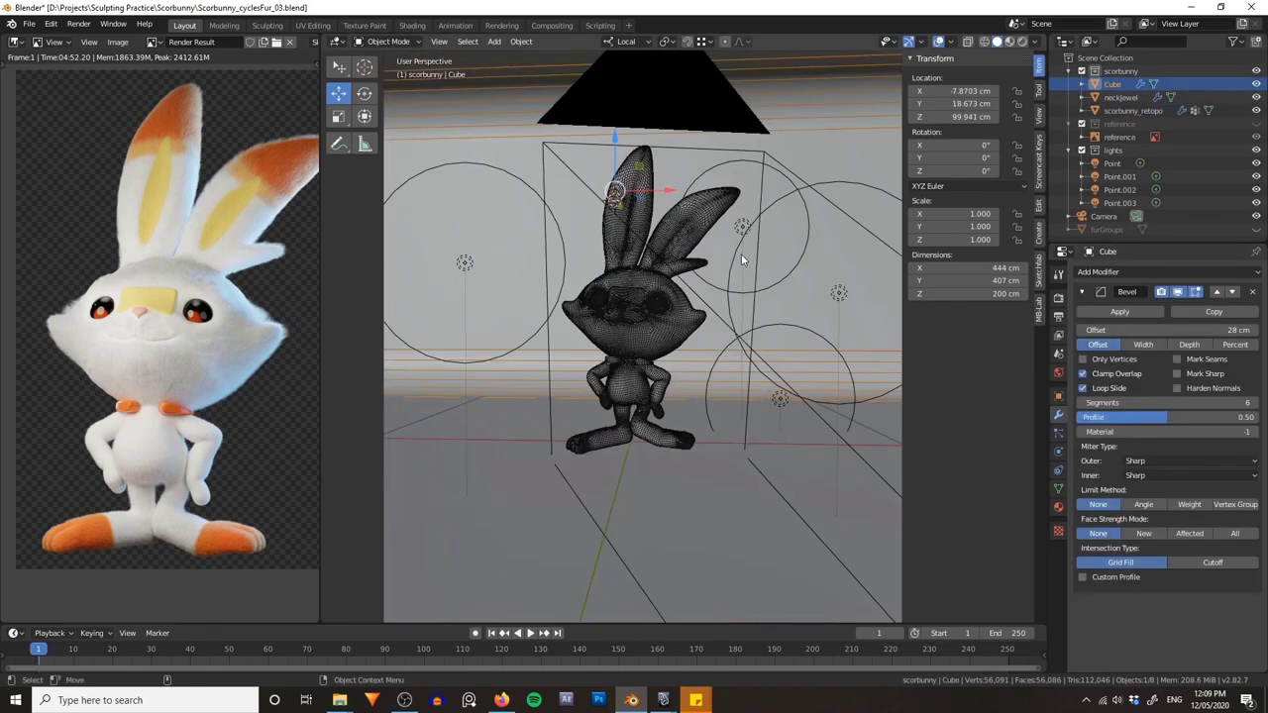
# - Open the Cube's object properties, collapse Viewport Display and expand Visibility to reach the Shadow Catcher option
pyautogui.moveTo(741, 254); pyautogui.dragTo(792, 268, button='middle')
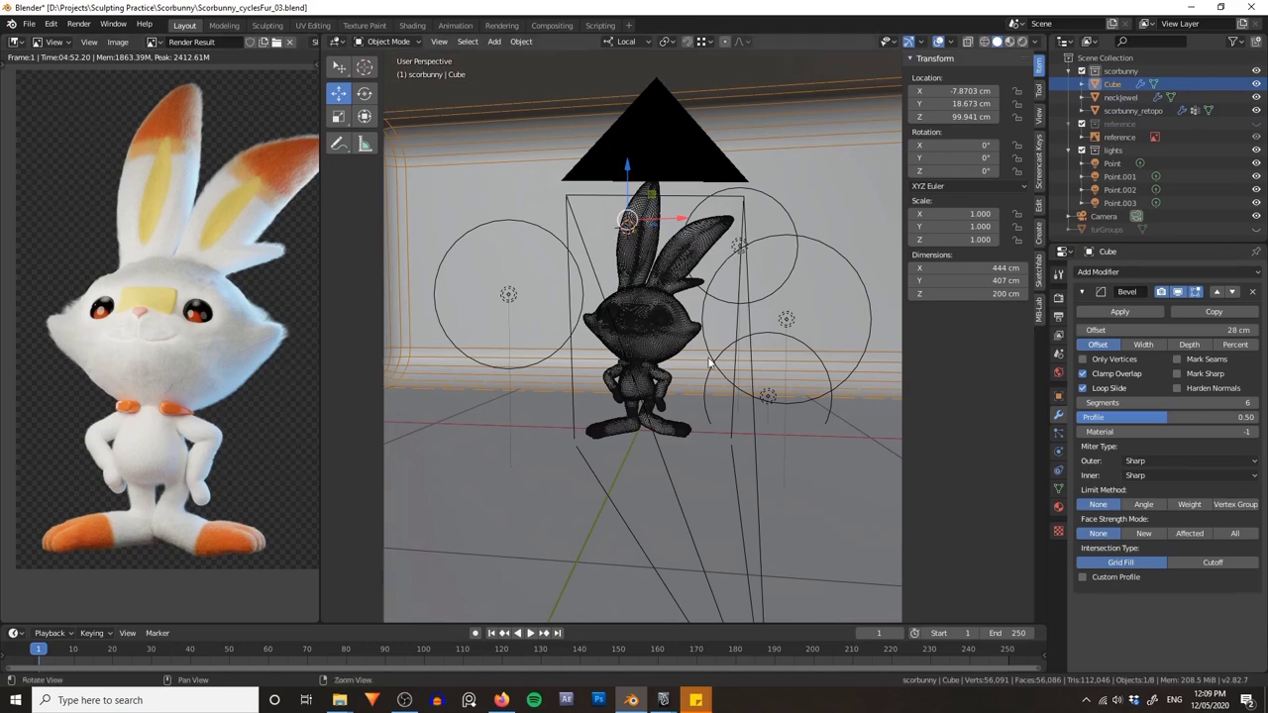
pyautogui.moveTo(711, 364); pyautogui.dragTo(783, 278, button='middle')
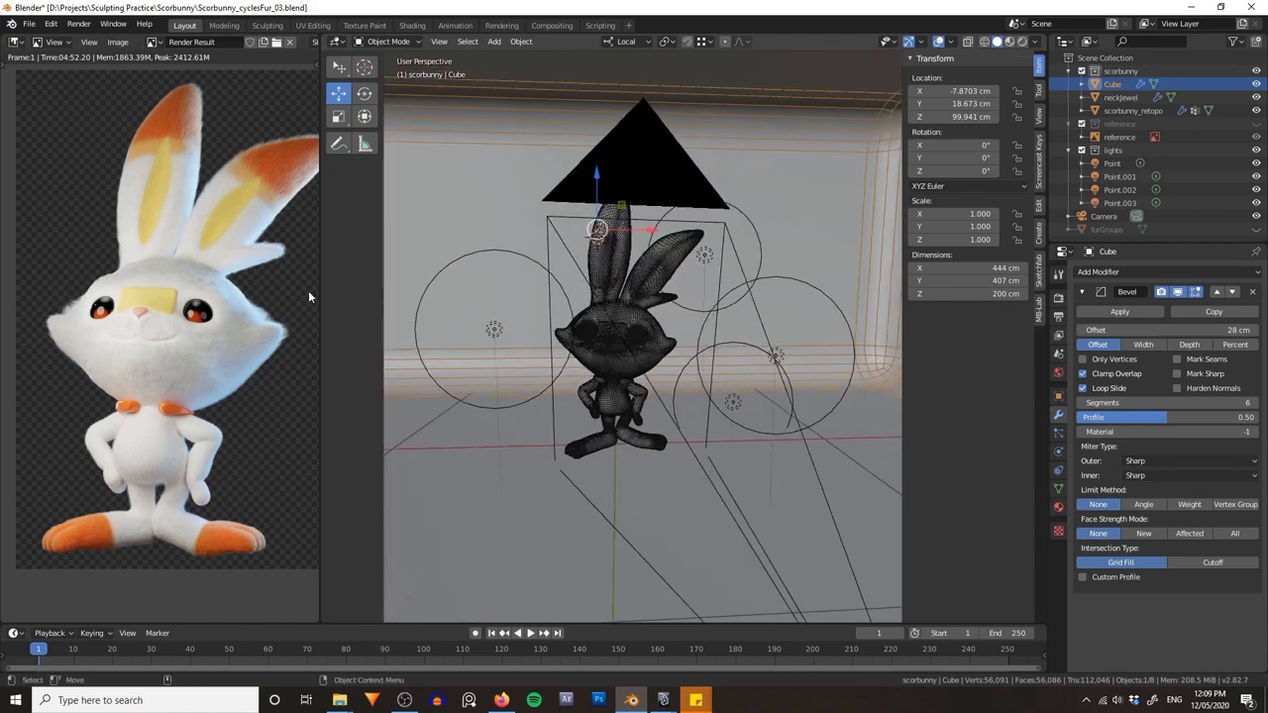
pyautogui.moveTo(735, 404); pyautogui.dragTo(758, 383, button='middle')
pyautogui.scroll(2, 764, 385)
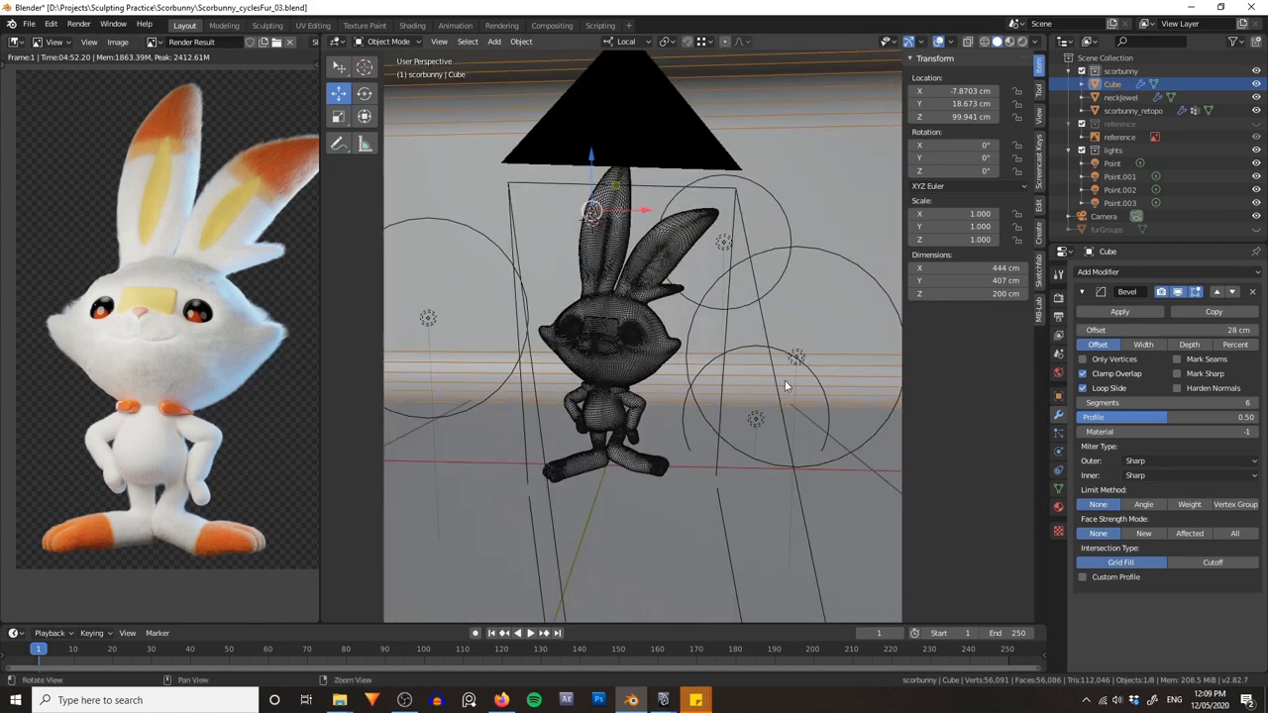
pyautogui.moveTo(785, 384)
pyautogui.keyDown('alt'); pyautogui.mouseDown()
pyautogui.moveTo(776, 367)
pyautogui.moveTo(815, 369)
pyautogui.moveTo(810, 384)
pyautogui.mouseUp(); pyautogui.keyUp('alt')
pyautogui.scroll(1, 781, 373)
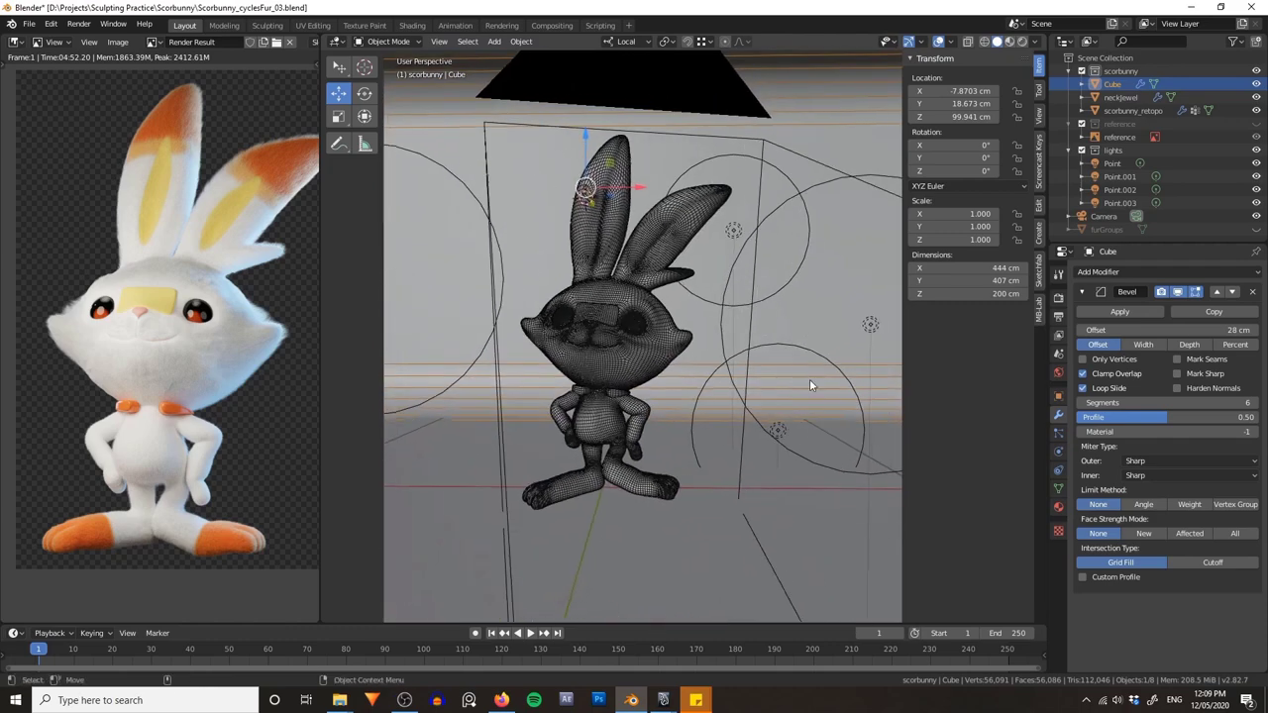
pyautogui.moveTo(809, 378); pyautogui.dragTo(820, 427, button='middle')
pyautogui.click(1056, 401)
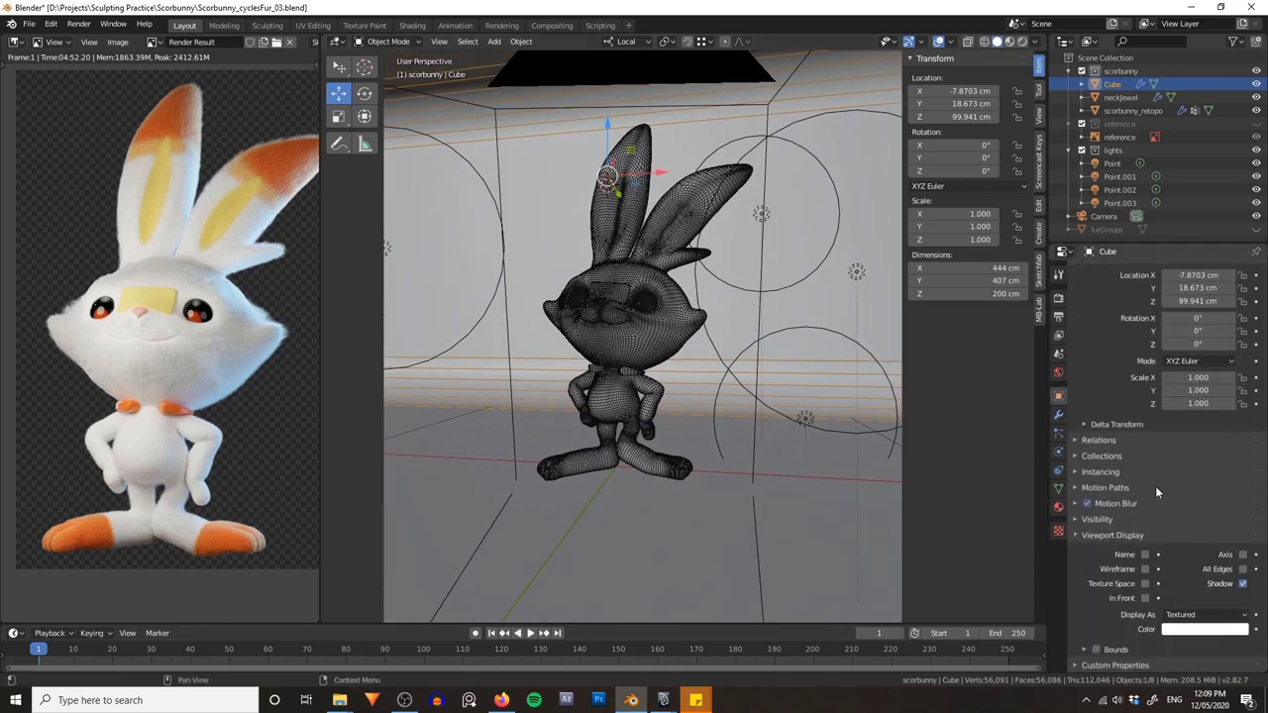
pyautogui.click(1113, 534)
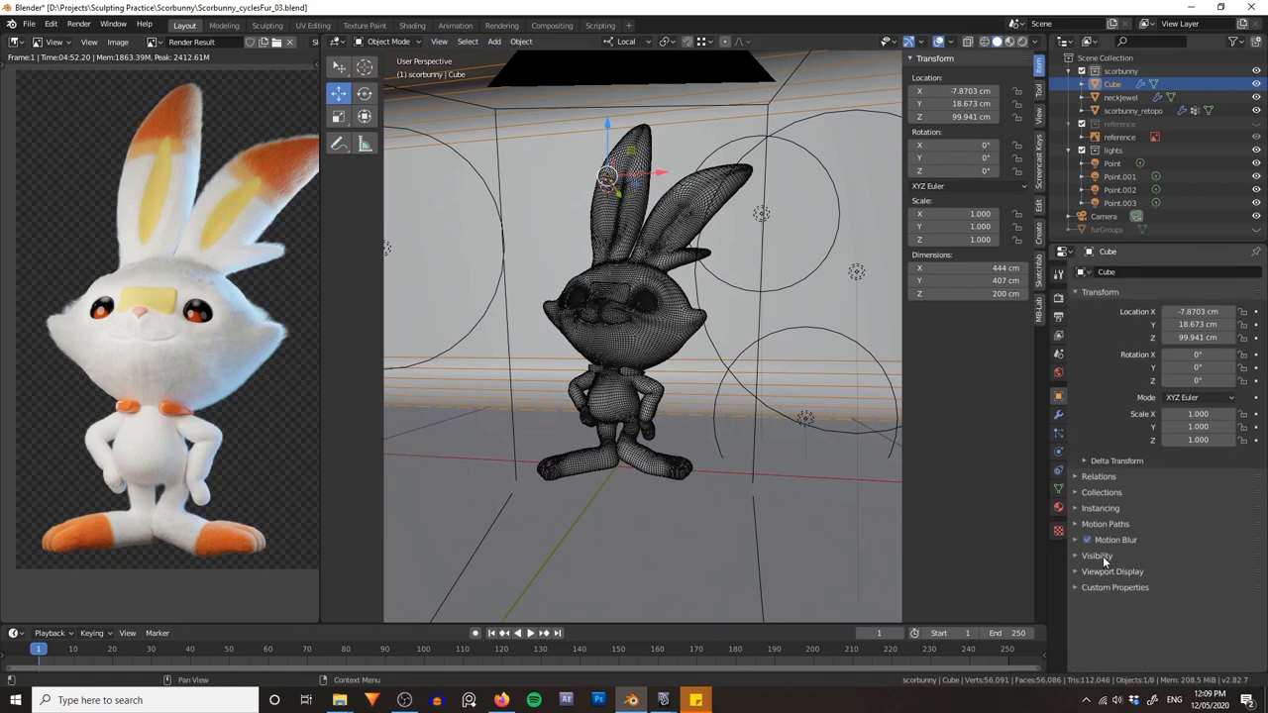
pyautogui.click(1097, 555)
pyautogui.scroll(-2, 1156, 537)
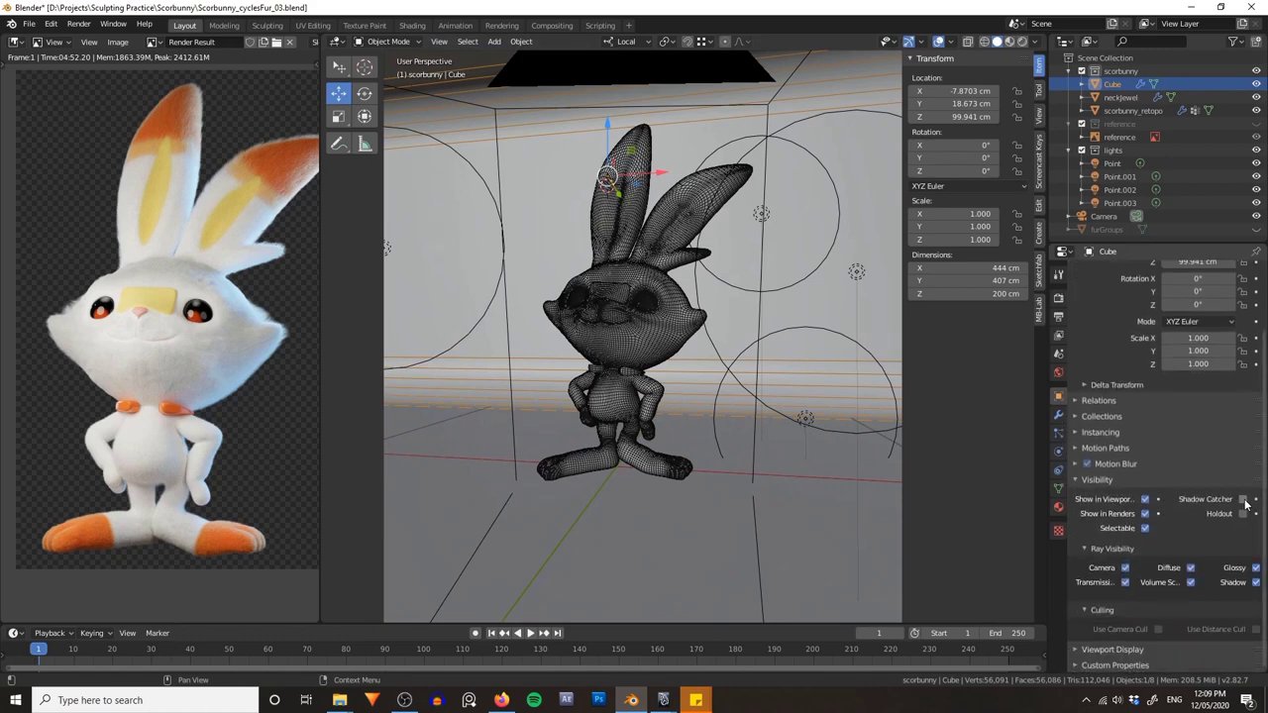
# - Preview the character and room in Rendered shading with the viewport overlays hidden
pyautogui.moveTo(728, 416); pyautogui.dragTo(743, 422, button='middle')
pyautogui.press('z')
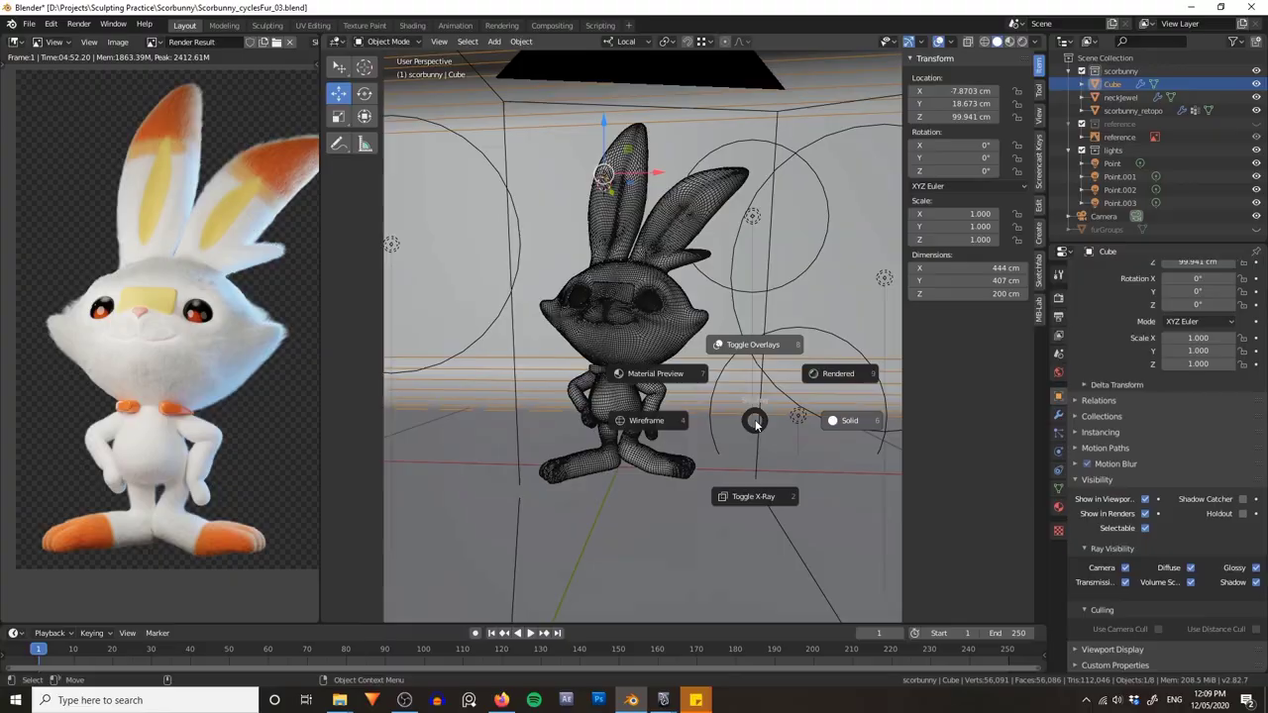
pyautogui.click(824, 381)
pyautogui.press('z')
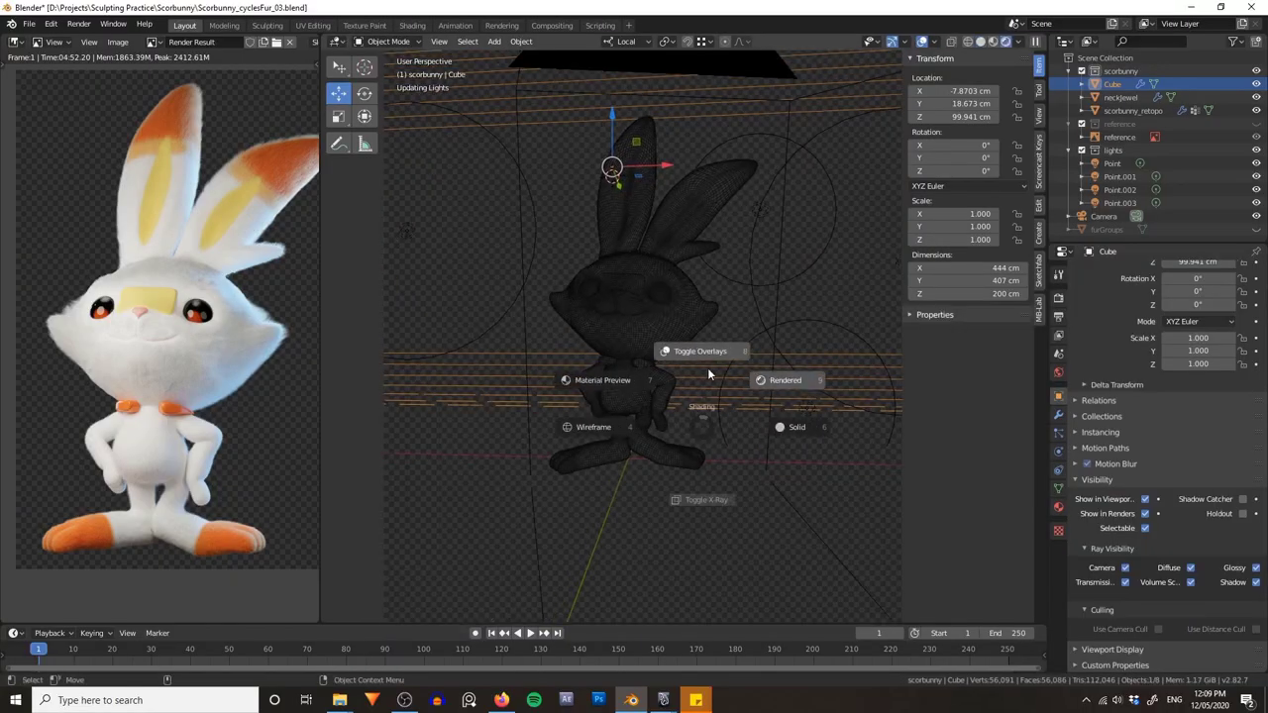
pyautogui.click(708, 373)
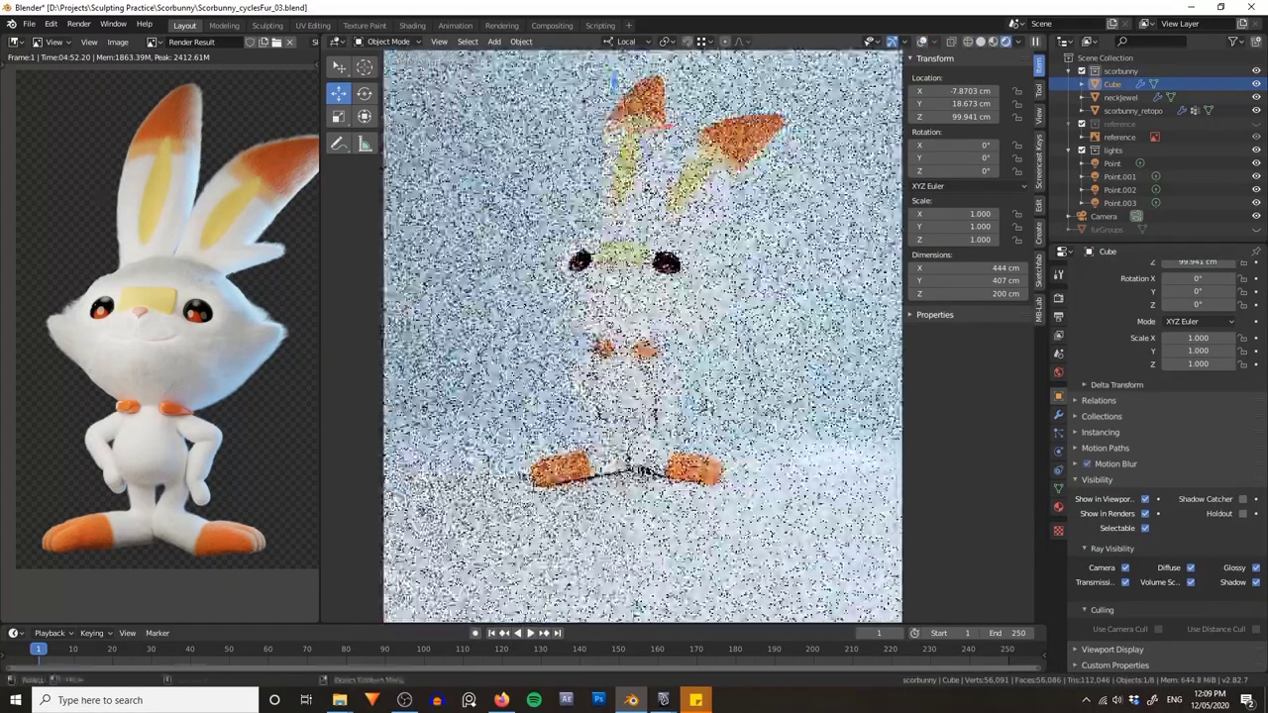
pyautogui.scroll(1, 818, 91)
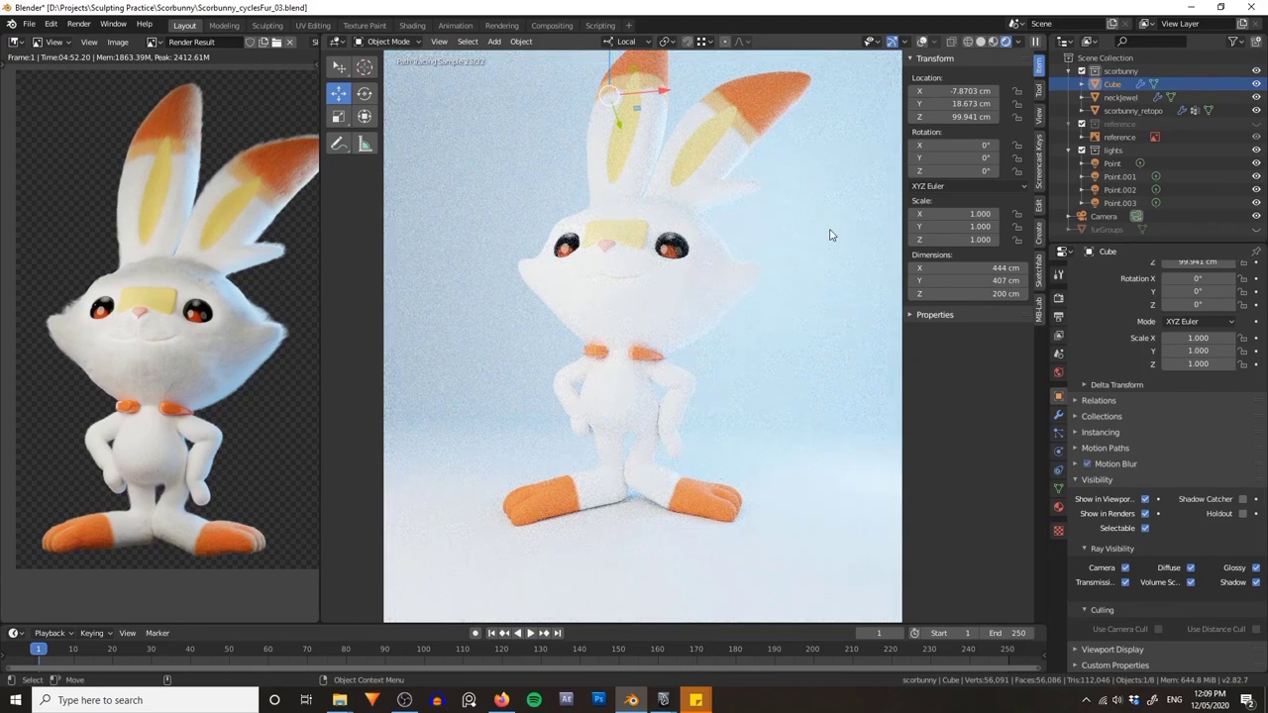
pyautogui.keyDown('shift'); pyautogui.moveTo(707, 416); pyautogui.dragTo(720, 399, button='middle'); pyautogui.keyUp('shift')
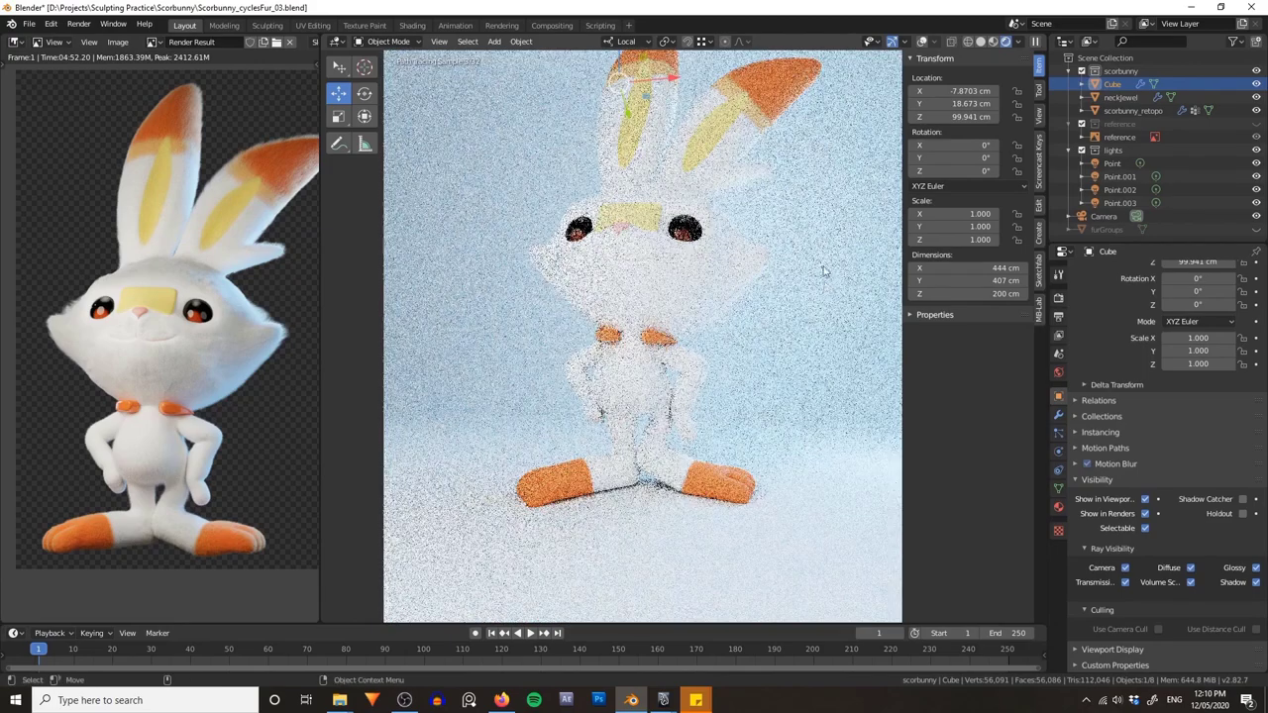
# - Make the Cube a Shadow Catcher and inspect the shadows around the feet
pyautogui.click(1243, 499)
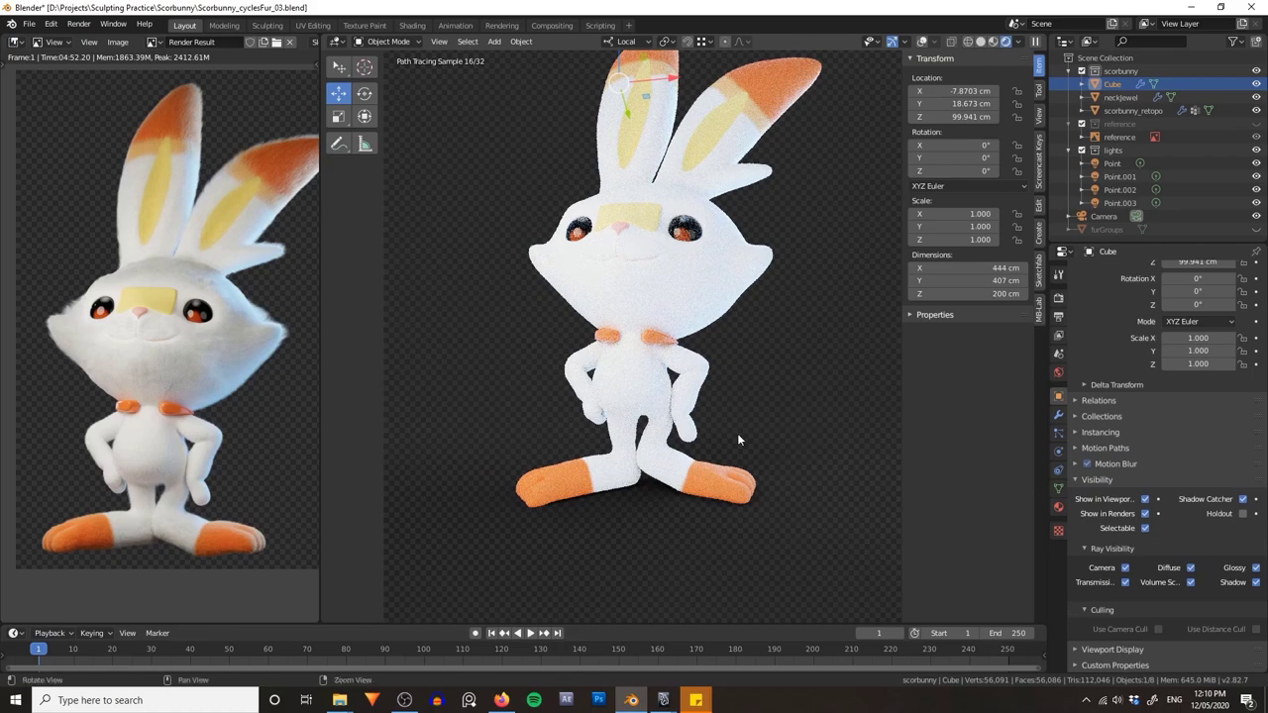
pyautogui.scroll(4, 737, 433)
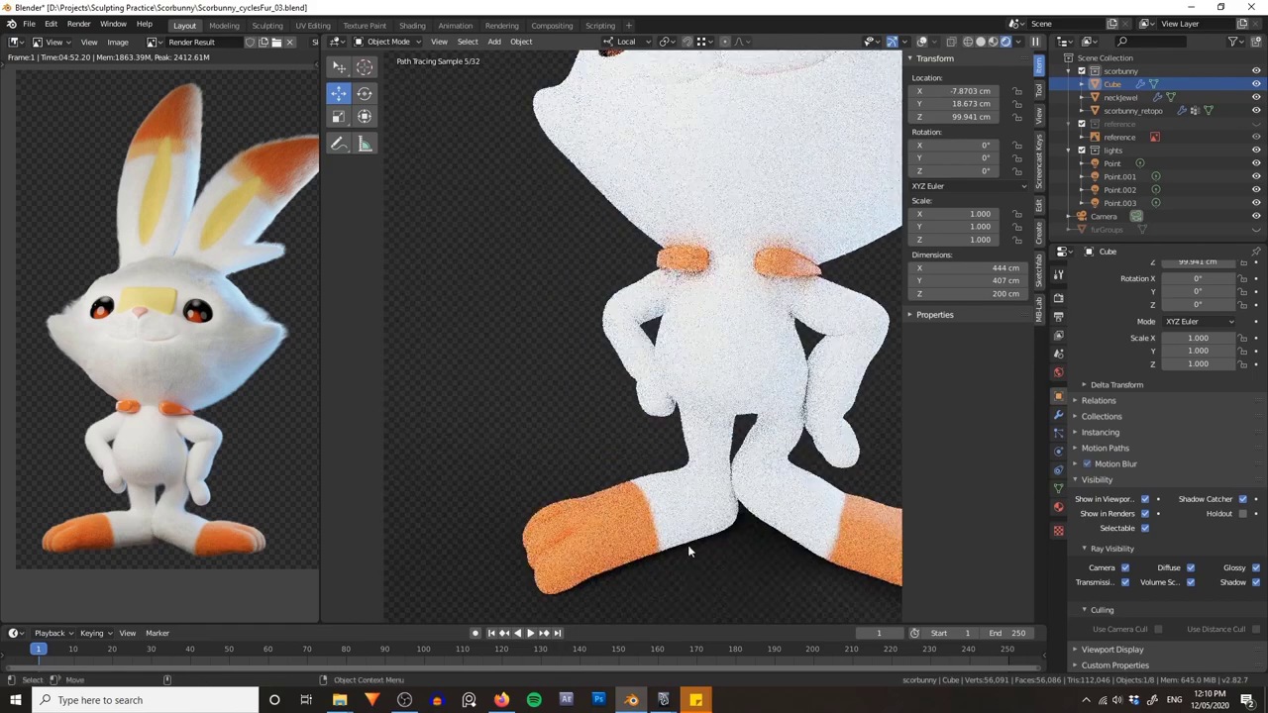
pyautogui.scroll(-4, 733, 530)
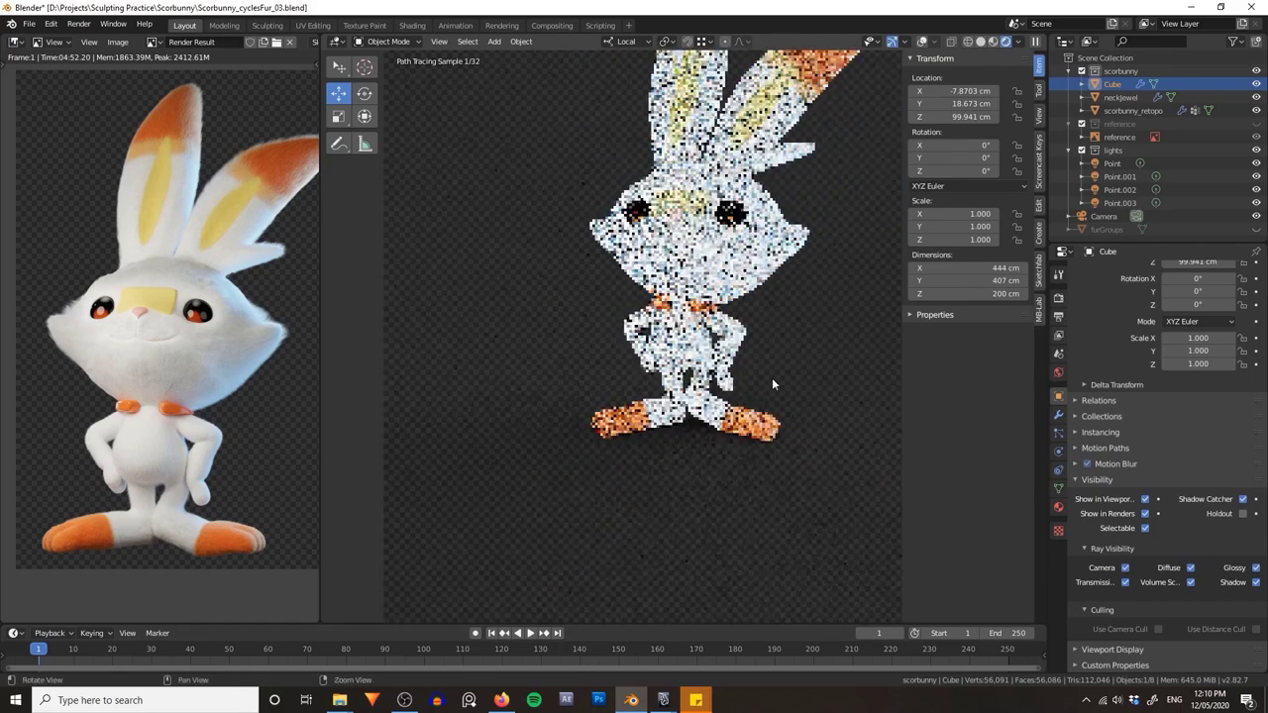
pyautogui.keyDown('shift'); pyautogui.moveTo(810, 253); pyautogui.dragTo(759, 334, button='middle'); pyautogui.keyUp('shift')
# - View through the camera and isolate the Point light, followed by Point.001, by hiding all other lights in the lights collection
pyautogui.press('KP_0')
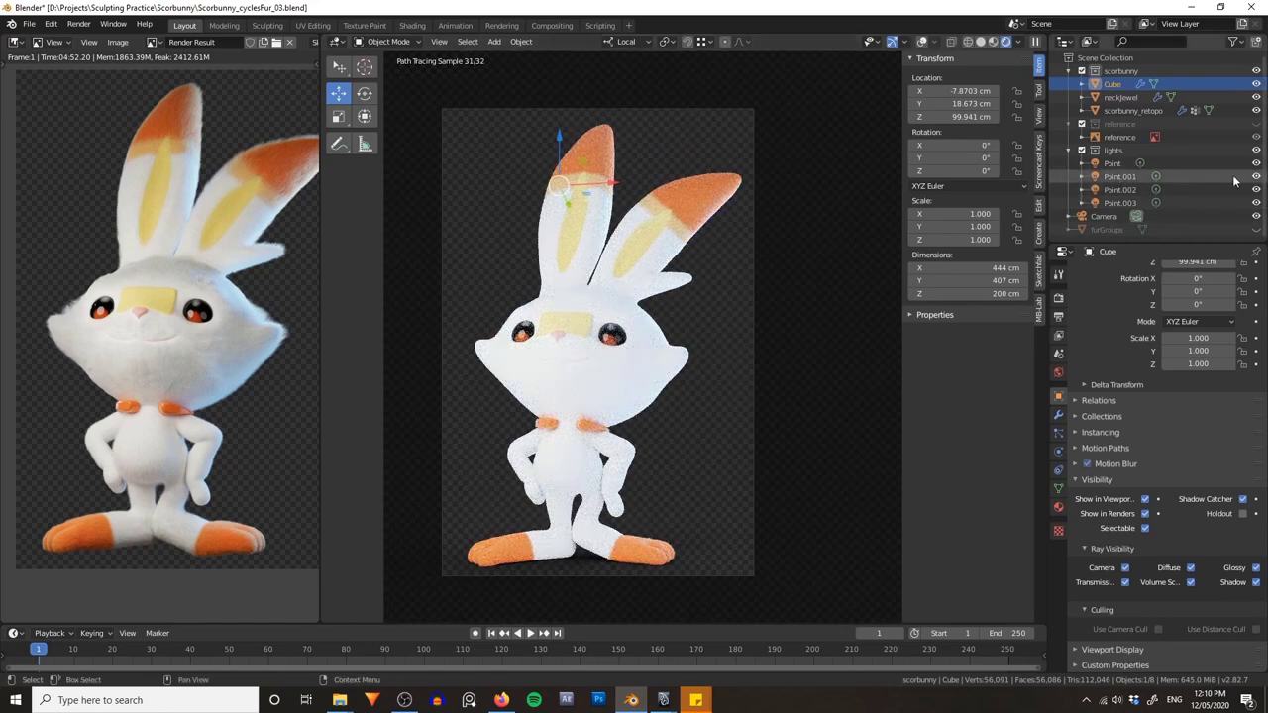
pyautogui.moveTo(1256, 167); pyautogui.dragTo(1256, 203)
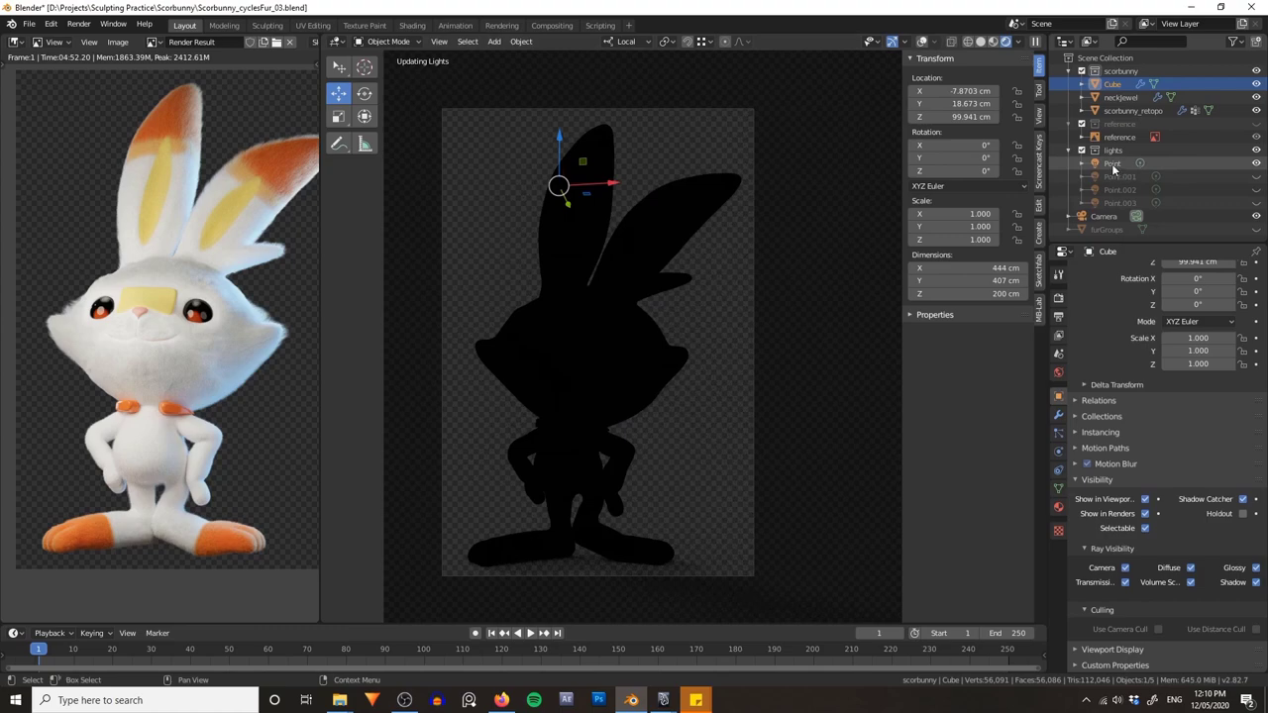
pyautogui.click(1113, 165)
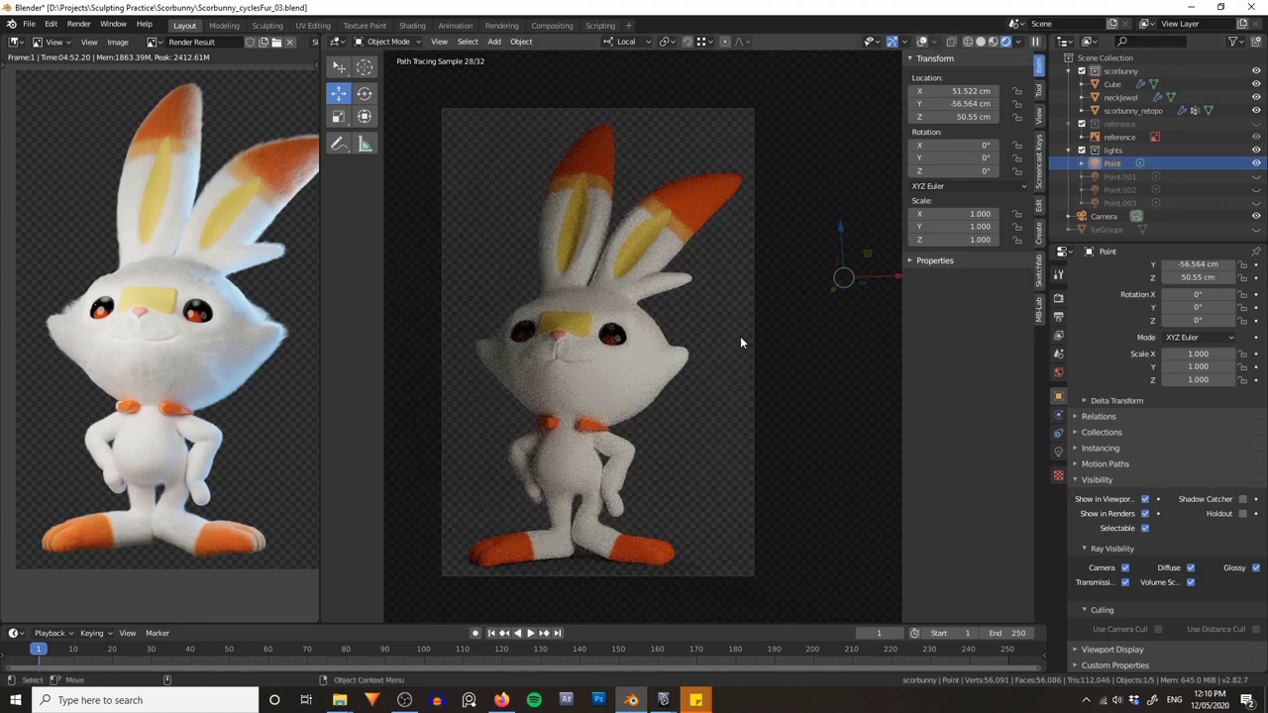
pyautogui.click(1256, 163)
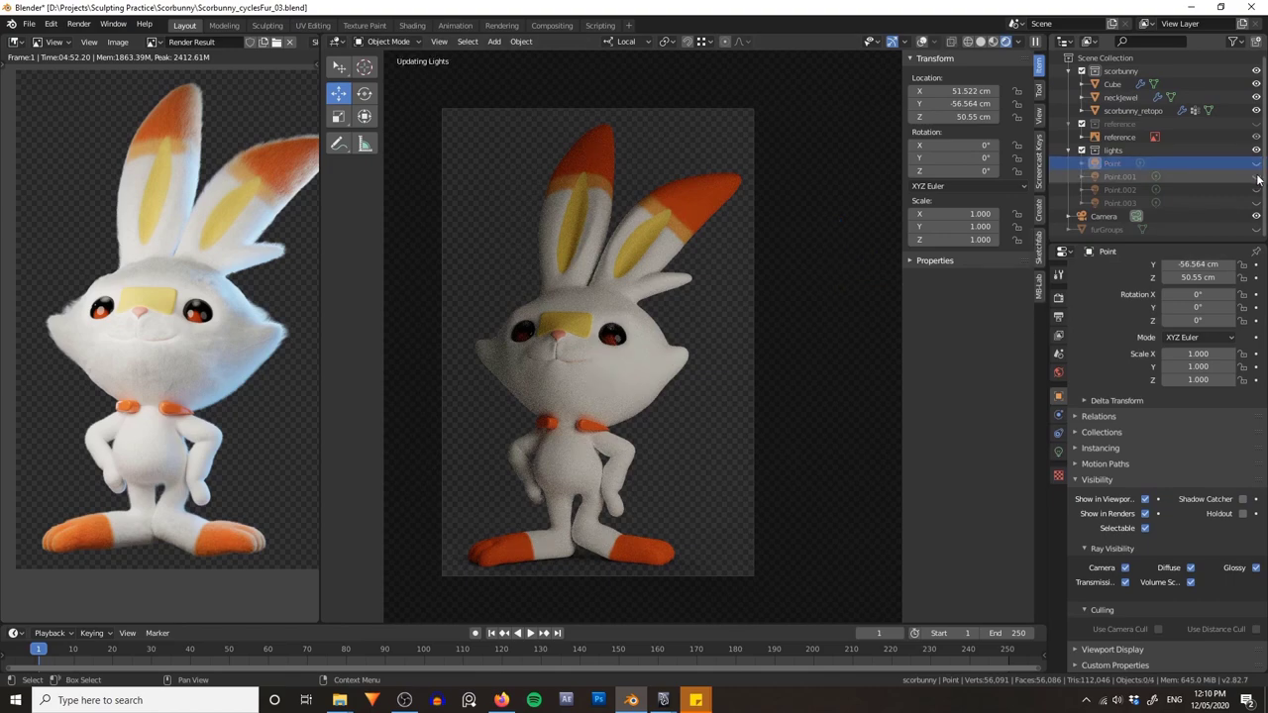
pyautogui.click(1256, 176)
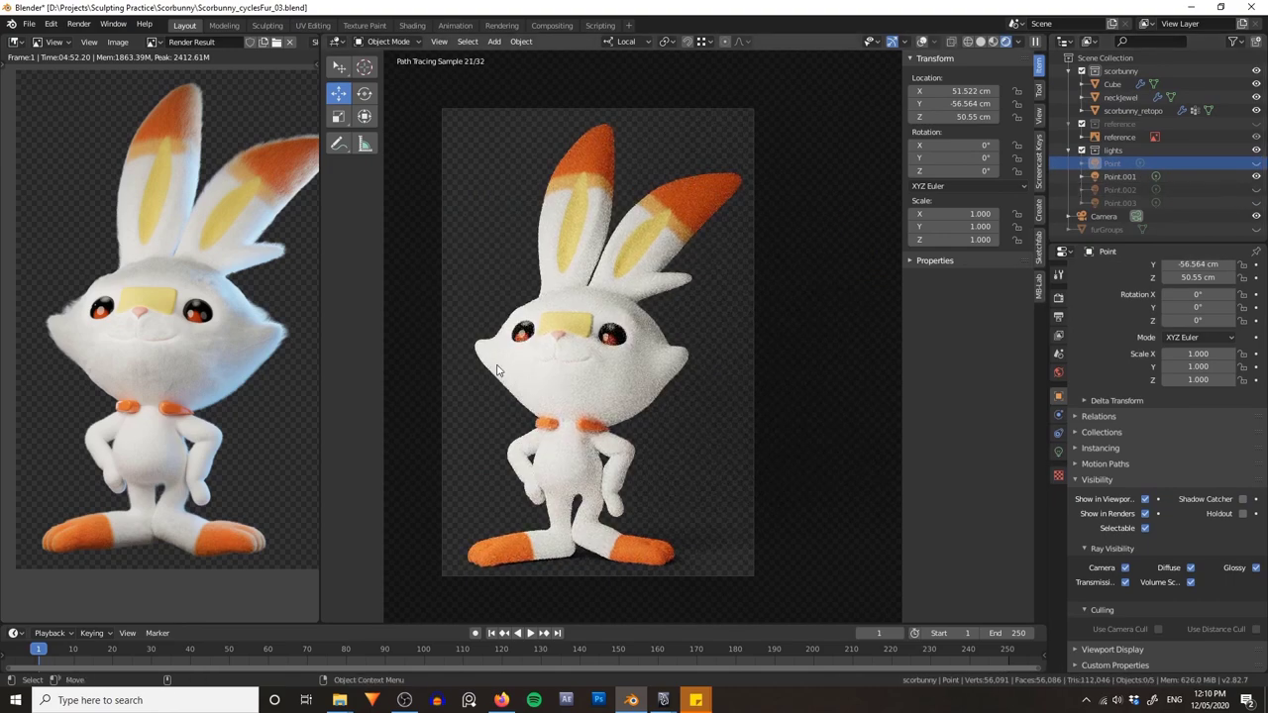
# - Set the power of the selected Point light to 2 W
pyautogui.click(1059, 452)
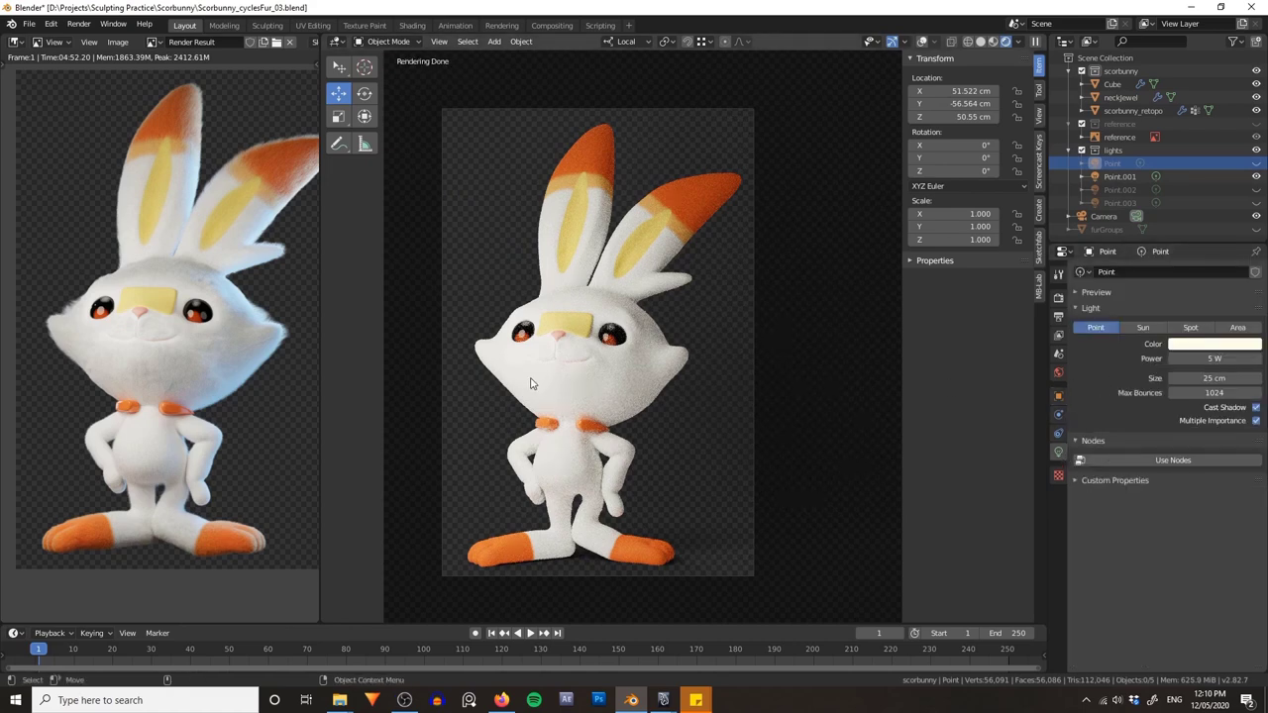
pyautogui.click(1213, 358)
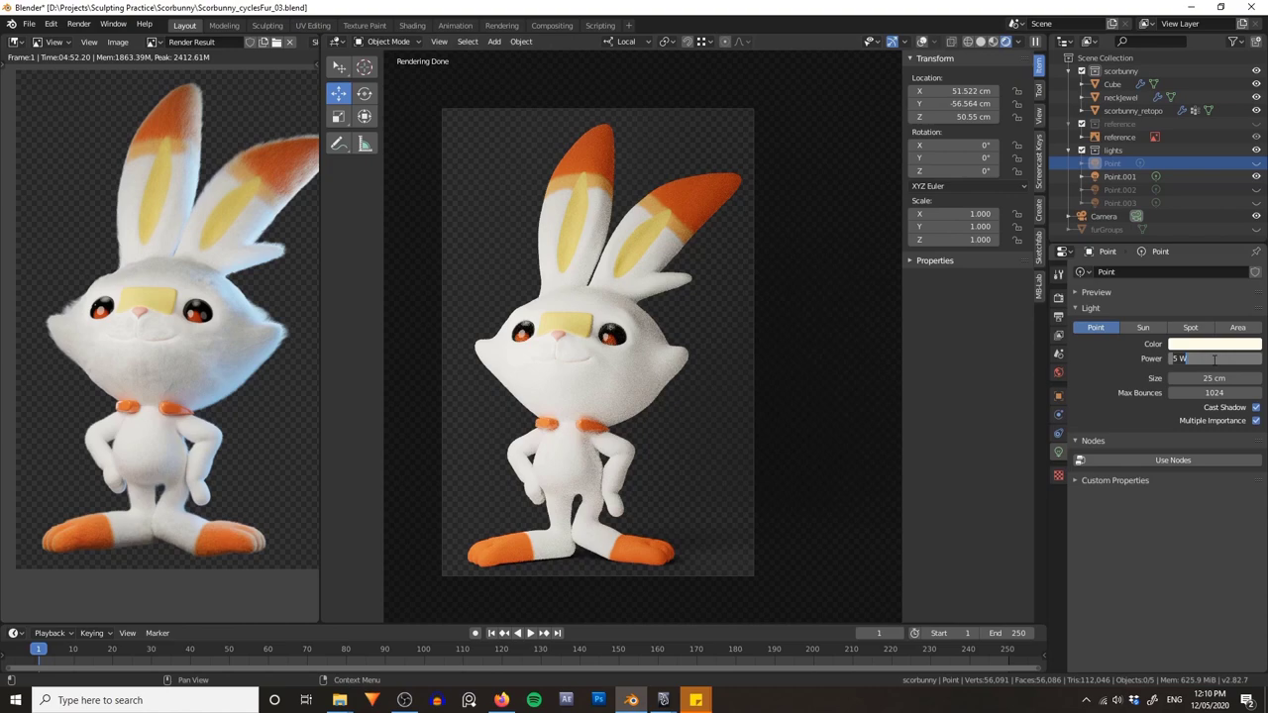
pyautogui.write('2')
pyautogui.press('Return')
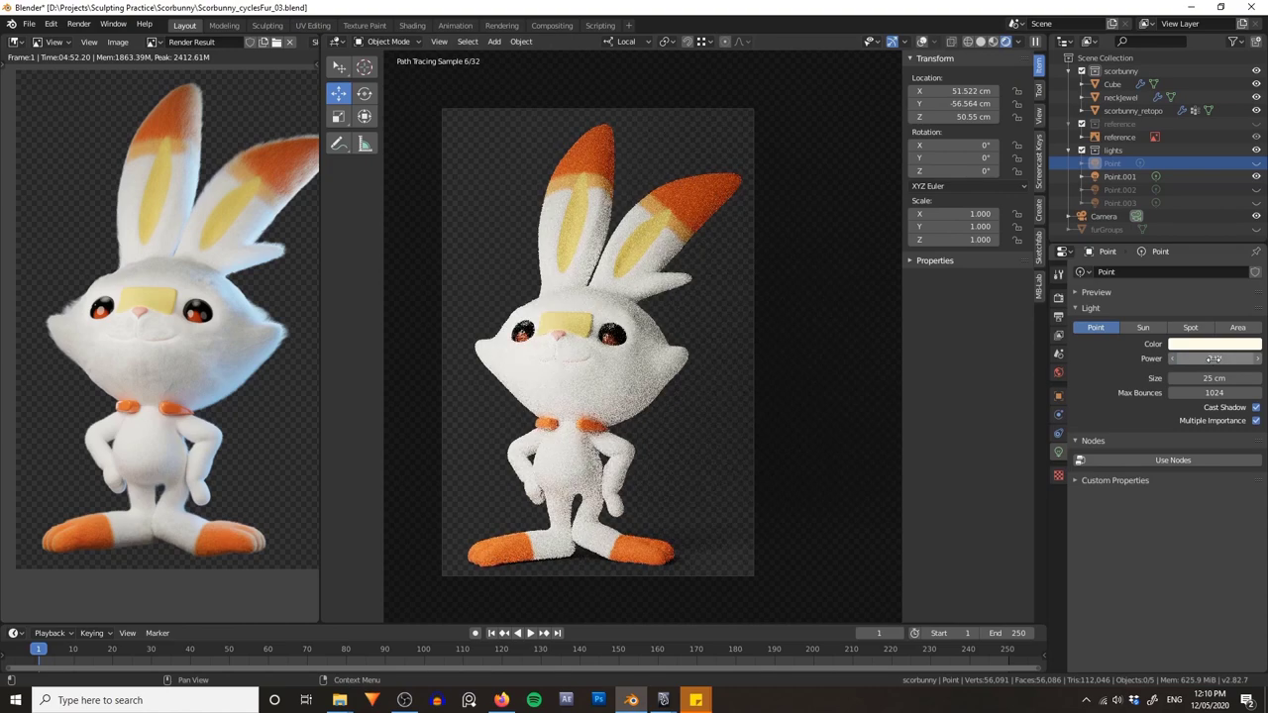
# - Set the power of the Point light to 1 W and that of Point.001 to 10 W
pyautogui.click(1213, 358)
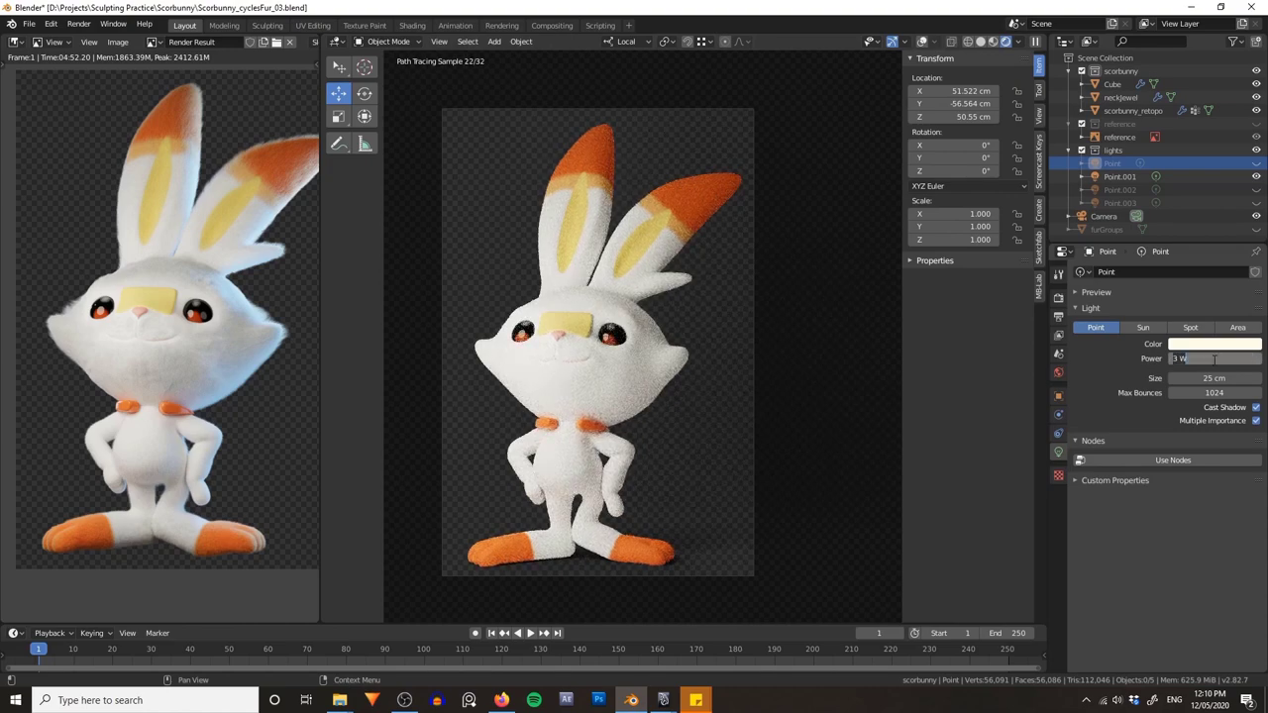
pyautogui.write('1')
pyautogui.press('Return')
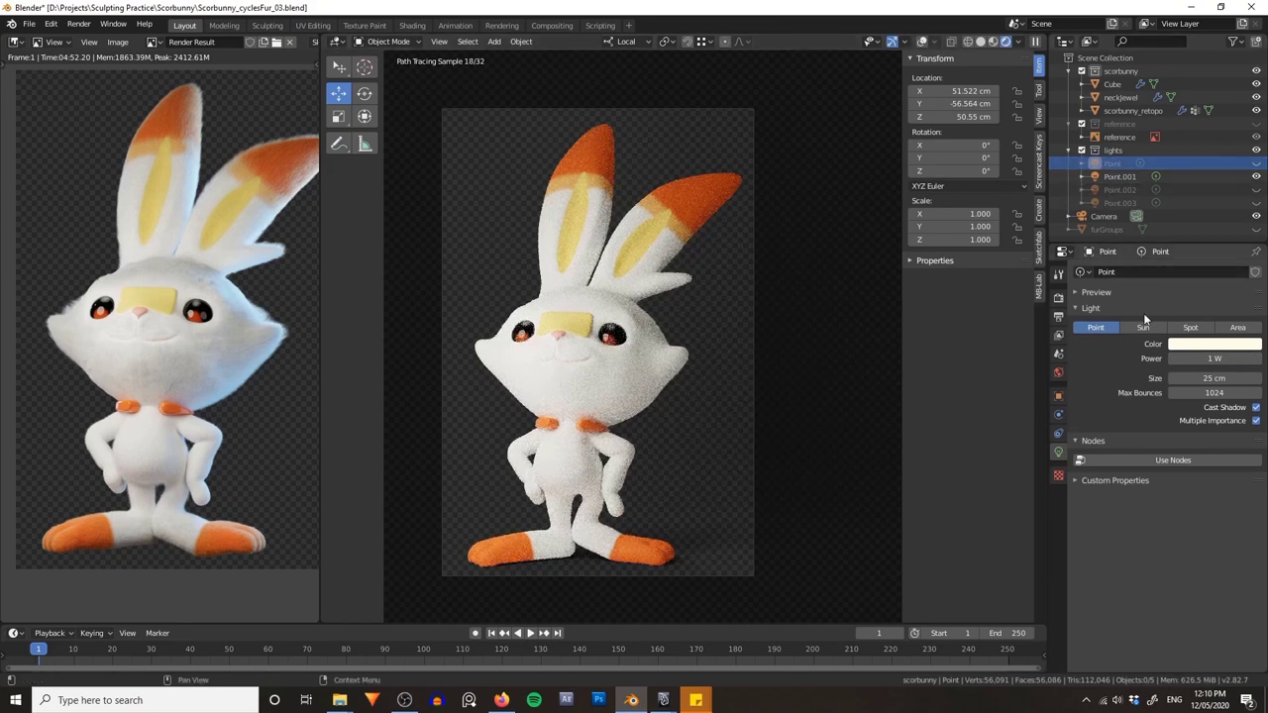
pyautogui.click(1119, 177)
pyautogui.click(1217, 358)
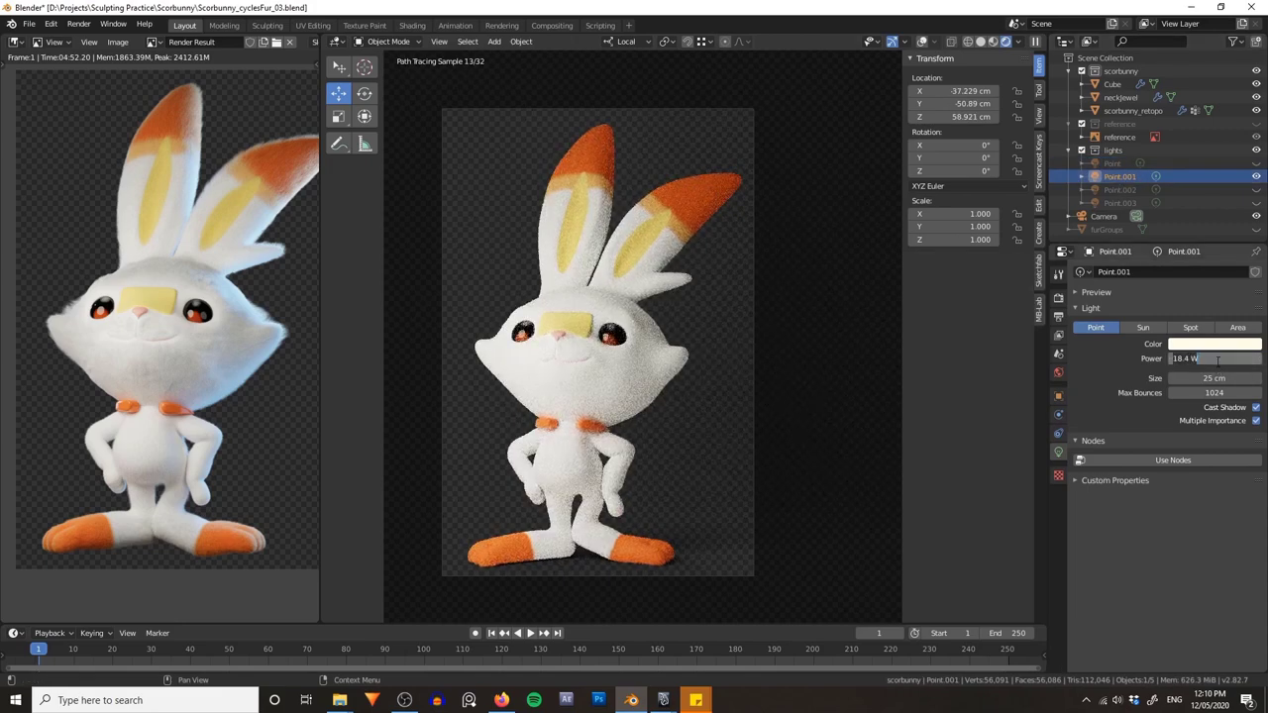
pyautogui.press('Return')
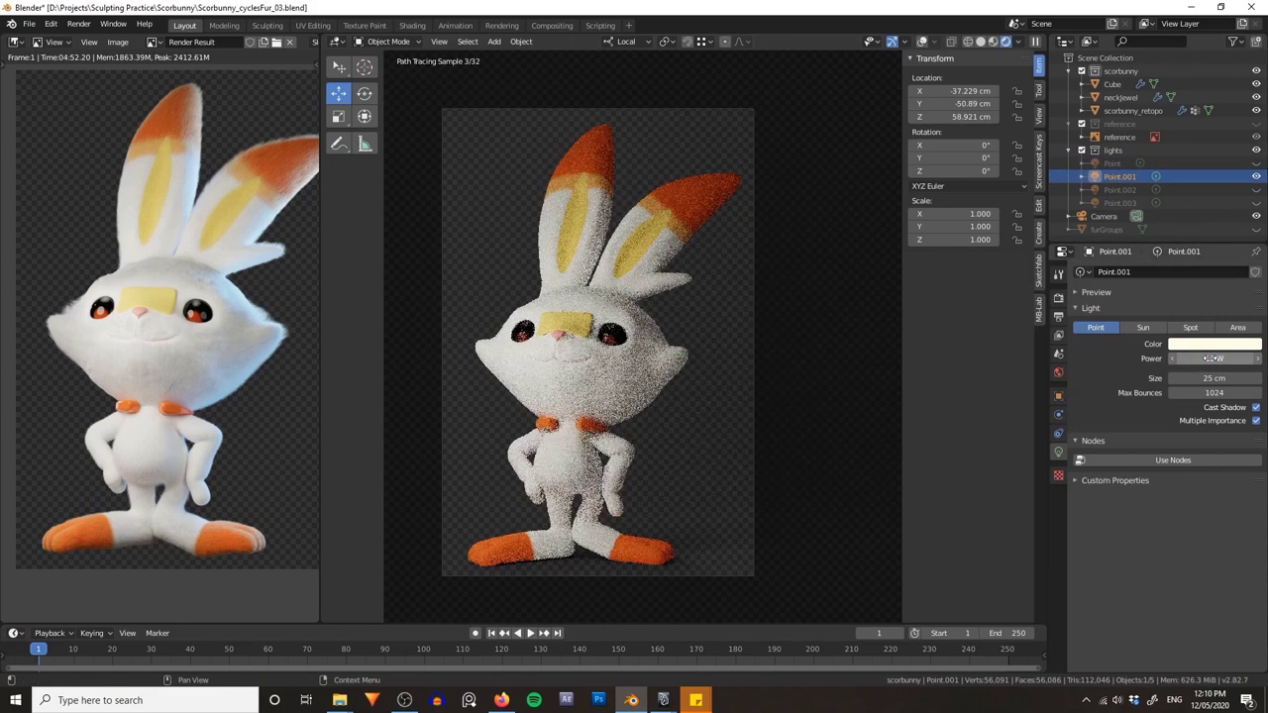
# - Make Point.002 the only visible light instead of Point.001 and set its power to 20 W
pyautogui.click(1255, 176)
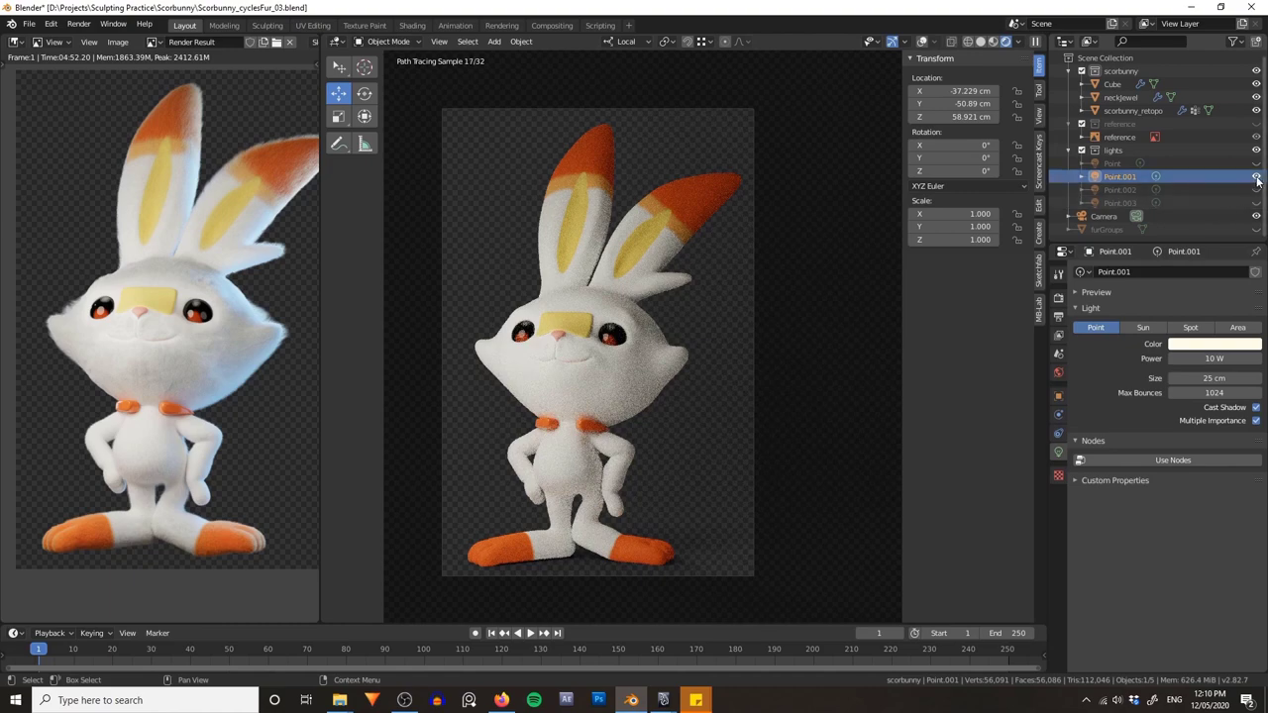
pyautogui.click(1255, 190)
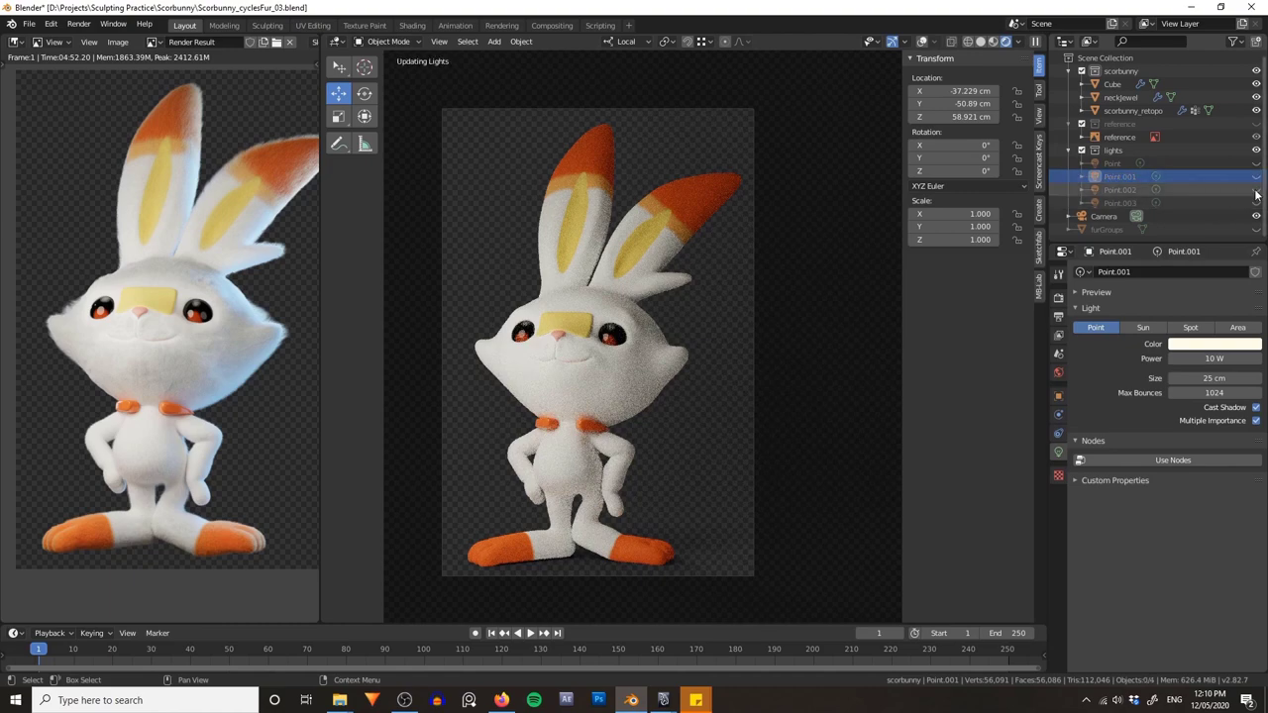
pyautogui.click(1121, 189)
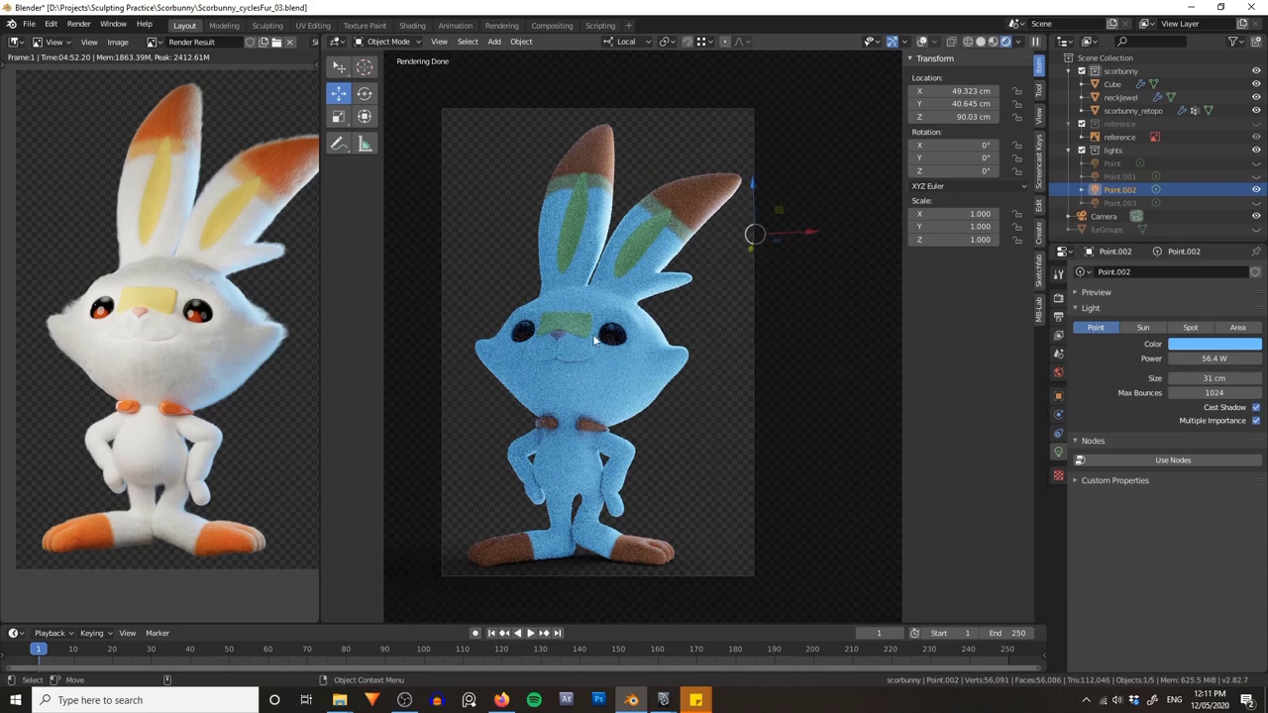
pyautogui.click(1225, 359)
pyautogui.write('25')
pyautogui.press('Return')
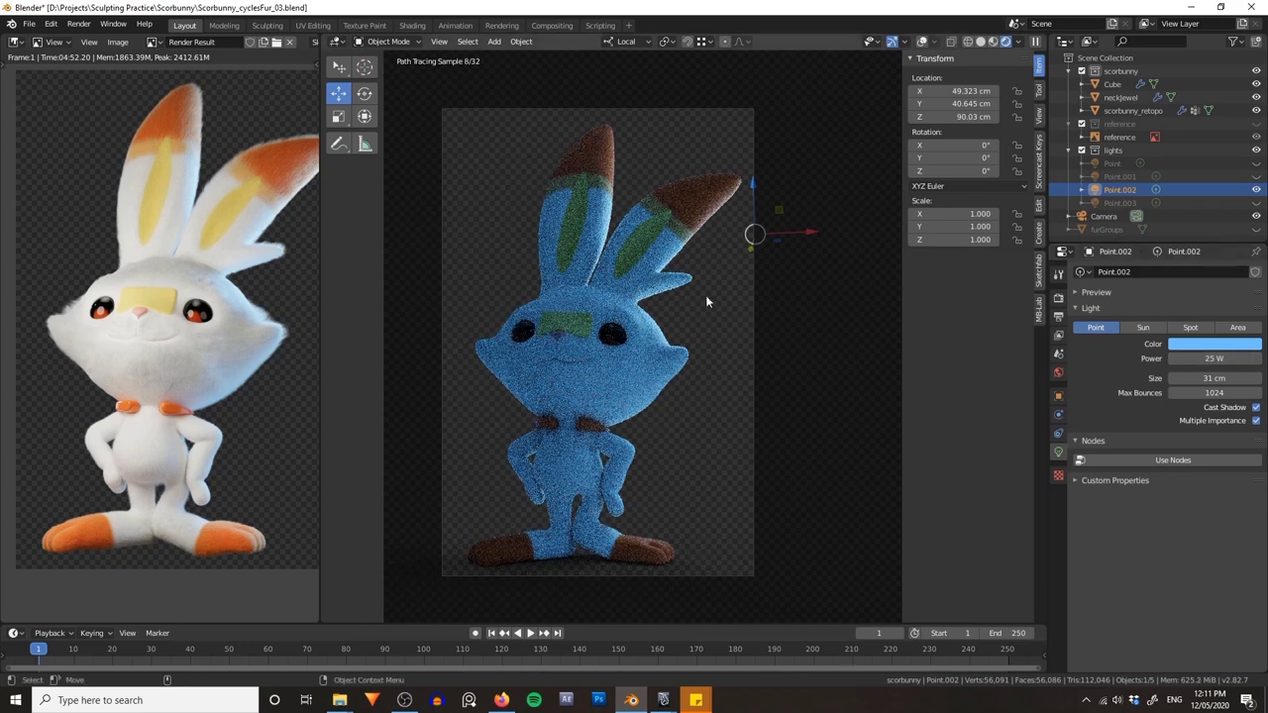
pyautogui.click(1220, 358)
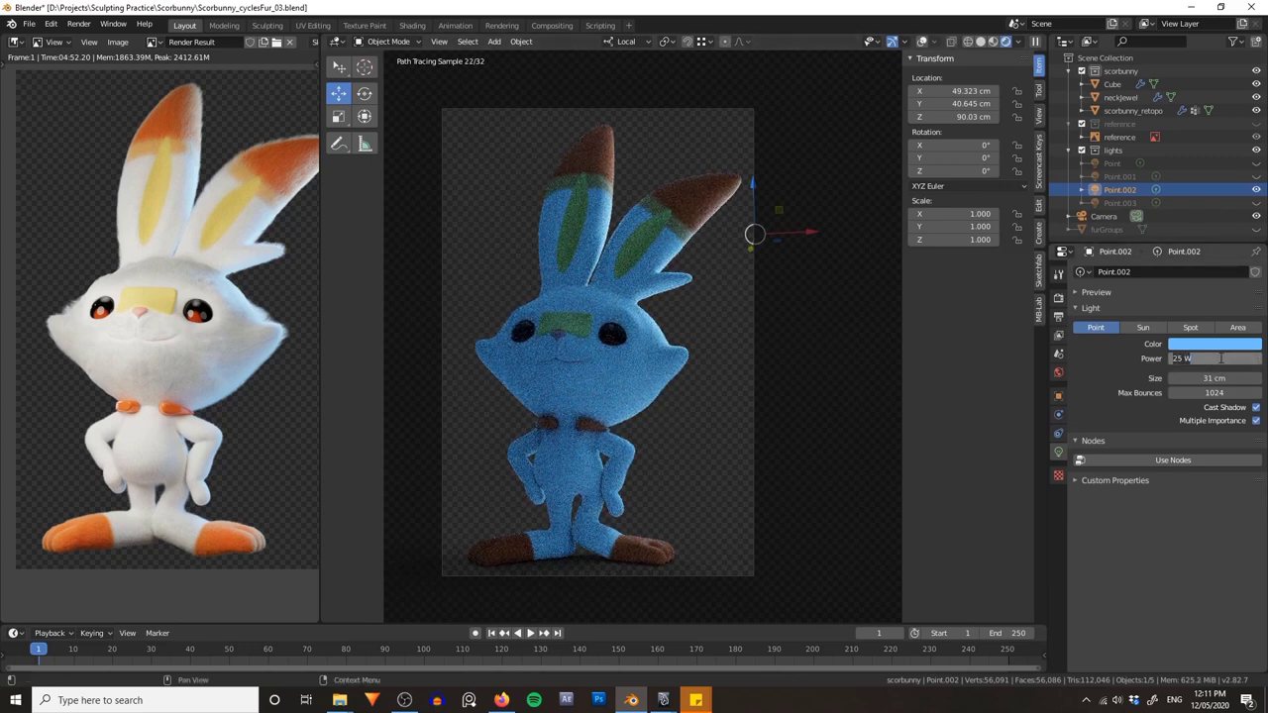
pyautogui.write('20')
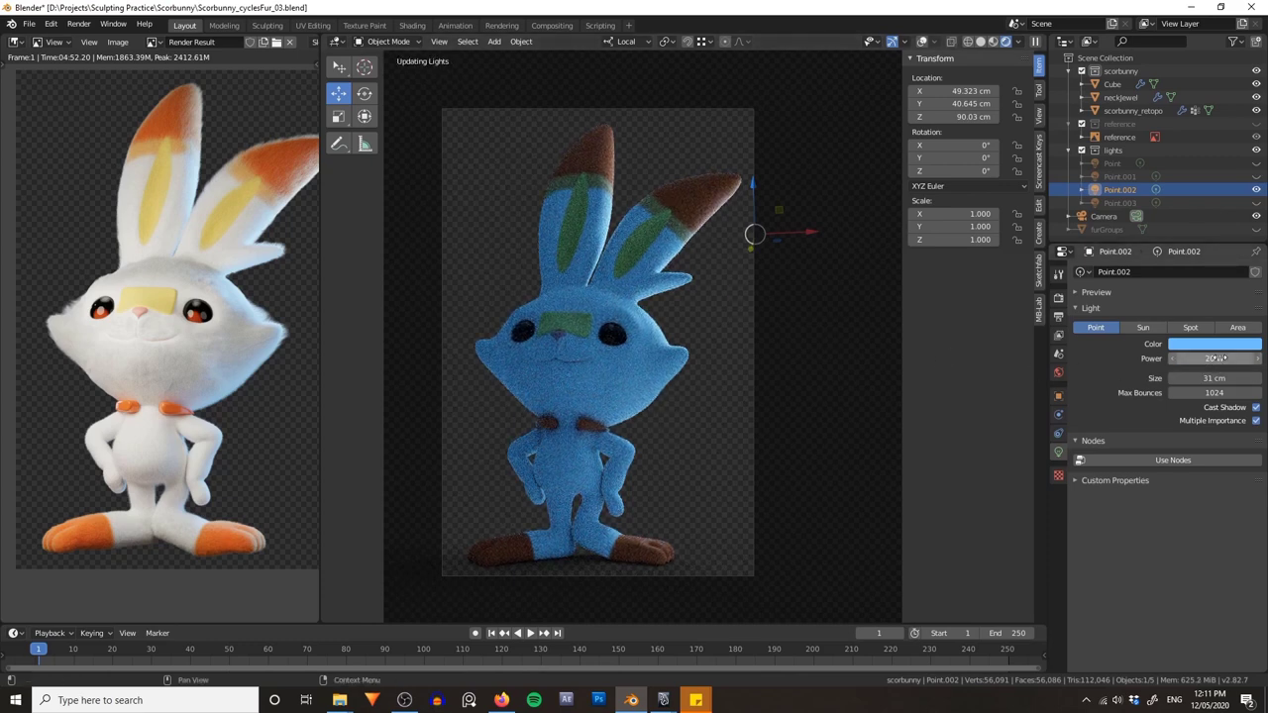
pyautogui.press('Return')
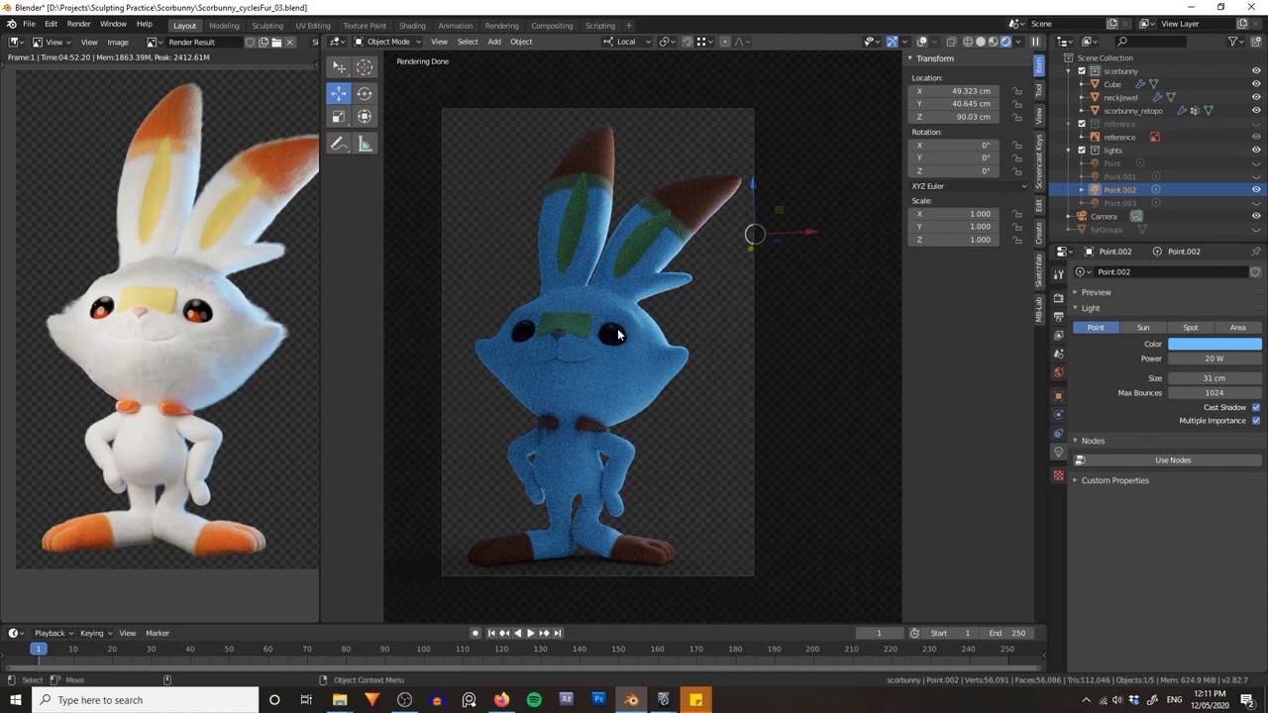
# - Show Point.003 on its own, bring back Point.002, and compare the preview with and without Point.003
pyautogui.click(1255, 189)
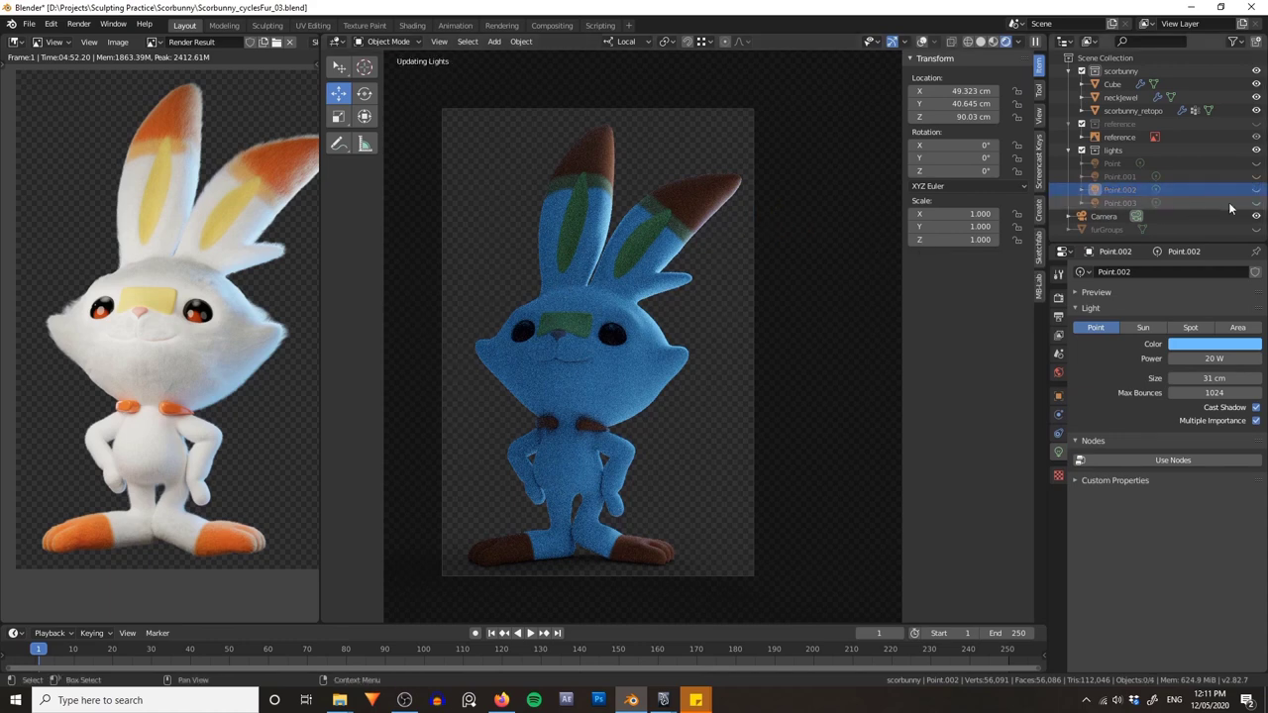
pyautogui.click(1119, 202)
pyautogui.click(1256, 202)
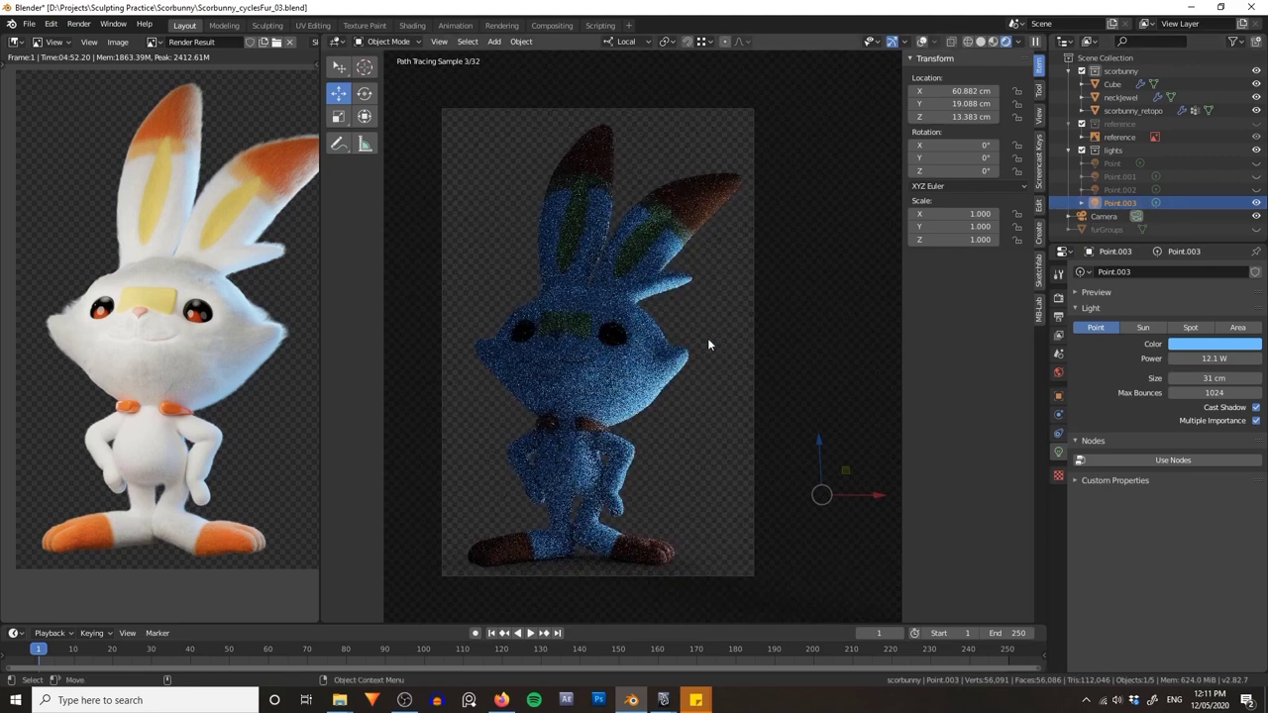
pyautogui.click(1255, 189)
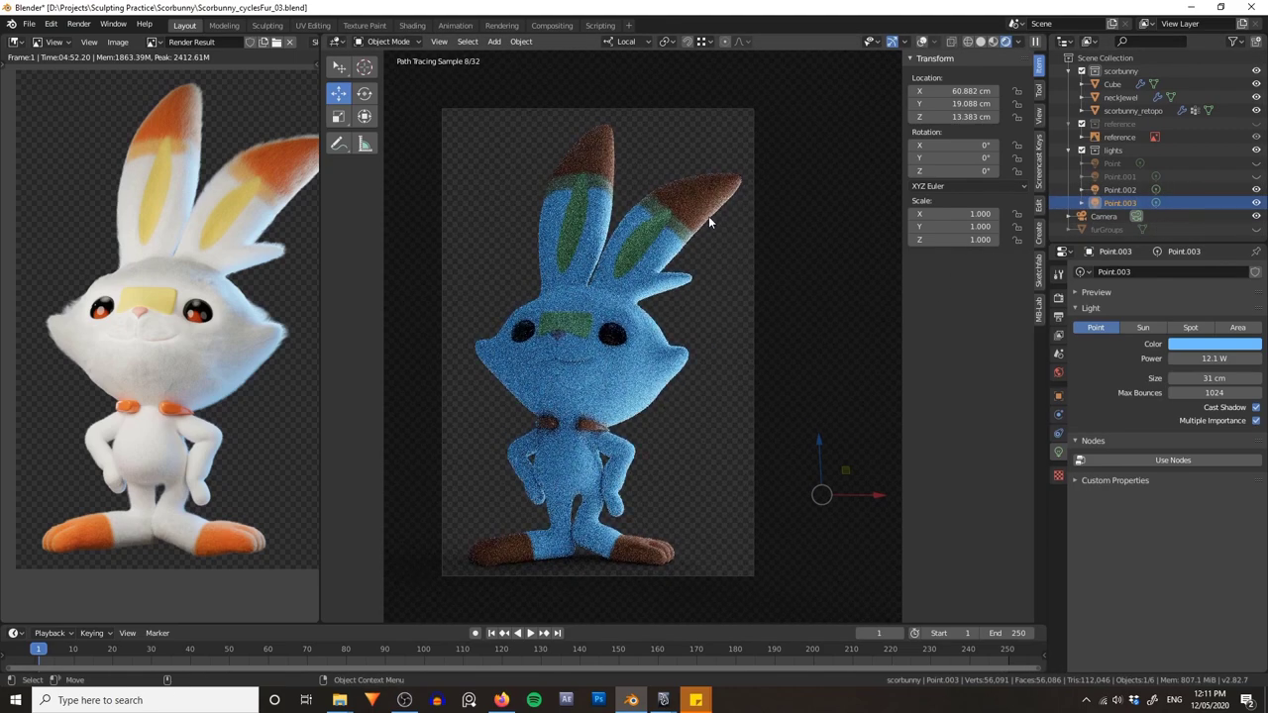
pyautogui.click(1257, 217)
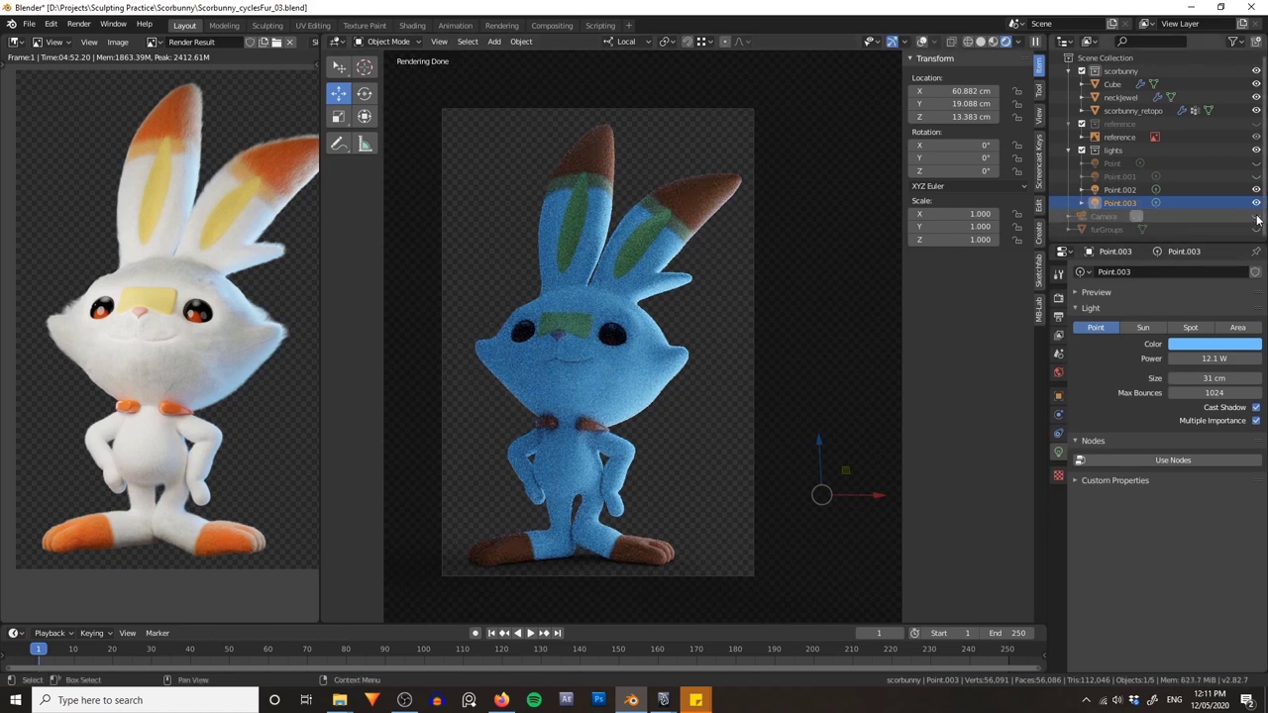
pyautogui.click(1256, 216)
pyautogui.click(1255, 202)
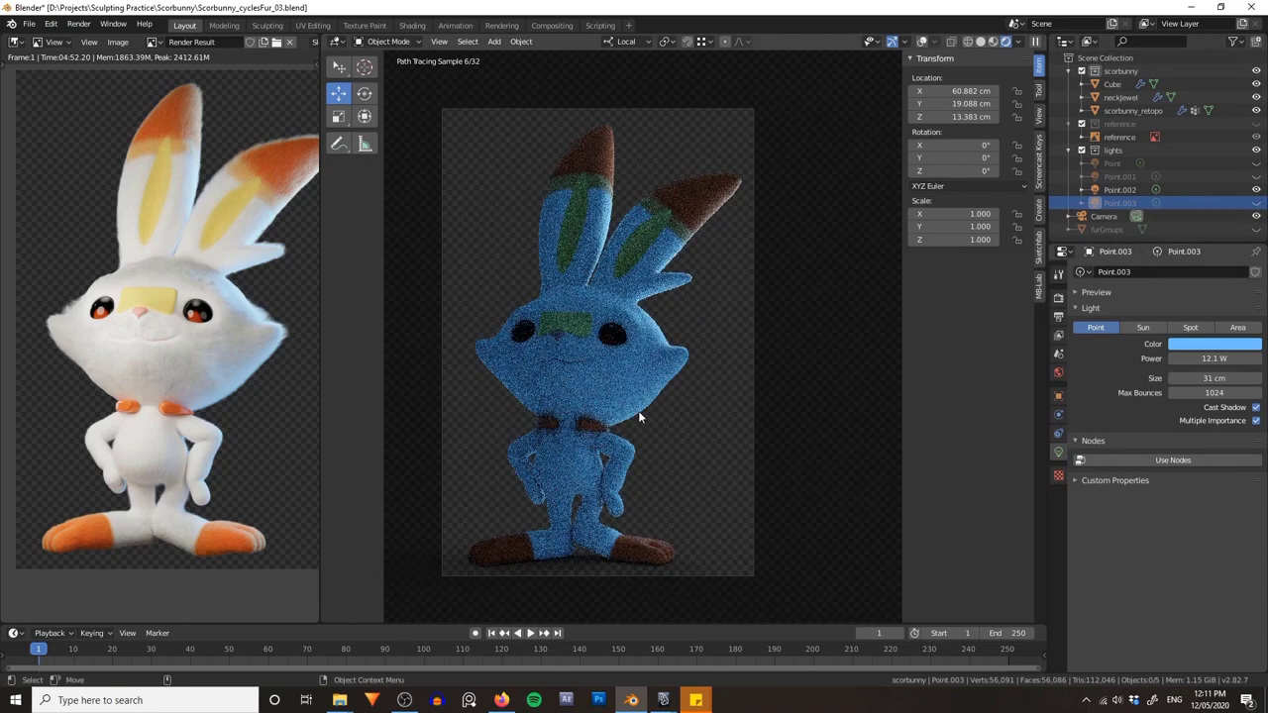
pyautogui.click(1255, 202)
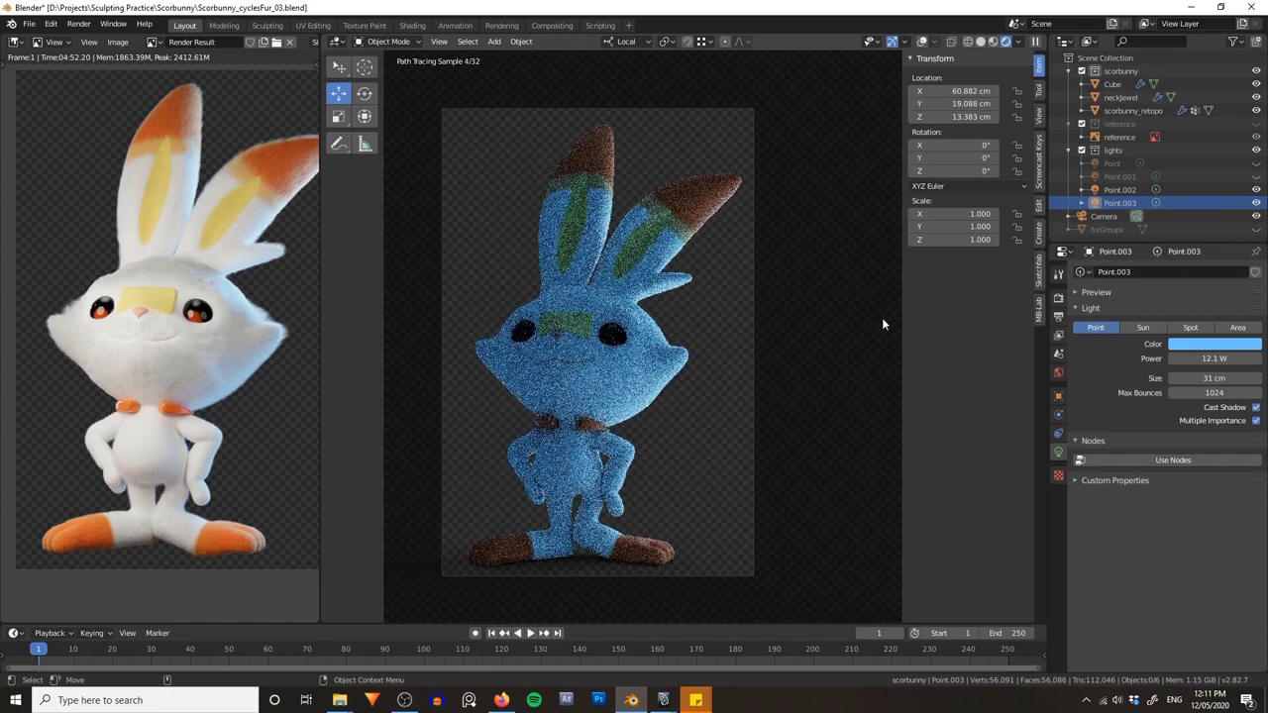
# - Lower the power of the Point.003 light to 6 W
pyautogui.click(1207, 358)
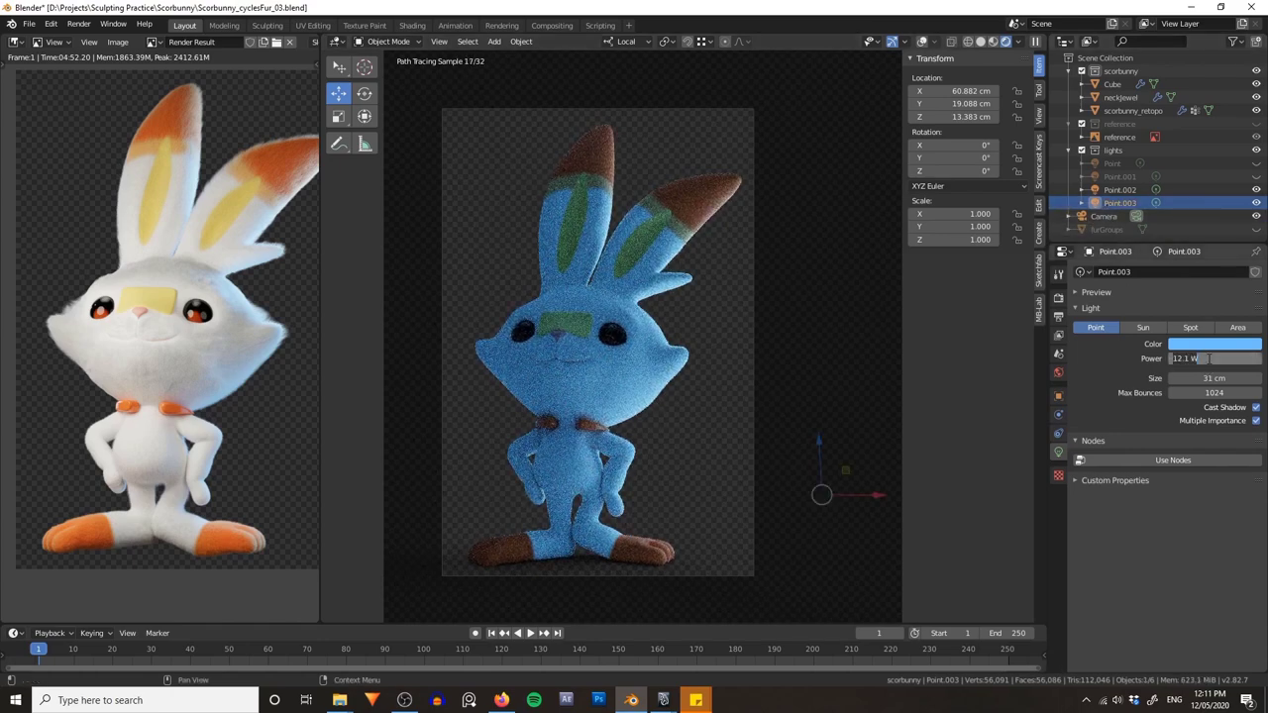
pyautogui.write('8')
pyautogui.press('Return')
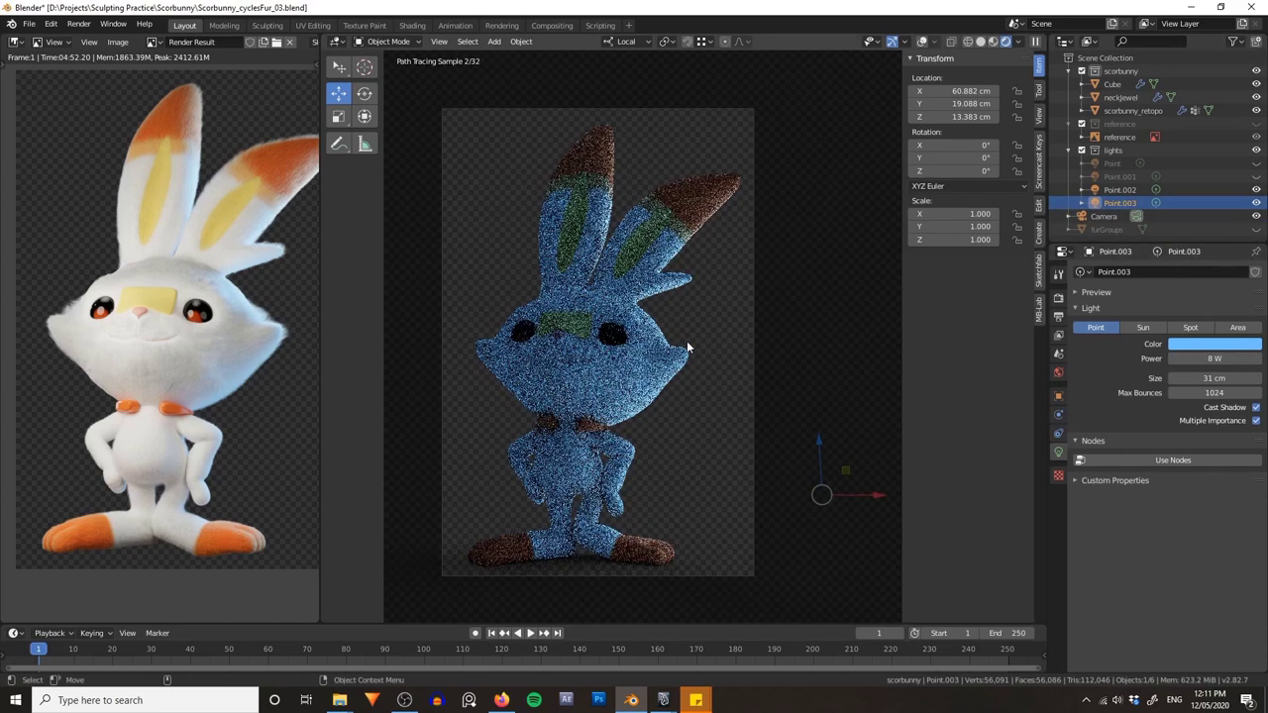
pyautogui.click(1205, 358)
pyautogui.write('6')
pyautogui.press('Return')
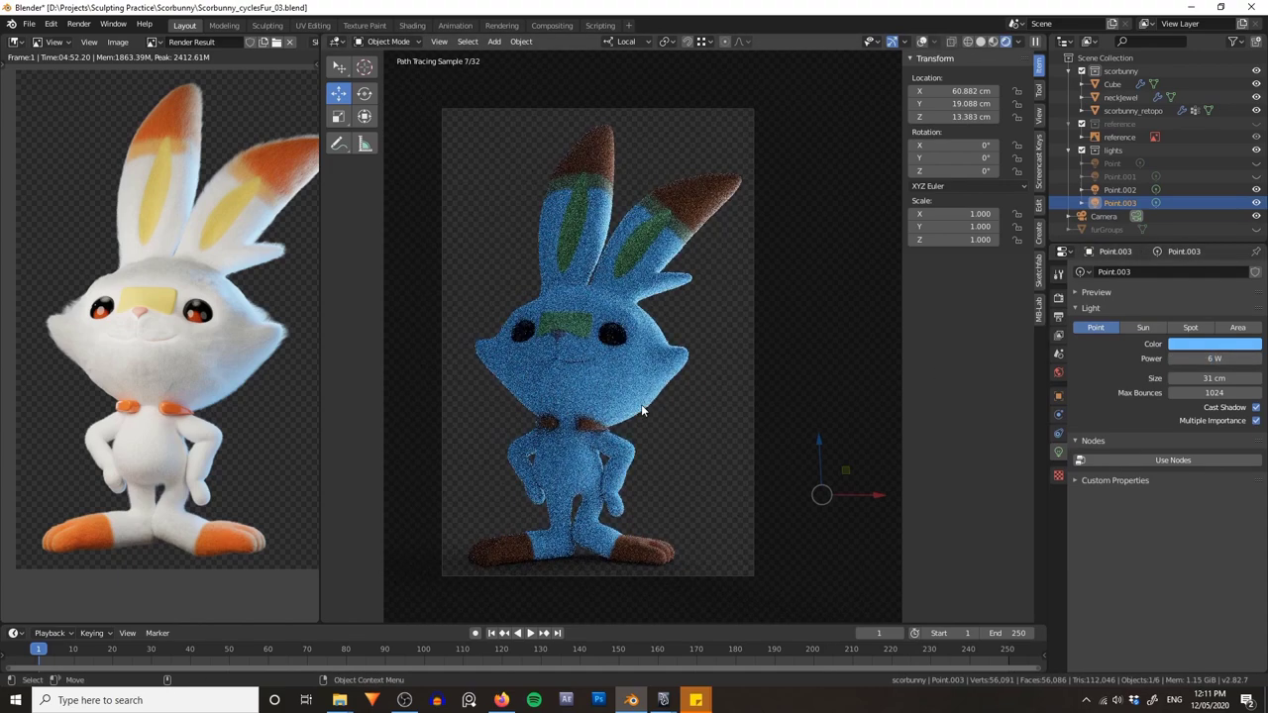
# - Show the Point and Point.001 lights again and set the power of Point.001 to 8 W
pyautogui.moveTo(1256, 178); pyautogui.dragTo(1256, 164)
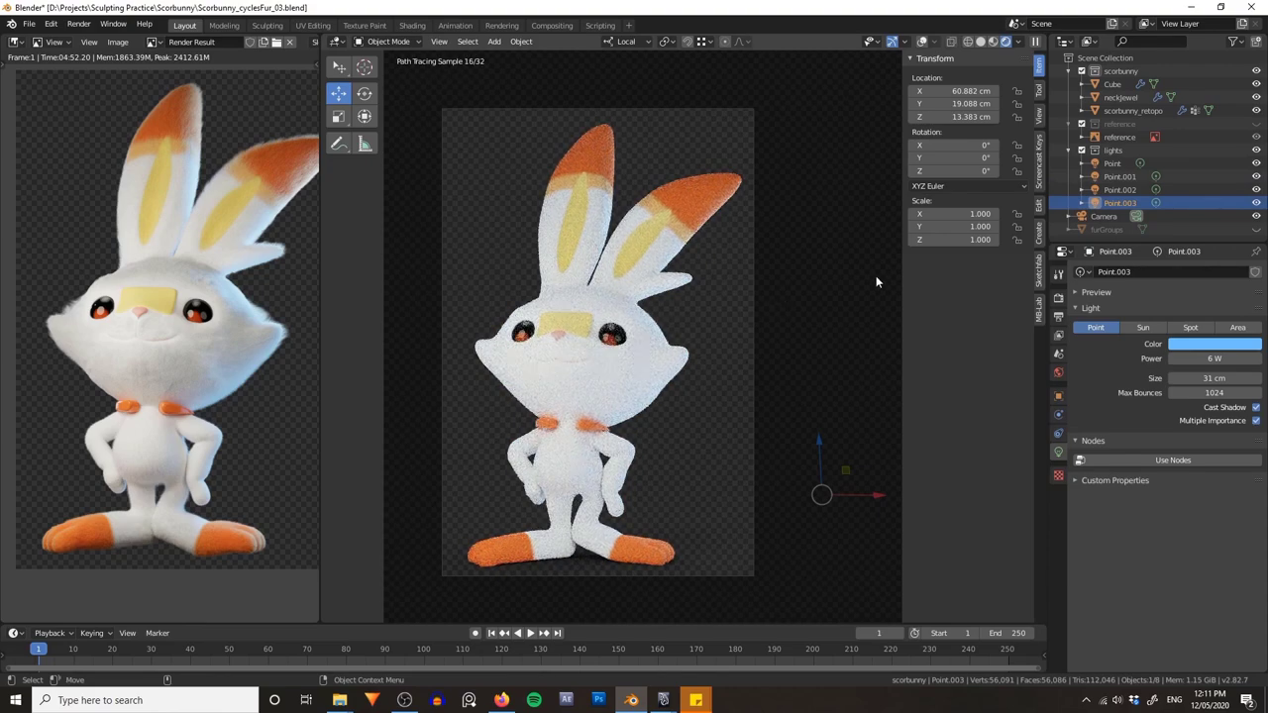
pyautogui.click(1112, 163)
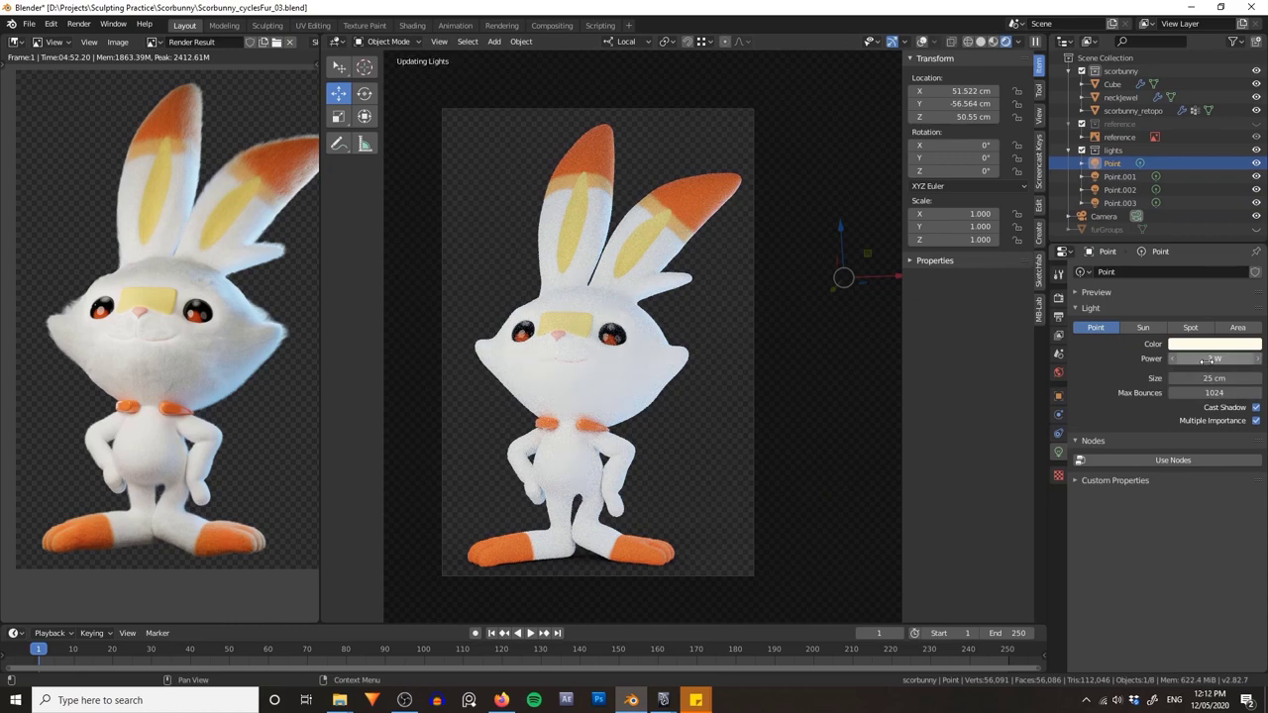
pyautogui.click(1119, 176)
pyautogui.click(1208, 358)
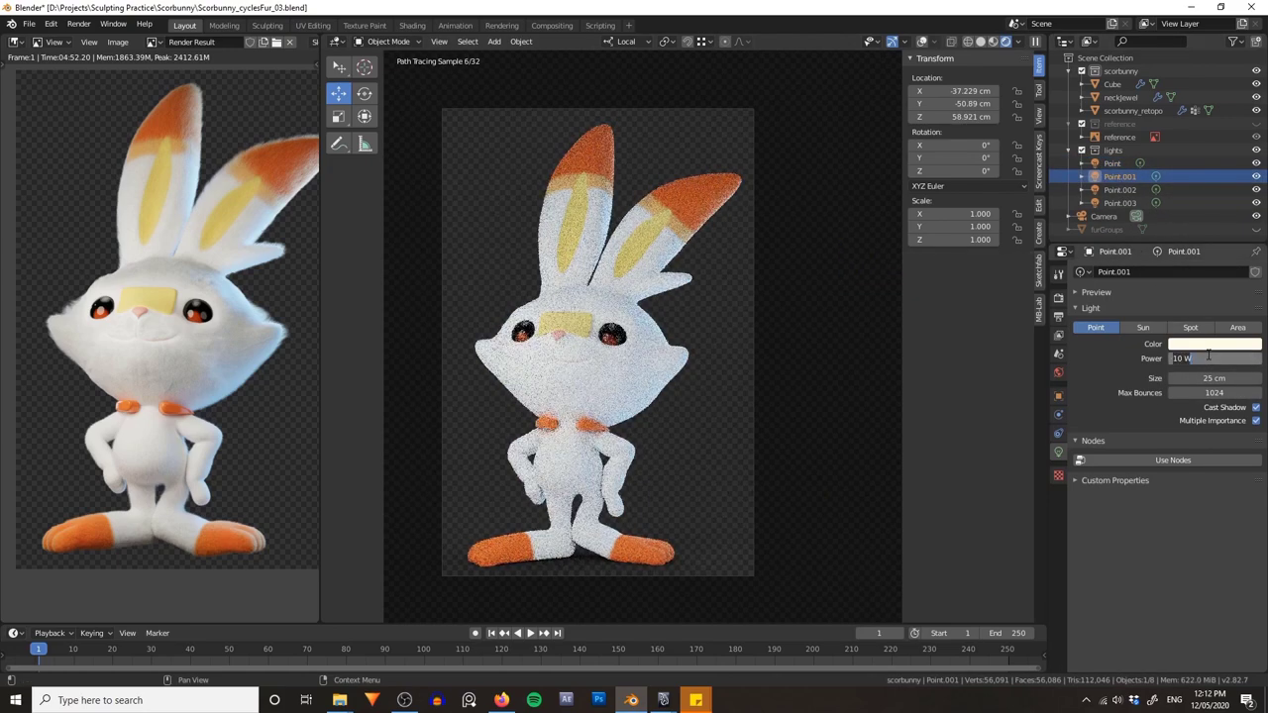
pyautogui.write('8')
pyautogui.press('Return')
# - Set the power of the Point.002 light to 7 W
pyautogui.click(1119, 189)
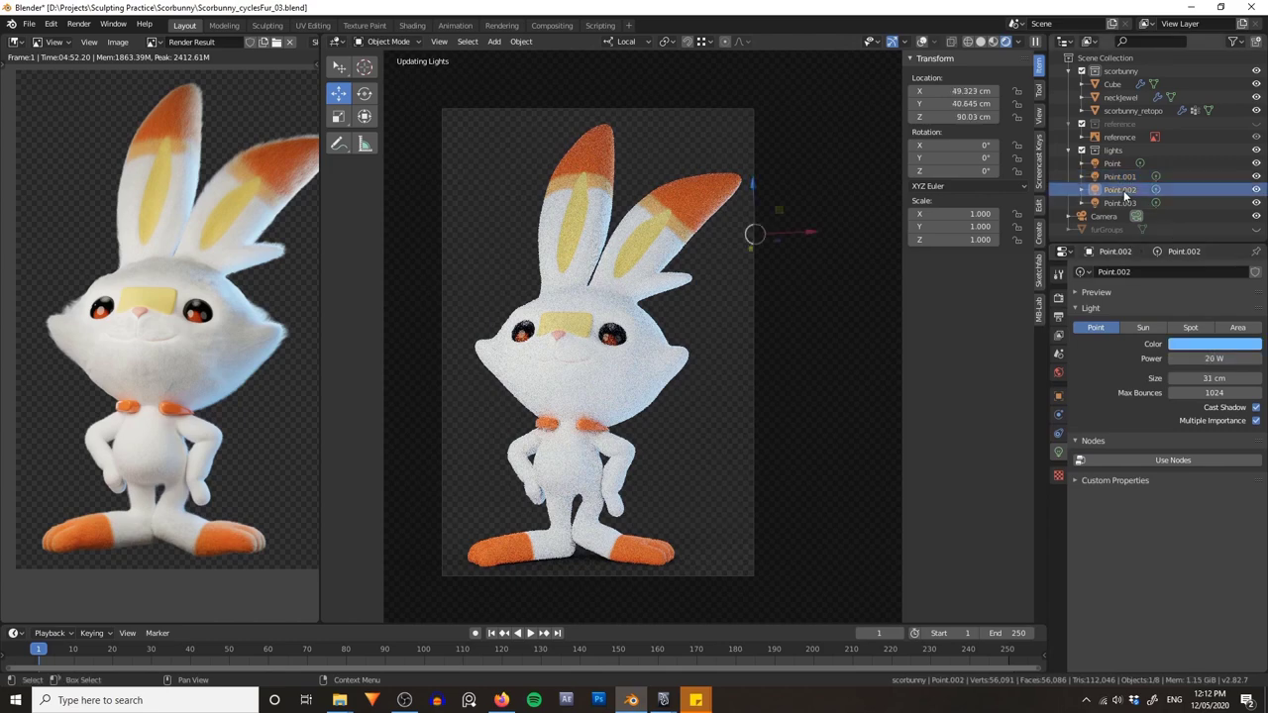
pyautogui.click(1206, 358)
pyautogui.write('7')
pyautogui.press('Return')
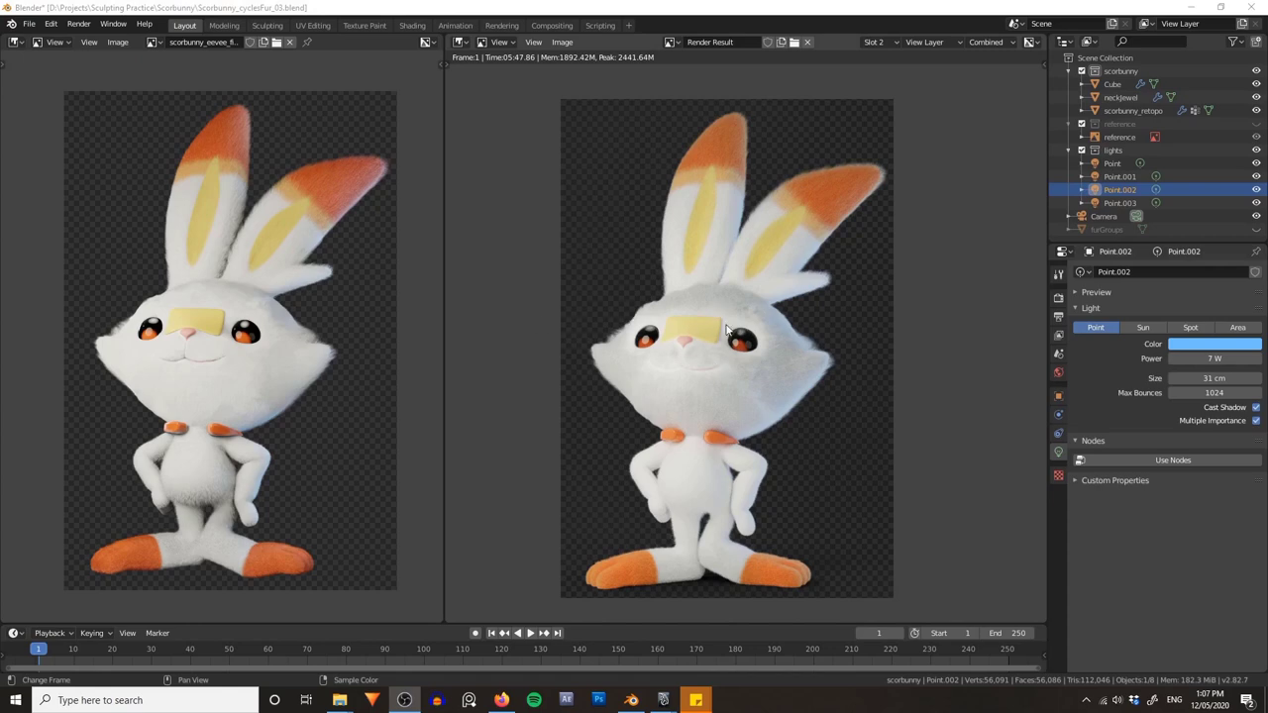
# - Examine the face fur and lighting up close in the finished Cycles render, and return to the 3D viewport
pyautogui.click(765, 381)
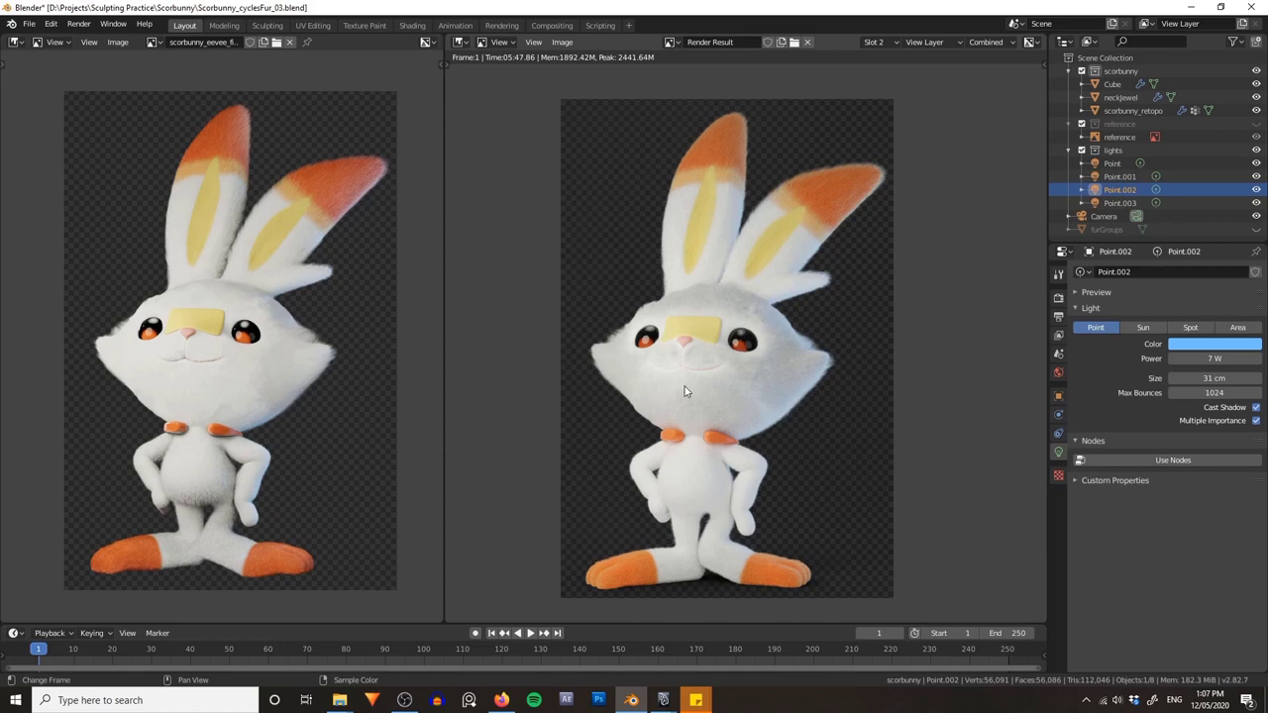
pyautogui.scroll(8, 753, 336)
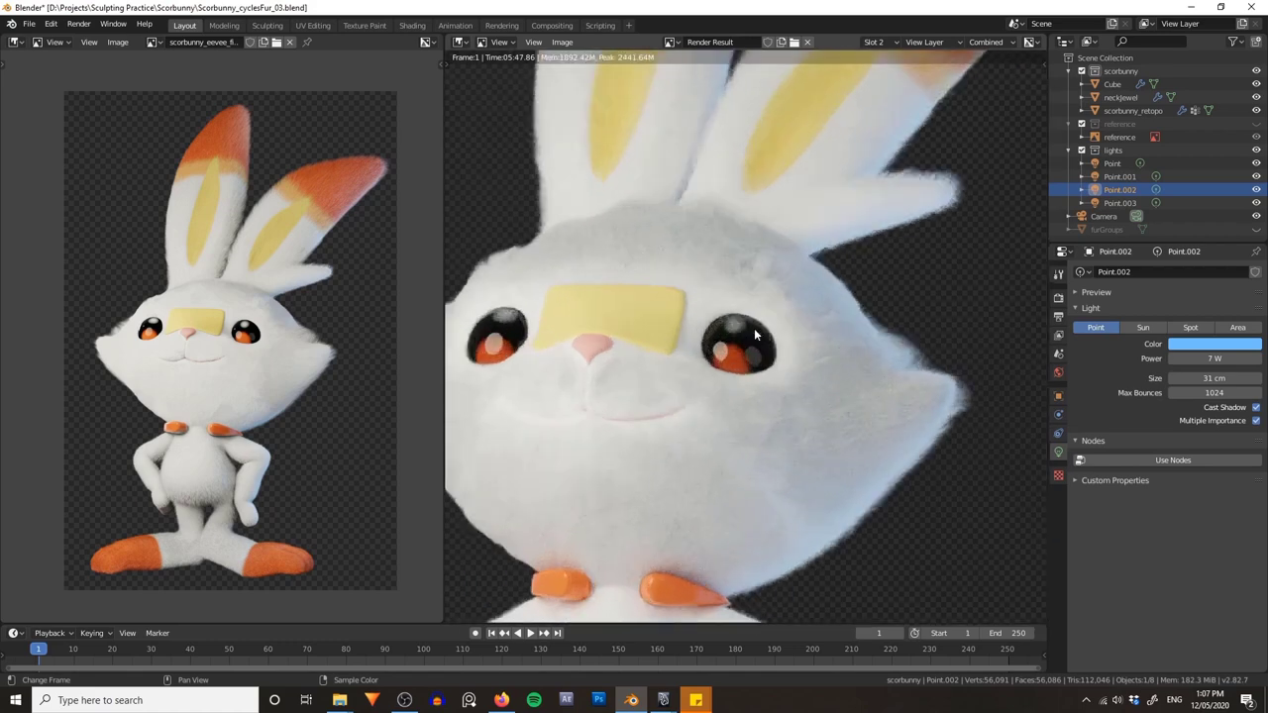
pyautogui.scroll(-4, 727, 411)
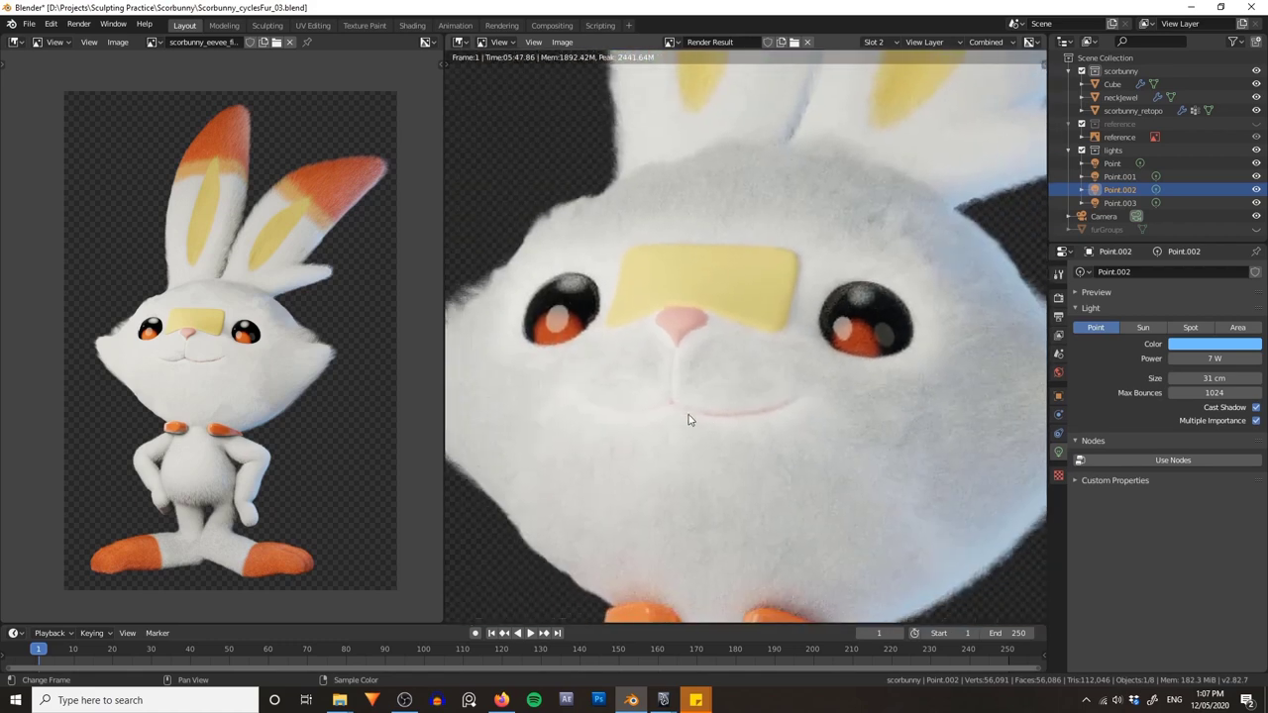
pyautogui.scroll(-3, 783, 339)
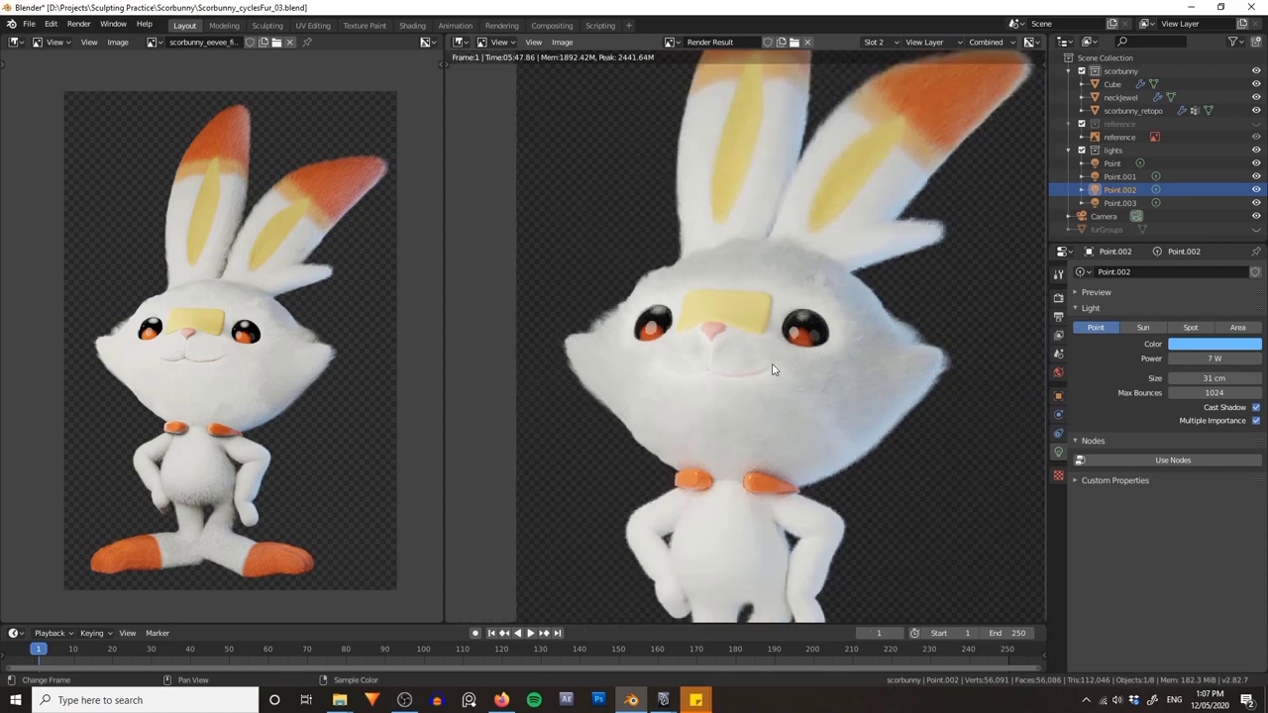
pyautogui.scroll(-3, 773, 370)
pyautogui.press('Escape')
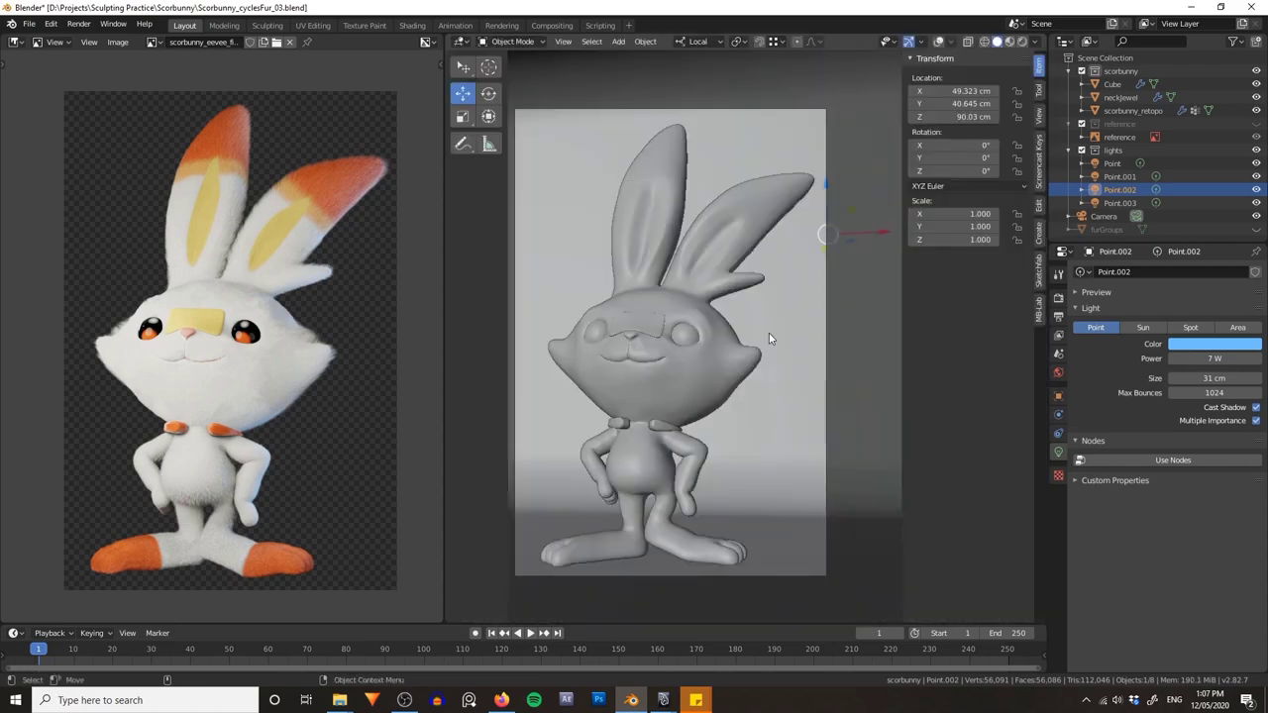
# - Turn the viewport overlays back on and display the face hair particle system of scorbunny_retopo in the viewport
pyautogui.moveTo(769, 333); pyautogui.dragTo(723, 322, button='middle')
pyautogui.hotkey('alt', 'shift', 'z')
pyautogui.click(769, 314)
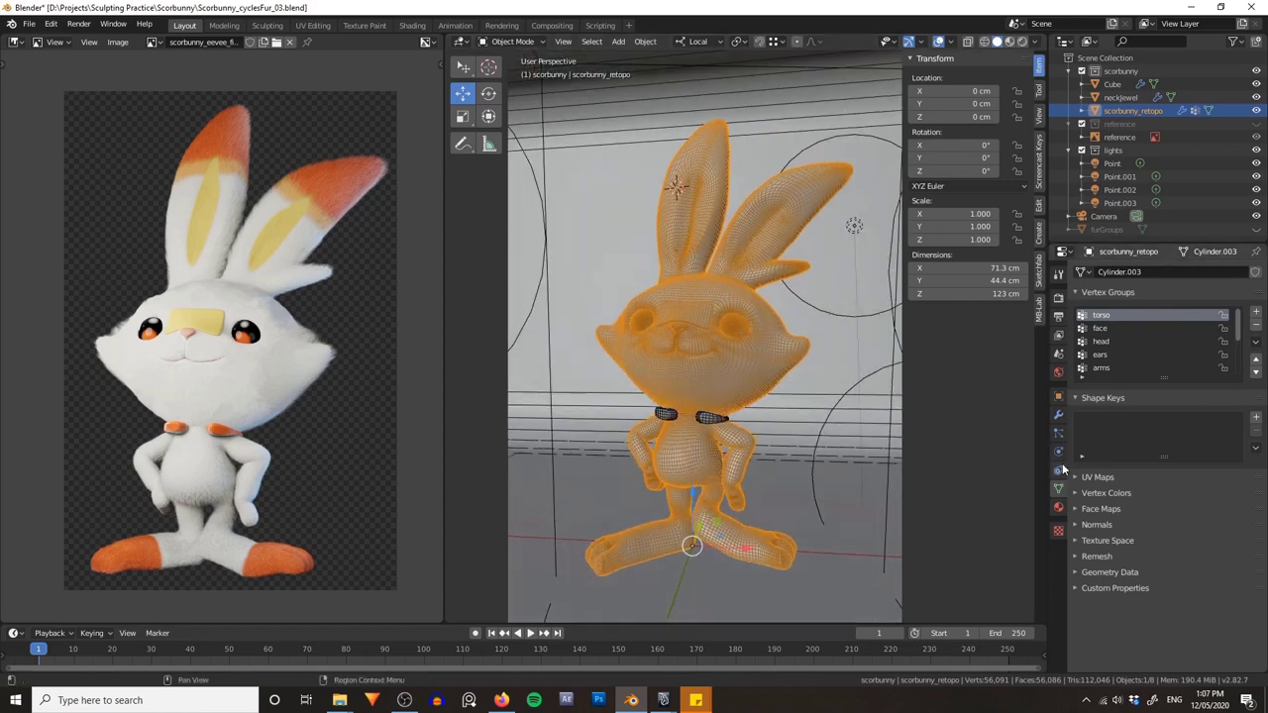
pyautogui.click(1058, 433)
pyautogui.scroll(2, 1113, 324)
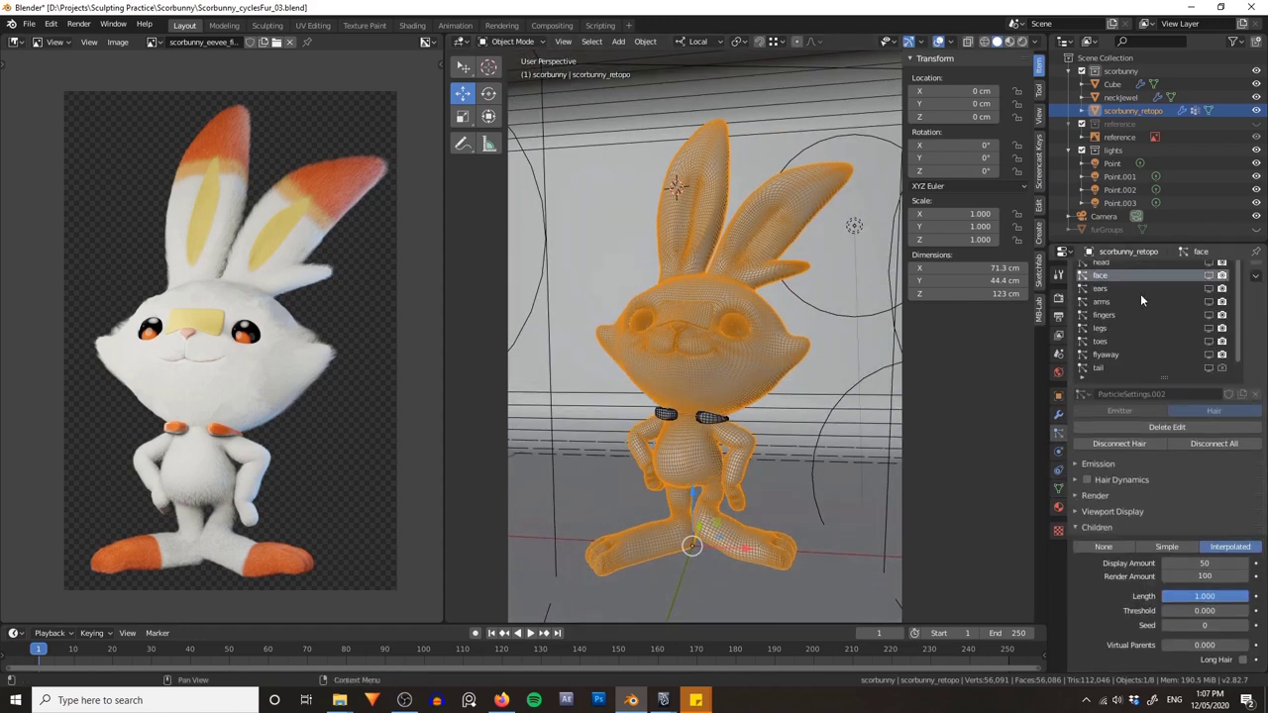
pyautogui.click(1208, 275)
# - Isolate scorbunny_retopo in local view and examine the fur around its nose and mouth up close
pyautogui.scroll(4, 750, 356)
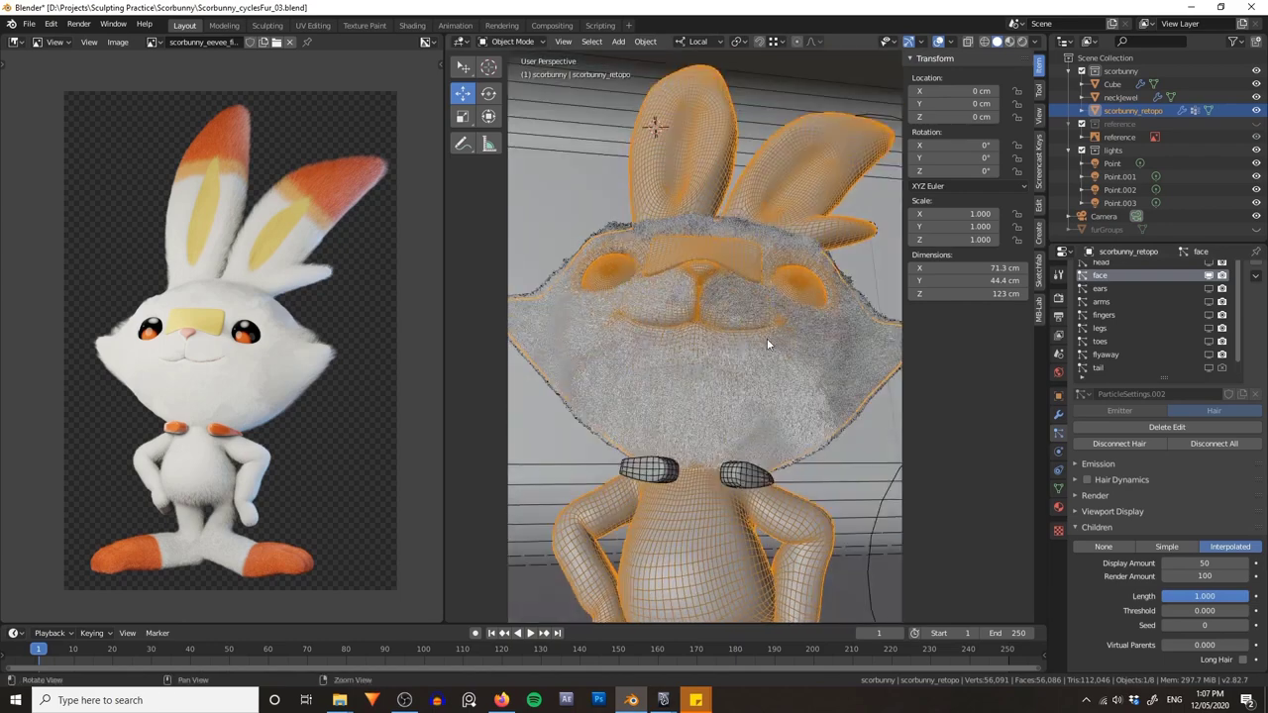
pyautogui.scroll(-1, 754, 365)
pyautogui.press('KP_Divide')
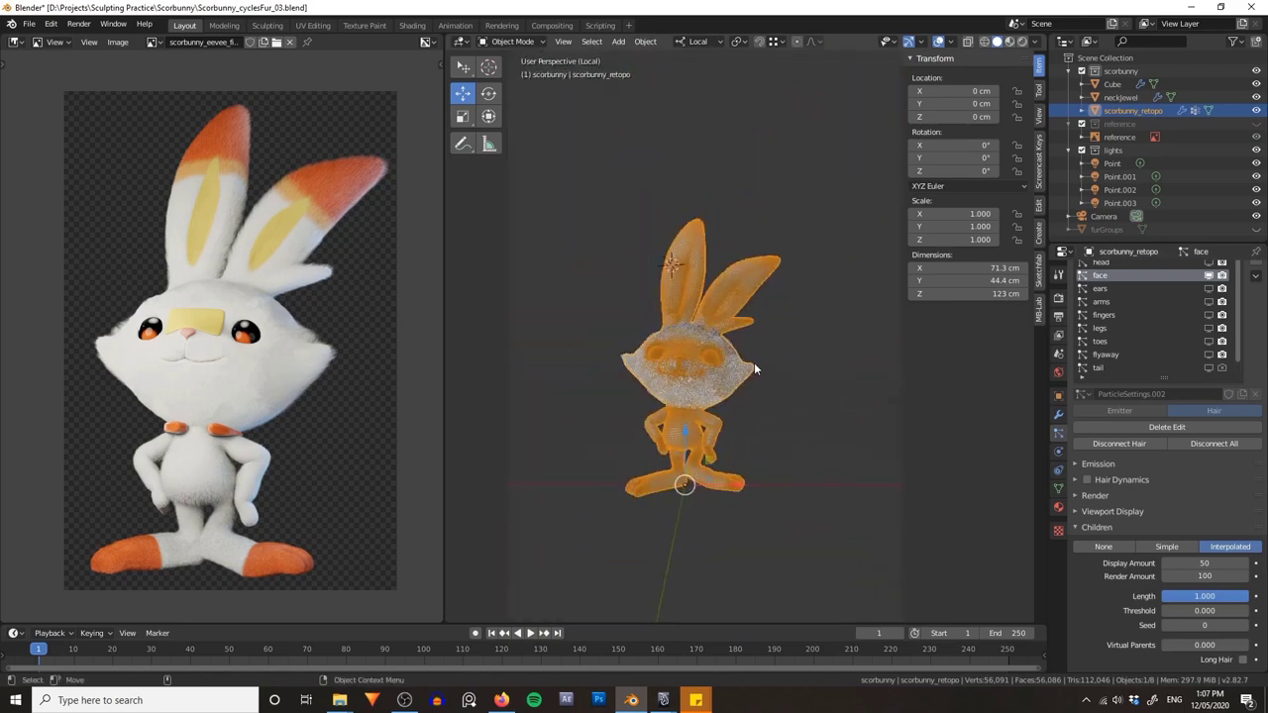
pyautogui.scroll(5, 747, 362)
pyautogui.scroll(3, 704, 357)
pyautogui.scroll(-1, 719, 363)
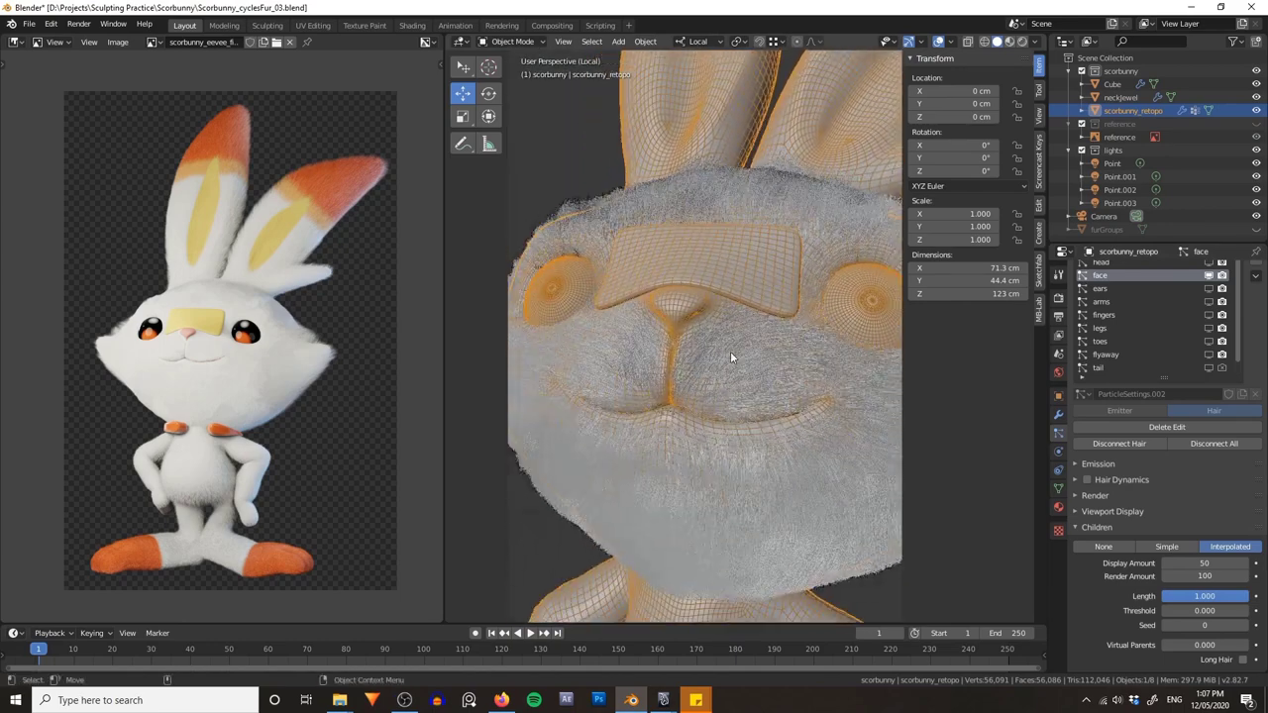
# - Put scorbunny_retopo into Weight Paint mode and make the face vertex group active
pyautogui.hotkey('ctrl', 'Tab')
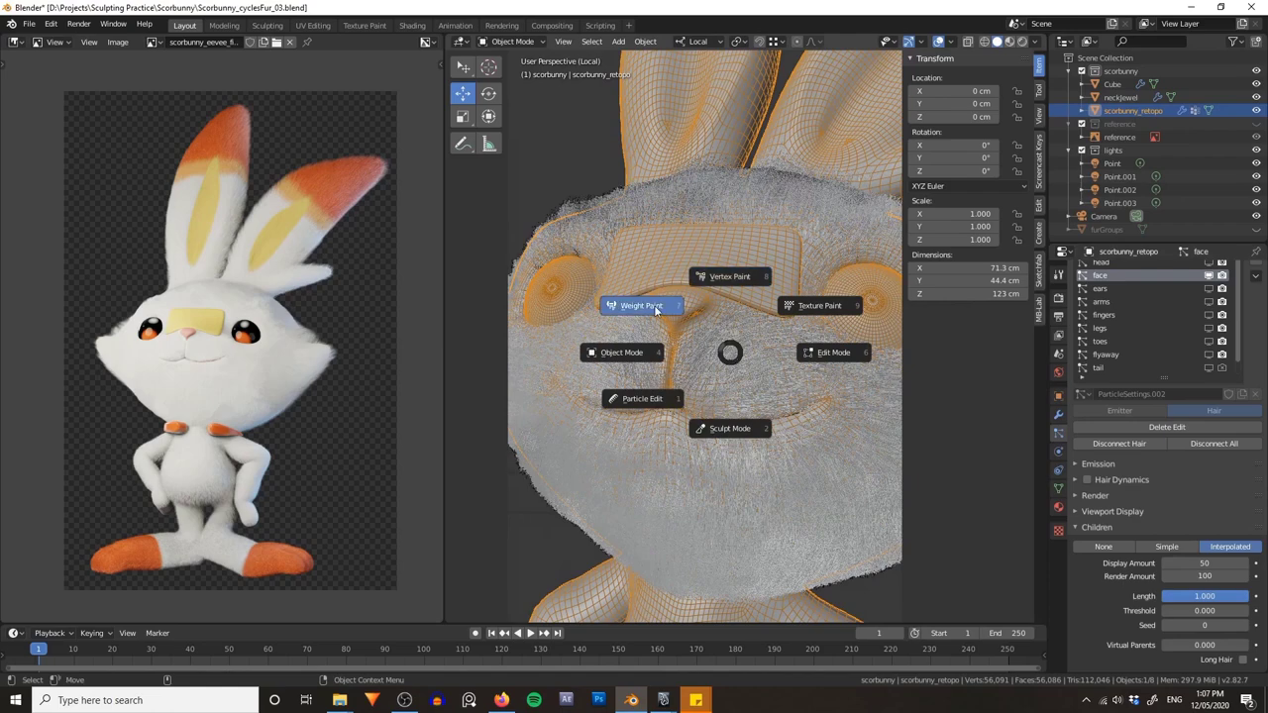
pyautogui.press('7')
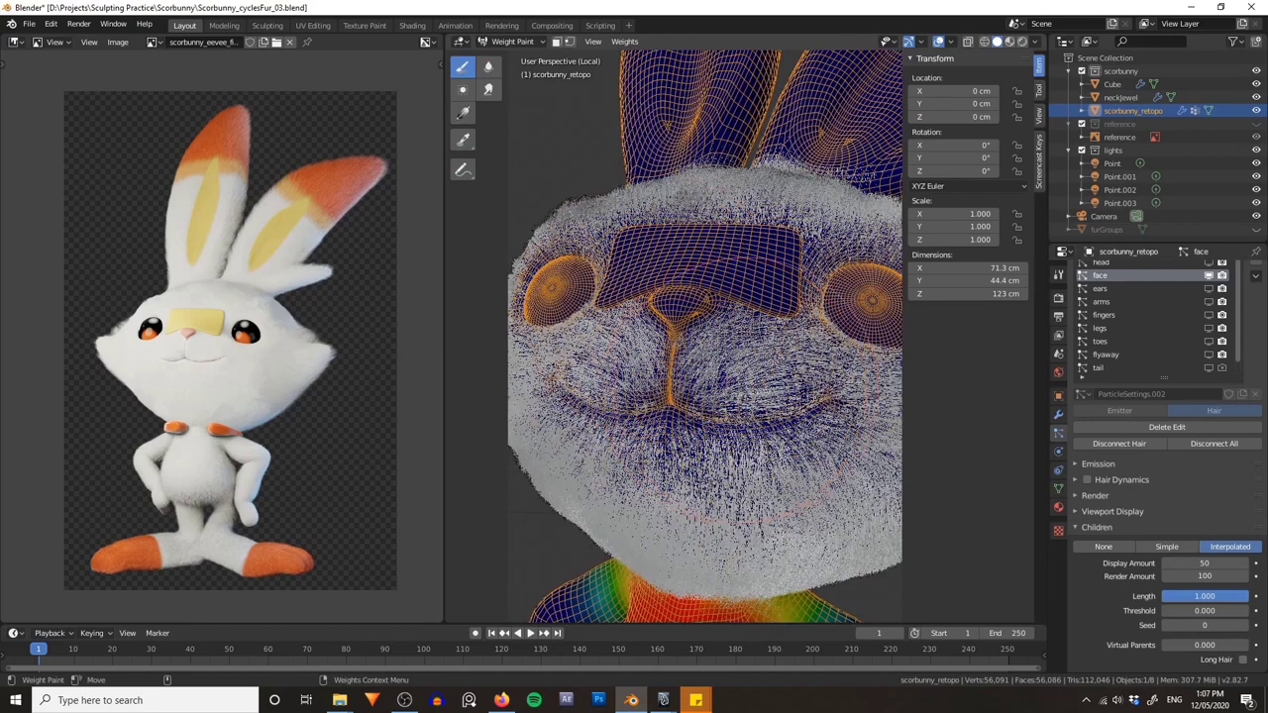
pyautogui.click(1058, 488)
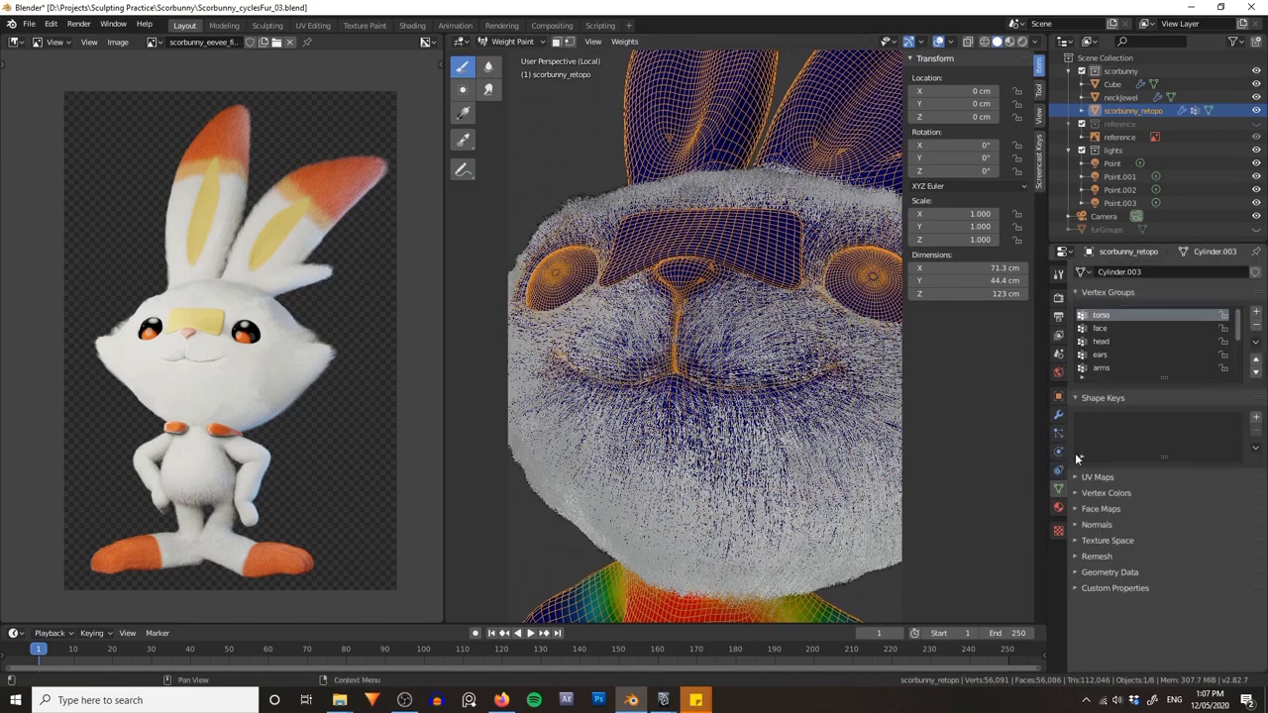
pyautogui.click(1105, 328)
pyautogui.moveTo(798, 334); pyautogui.dragTo(830, 353, button='middle')
# - Switch the weight painting brush from Draw to Add
pyautogui.press('f')
pyautogui.click(842, 357)
pyautogui.click(1059, 274)
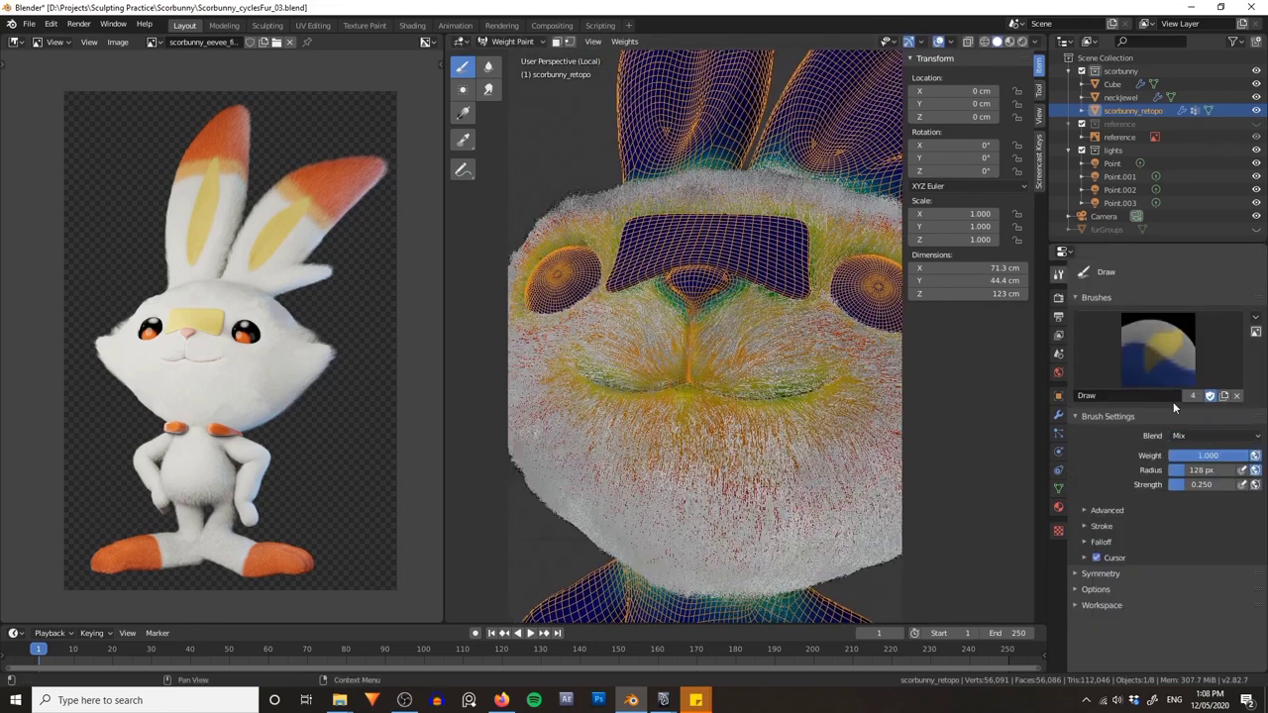
pyautogui.click(1159, 366)
pyautogui.click(842, 439)
pyautogui.moveTo(841, 397); pyautogui.dragTo(766, 451, button='middle')
pyautogui.moveTo(767, 462); pyautogui.dragTo(580, 439)
pyautogui.moveTo(763, 347)
pyautogui.mouseDown(button='middle')
pyautogui.moveTo(686, 404)
pyautogui.moveTo(738, 428)
pyautogui.moveTo(673, 410)
pyautogui.moveTo(614, 421)
pyautogui.moveTo(680, 413)
pyautogui.moveTo(684, 433)
pyautogui.moveTo(729, 426)
pyautogui.moveTo(697, 420)
pyautogui.mouseUp(button='middle')
pyautogui.hotkey('ctrl', 'z')
pyautogui.hotkey('ctrl', 'z')
# - Reduce the Add brush radius to 63 px and paint more weight onto the face vertex group
pyautogui.press('f')
pyautogui.click(687, 427)
pyautogui.moveTo(691, 368); pyautogui.dragTo(595, 432)
pyautogui.moveTo(852, 377); pyautogui.dragTo(764, 419, button='middle')
pyautogui.scroll(2, 764, 418)
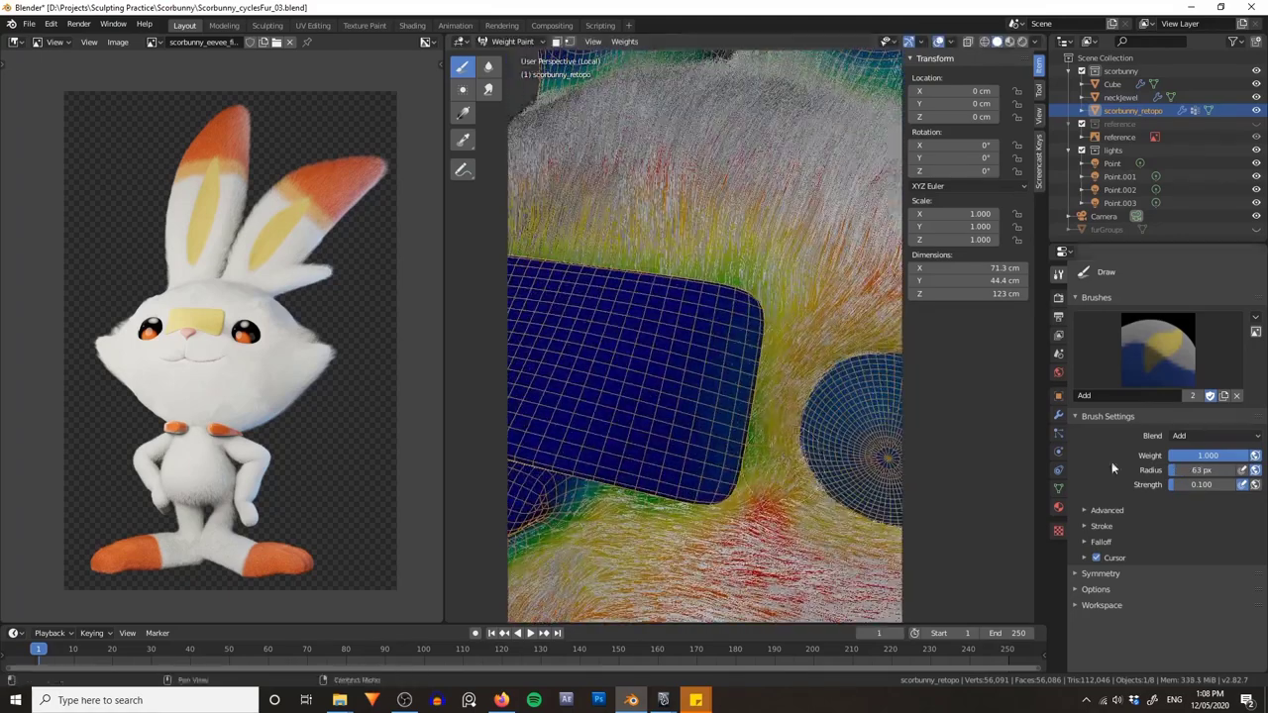
# - Select the whole patch above the nose in Edit Mode, remove it from the face vertex group, and return to Object Mode
pyautogui.press('Tab')
pyautogui.hotkey('ctrl', 'l')
pyautogui.click(1058, 488)
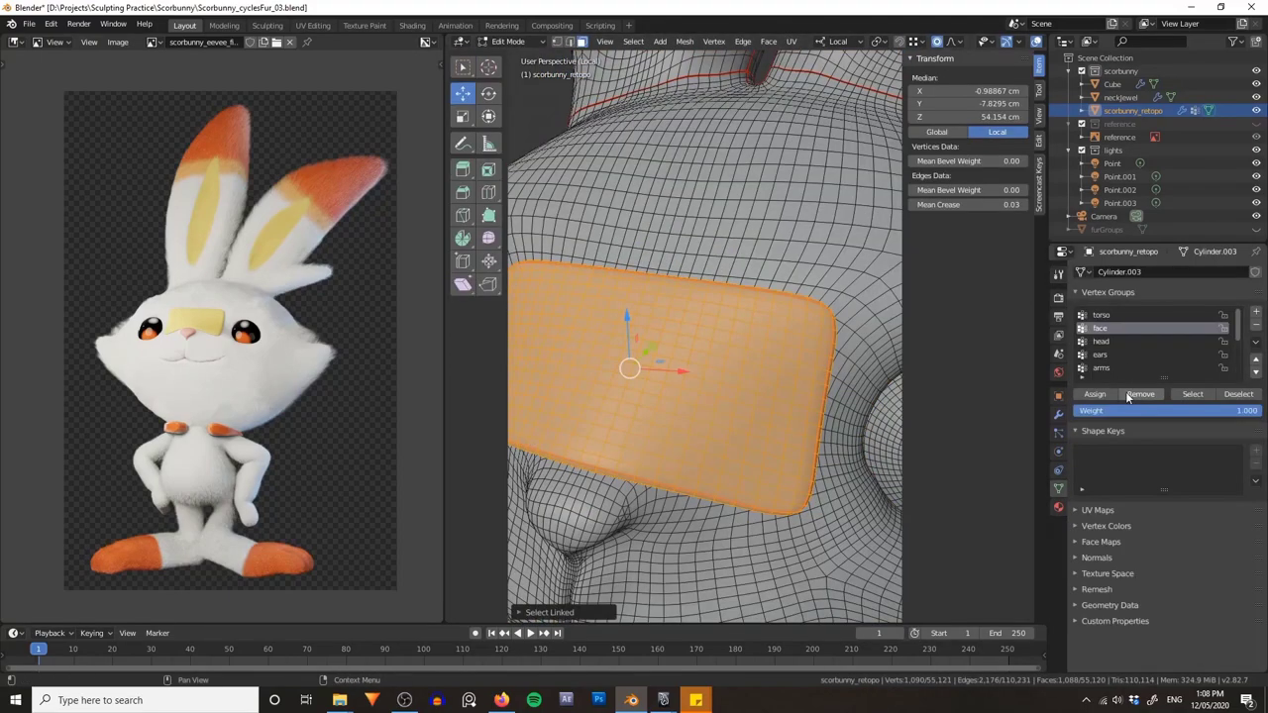
pyautogui.click(1126, 394)
pyautogui.scroll(-4, 752, 366)
pyautogui.moveTo(752, 366); pyautogui.dragTo(810, 303, button='middle')
pyautogui.press('Tab')
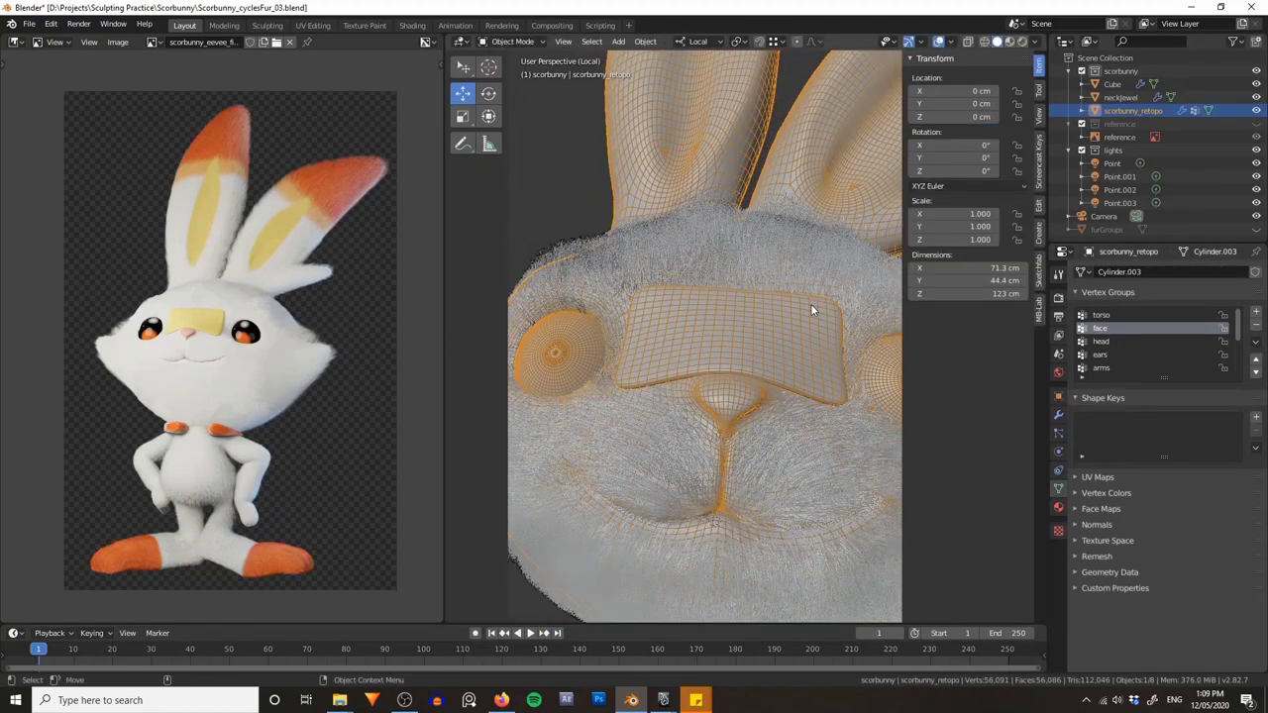
# - Return to the camera view and hide the face hair particle system in the viewport
pyautogui.press('KP_0')
pyautogui.click(1059, 433)
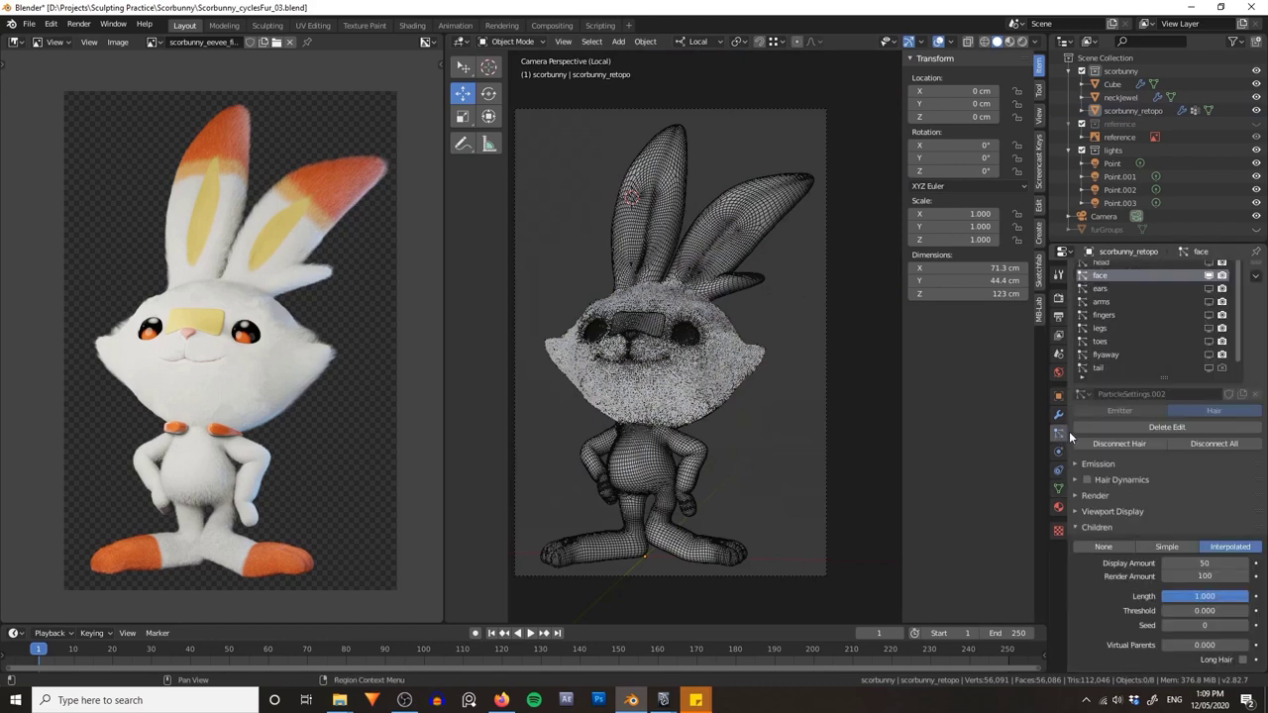
pyautogui.click(1209, 277)
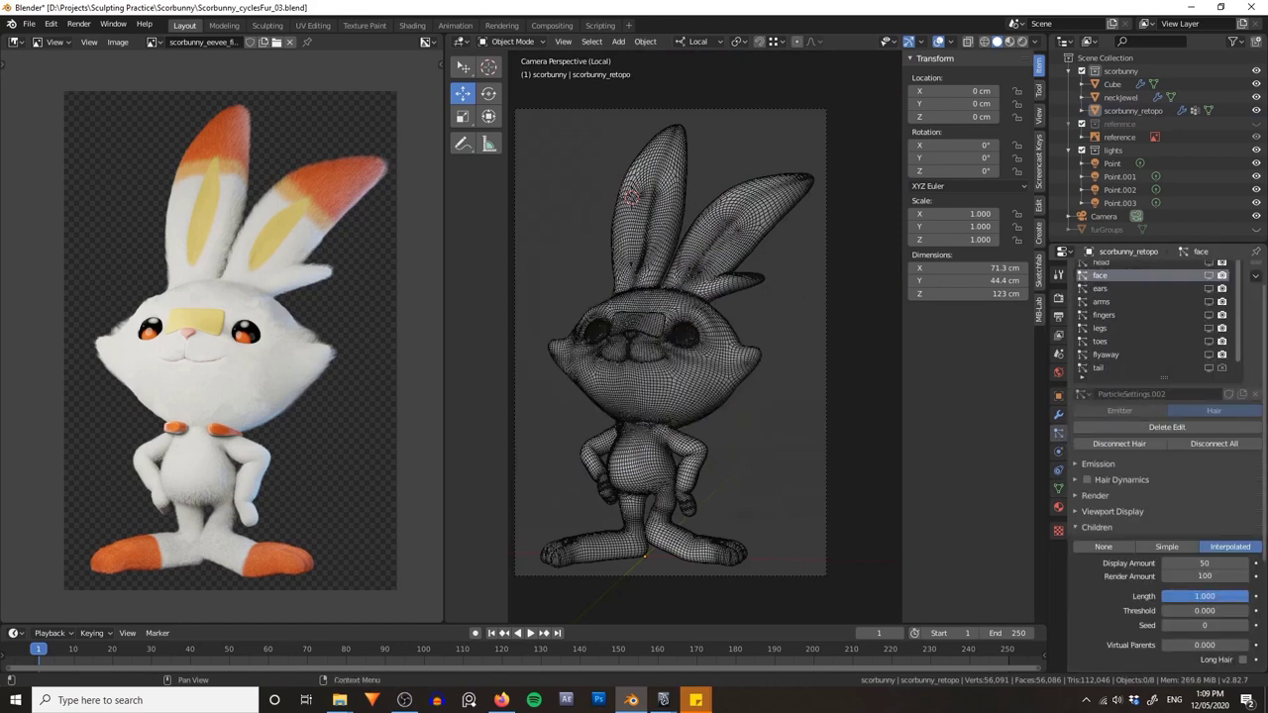
# - Swap the 3D viewport for the Image Editor and examine the last render beside the Eevee reference render
pyautogui.click(460, 41)
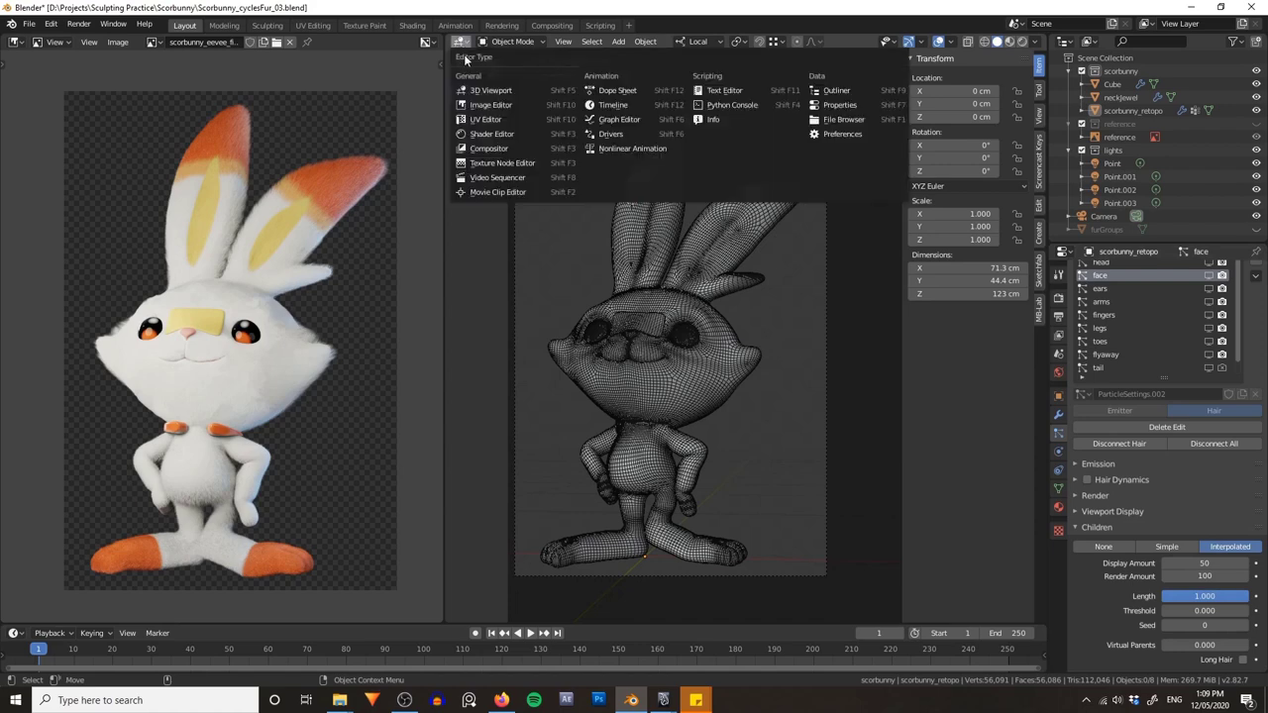
pyautogui.click(486, 106)
pyautogui.scroll(3, 670, 306)
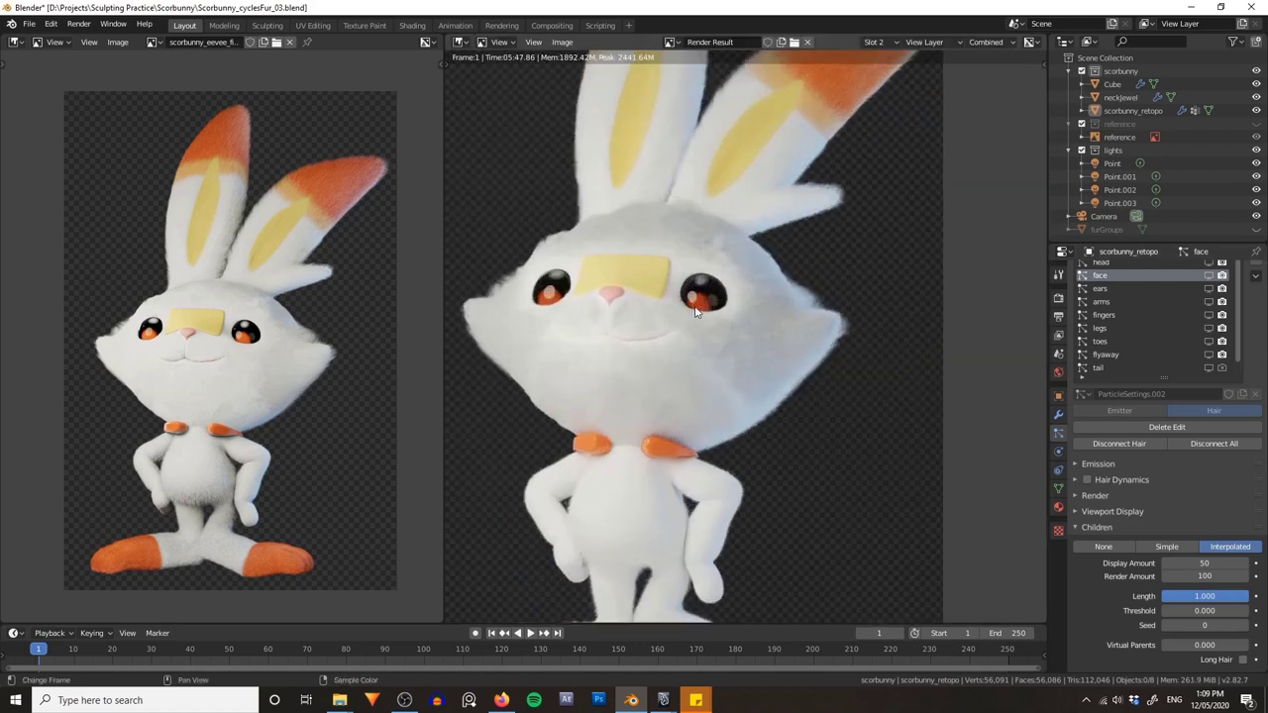
pyautogui.scroll(-4, 734, 386)
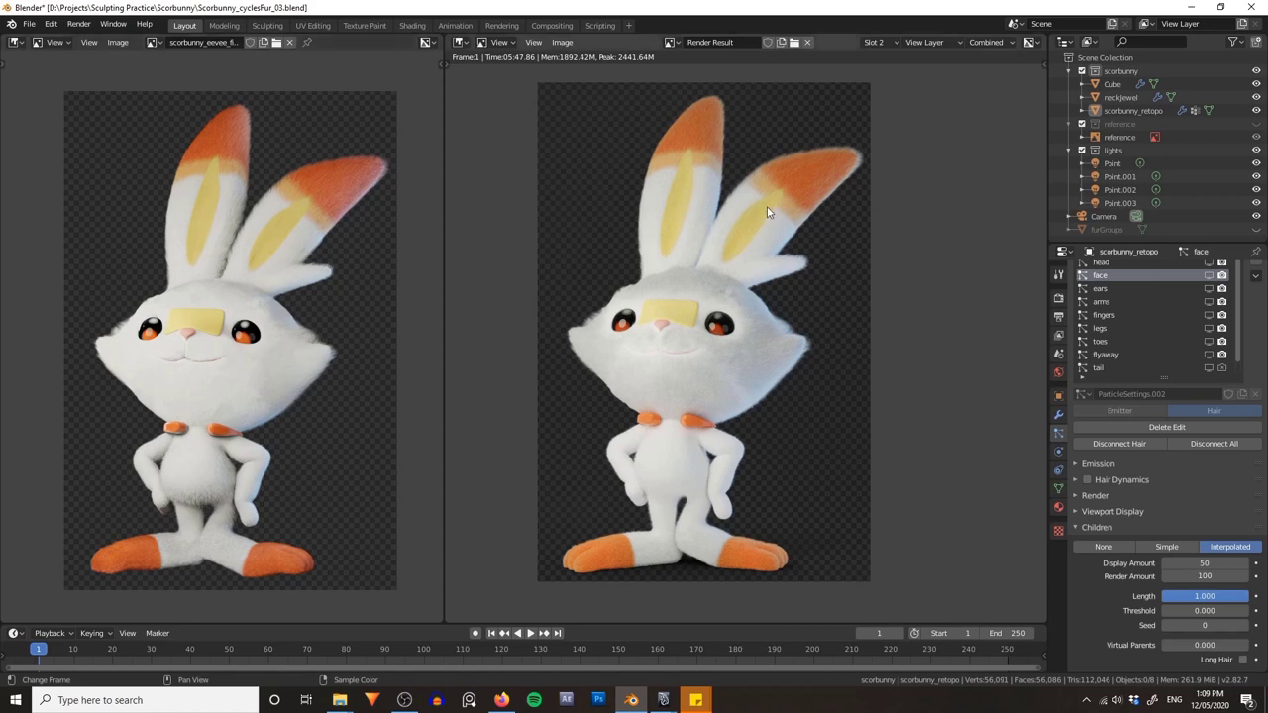
# - Enable the Ambient Occlusion pass for the view layer
pyautogui.click(1060, 337)
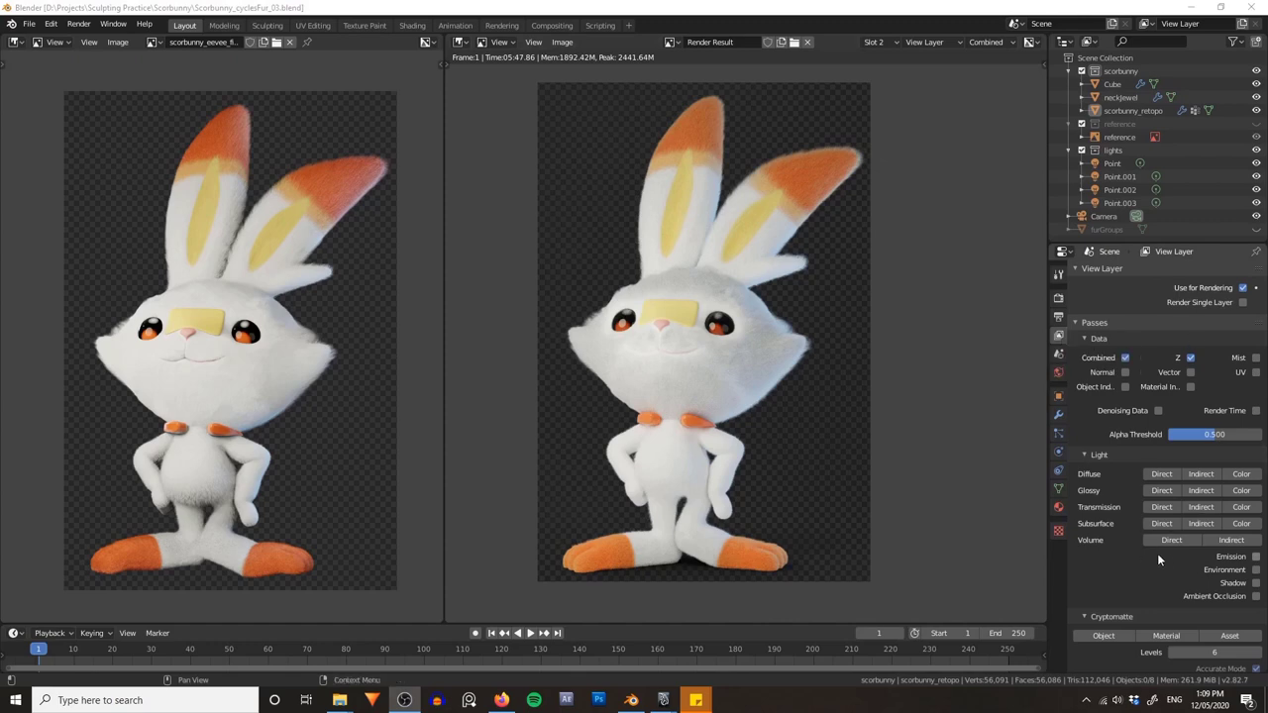
pyautogui.scroll(-1, 1162, 553)
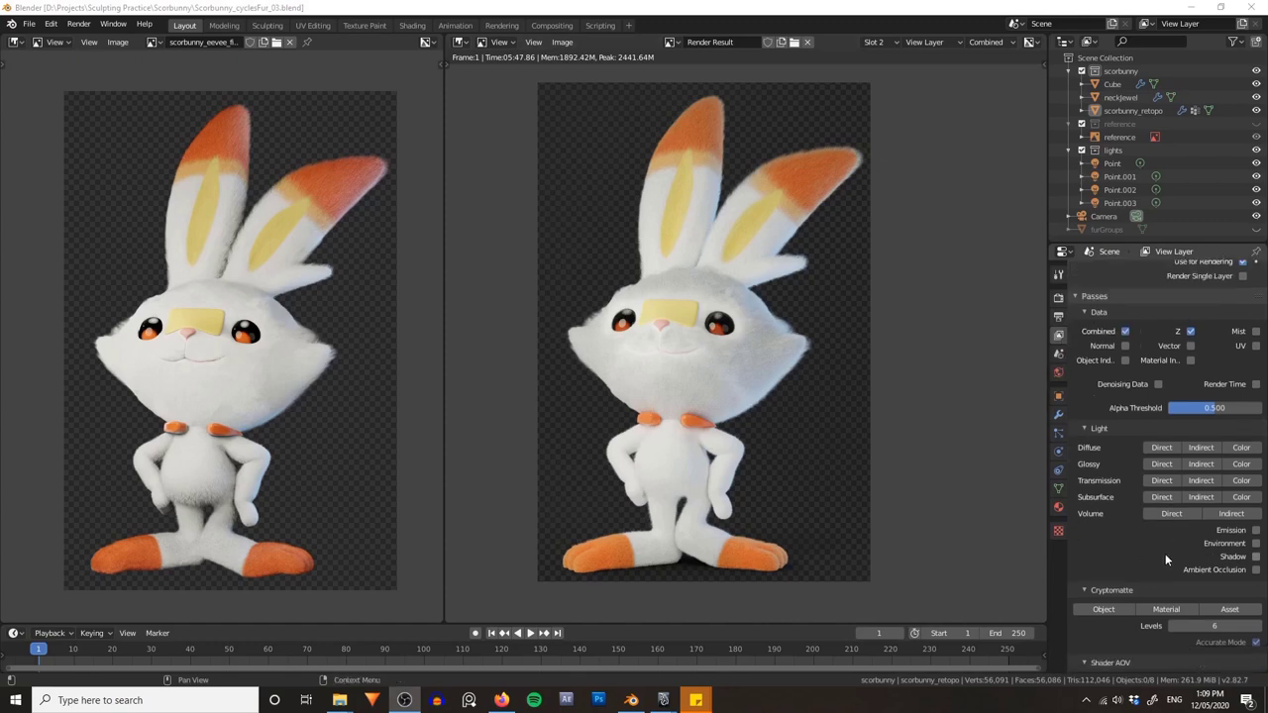
pyautogui.click(1256, 570)
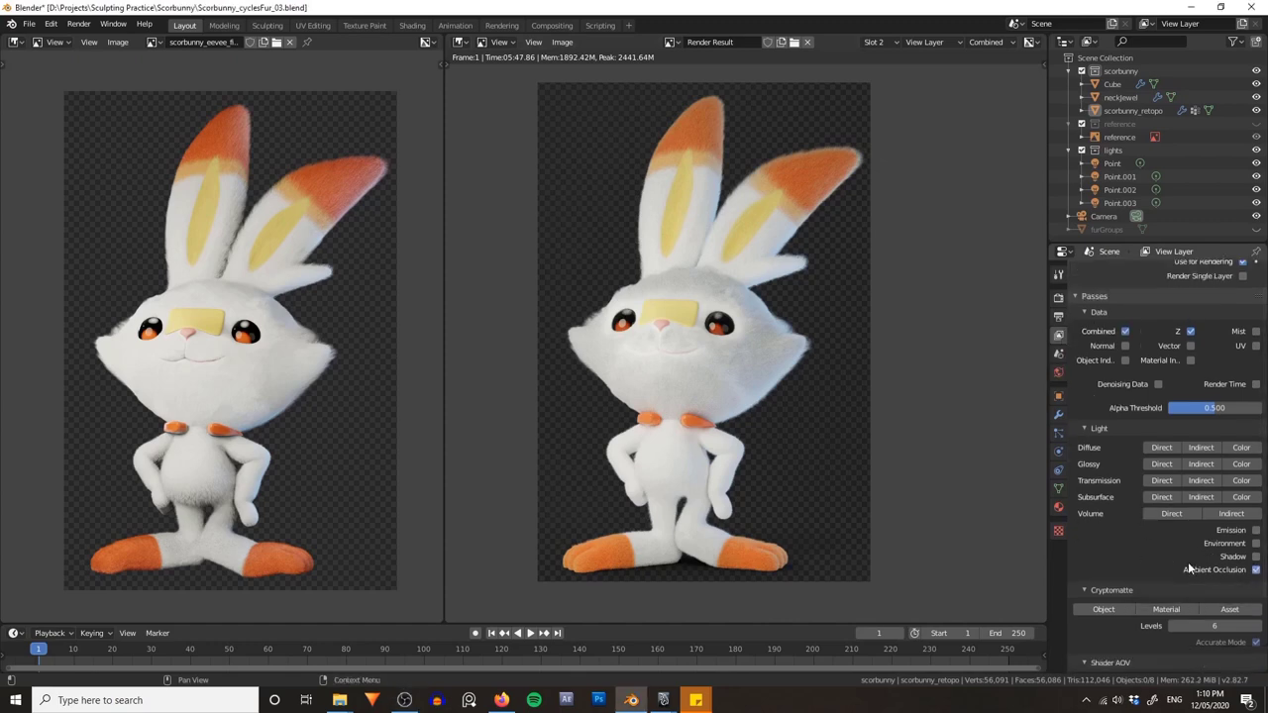
pyautogui.scroll(-1, 1190, 555)
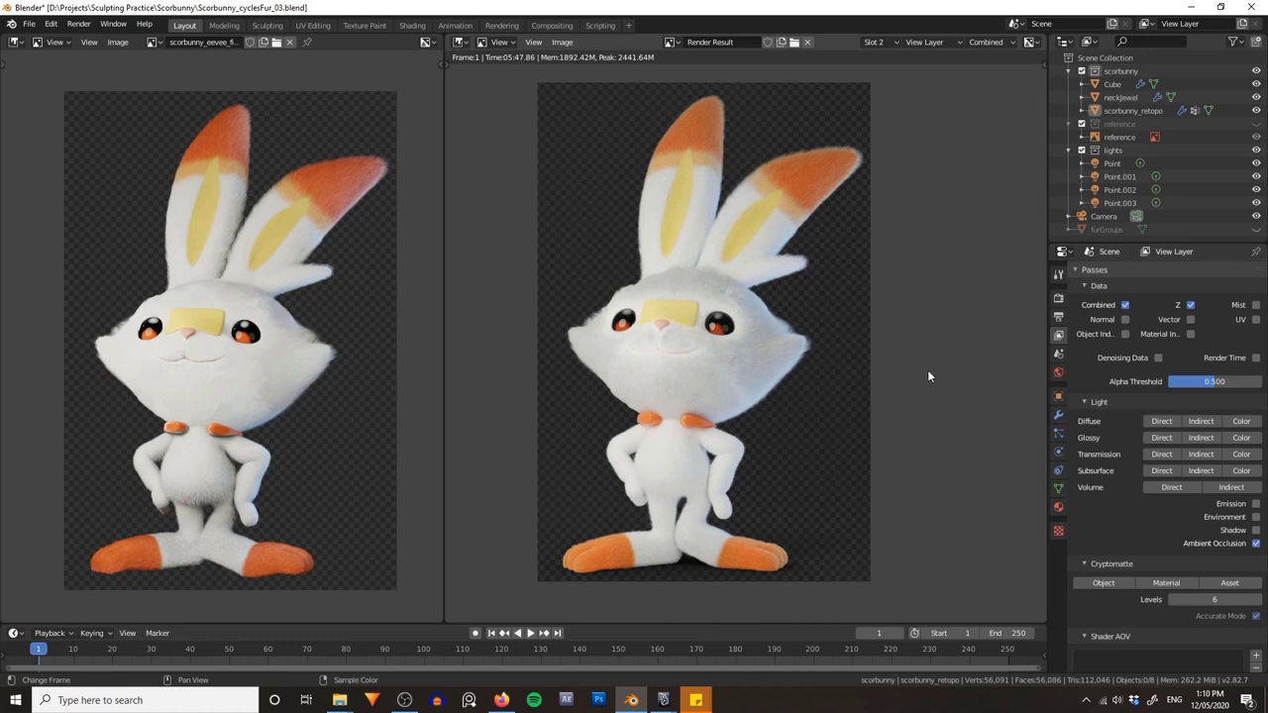
# - Set the world's ambient occlusion distance to 1 cm
pyautogui.click(1058, 372)
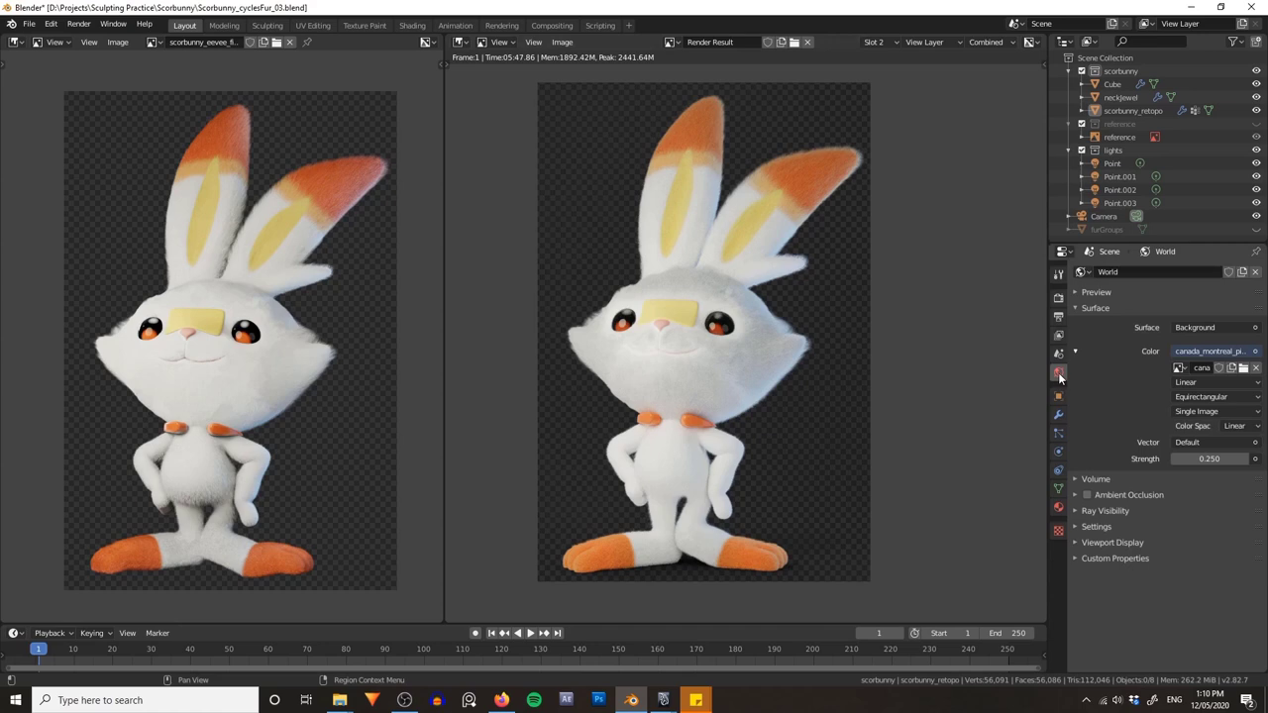
pyautogui.click(1114, 495)
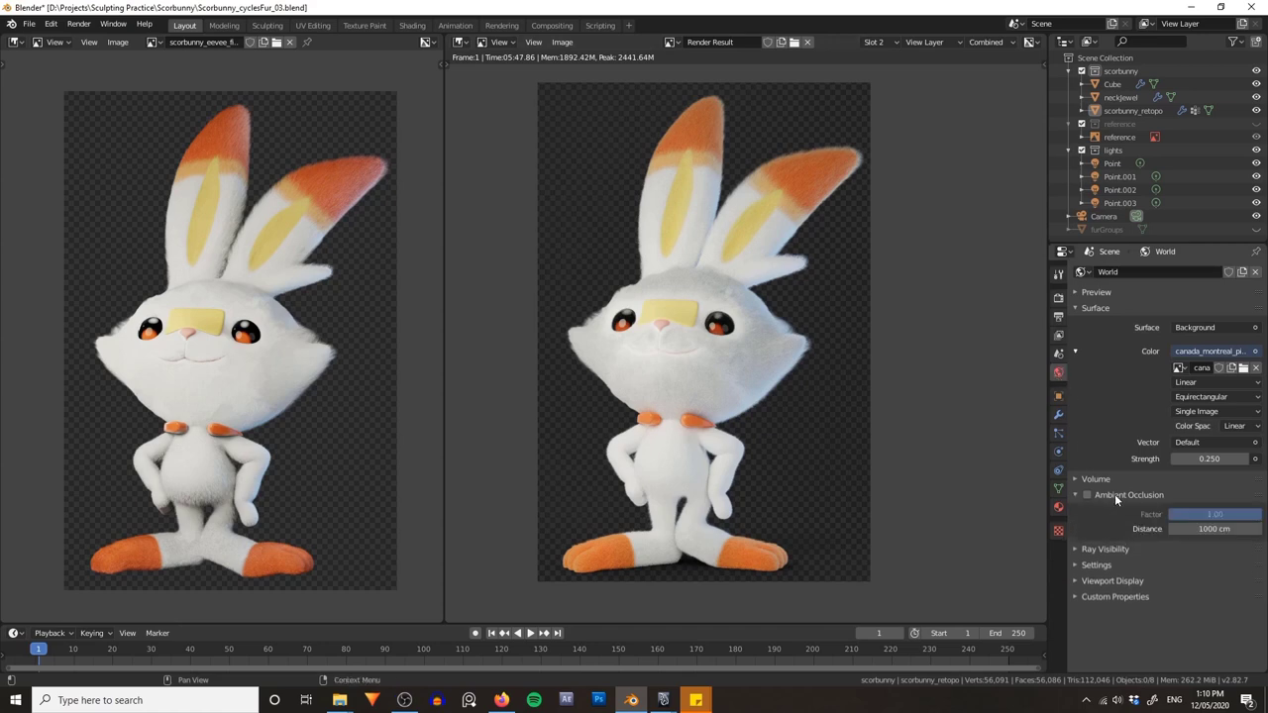
pyautogui.click(1214, 530)
pyautogui.write('1')
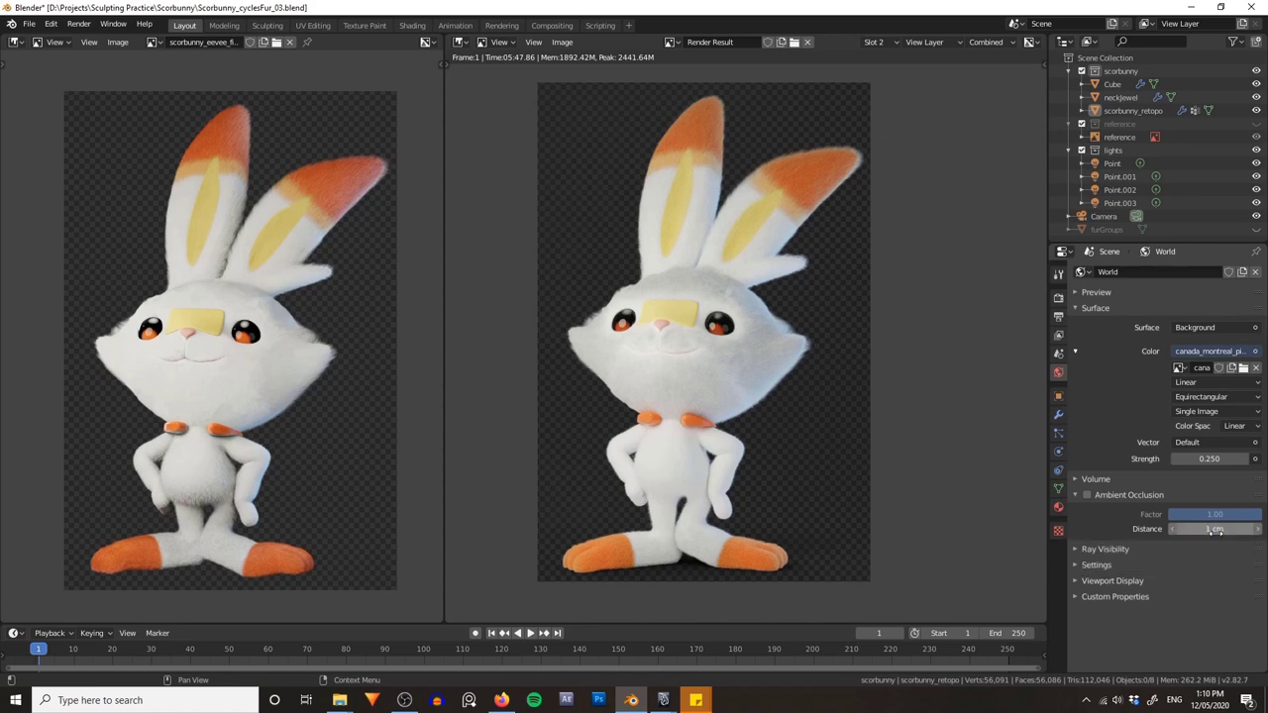
pyautogui.press('Return')
# - Enable the Denoising Data pass for the view layer
pyautogui.click(1057, 317)
pyautogui.click(1059, 354)
pyautogui.click(1058, 336)
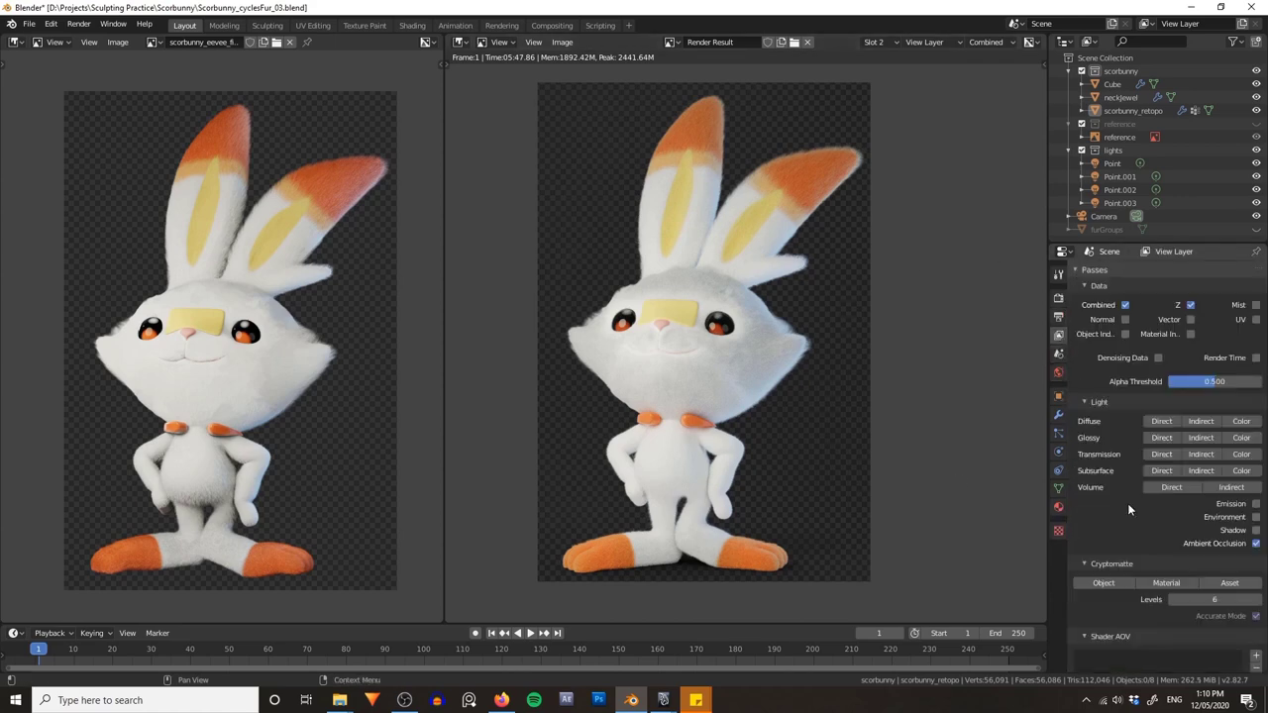
pyautogui.scroll(-3, 1173, 552)
pyautogui.scroll(3, 1163, 476)
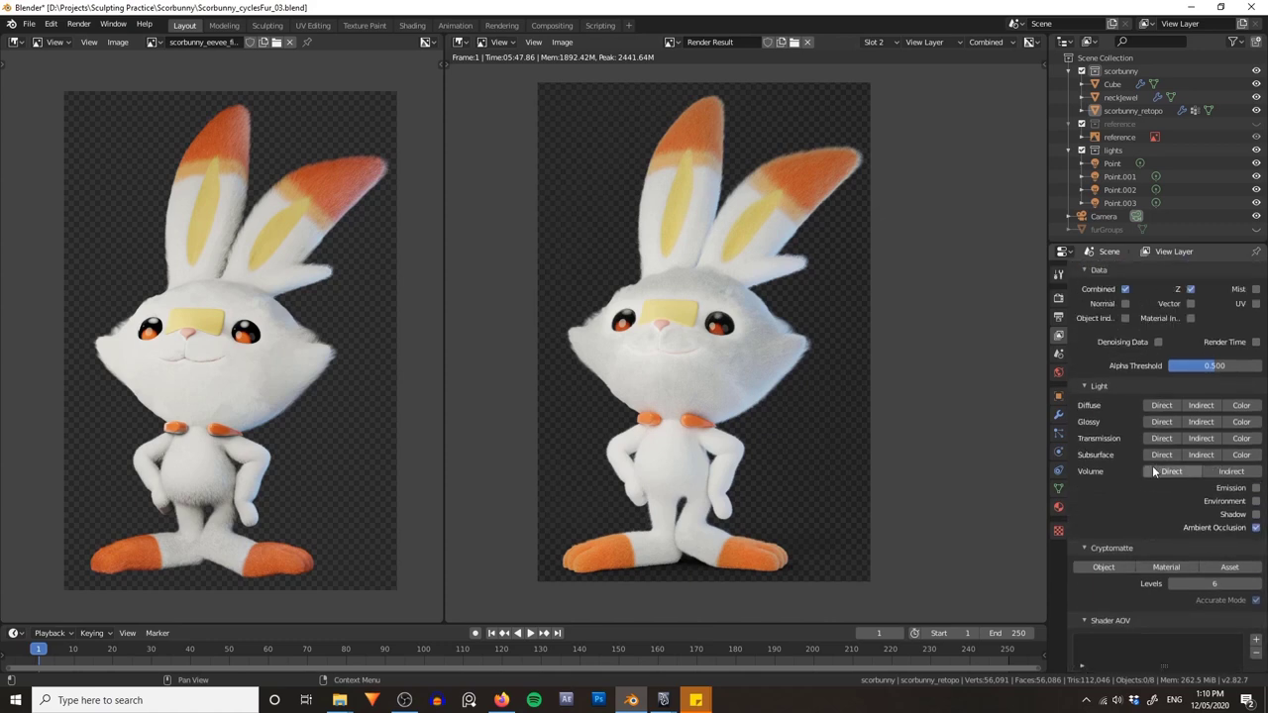
pyautogui.scroll(1, 1161, 461)
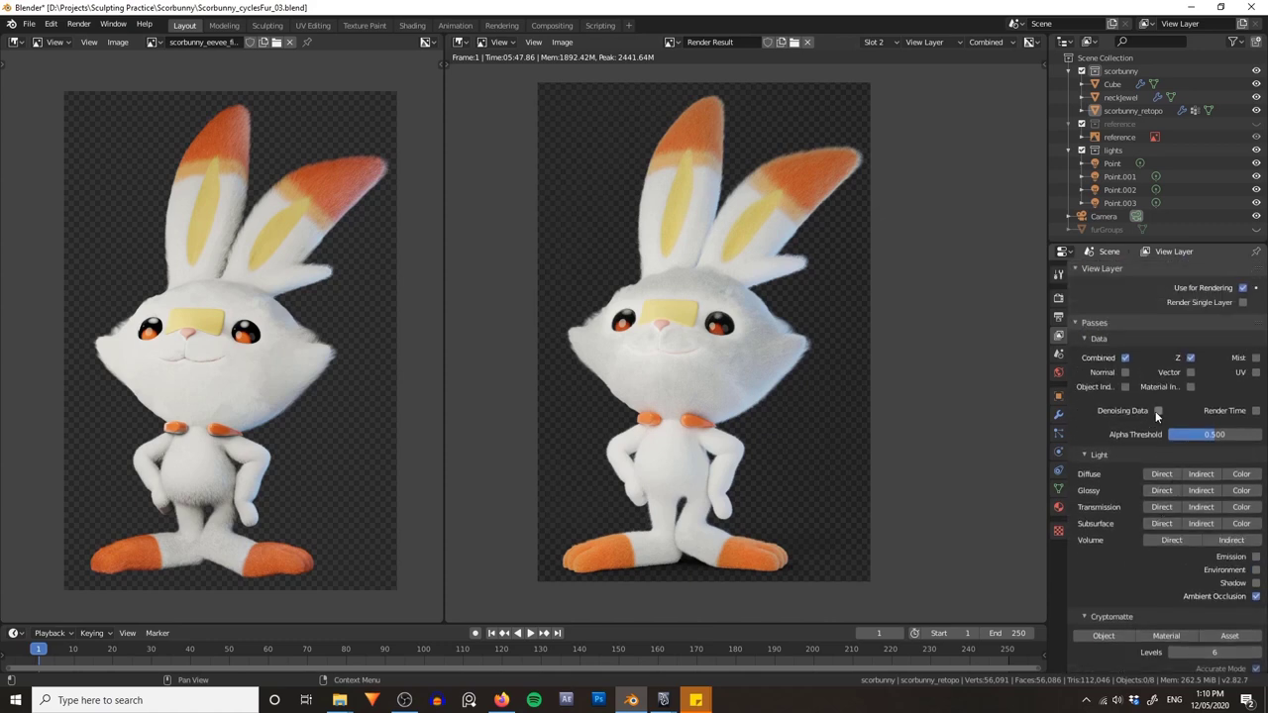
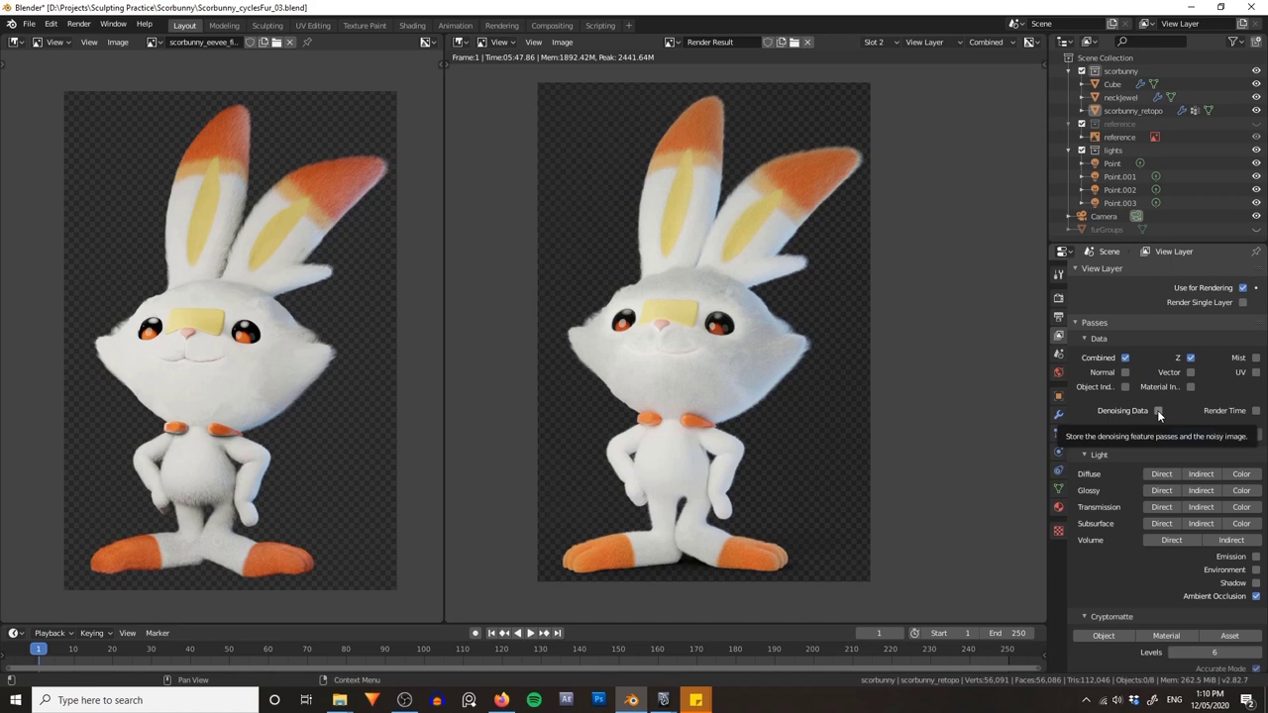
pyautogui.click(1158, 411)
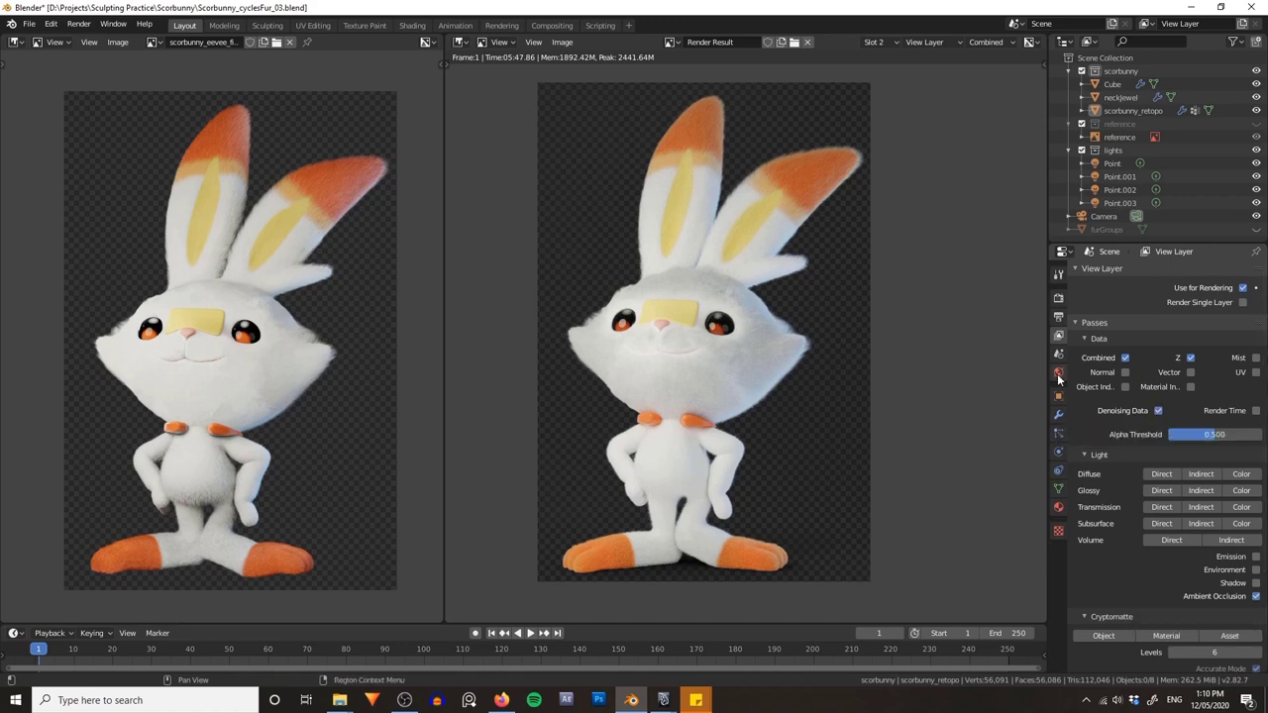
# - Set the Cycles render samples to 512
pyautogui.click(1058, 297)
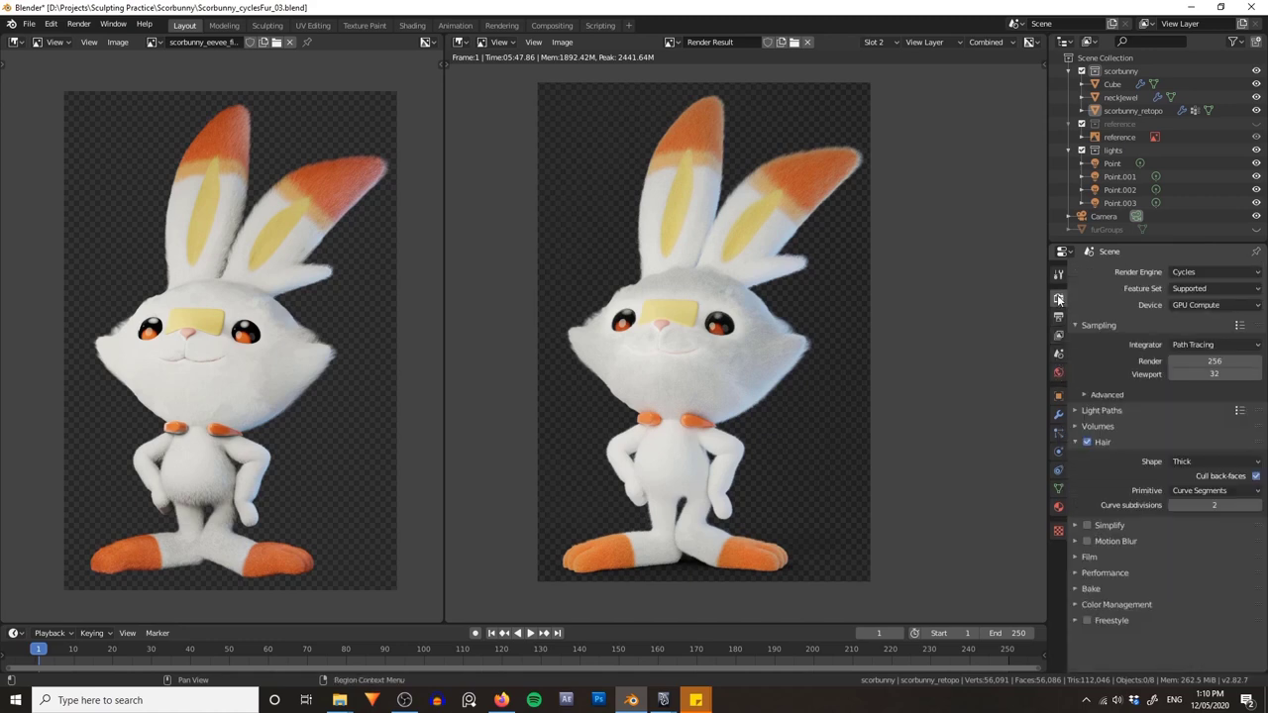
pyautogui.click(1214, 362)
pyautogui.write('512')
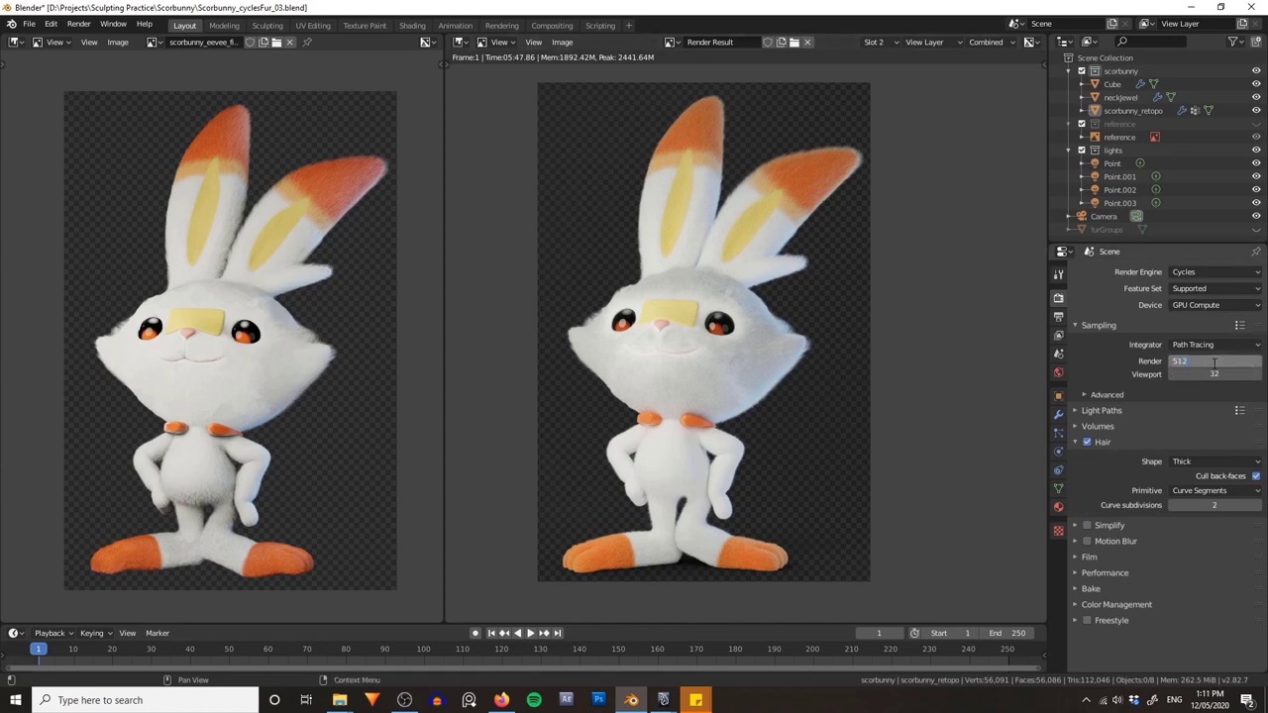
pyautogui.press('Return')
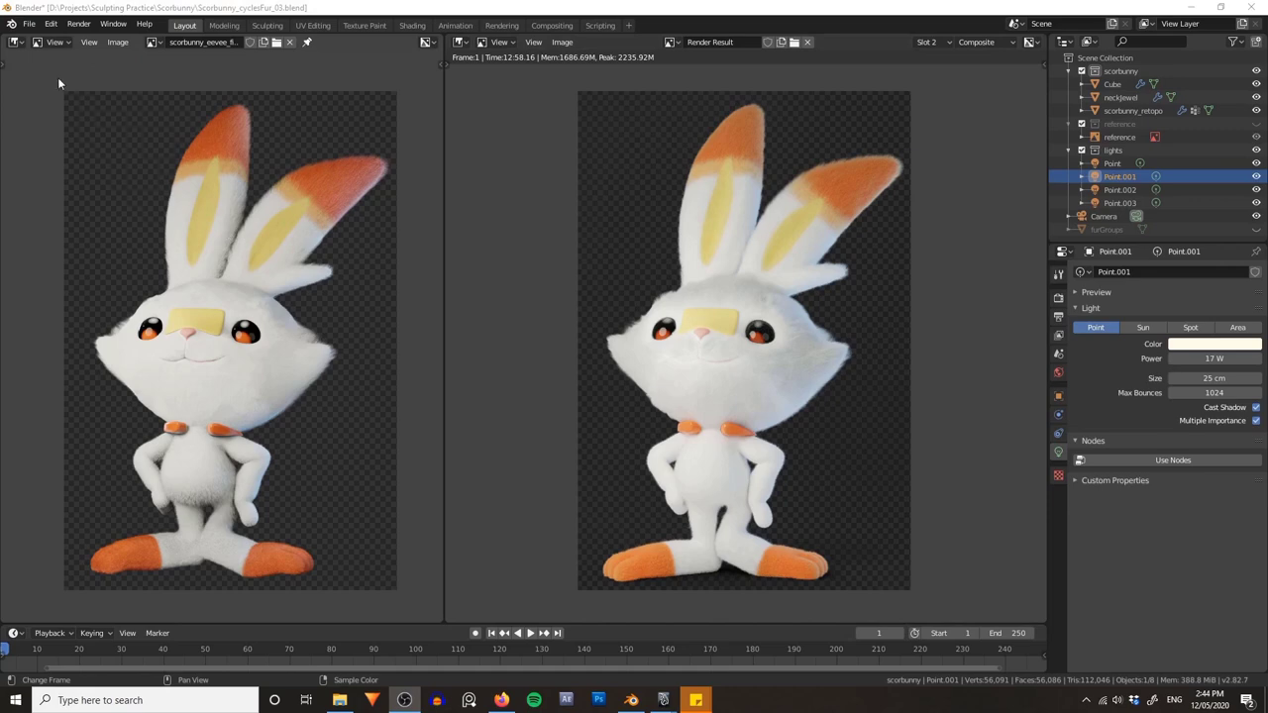
# - Replace the Eevee reference image with the Compositor and spread the Composite and Viewer nodes away from Render Layers
pyautogui.click(16, 42)
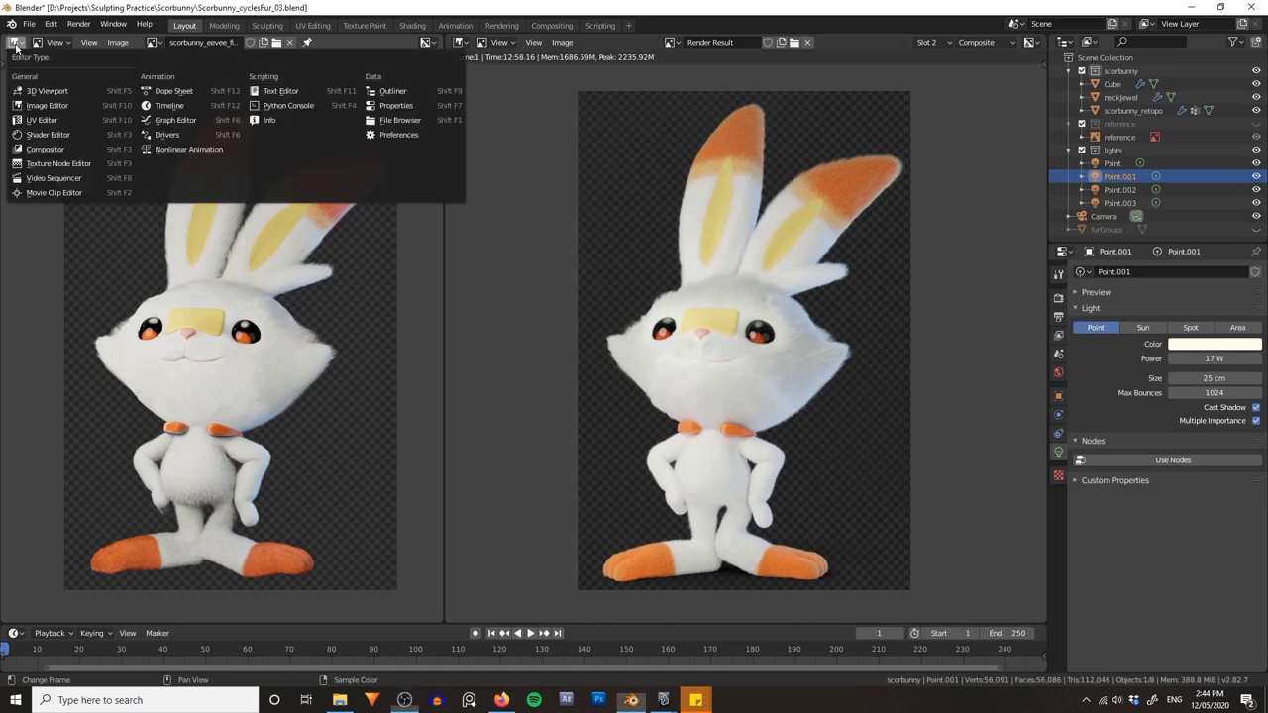
pyautogui.click(40, 152)
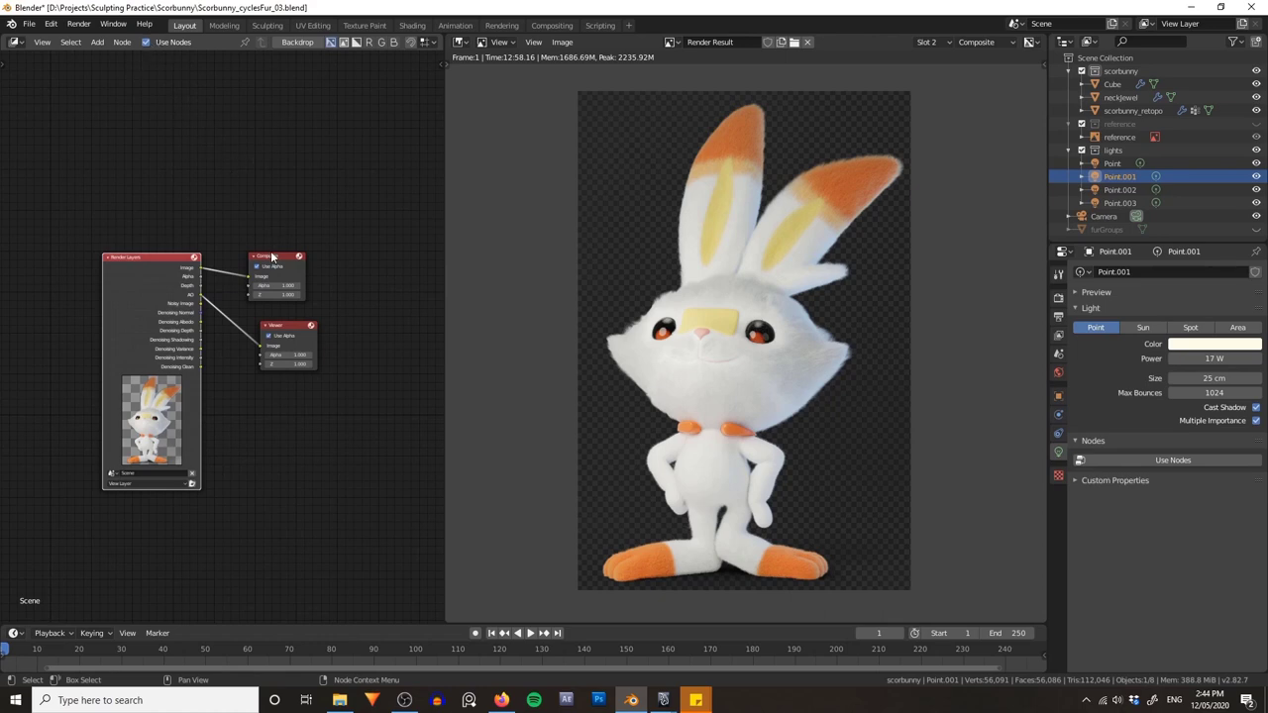
pyautogui.moveTo(271, 254); pyautogui.dragTo(324, 229)
pyautogui.moveTo(277, 326); pyautogui.dragTo(311, 333)
pyautogui.scroll(4, 303, 244)
pyautogui.moveTo(294, 252); pyautogui.dragTo(274, 256, button='middle')
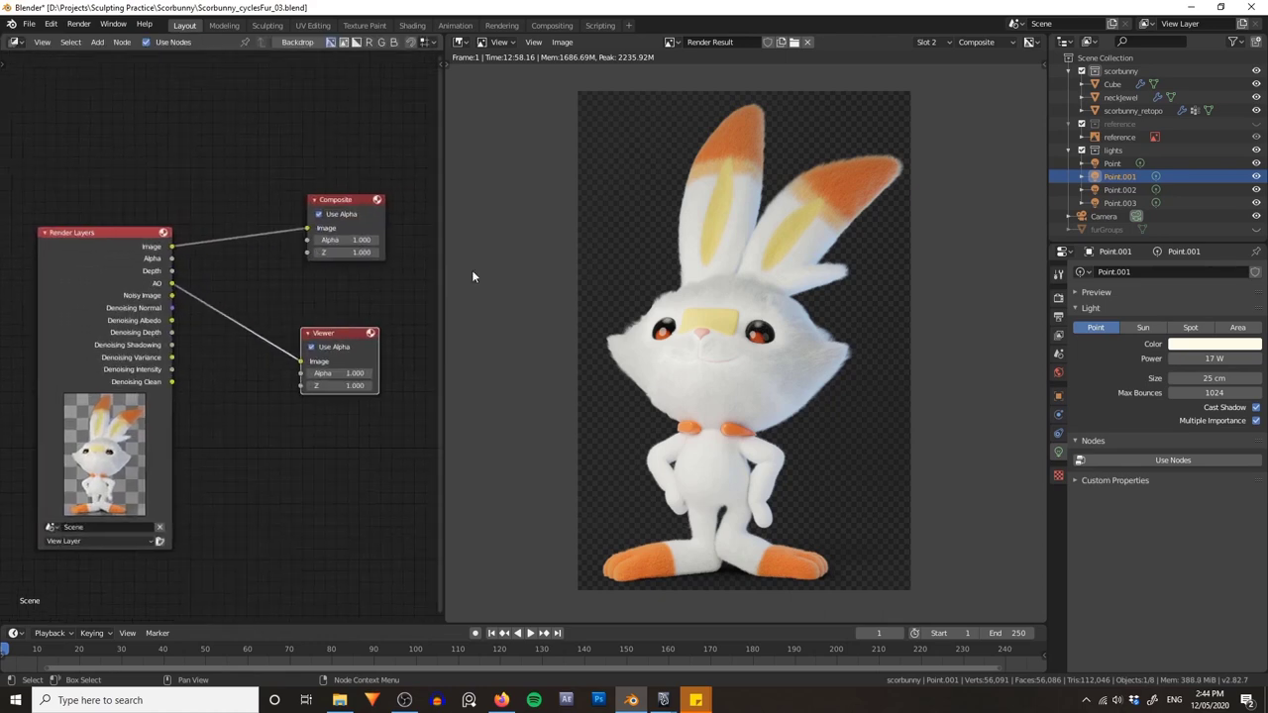
pyautogui.moveTo(373, 261); pyautogui.dragTo(384, 256, button='middle')
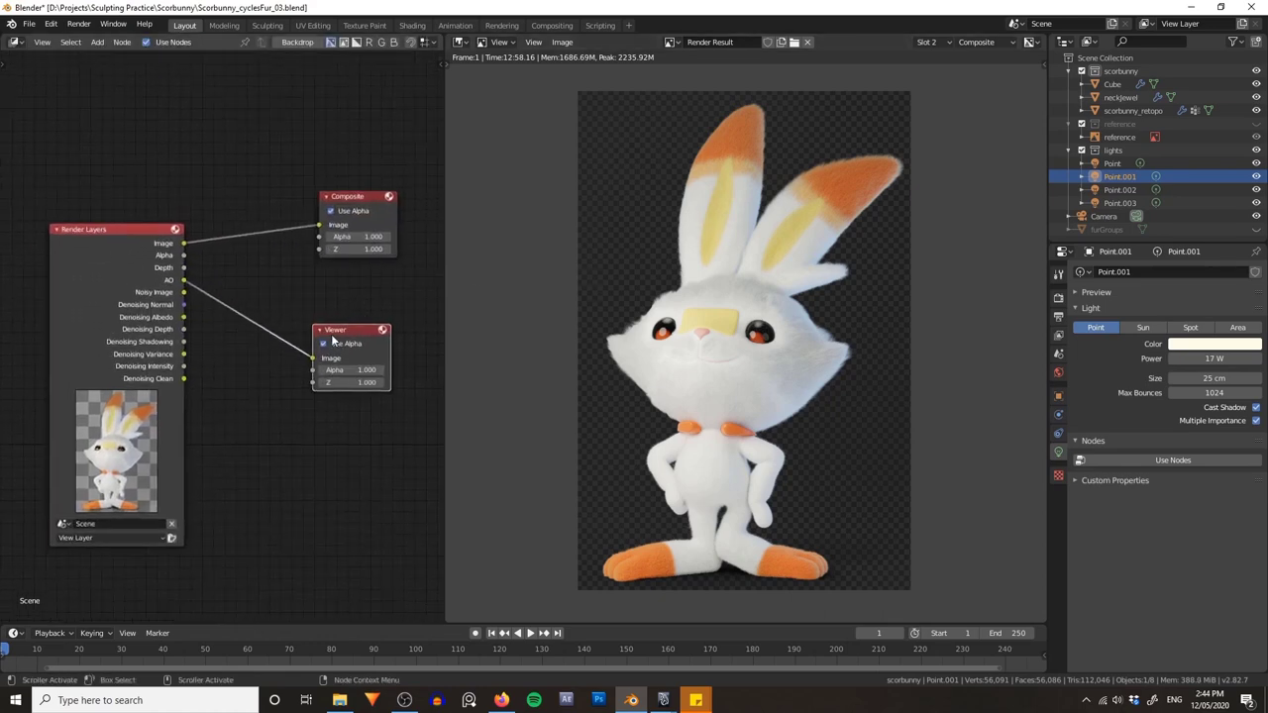
# - Display the Viewer Node image, and replace the Viewer node with a new one fed by the Render Layers Image output
pyautogui.click(672, 41)
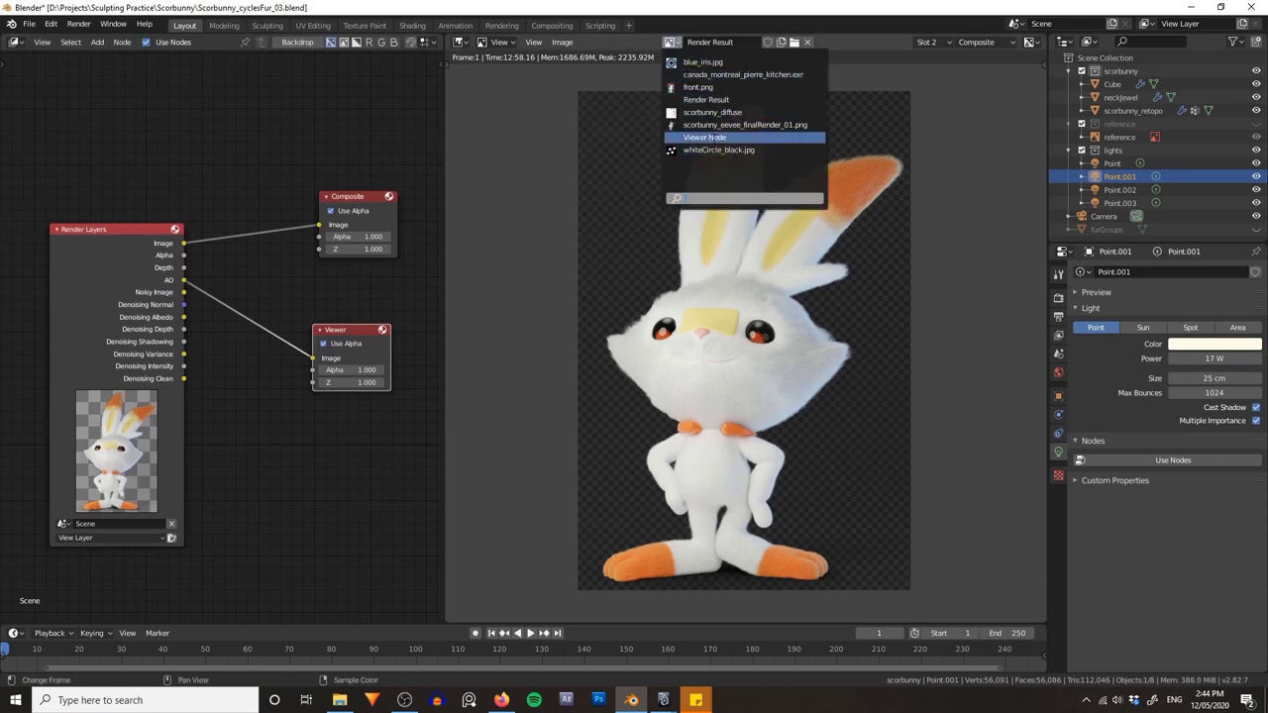
pyautogui.click(712, 138)
pyautogui.moveTo(337, 290); pyautogui.dragTo(343, 279, button='middle')
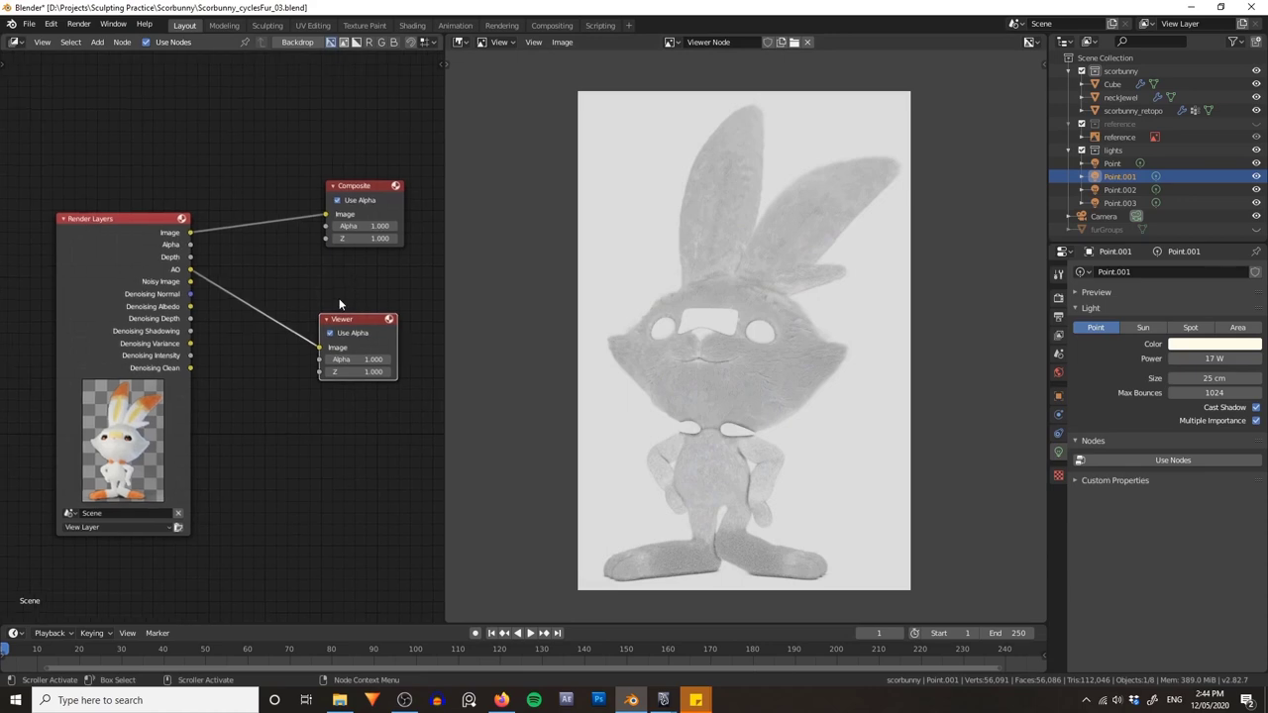
pyautogui.press('x')
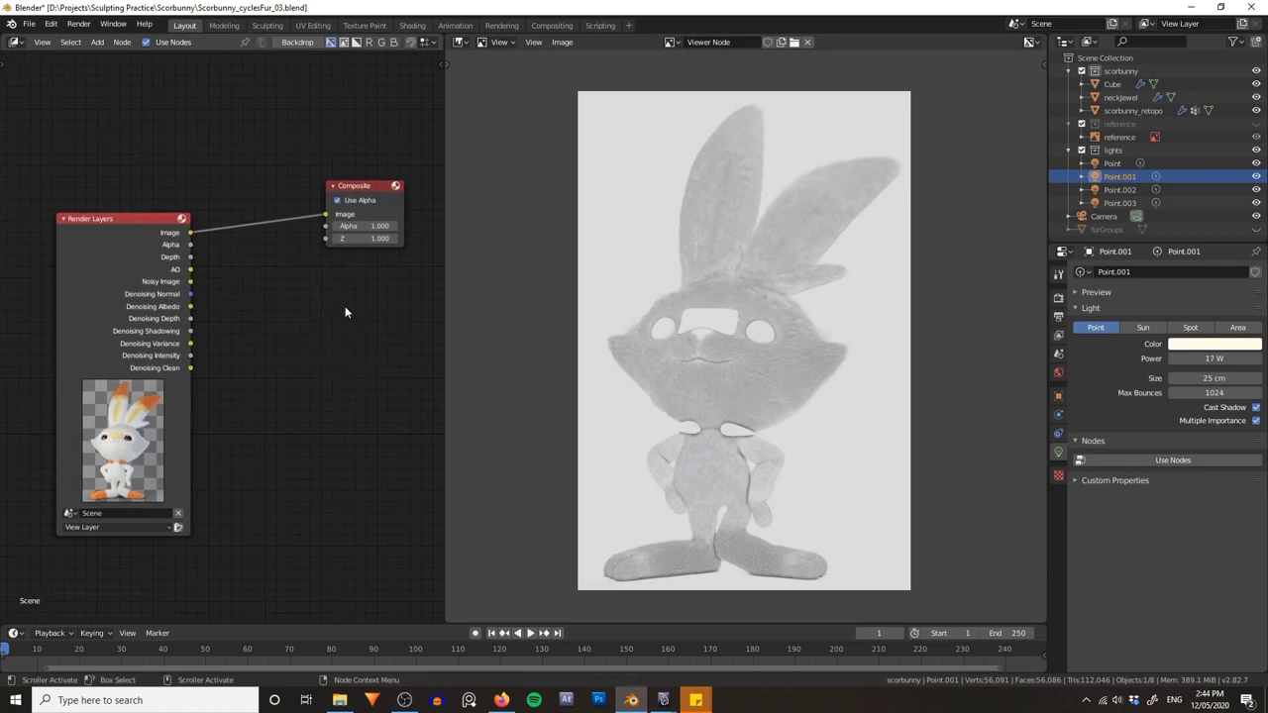
pyautogui.keyDown('ctrl'); pyautogui.keyDown('shift'); pyautogui.click(122, 224); pyautogui.keyUp('shift'); pyautogui.keyUp('ctrl')
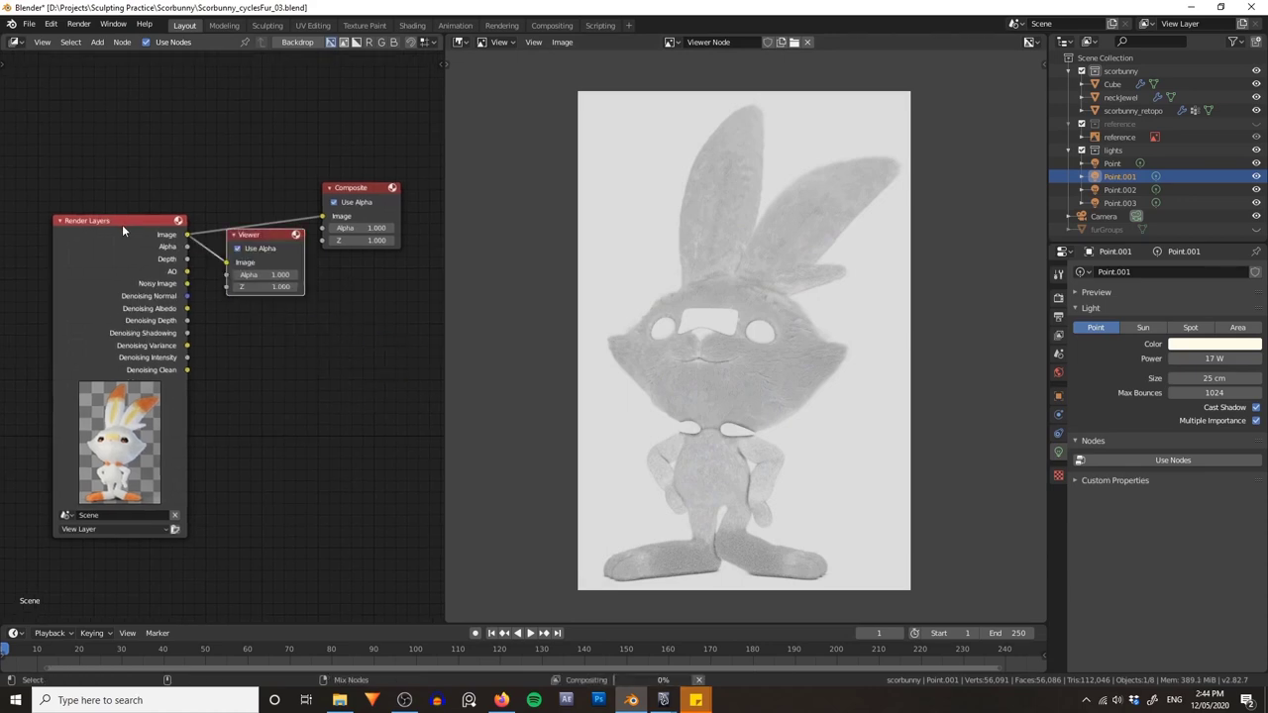
# - Move the Viewer node below the Composite node and preview the Render Layers Alpha, Depth and AO passes through it
pyautogui.moveTo(252, 233); pyautogui.dragTo(351, 294)
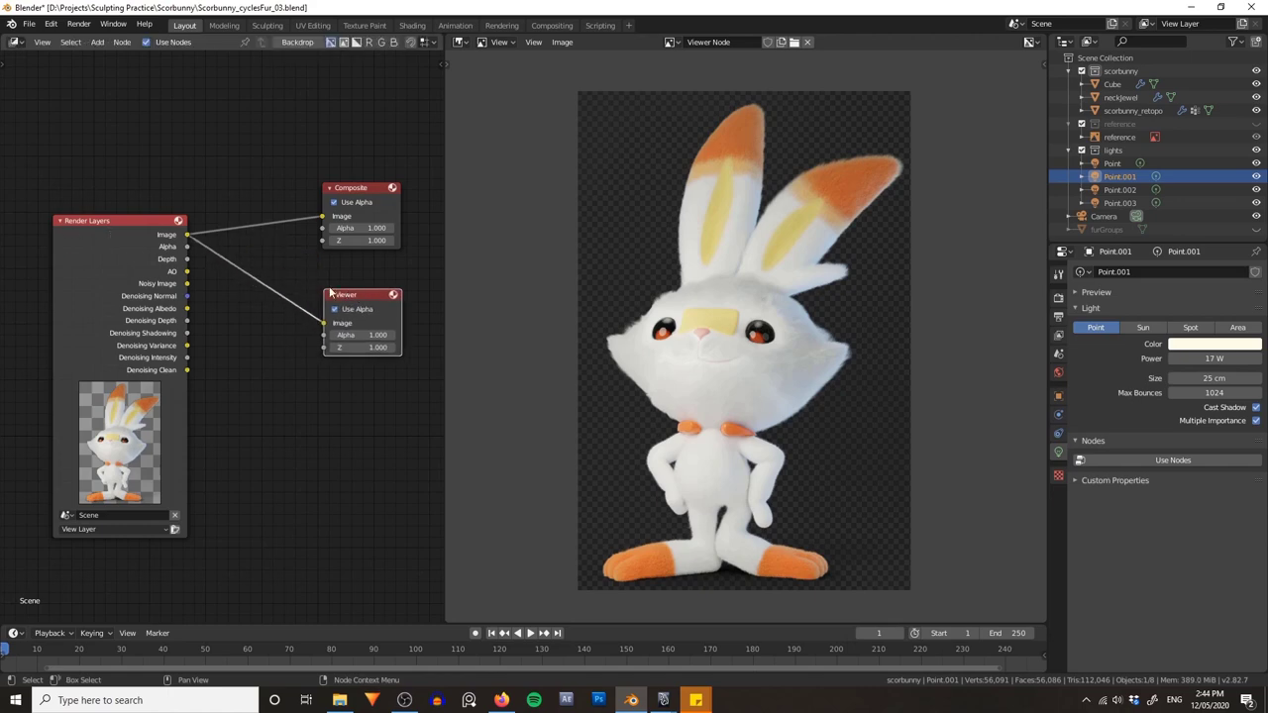
pyautogui.moveTo(240, 298); pyautogui.dragTo(244, 291, button='middle')
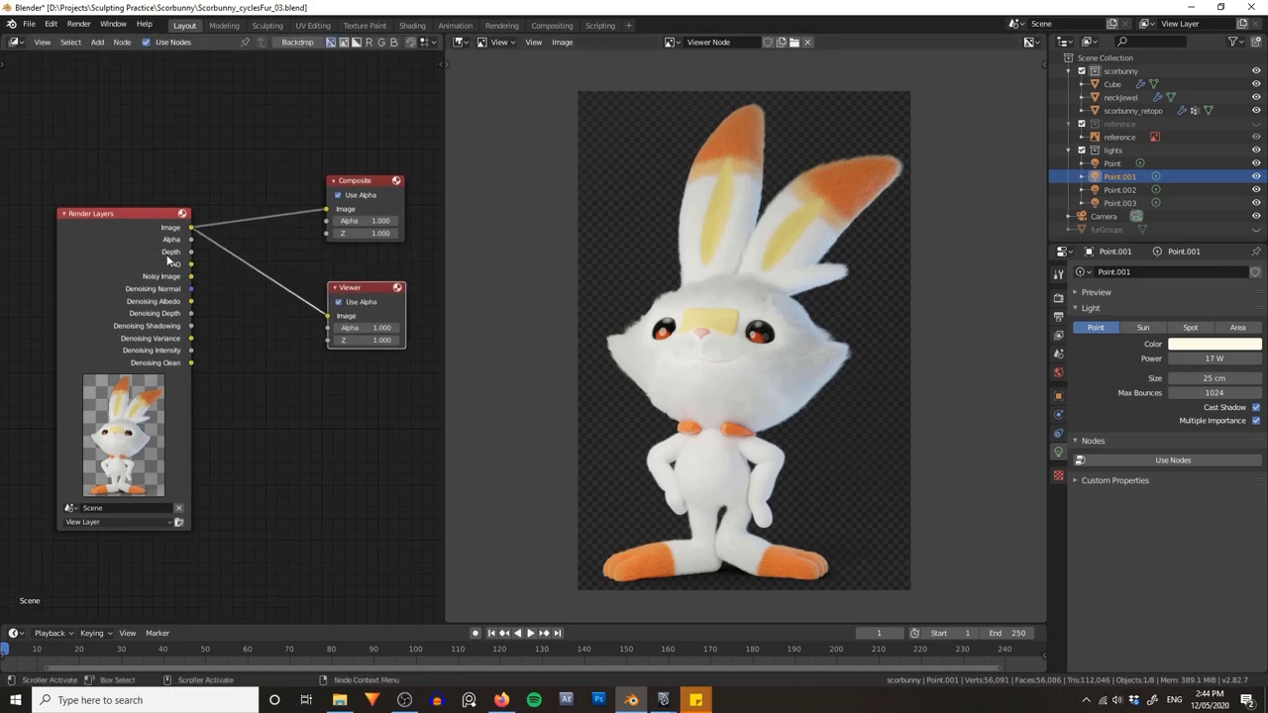
pyautogui.keyDown('ctrl'); pyautogui.keyDown('shift'); pyautogui.click(111, 229); pyautogui.keyUp('shift'); pyautogui.keyUp('ctrl')
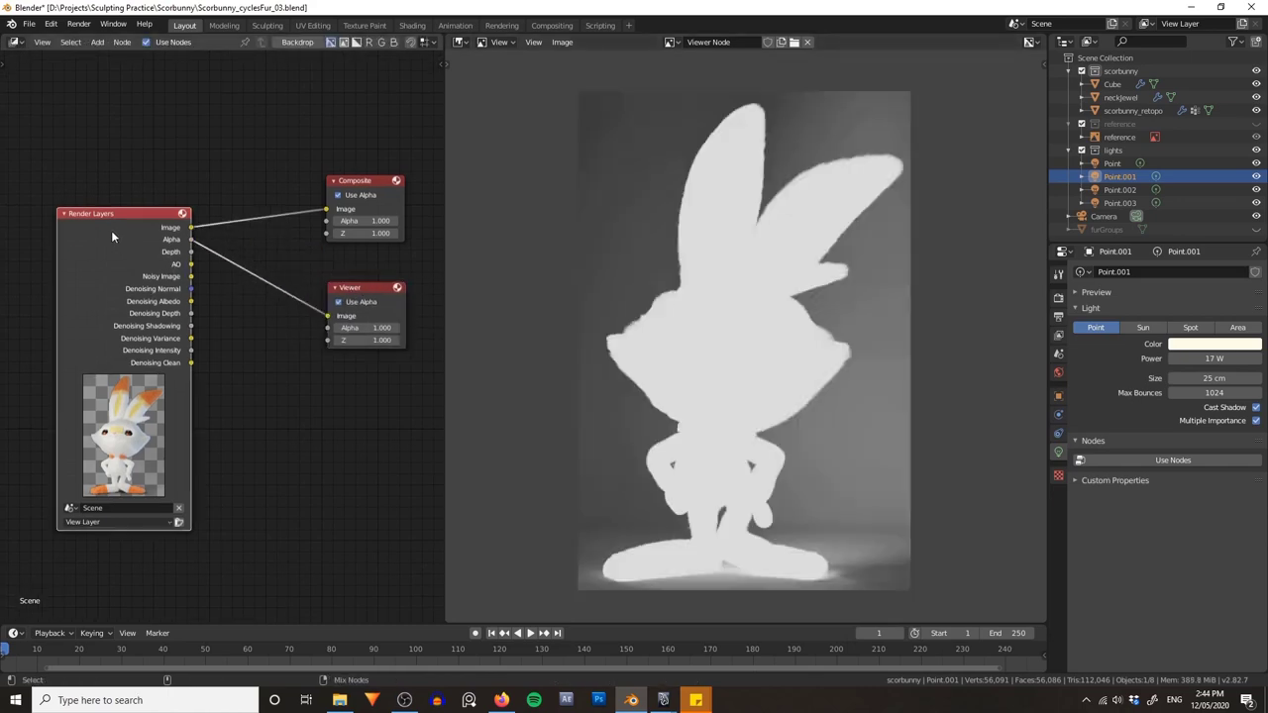
pyautogui.keyDown('ctrl'); pyautogui.keyDown('shift'); pyautogui.click(111, 230); pyautogui.keyUp('shift'); pyautogui.keyUp('ctrl')
pyautogui.keyDown('ctrl'); pyautogui.keyDown('shift'); pyautogui.click(111, 229); pyautogui.keyUp('shift'); pyautogui.keyUp('ctrl')
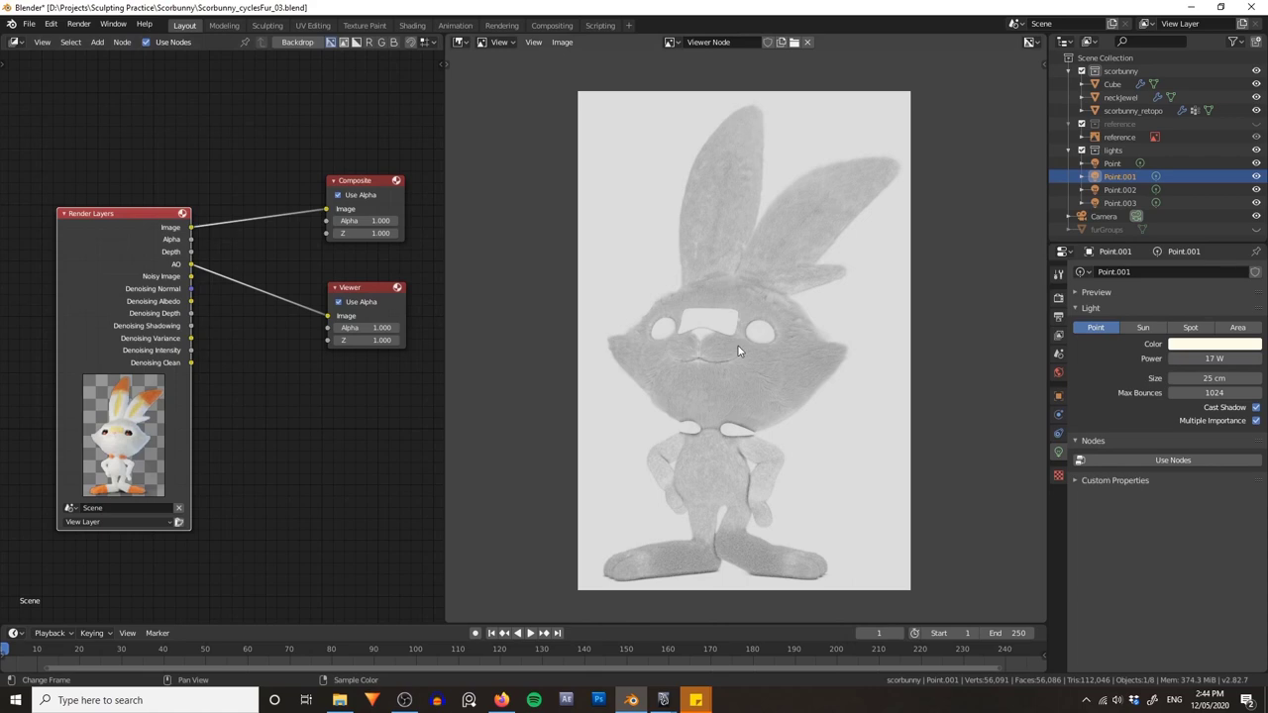
pyautogui.moveTo(351, 356); pyautogui.dragTo(218, 372, button='middle')
pyautogui.scroll(-2, 302, 307)
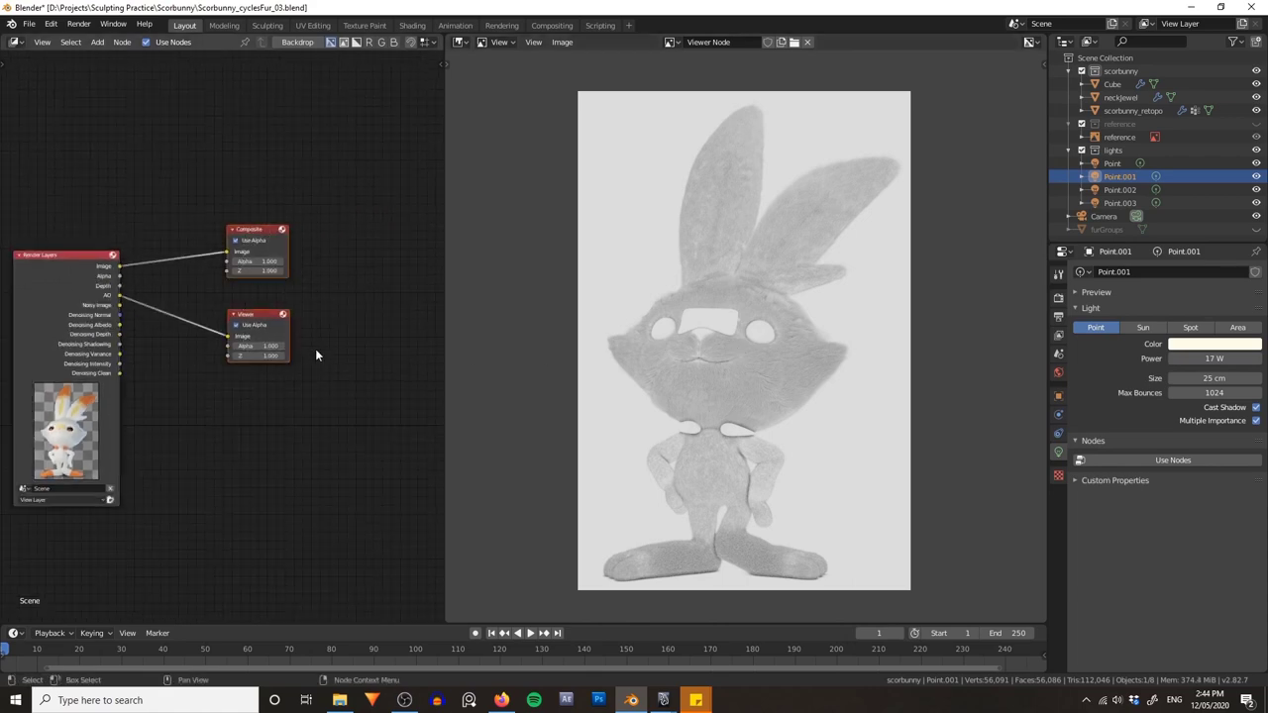
pyautogui.moveTo(315, 354); pyautogui.dragTo(385, 357, button='middle')
pyautogui.moveTo(225, 357); pyautogui.dragTo(255, 363, button='middle')
pyautogui.scroll(2, 258, 370)
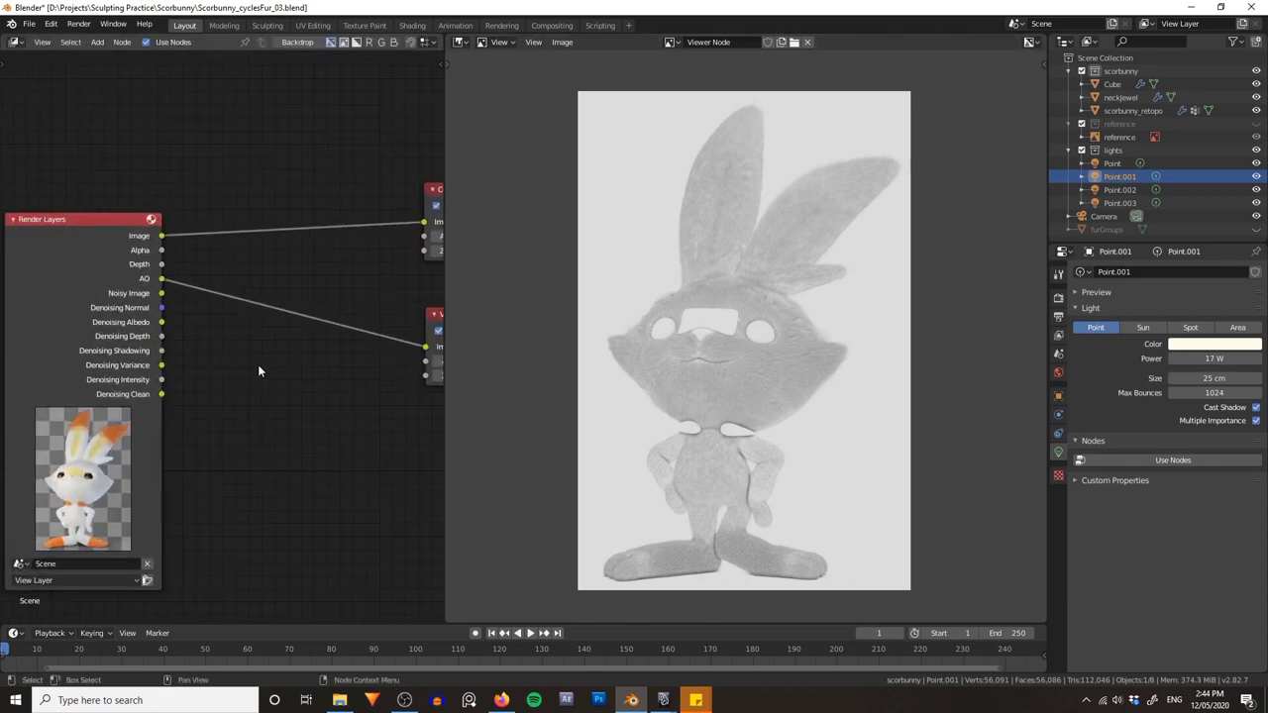
# - Cycle the Viewer from the Noisy Image pass through the denoising passes back to the Render Layers Image output
pyautogui.keyDown('ctrl'); pyautogui.keyDown('shift'); pyautogui.click(90, 229); pyautogui.keyUp('shift'); pyautogui.keyUp('ctrl')
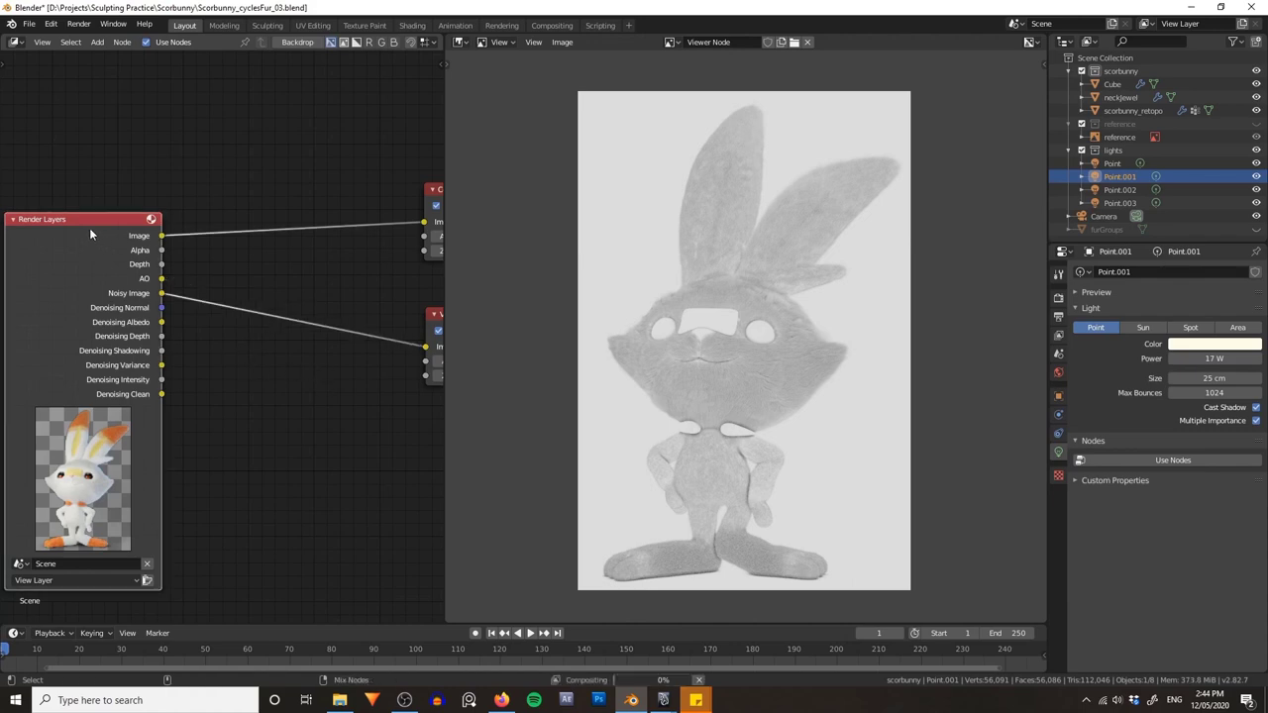
pyautogui.keyDown('ctrl'); pyautogui.keyDown('shift'); pyautogui.click(89, 229); pyautogui.keyUp('shift'); pyautogui.keyUp('ctrl')
pyautogui.keyDown('ctrl'); pyautogui.keyDown('shift'); pyautogui.click(89, 229); pyautogui.keyUp('shift'); pyautogui.keyUp('ctrl')
pyautogui.keyDown('ctrl'); pyautogui.keyDown('shift'); pyautogui.click(89, 228); pyautogui.keyUp('shift'); pyautogui.keyUp('ctrl')
pyautogui.keyDown('ctrl'); pyautogui.keyDown('shift'); pyautogui.click(90, 229); pyautogui.keyUp('shift'); pyautogui.keyUp('ctrl')
pyautogui.keyDown('ctrl'); pyautogui.keyDown('shift'); pyautogui.click(89, 228); pyautogui.keyUp('shift'); pyautogui.keyUp('ctrl')
pyautogui.keyDown('ctrl'); pyautogui.keyDown('shift'); pyautogui.click(88, 228); pyautogui.keyUp('shift'); pyautogui.keyUp('ctrl')
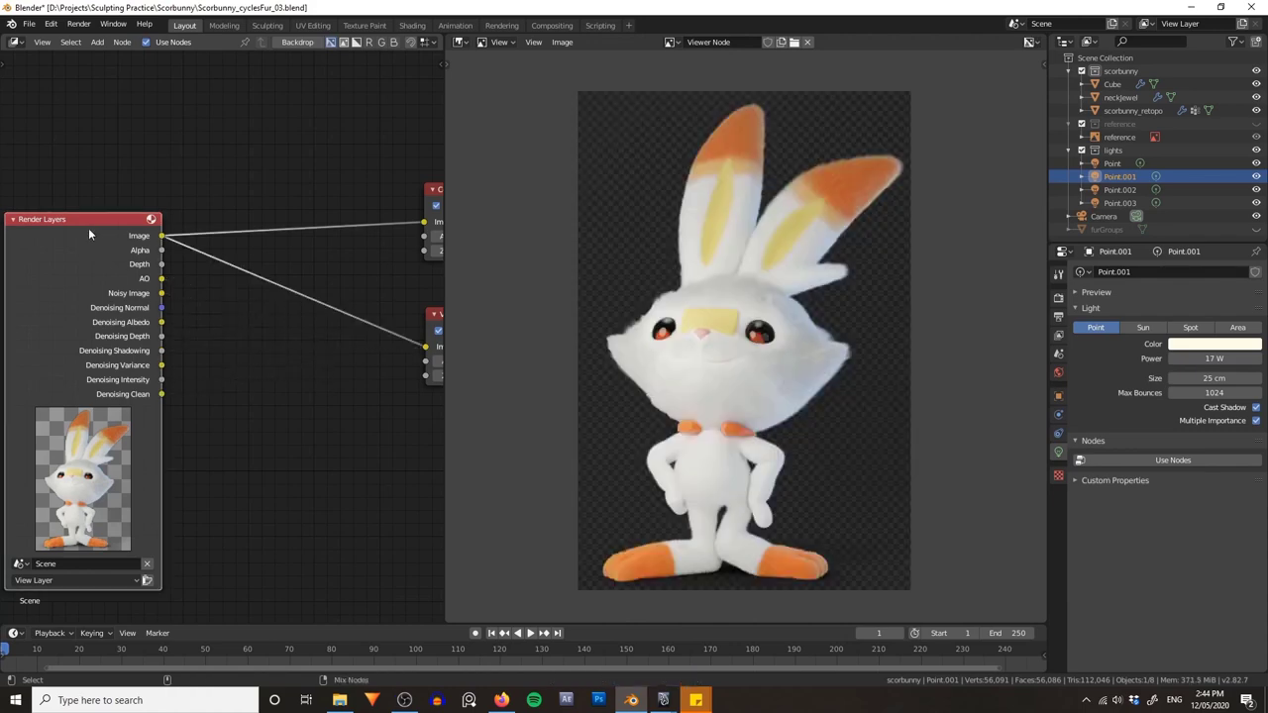
# - Examine the un-denoised render up close for noise in the eyes, face fur and body
pyautogui.scroll(6, 726, 336)
pyautogui.scroll(-2, 730, 286)
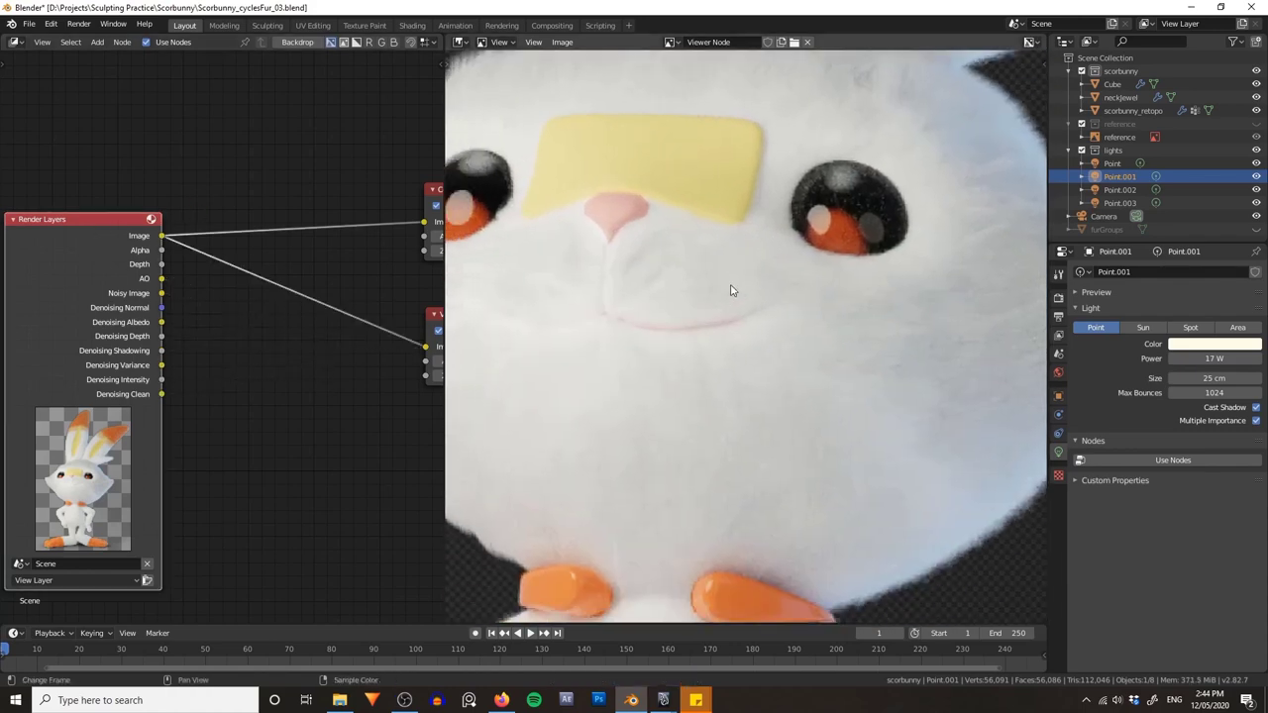
pyautogui.scroll(4, 736, 295)
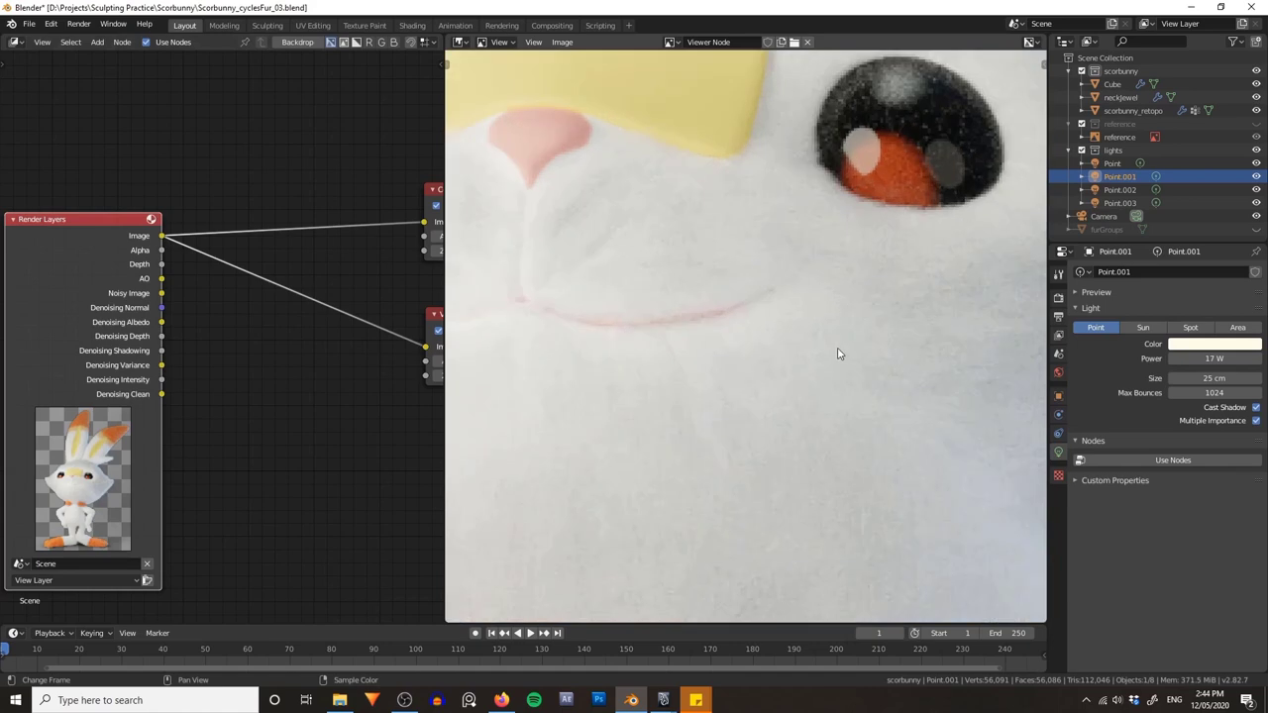
pyautogui.scroll(-3, 836, 353)
pyautogui.scroll(-2, 812, 282)
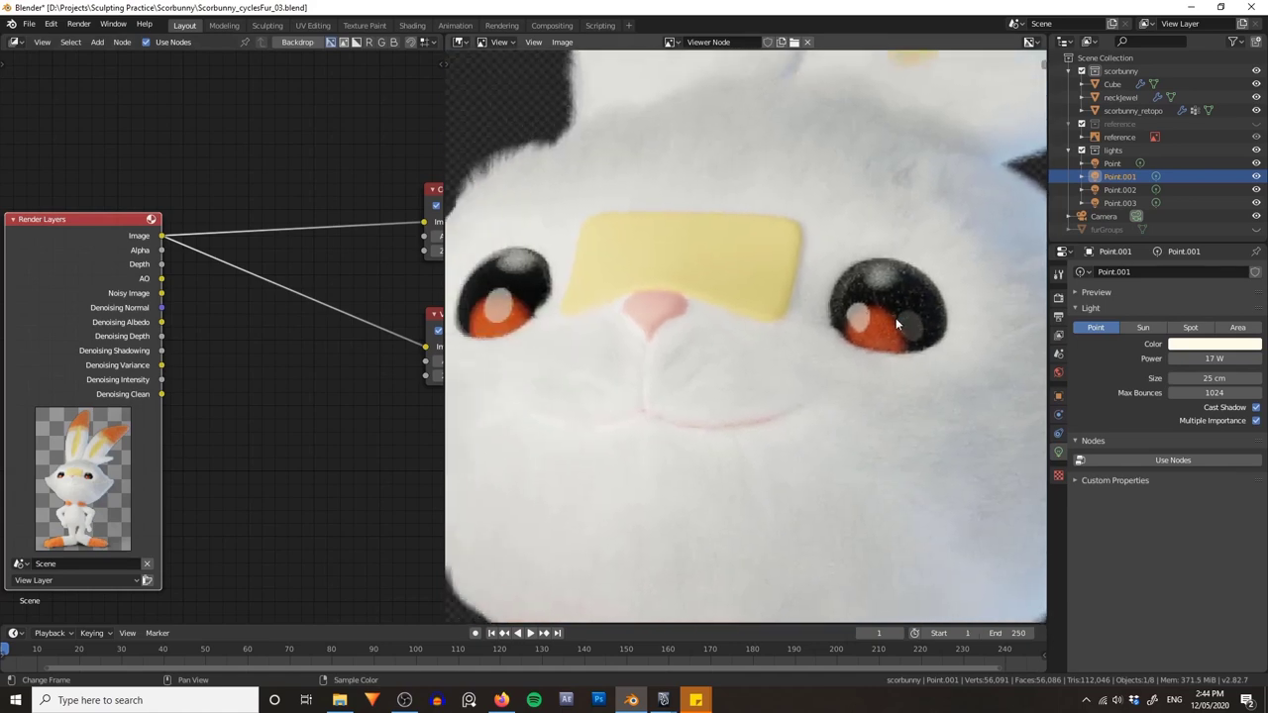
pyautogui.scroll(2, 786, 328)
pyautogui.scroll(1, 779, 284)
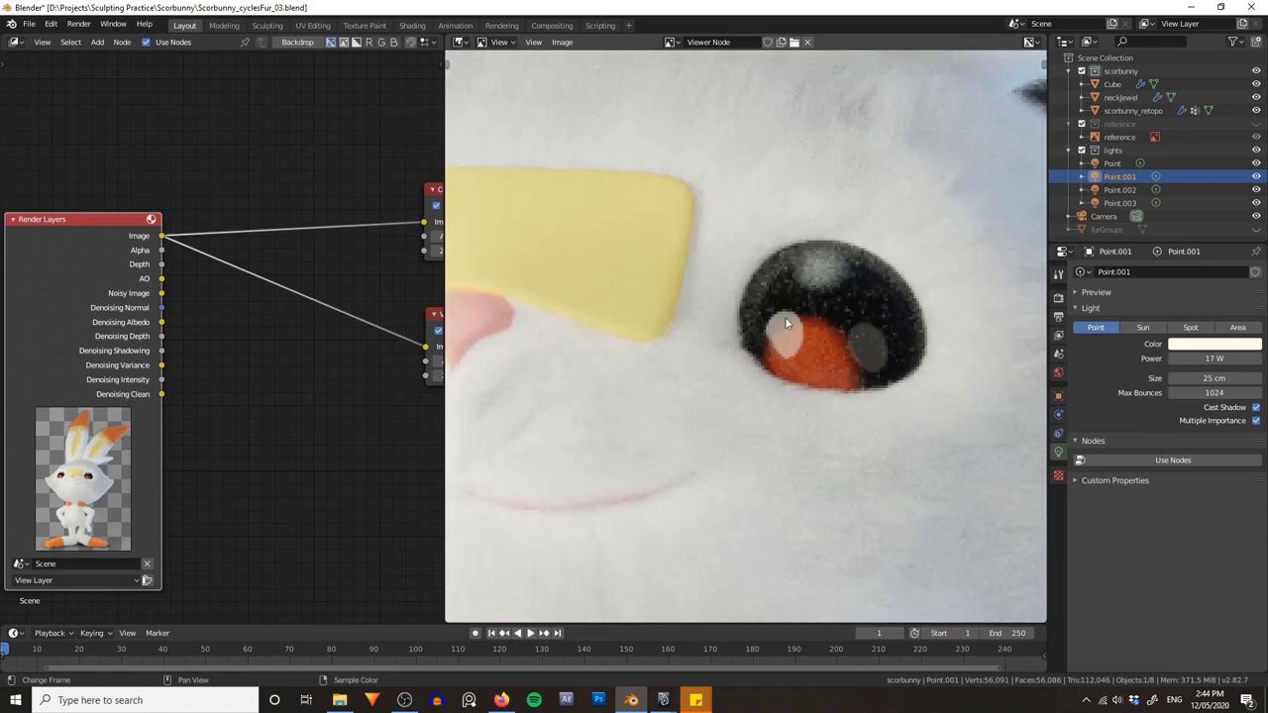
pyautogui.scroll(-1, 826, 291)
pyautogui.scroll(1, 804, 309)
pyautogui.scroll(-3, 804, 315)
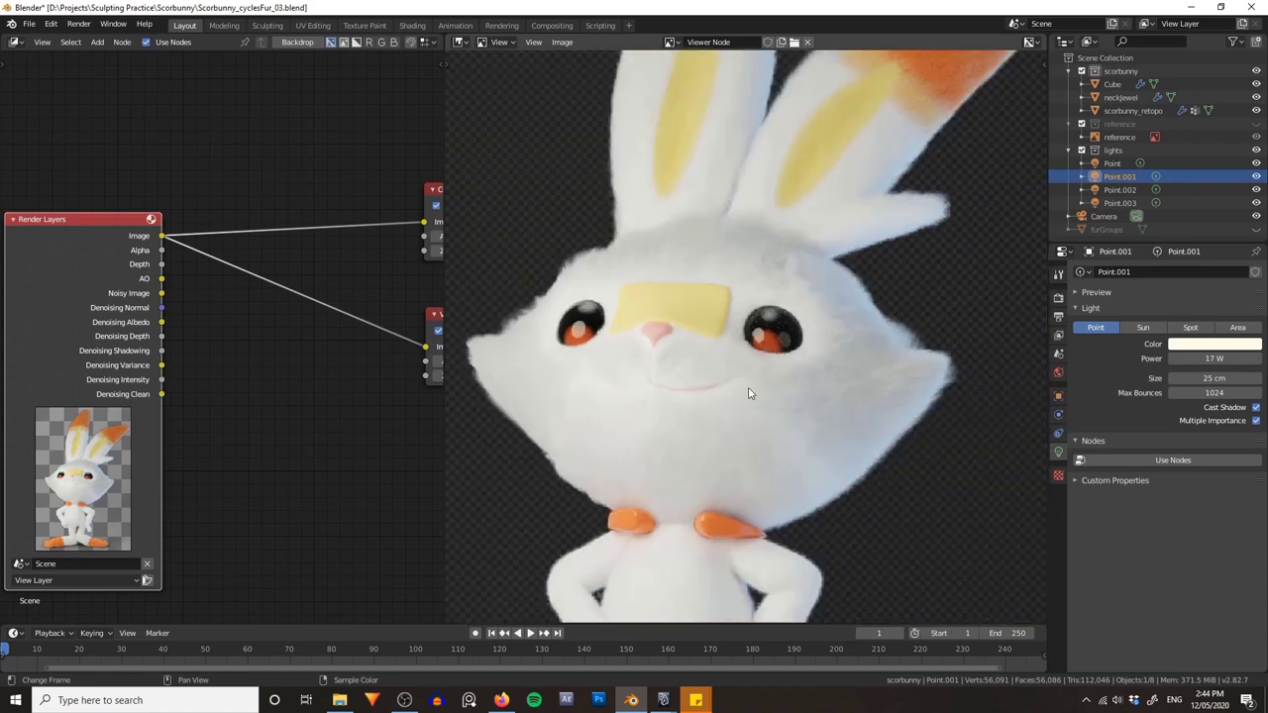
pyautogui.scroll(3, 785, 331)
pyautogui.scroll(-3, 667, 373)
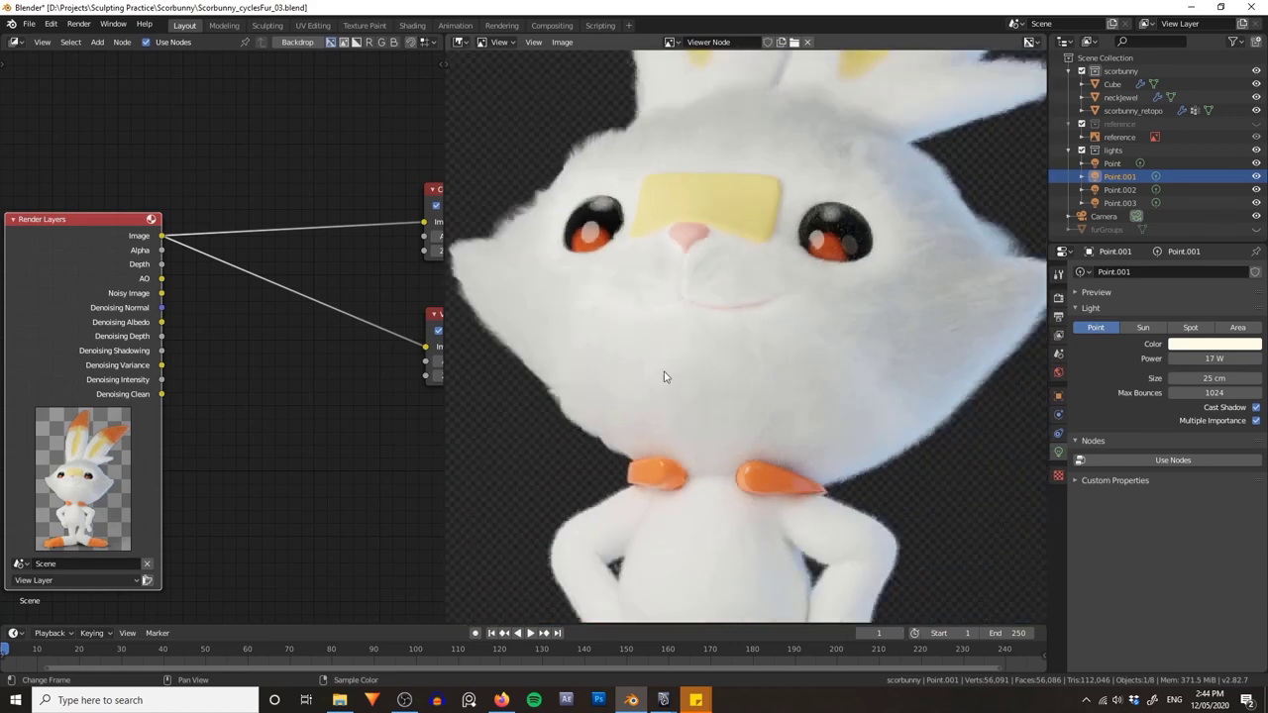
pyautogui.moveTo(749, 408); pyautogui.dragTo(722, 264, button='middle')
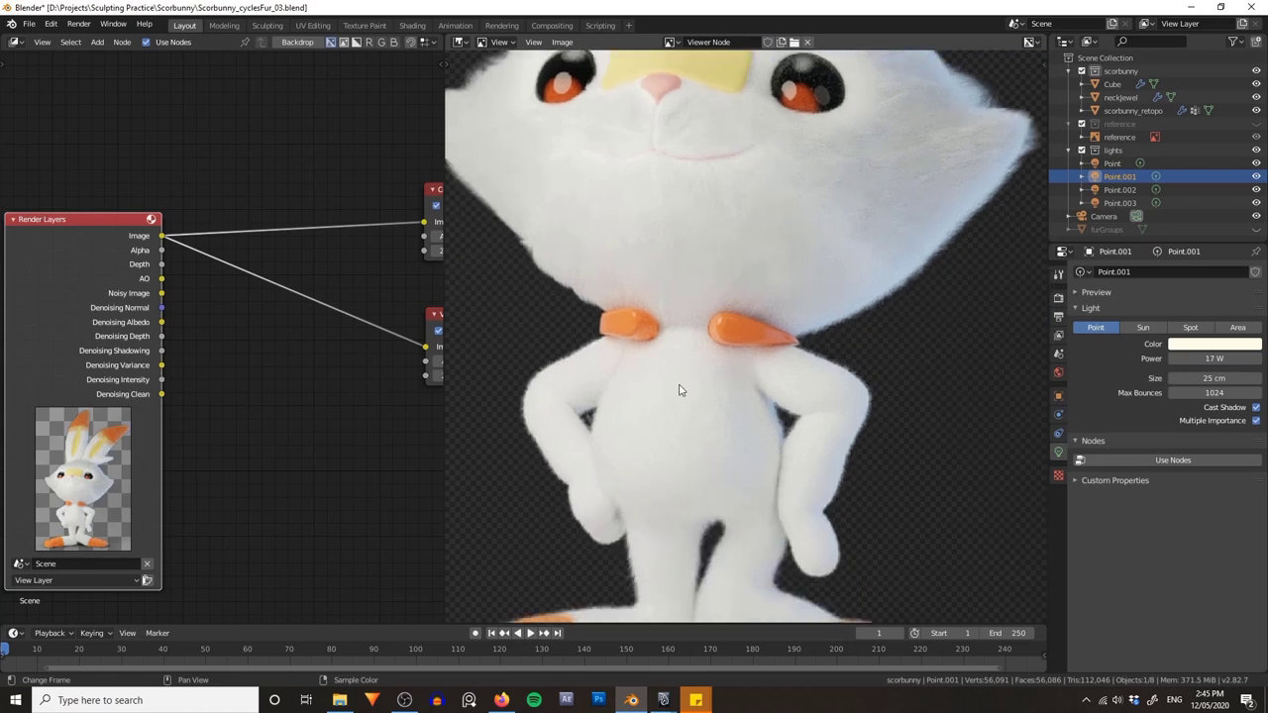
pyautogui.moveTo(799, 142); pyautogui.dragTo(760, 393, button='middle')
pyautogui.scroll(4, 763, 381)
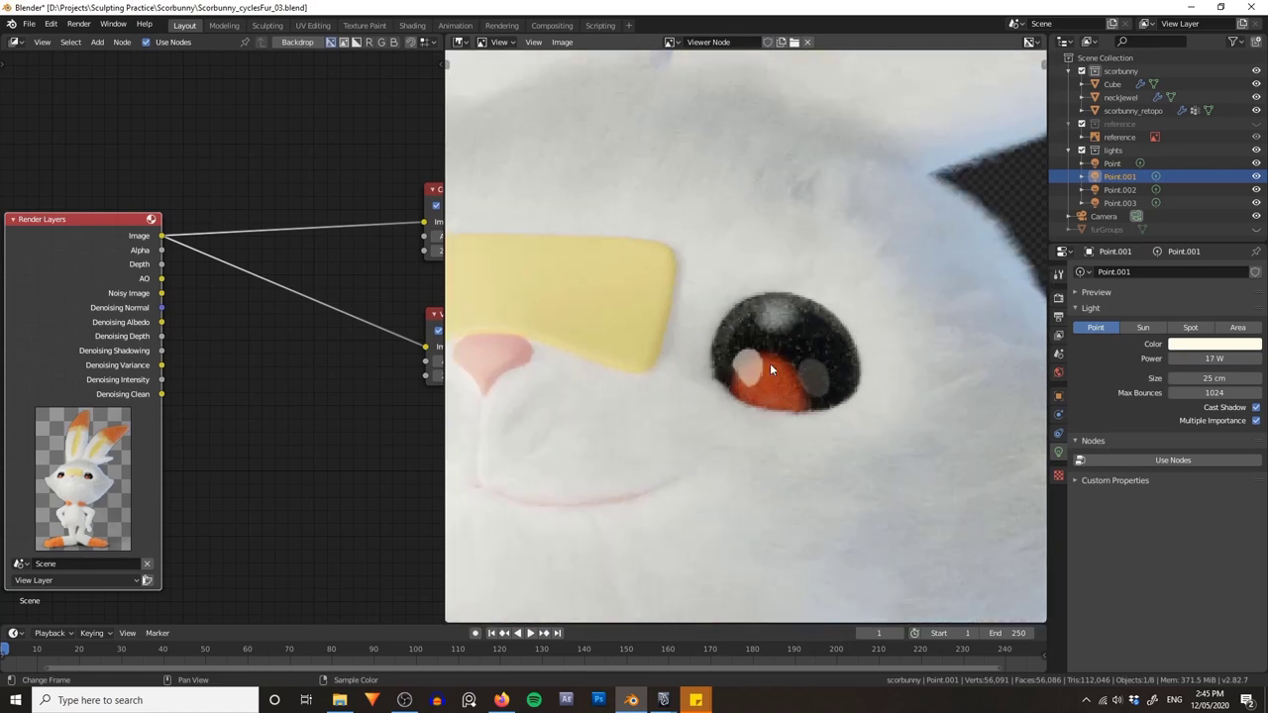
pyautogui.scroll(-2, 769, 363)
# - Add a Denoise node on the link between the Render Layers Image output and the Viewer node
pyautogui.hotkey('shift', 'a')
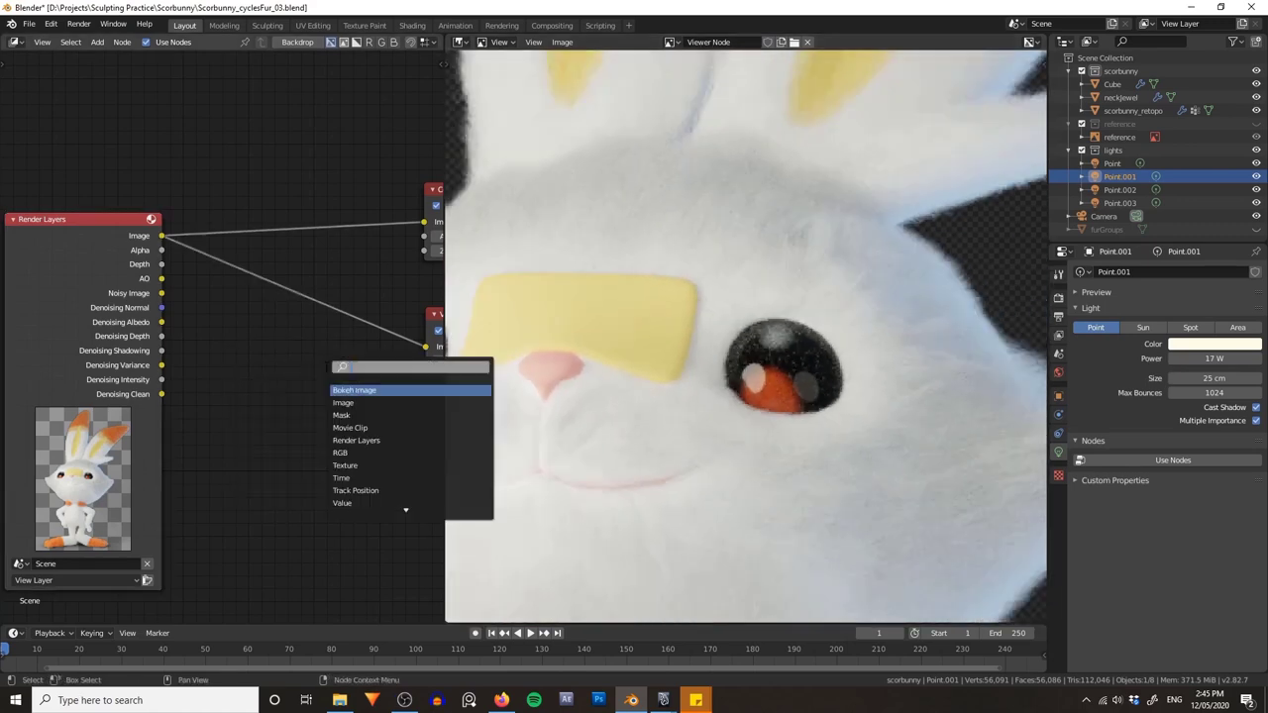
pyautogui.write('denoise')
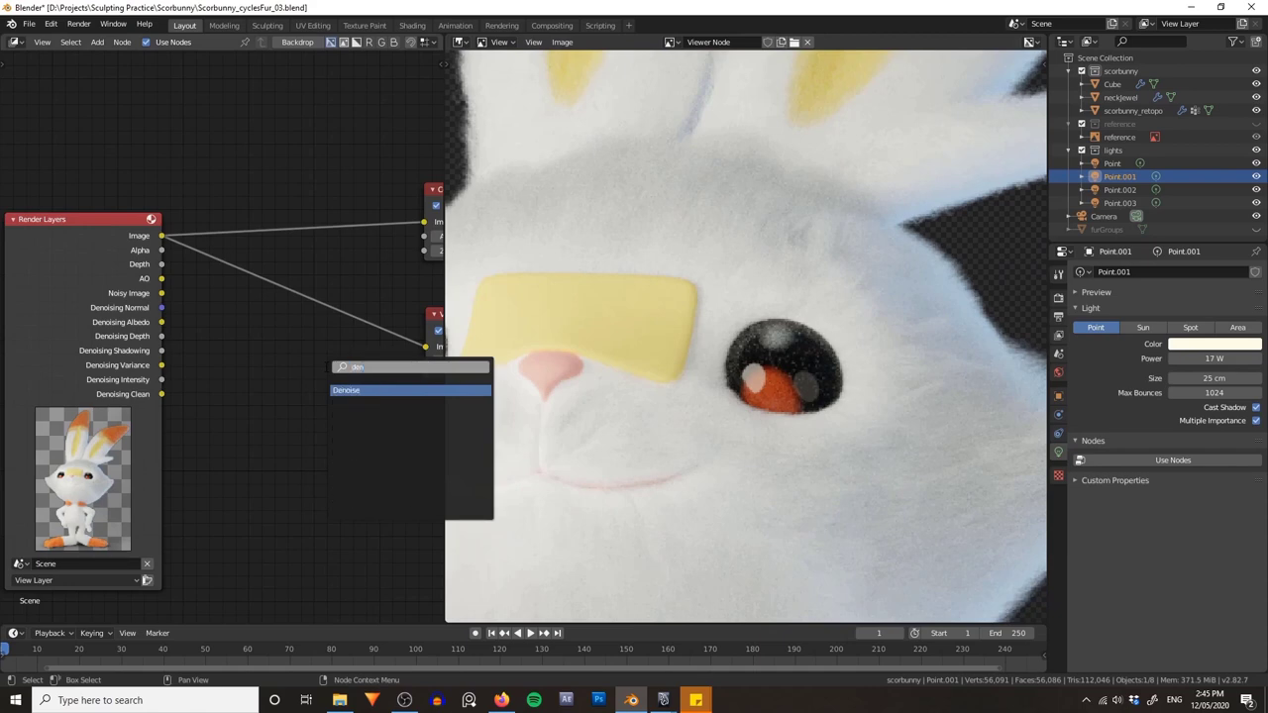
pyautogui.press('Return')
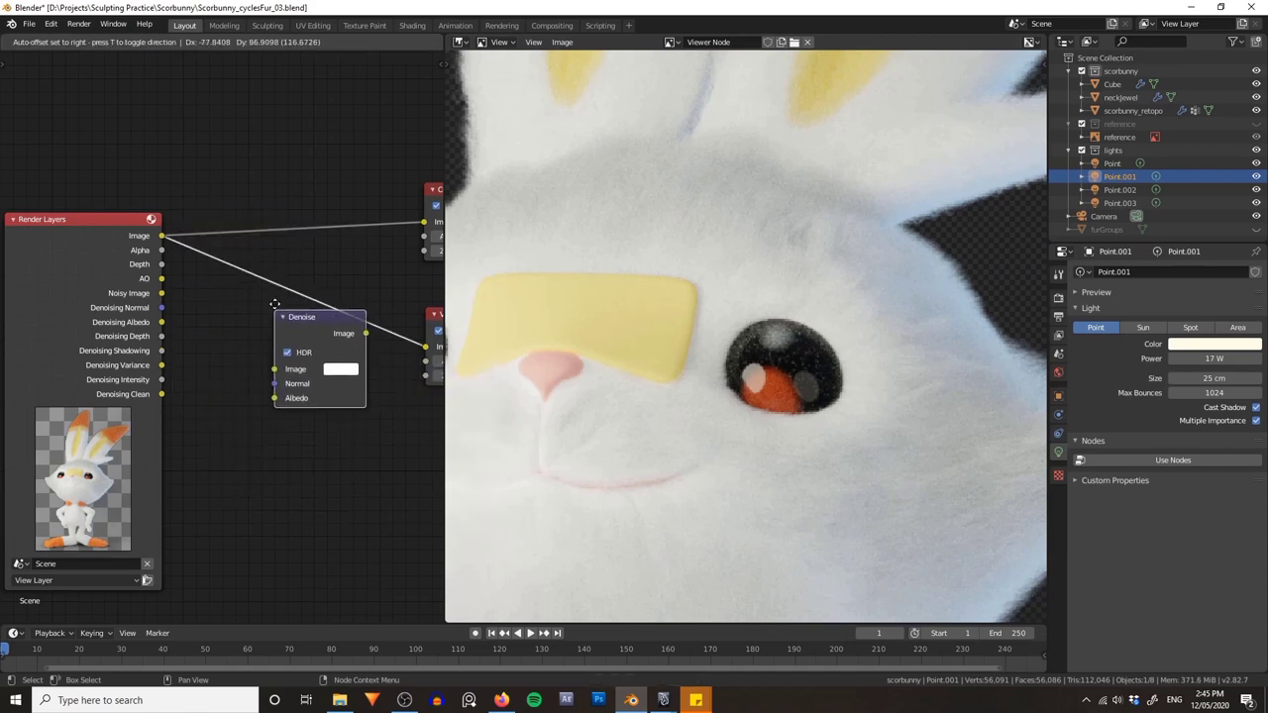
pyautogui.click(275, 305)
pyautogui.moveTo(348, 270); pyautogui.dragTo(300, 273, button='middle')
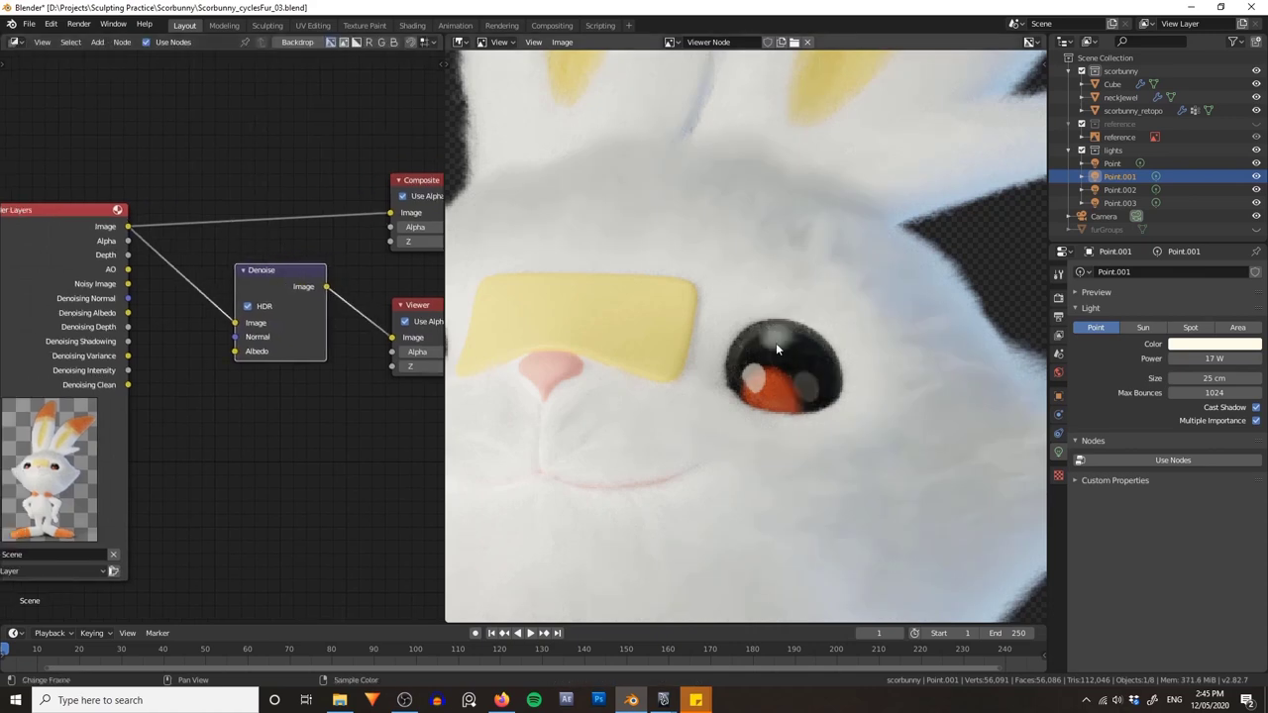
# - Compare the raw render with the Denoise output by switching the Viewer's source between the two nodes
pyautogui.keyDown('ctrl'); pyautogui.keyDown('shift'); pyautogui.click(77, 214); pyautogui.keyUp('shift'); pyautogui.keyUp('ctrl')
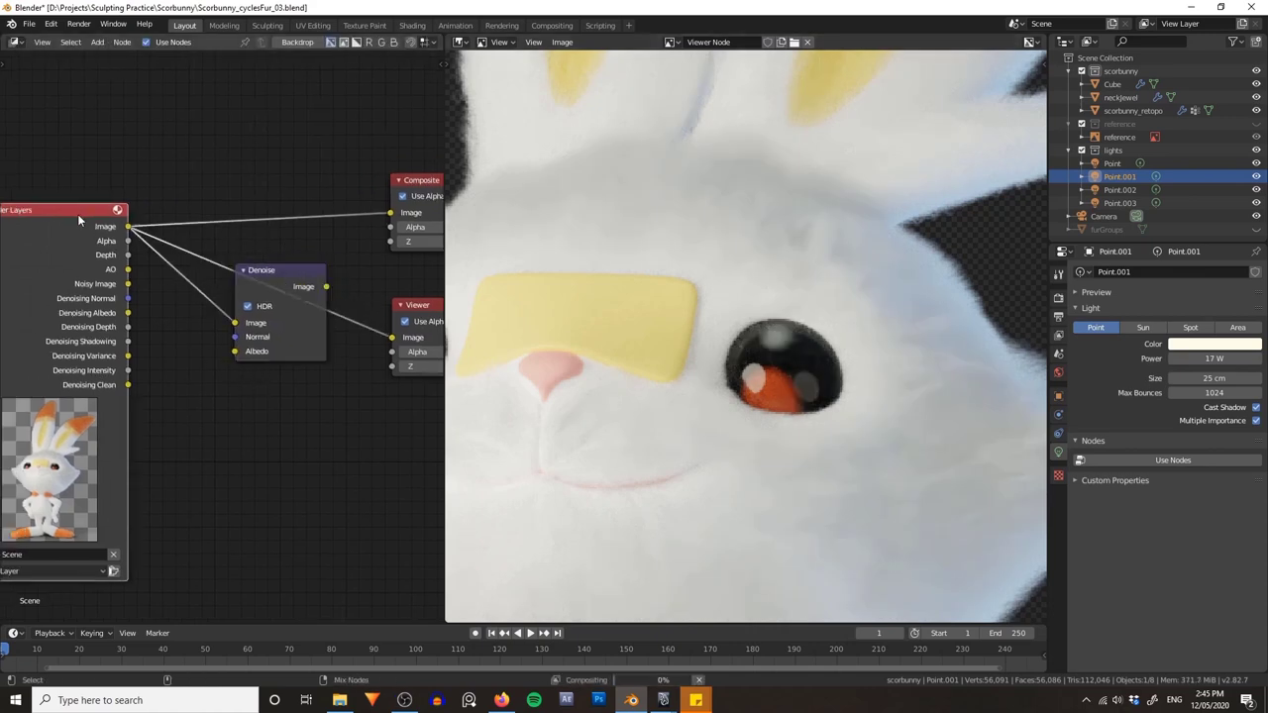
pyautogui.keyDown('ctrl'); pyautogui.keyDown('shift'); pyautogui.click(274, 280); pyautogui.keyUp('shift'); pyautogui.keyUp('ctrl')
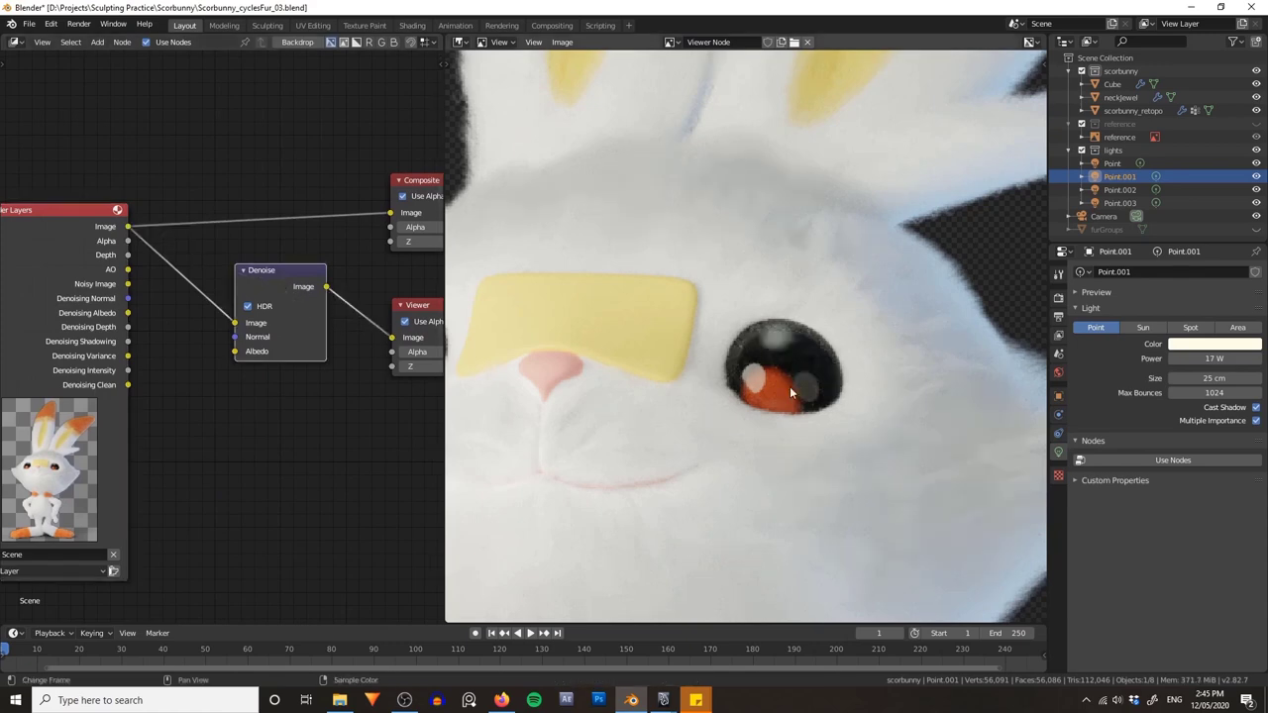
pyautogui.keyDown('ctrl'); pyautogui.keyDown('shift'); pyautogui.click(38, 230); pyautogui.keyUp('shift'); pyautogui.keyUp('ctrl')
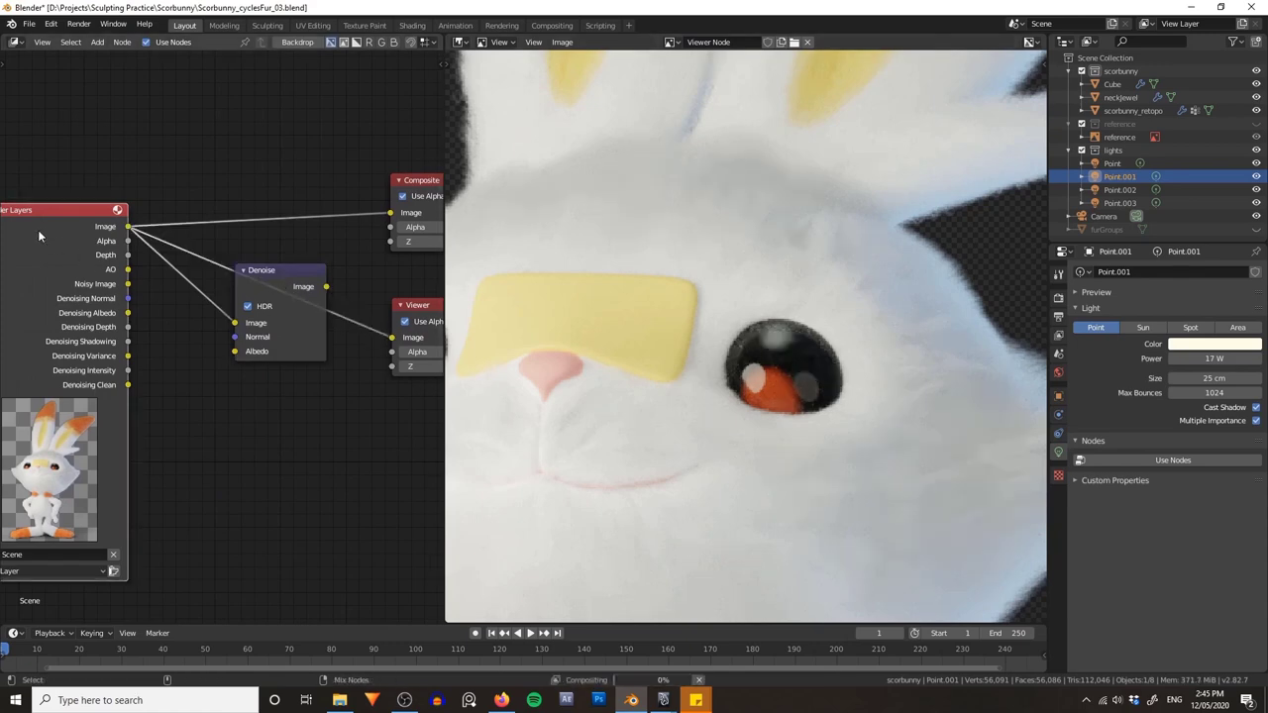
pyautogui.keyDown('ctrl'); pyautogui.keyDown('shift'); pyautogui.click(266, 280); pyautogui.keyUp('shift'); pyautogui.keyUp('ctrl')
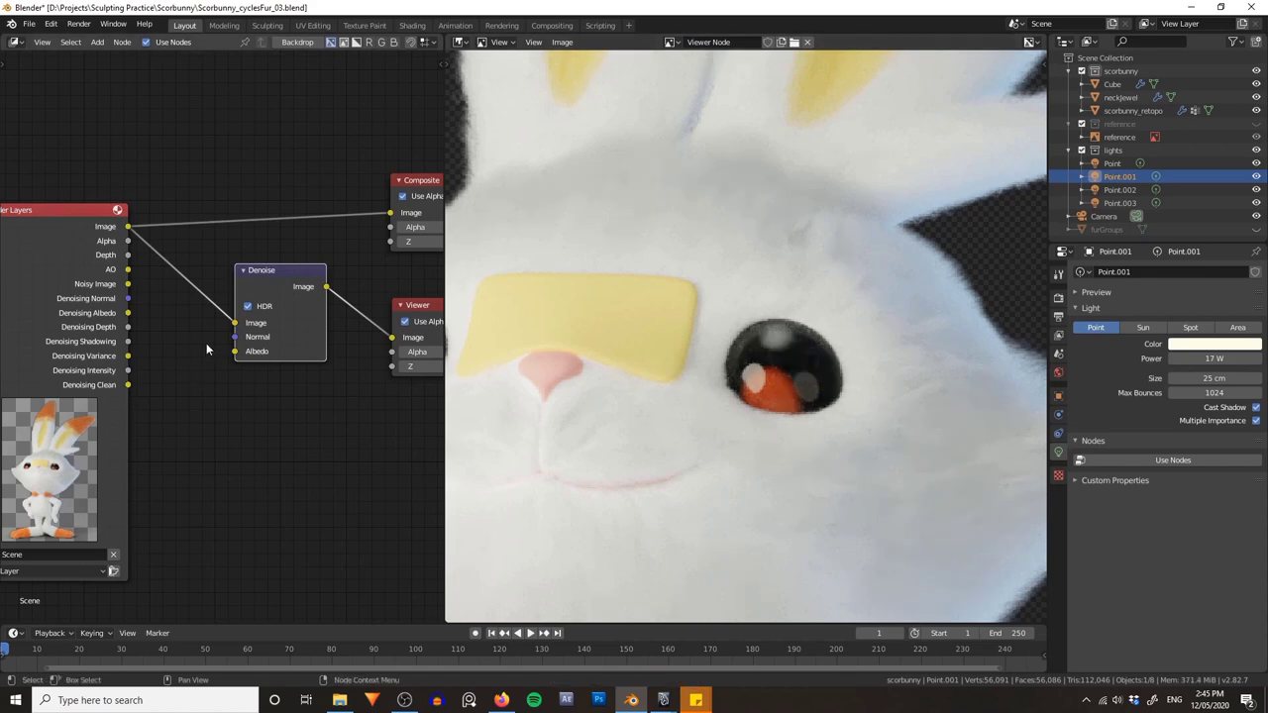
# - Connect Denoising Normal and Denoising Albedo to the Denoise node's Normal and Albedo inputs, and shift the node closer to Render Layers
pyautogui.scroll(1, 170, 321)
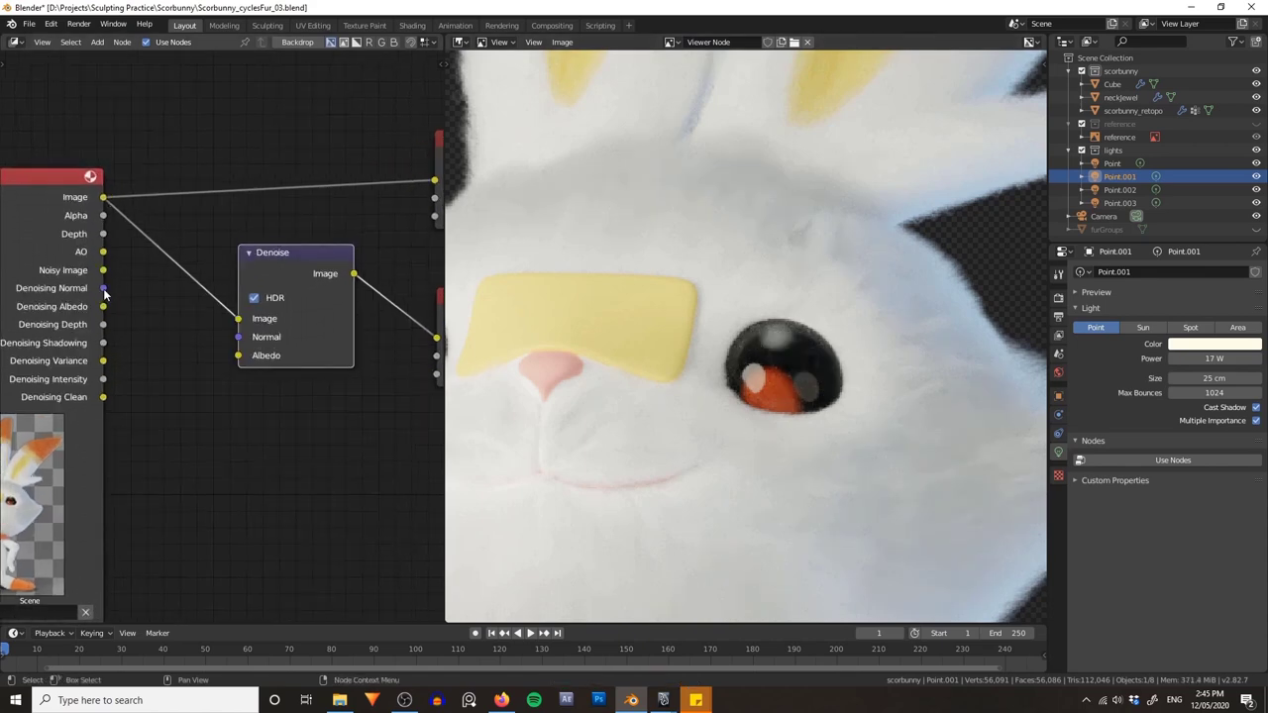
pyautogui.moveTo(103, 288); pyautogui.dragTo(230, 345)
pyautogui.moveTo(103, 307); pyautogui.dragTo(238, 354)
pyautogui.moveTo(310, 263); pyautogui.dragTo(286, 264)
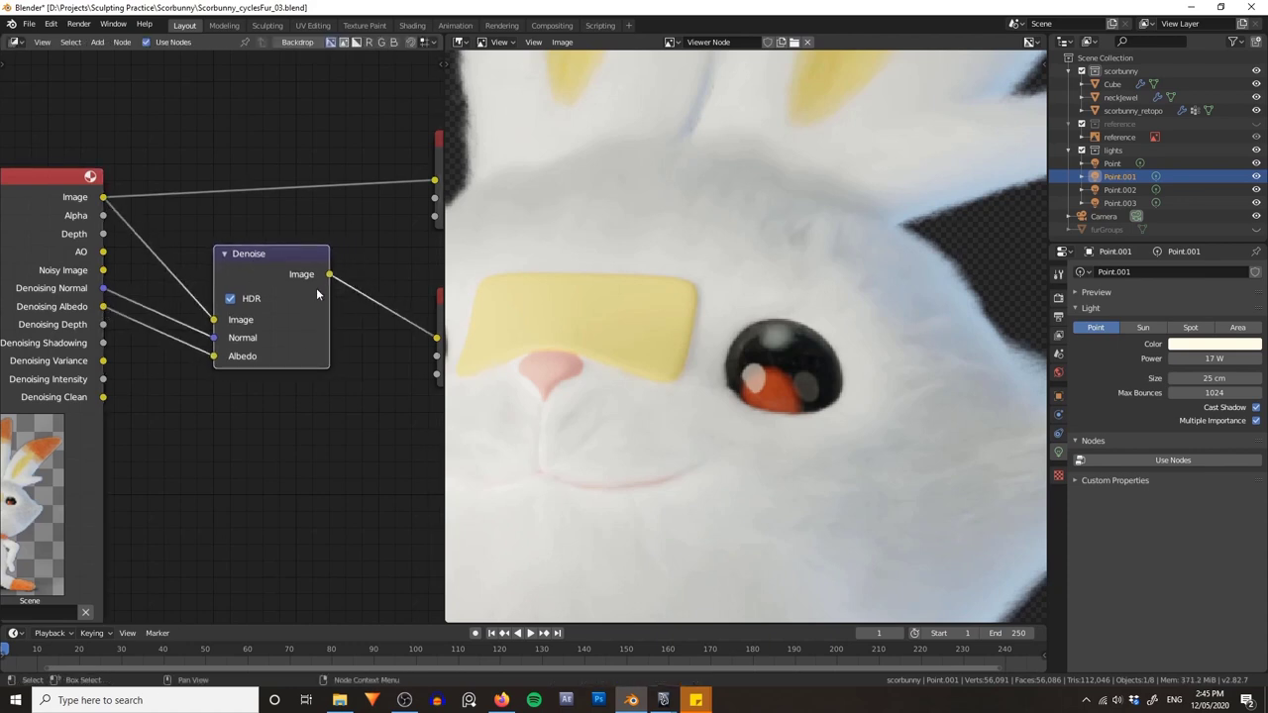
pyautogui.scroll(-2, 319, 296)
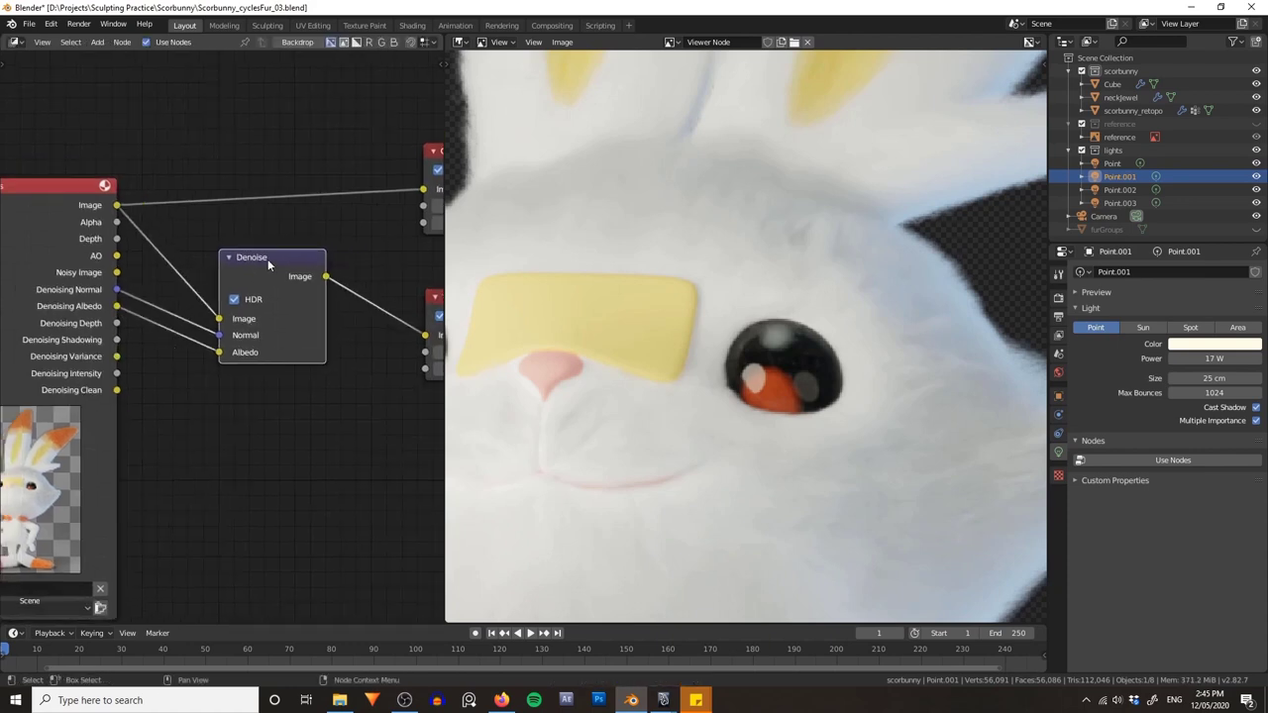
# - Compare the raw Image pass with the normal- and albedo-guided denoised result on the face, eyes and neck area
pyautogui.keyDown('ctrl'); pyautogui.keyDown('shift'); pyautogui.click(40, 194); pyautogui.keyUp('shift'); pyautogui.keyUp('ctrl')
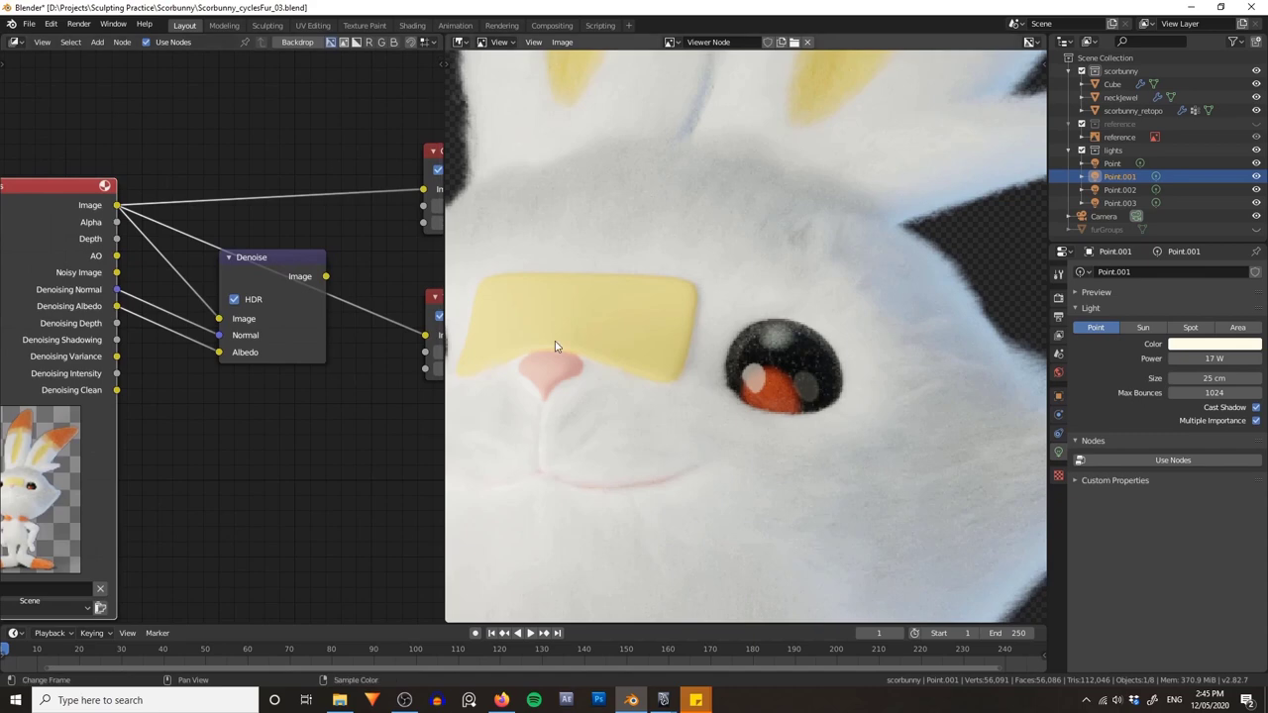
pyautogui.keyDown('ctrl'); pyautogui.keyDown('shift'); pyautogui.click(291, 273); pyautogui.keyUp('shift'); pyautogui.keyUp('ctrl')
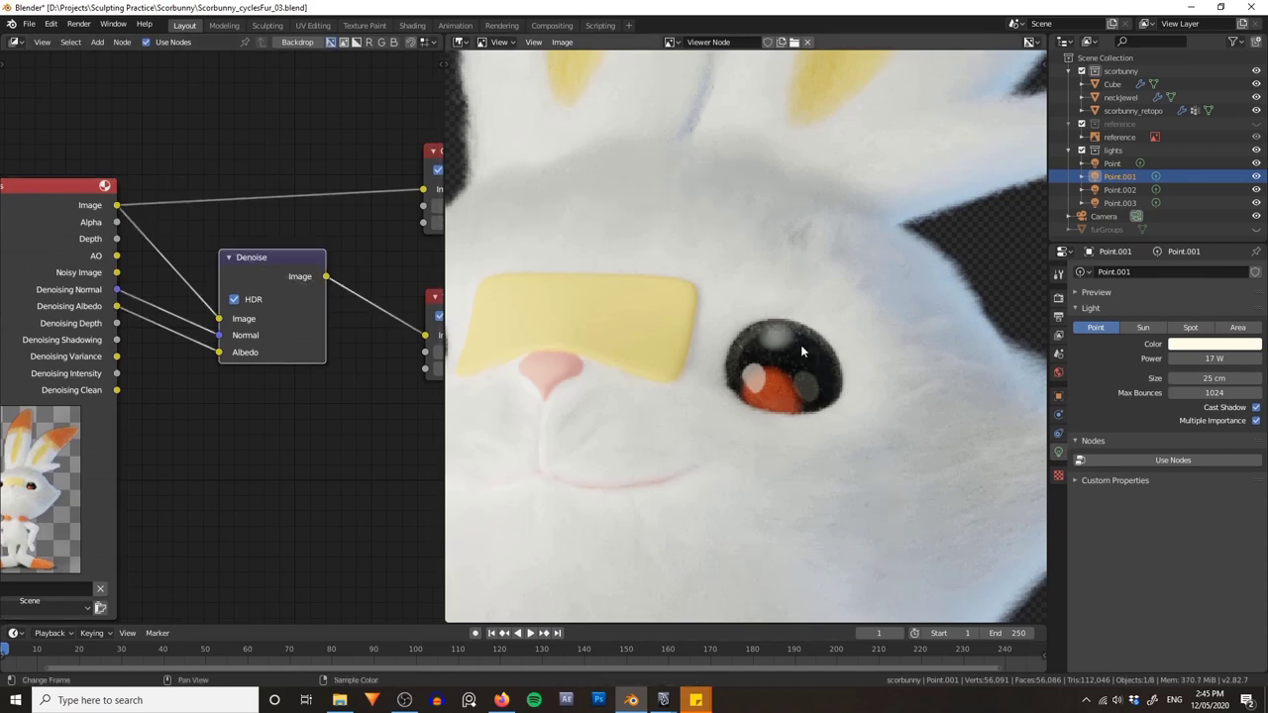
pyautogui.scroll(-1, 800, 346)
pyautogui.scroll(-2, 762, 348)
pyautogui.moveTo(716, 375); pyautogui.dragTo(719, 247, button='middle')
pyautogui.scroll(2, 717, 274)
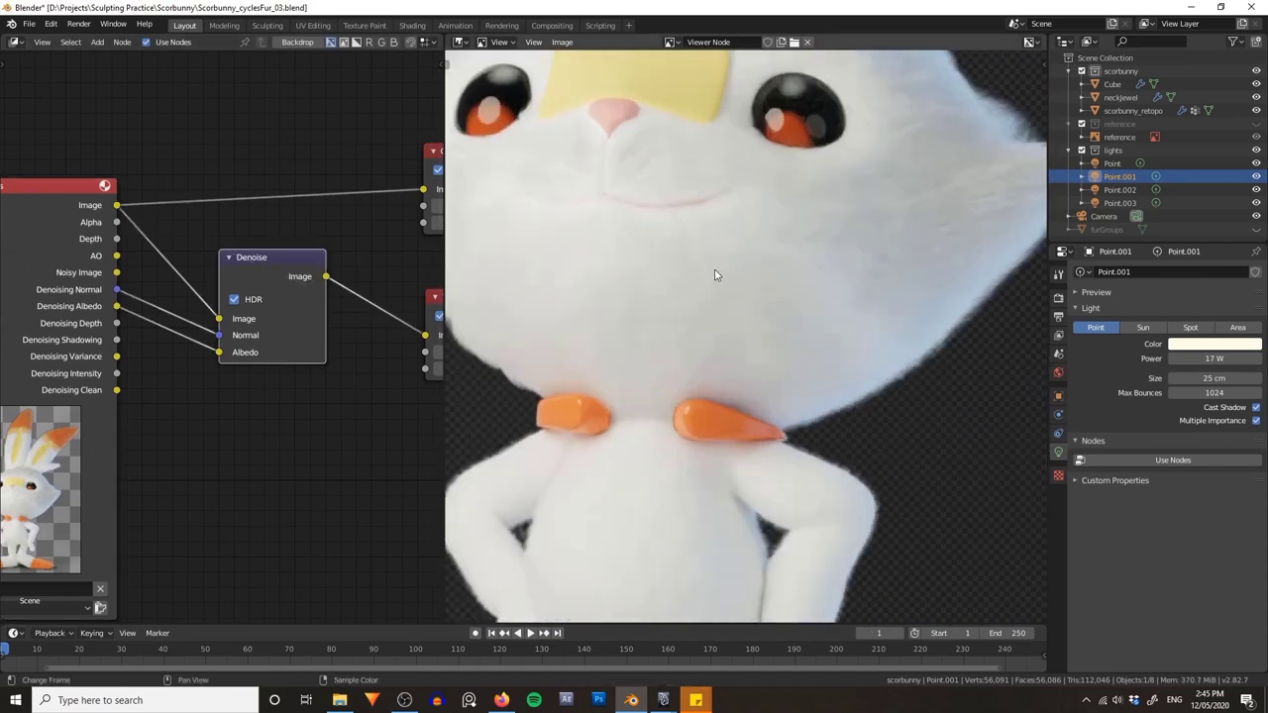
pyautogui.keyDown('ctrl'); pyautogui.keyDown('shift'); pyautogui.click(65, 225); pyautogui.keyUp('shift'); pyautogui.keyUp('ctrl')
pyautogui.scroll(2, 704, 286)
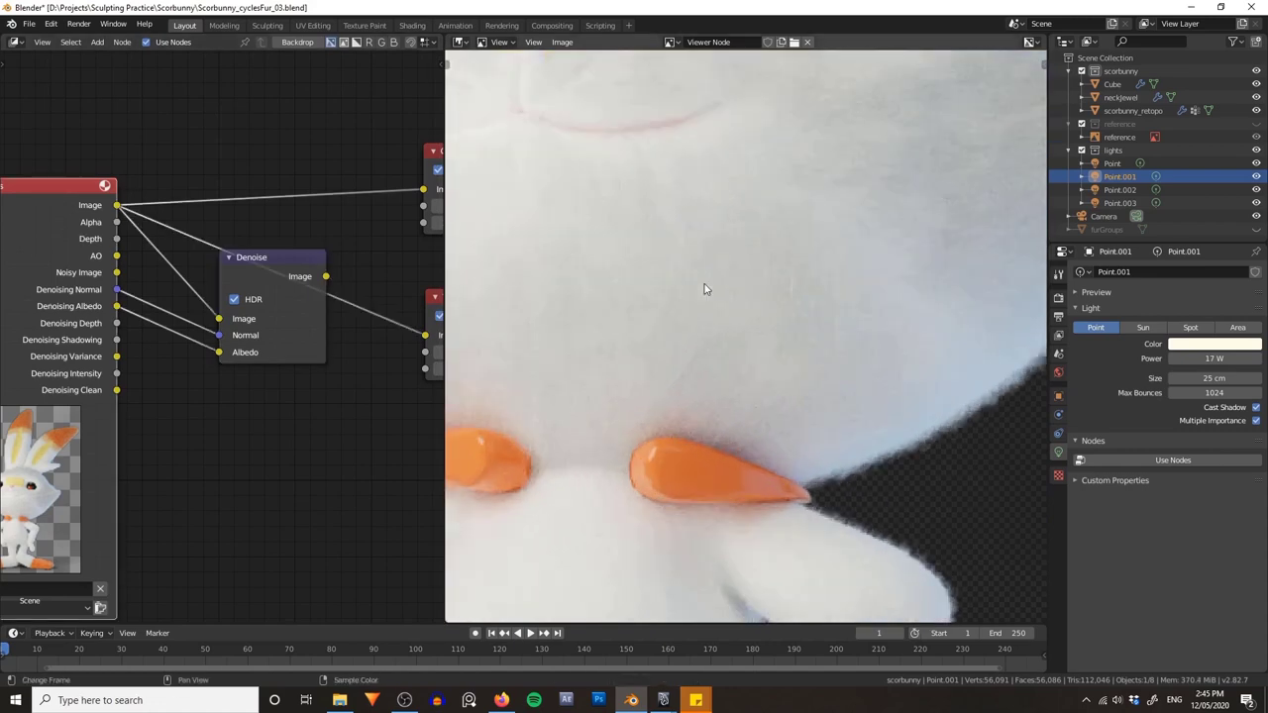
pyautogui.keyDown('ctrl'); pyautogui.keyDown('shift'); pyautogui.click(271, 274); pyautogui.keyUp('shift'); pyautogui.keyUp('ctrl')
pyautogui.scroll(-5, 704, 341)
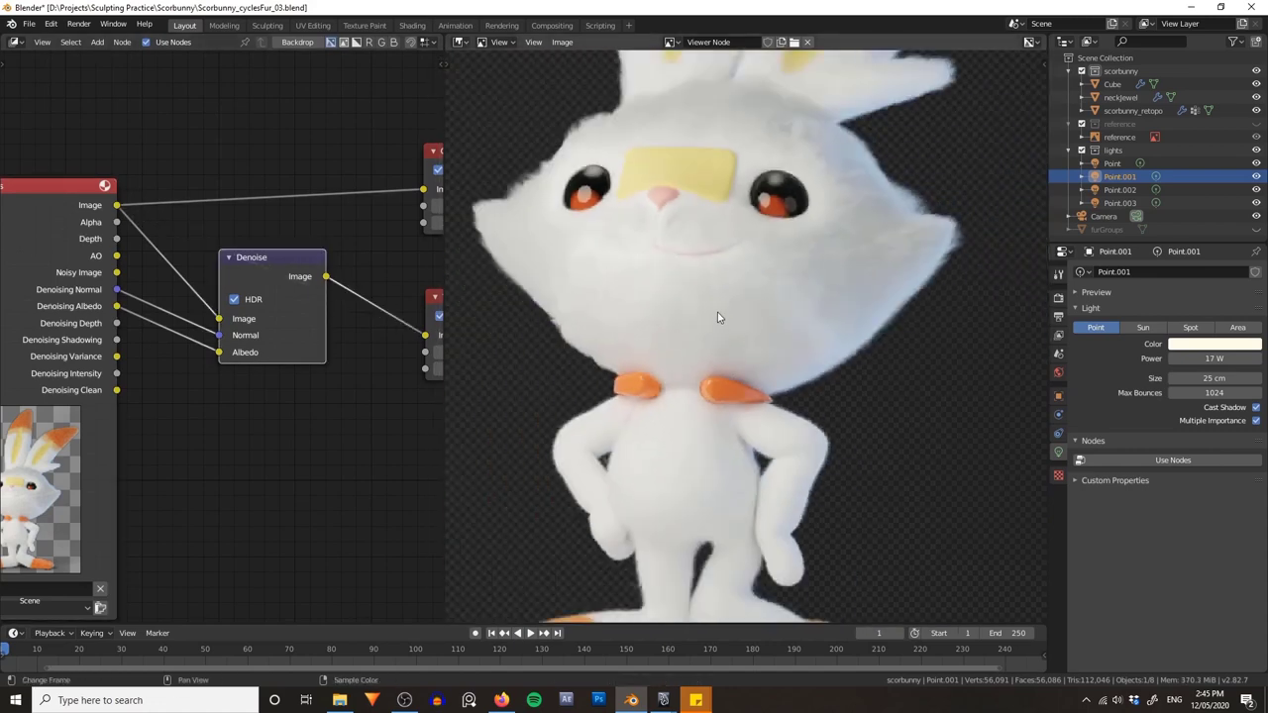
pyautogui.scroll(4, 727, 316)
pyautogui.scroll(-1, 770, 234)
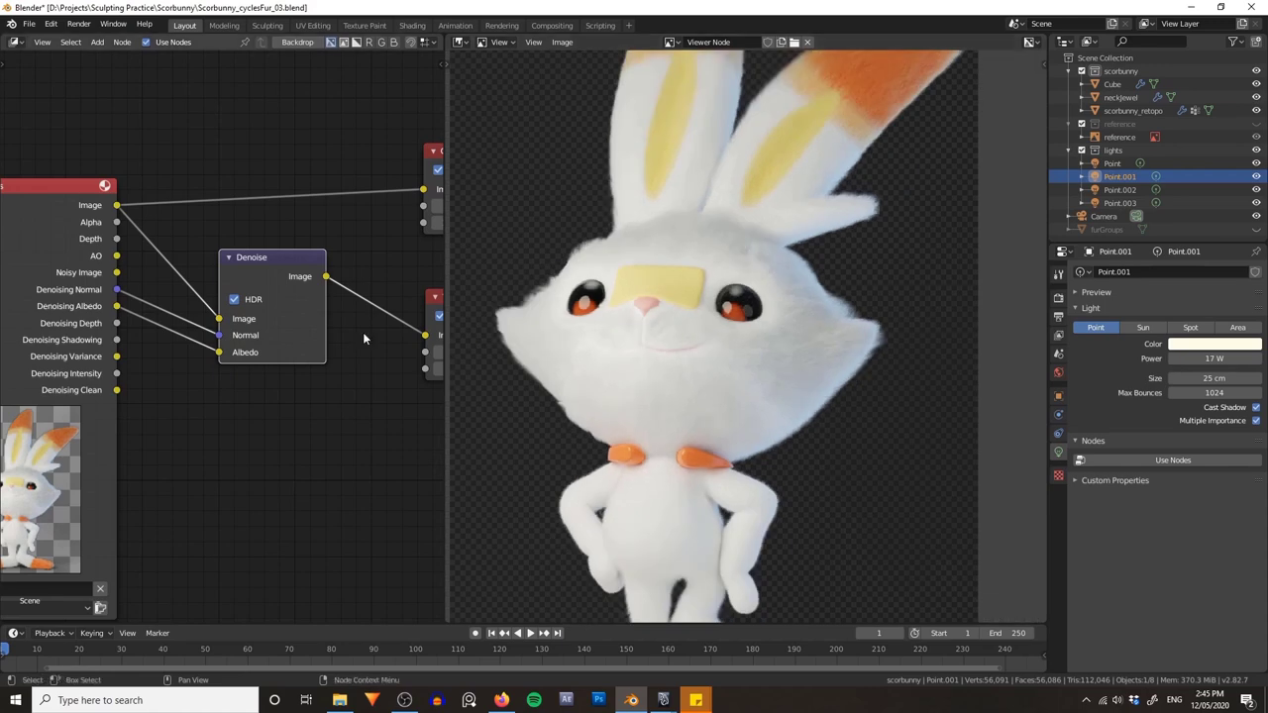
# - Nudge the Denoise node slightly upward between the Render Layers and Viewer nodes
pyautogui.moveTo(362, 332); pyautogui.dragTo(352, 343, button='middle')
pyautogui.moveTo(244, 282); pyautogui.dragTo(242, 268)
pyautogui.scroll(-2, 287, 263)
pyautogui.moveTo(327, 256); pyautogui.dragTo(307, 266, button='middle')
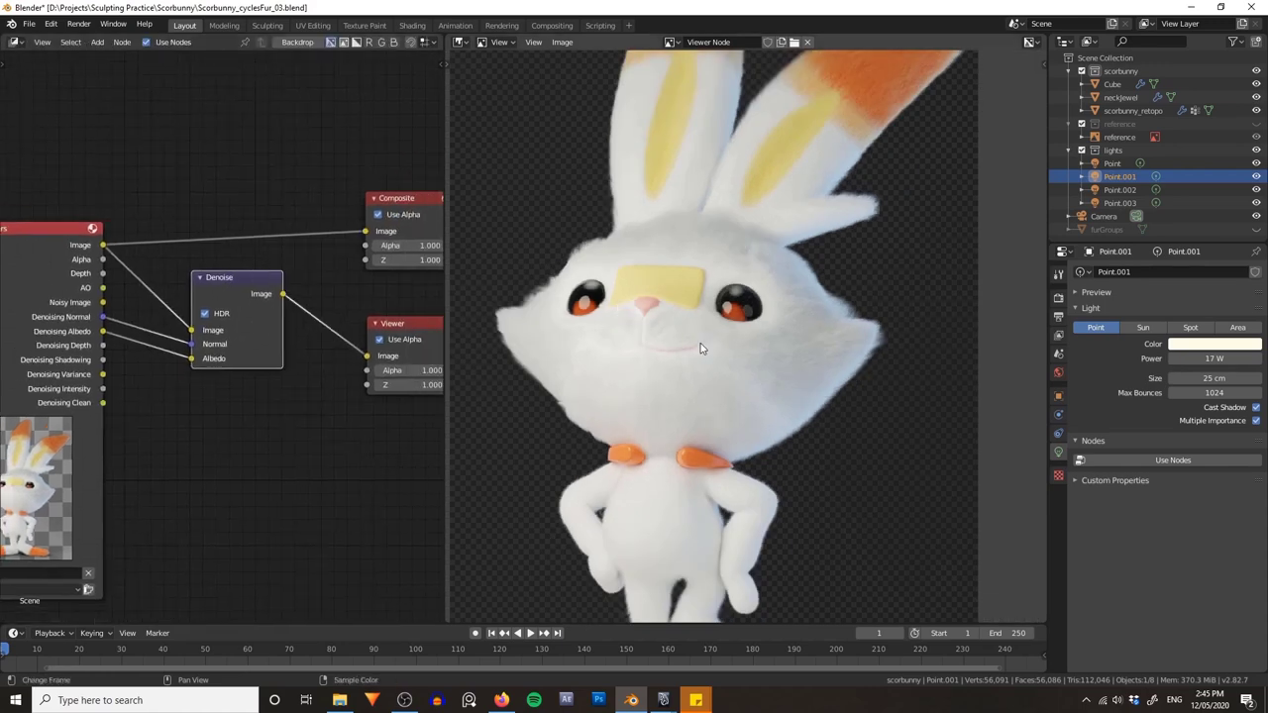
pyautogui.moveTo(728, 349); pyautogui.dragTo(754, 367, button='middle')
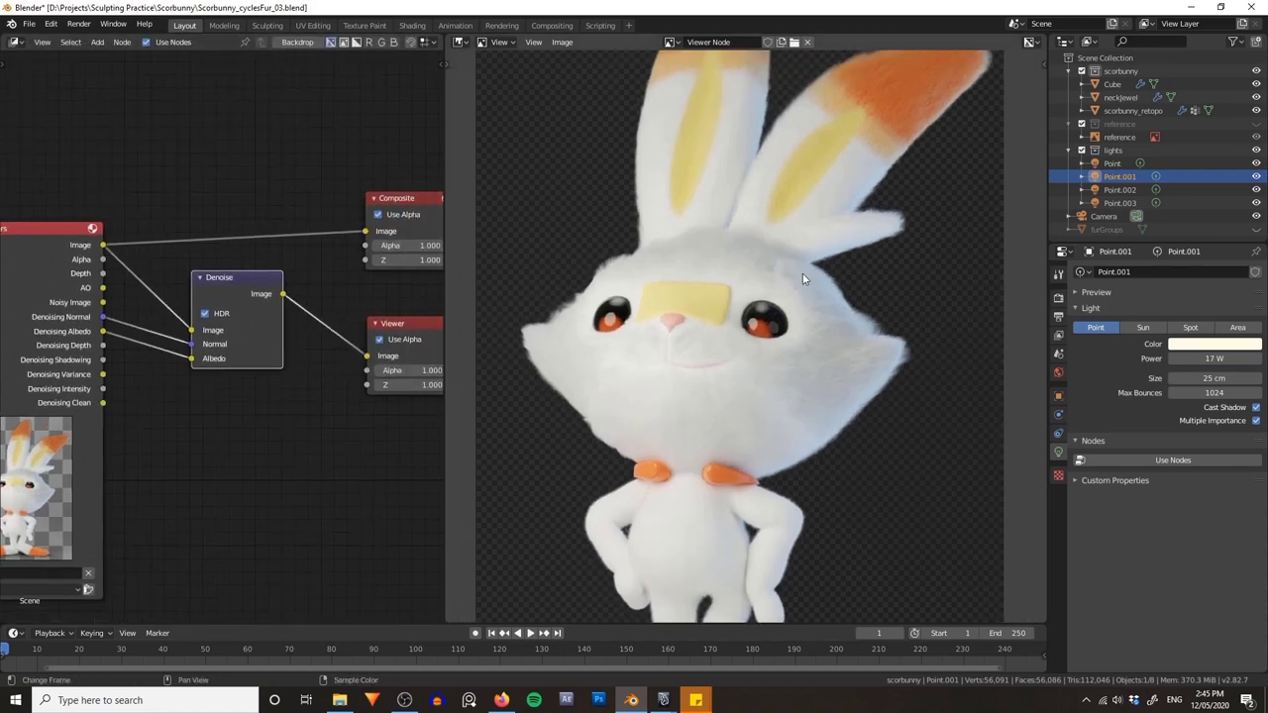
# - Move the Denoise node slightly up and shift the Composite and Viewer nodes farther right to make room between them
pyautogui.moveTo(213, 419); pyautogui.dragTo(224, 416, button='middle')
pyautogui.moveTo(233, 302); pyautogui.dragTo(242, 283)
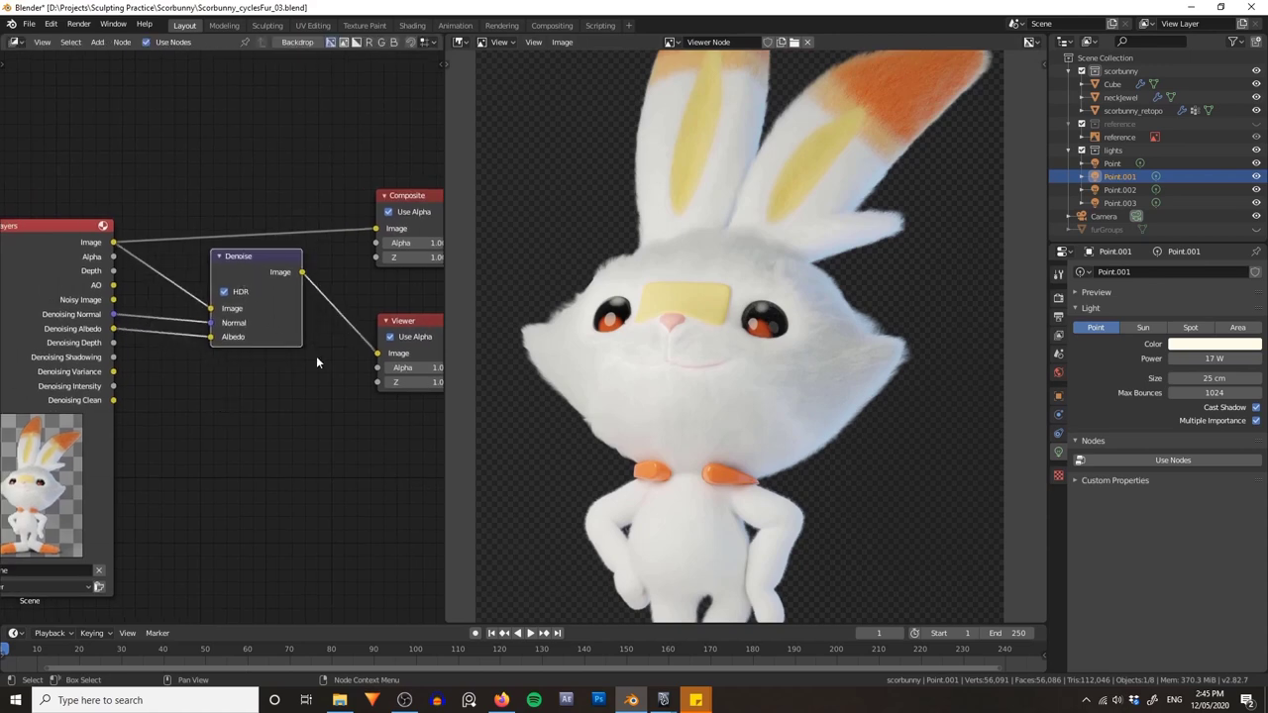
pyautogui.moveTo(317, 362); pyautogui.dragTo(243, 357, button='middle')
pyautogui.moveTo(289, 149); pyautogui.dragTo(366, 317)
pyautogui.moveTo(366, 317); pyautogui.dragTo(458, 307)
pyautogui.moveTo(136, 413); pyautogui.dragTo(203, 404, button='middle')
pyautogui.moveTo(300, 414); pyautogui.dragTo(278, 416, button='middle')
# - Add a Mix node and insert it on the link between the Denoise and Viewer nodes
pyautogui.hotkey('shift', 'a')
pyautogui.write('smix')
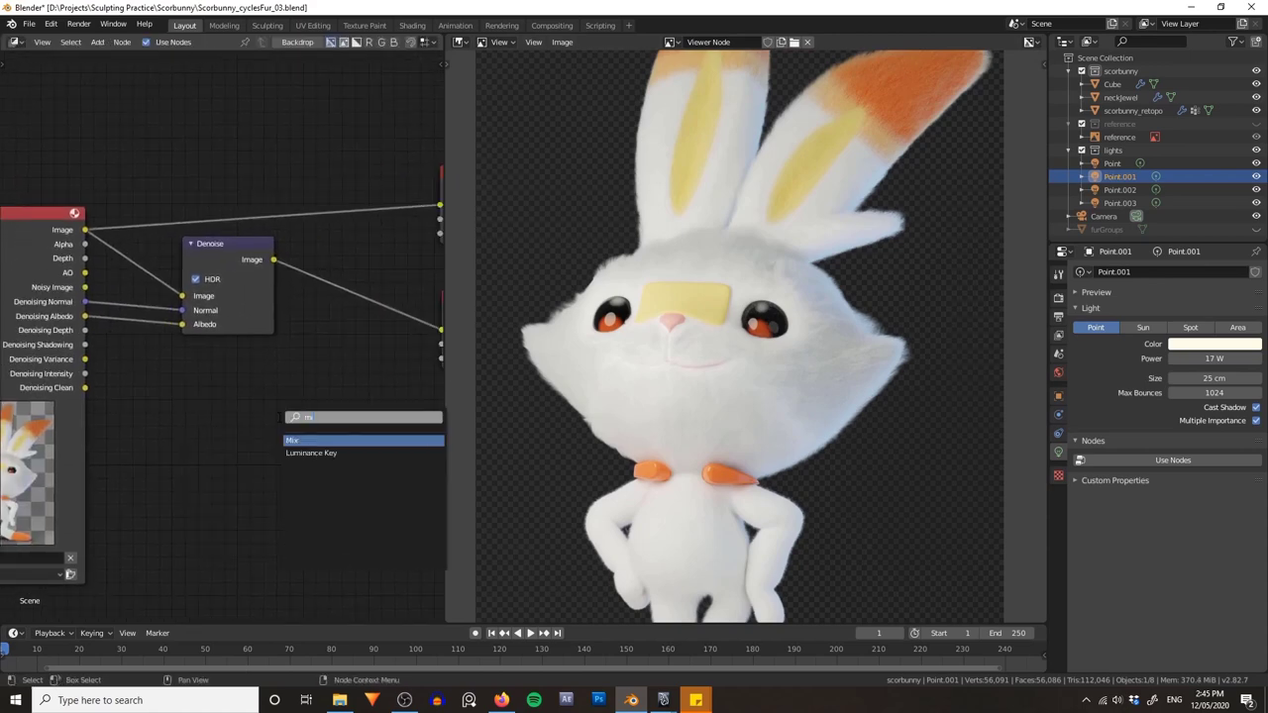
pyautogui.press('Return')
pyautogui.click(326, 261)
pyautogui.moveTo(296, 410); pyautogui.dragTo(253, 402, button='middle')
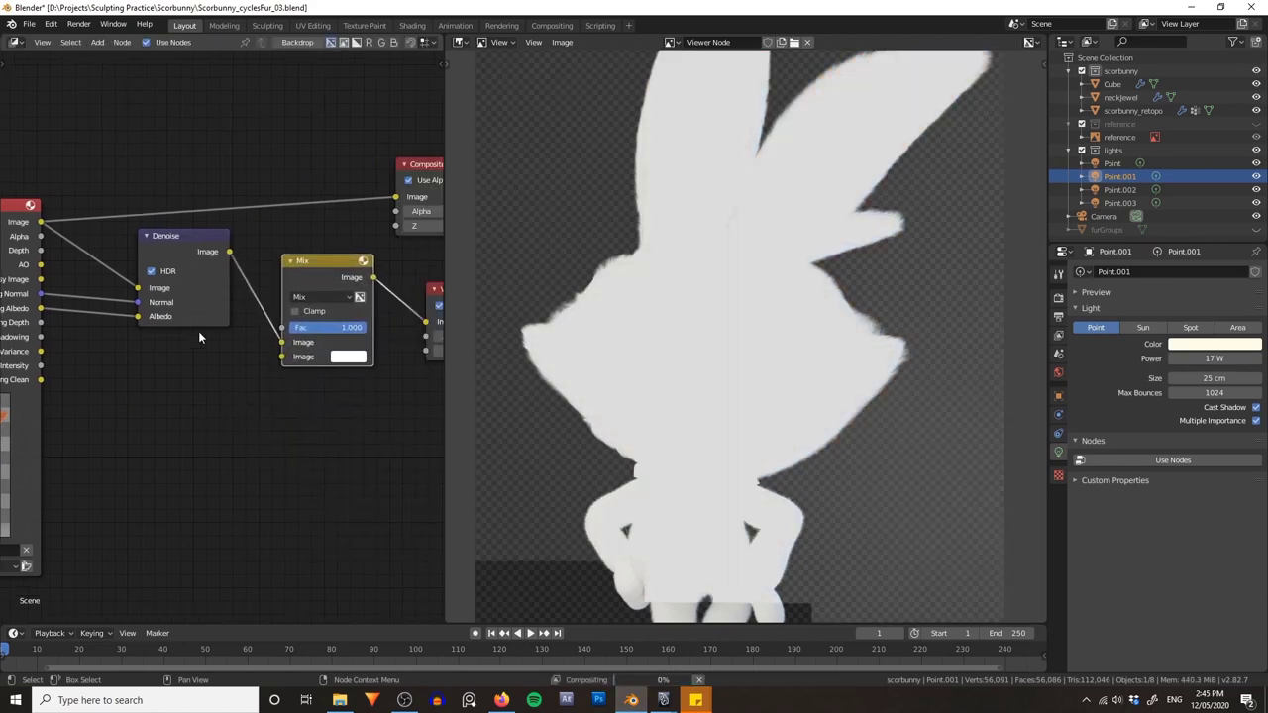
# - Connect the Render Layers AO output to the Mix node's second Image input and space out the Denoise, Mix and Viewer nodes
pyautogui.moveTo(211, 237); pyautogui.dragTo(204, 248)
pyautogui.scroll(-1, 237, 211)
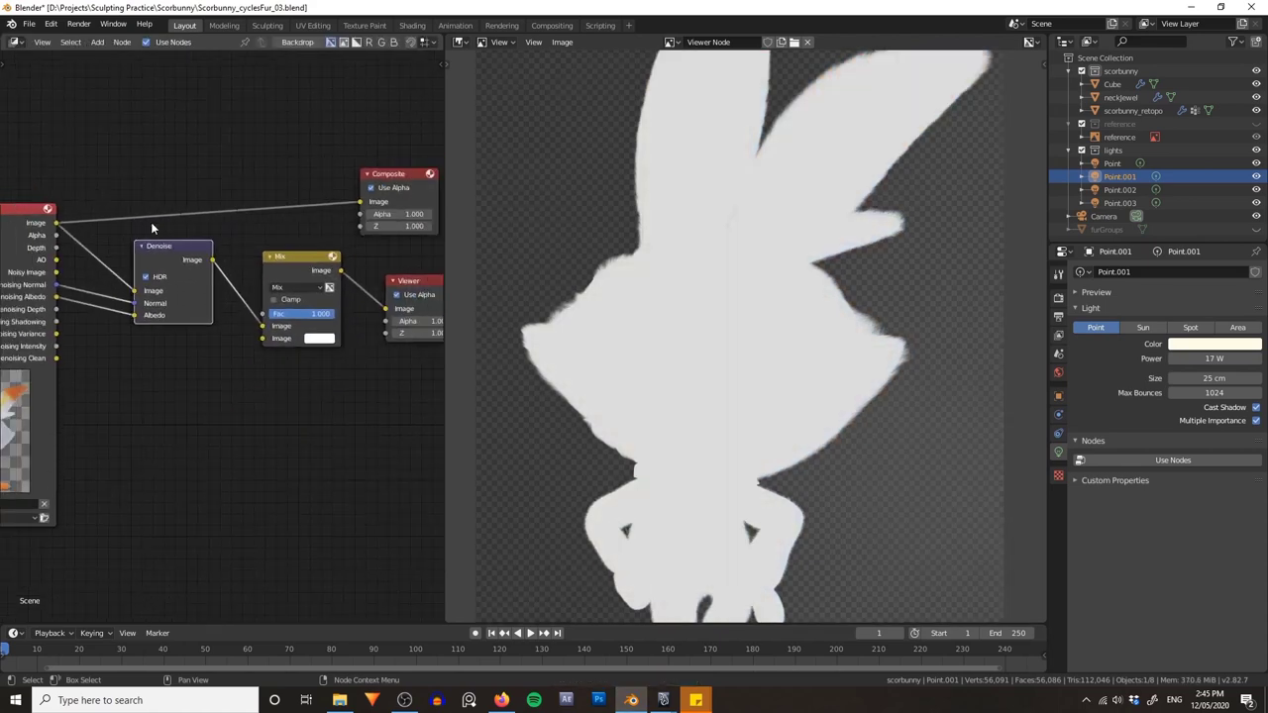
pyautogui.moveTo(57, 260); pyautogui.dragTo(54, 305)
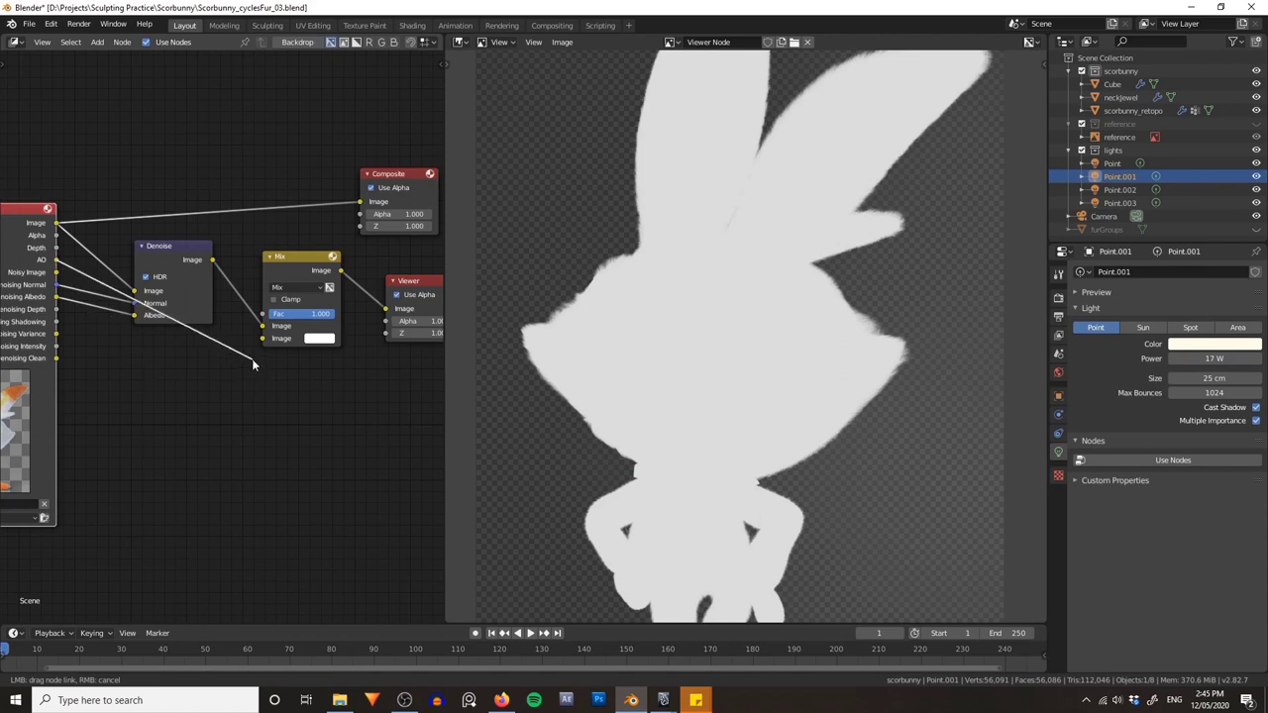
pyautogui.moveTo(255, 340); pyautogui.dragTo(261, 339)
pyautogui.moveTo(180, 262); pyautogui.dragTo(202, 237)
pyautogui.moveTo(285, 271); pyautogui.dragTo(282, 367)
pyautogui.moveTo(415, 281); pyautogui.dragTo(415, 337)
pyautogui.scroll(3, 287, 270)
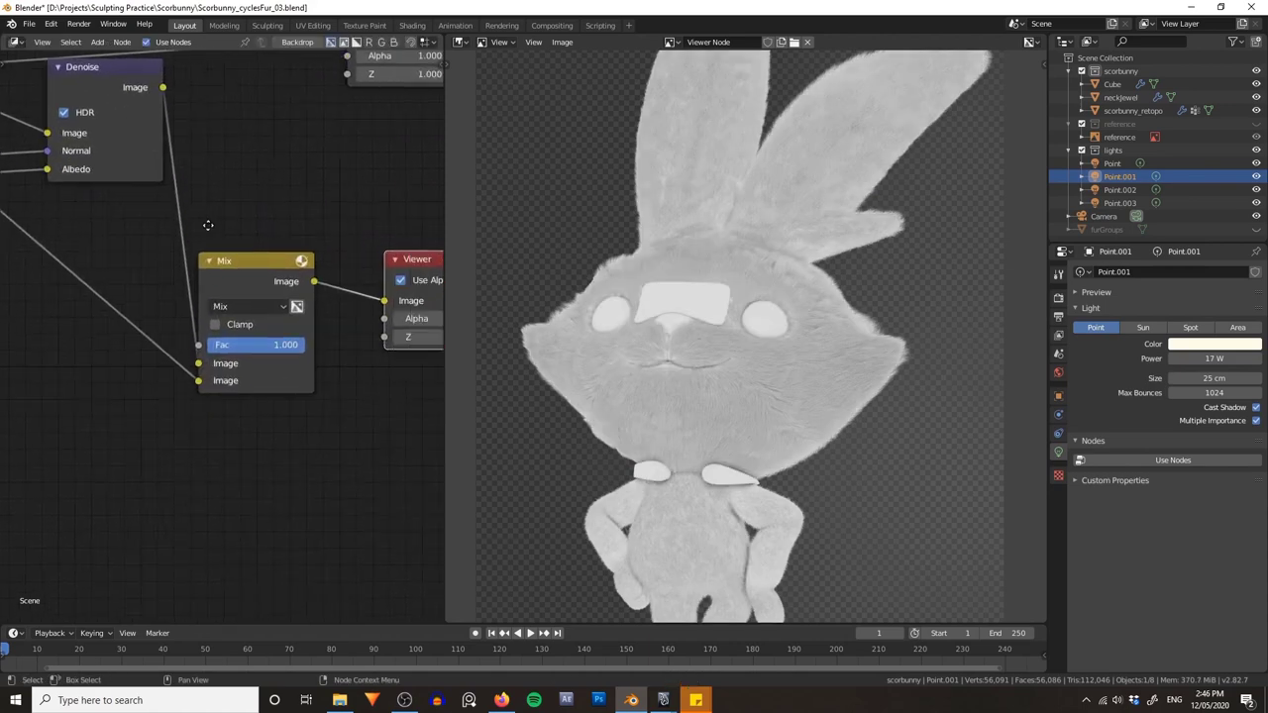
# - Set the Mix node's blend mode to Multiply and nudge the node upward beside the Viewer
pyautogui.click(211, 290)
pyautogui.click(206, 354)
pyautogui.scroll(1, 121, 416)
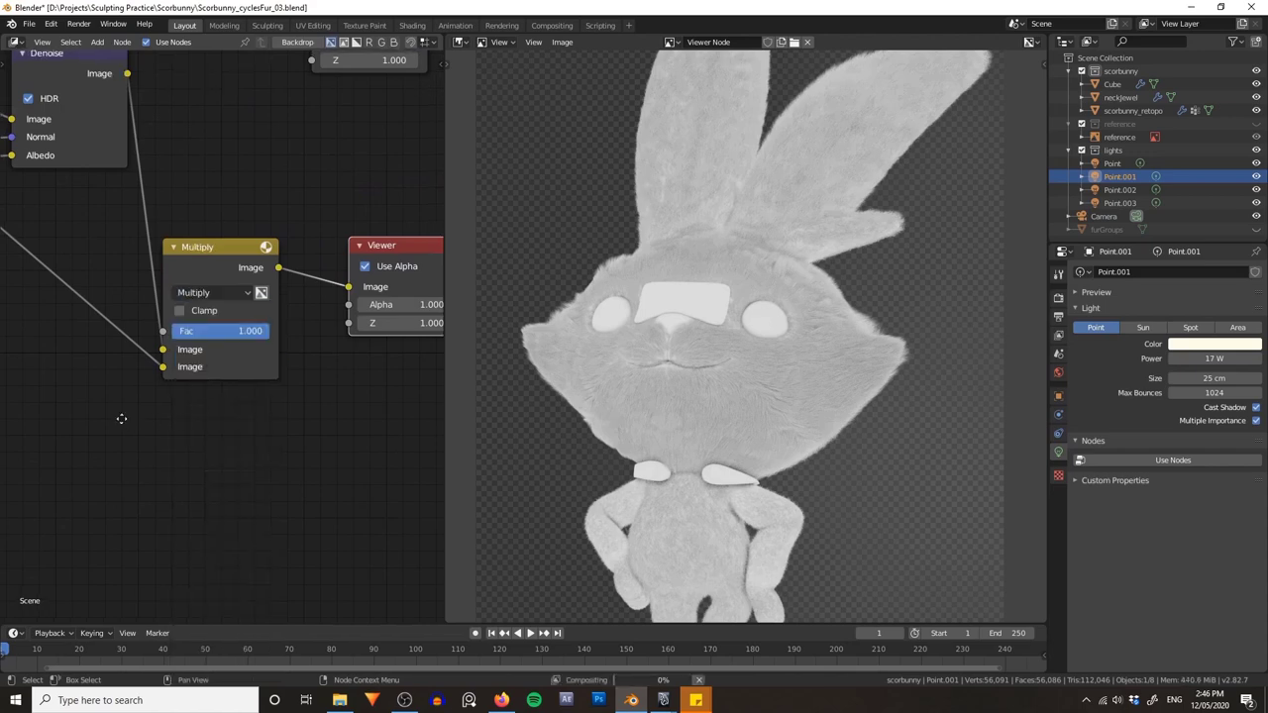
pyautogui.moveTo(116, 348); pyautogui.dragTo(183, 392, button='middle')
pyautogui.moveTo(301, 277); pyautogui.dragTo(311, 242)
pyautogui.moveTo(311, 245); pyautogui.dragTo(250, 264, button='middle')
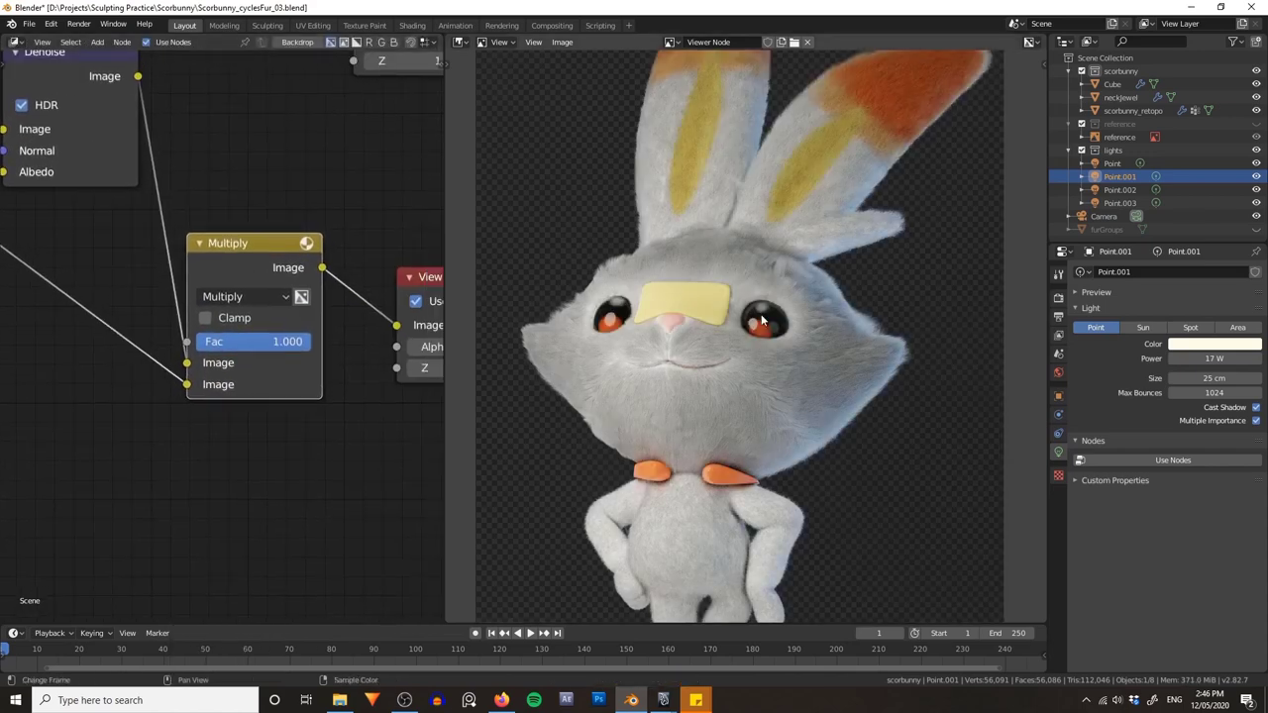
# - Inspect the ambient occlusion effect on the character and set the Multiply node's factor to 0.500
pyautogui.scroll(-2, 797, 320)
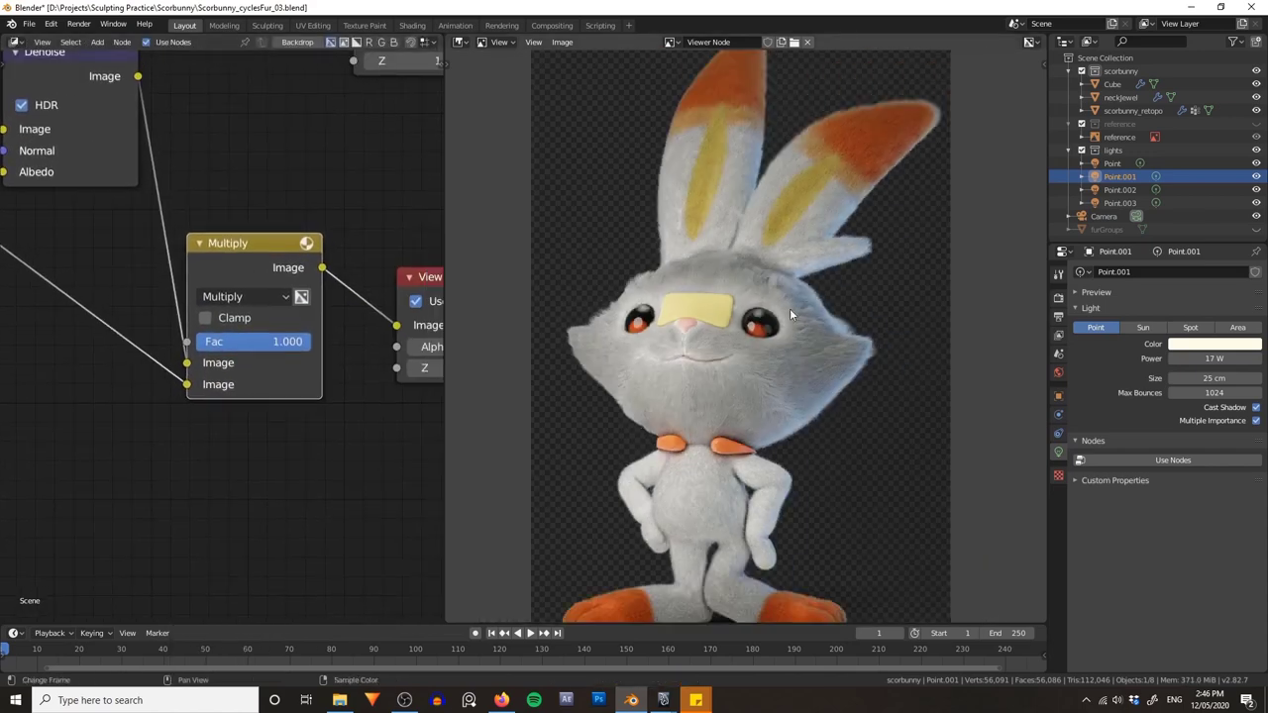
pyautogui.scroll(2, 796, 320)
pyautogui.scroll(1, 819, 321)
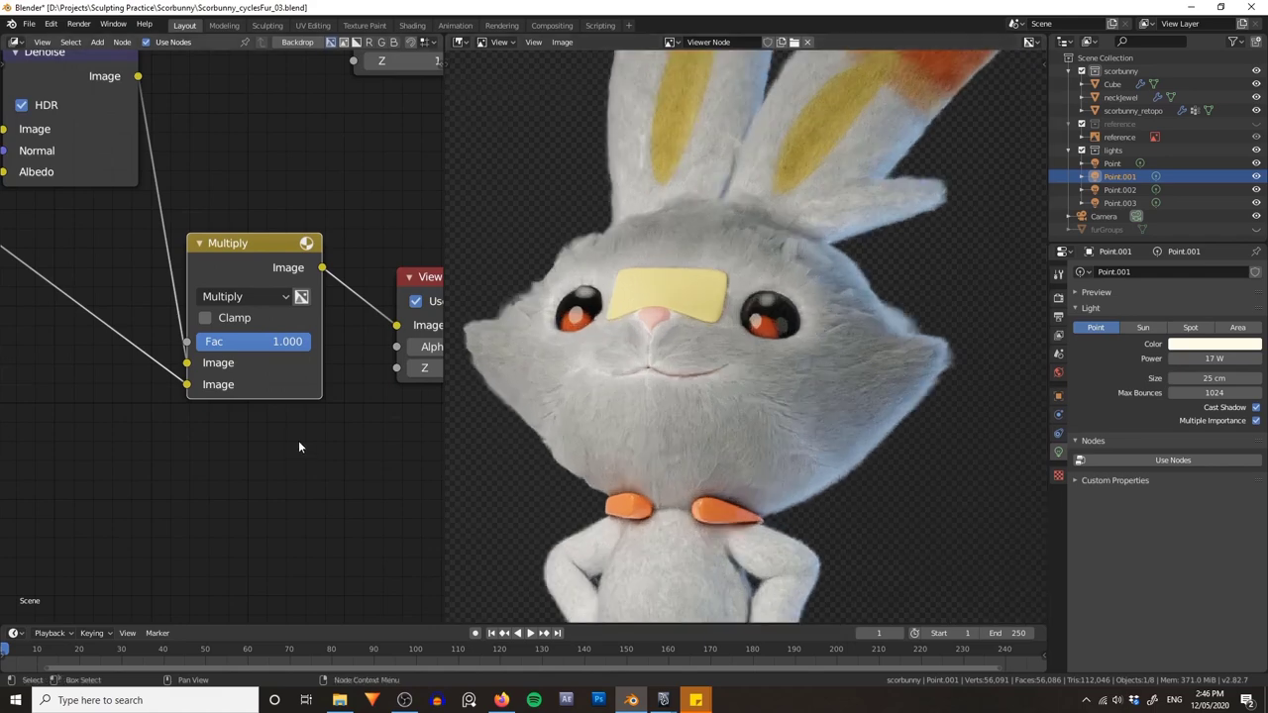
pyautogui.moveTo(258, 370); pyautogui.dragTo(249, 382, button='middle')
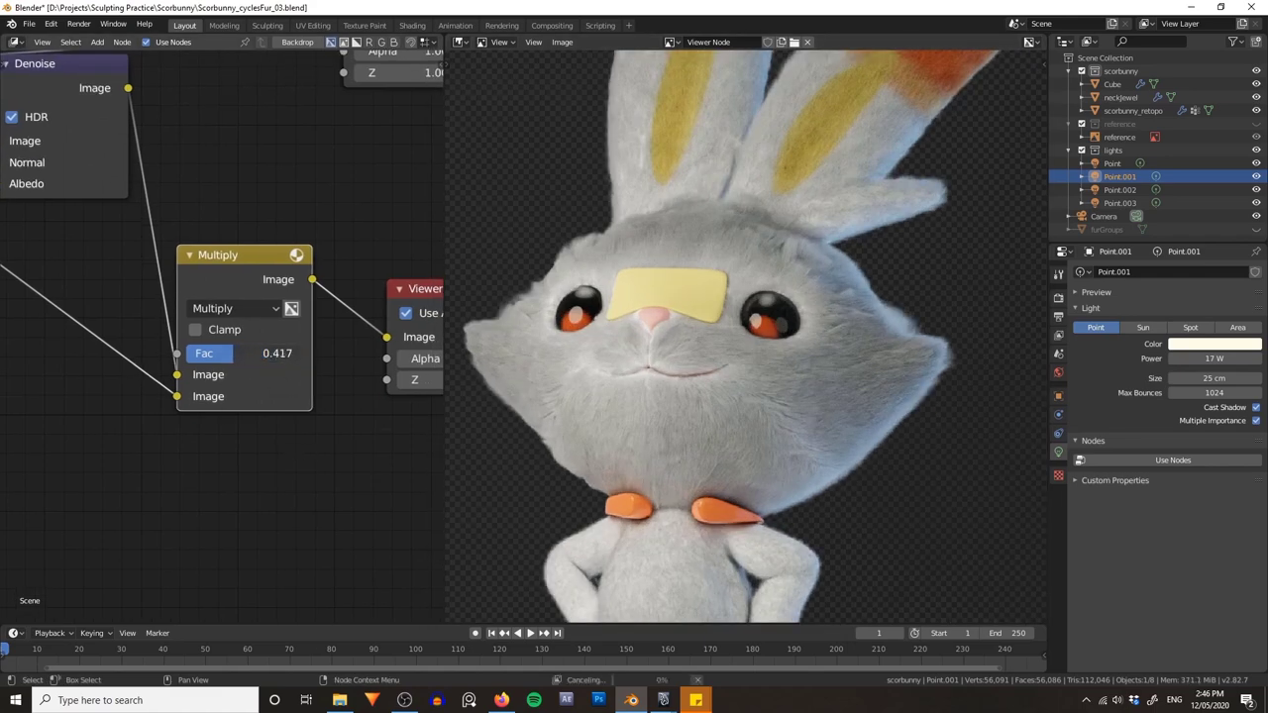
pyautogui.moveTo(250, 353); pyautogui.dragTo(246, 360)
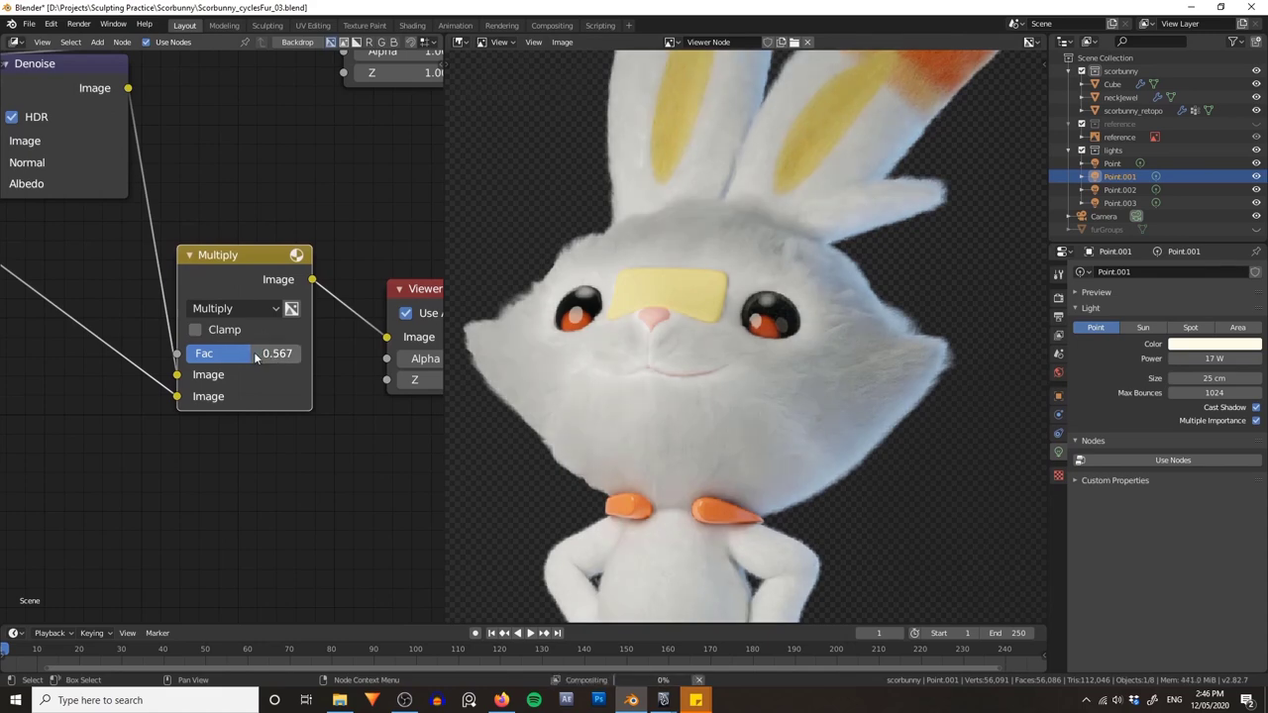
pyautogui.scroll(-2, 255, 357)
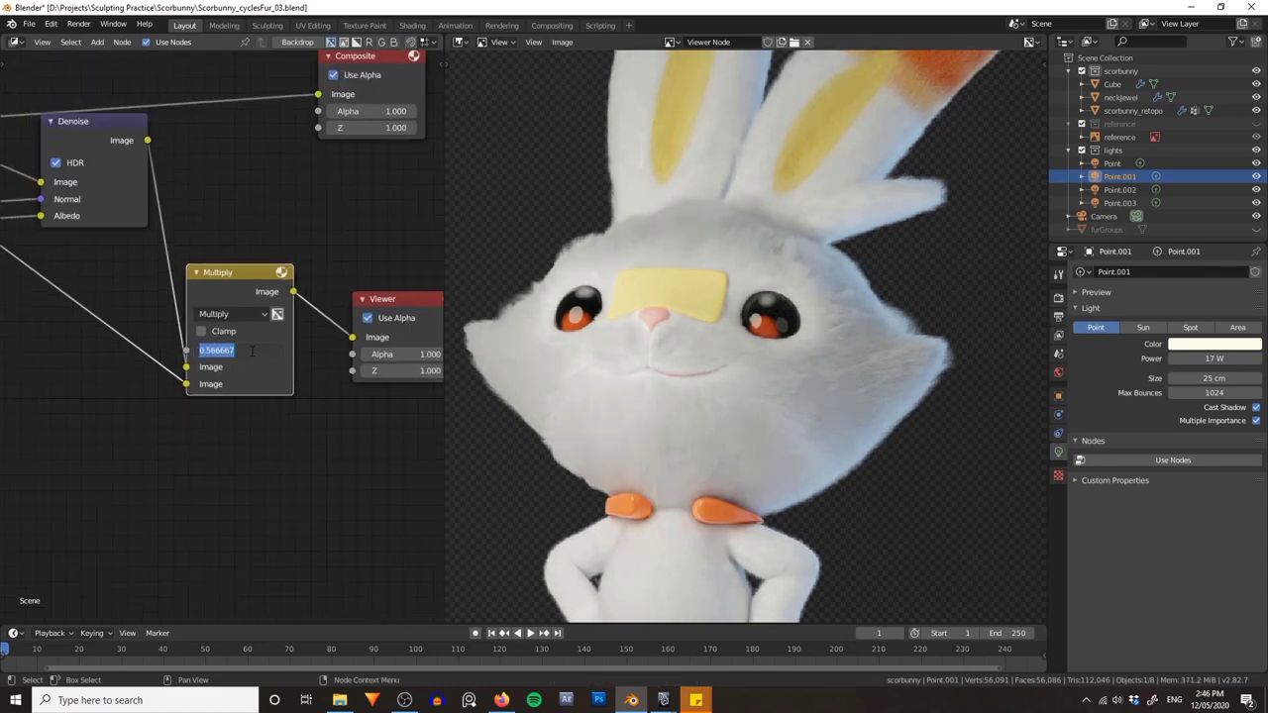
pyautogui.scroll(-2, 703, 336)
pyautogui.scroll(1, 711, 339)
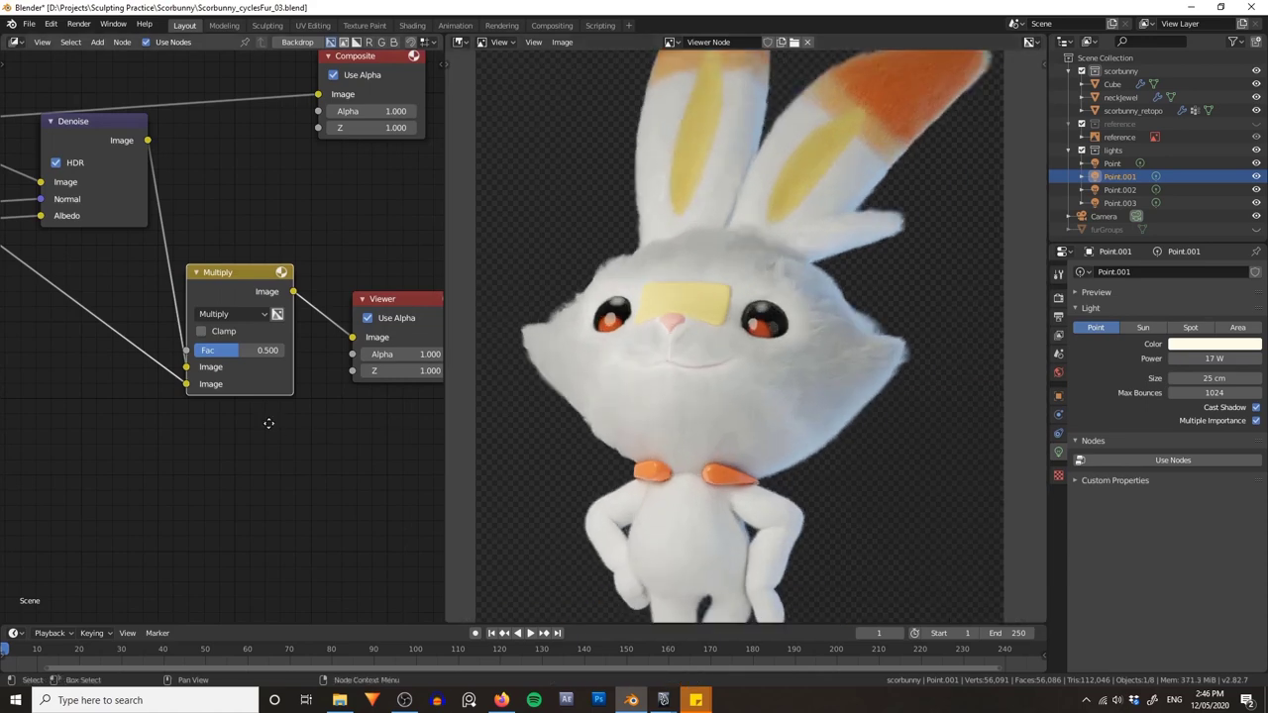
# - Add a ColorRamp node on the AO link feeding the Multiply node and position it below the Denoise node
pyautogui.moveTo(101, 402); pyautogui.dragTo(207, 410, button='middle')
pyautogui.hotkey('shift', 'a')
pyautogui.write('s')
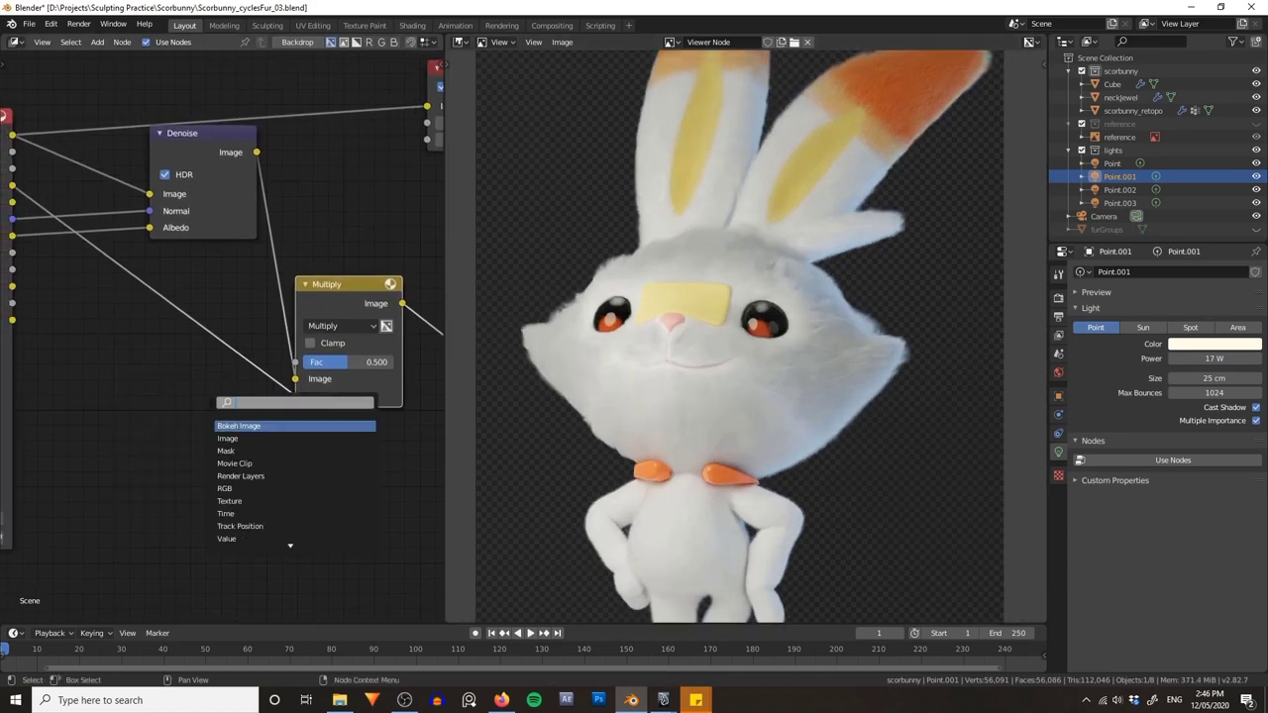
pyautogui.write('ramp')
pyautogui.press('Return')
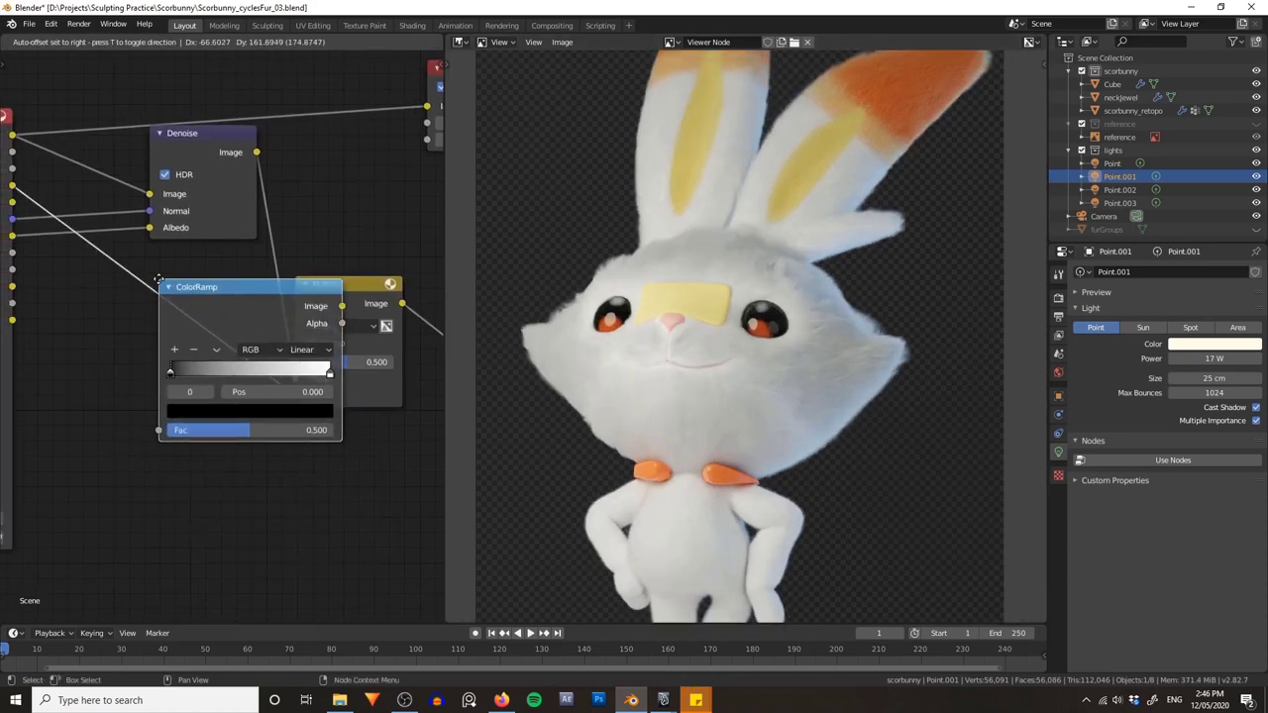
pyautogui.click(146, 274)
pyautogui.moveTo(356, 297); pyautogui.dragTo(307, 290, button='middle')
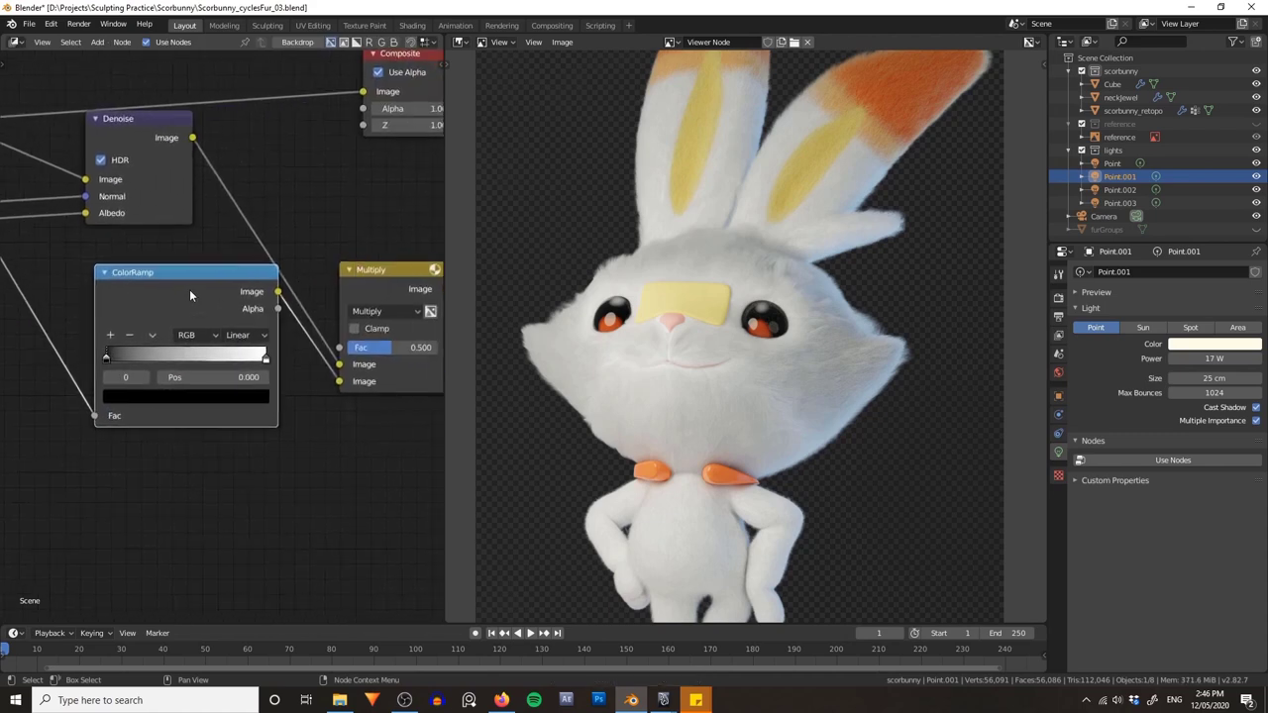
pyautogui.moveTo(190, 291); pyautogui.dragTo(160, 350)
pyautogui.moveTo(145, 303); pyautogui.dragTo(171, 281, button='middle')
# - Preview the ColorRamp output in the Viewer, then move its white stop to 0.545 and its black stop slightly inward
pyautogui.keyDown('ctrl'); pyautogui.keyDown('shift'); pyautogui.click(186, 331); pyautogui.keyUp('shift'); pyautogui.keyUp('ctrl')
pyautogui.moveTo(240, 250); pyautogui.dragTo(292, 237, button='middle')
pyautogui.scroll(2, 292, 240)
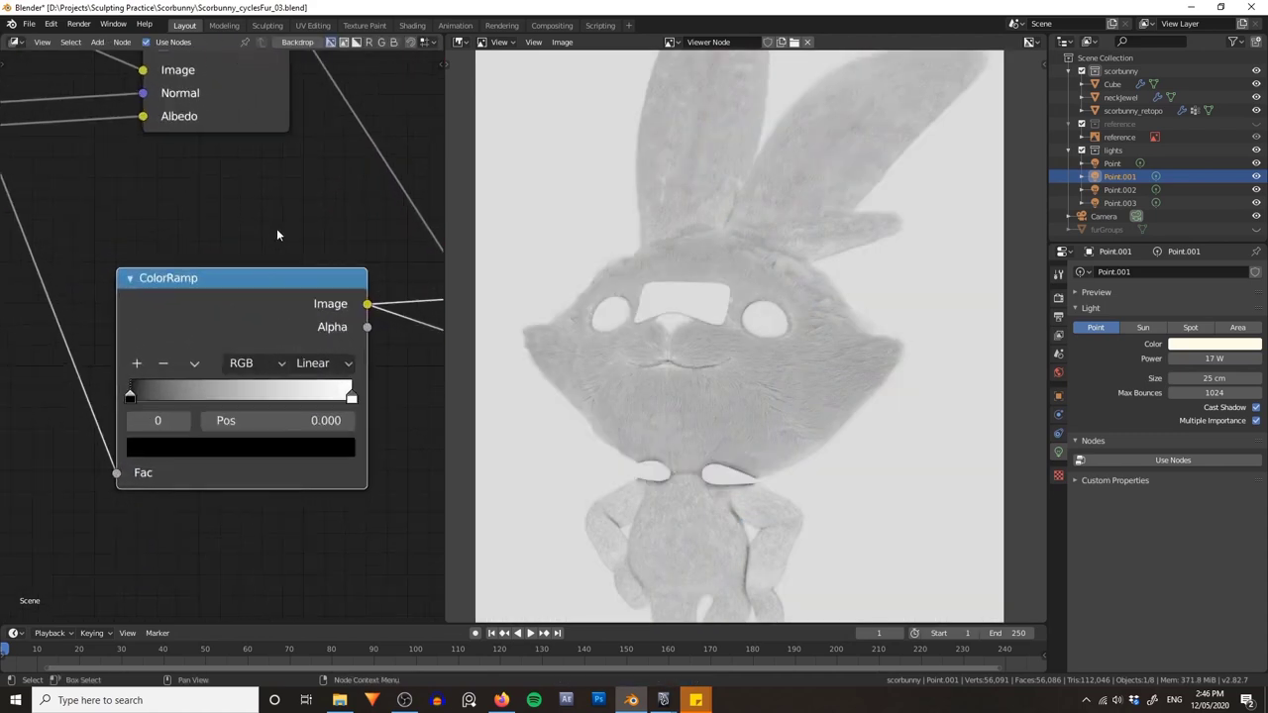
pyautogui.moveTo(358, 385); pyautogui.dragTo(189, 381)
pyautogui.moveTo(84, 385); pyautogui.dragTo(106, 381)
pyautogui.moveTo(211, 381)
pyautogui.mouseDown()
pyautogui.moveTo(189, 381)
pyautogui.moveTo(224, 384)
pyautogui.mouseUp()
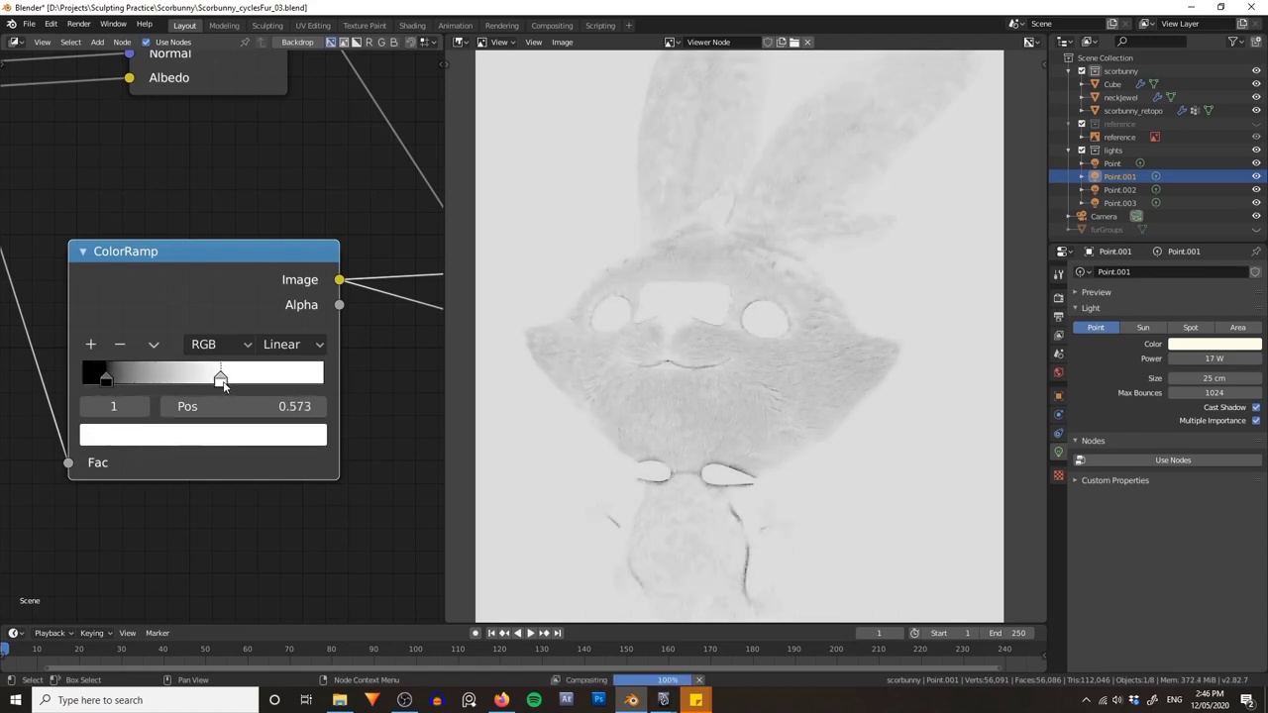
pyautogui.moveTo(110, 381); pyautogui.dragTo(94, 379)
pyautogui.moveTo(221, 383); pyautogui.dragTo(215, 384)
# - Send the Multiply node's output to the Viewer and raise its factor to 0.650
pyautogui.moveTo(432, 183); pyautogui.dragTo(165, 219, button='middle')
pyautogui.keyDown('ctrl'); pyautogui.keyDown('shift'); pyautogui.click(330, 230); pyautogui.keyUp('shift'); pyautogui.keyUp('ctrl')
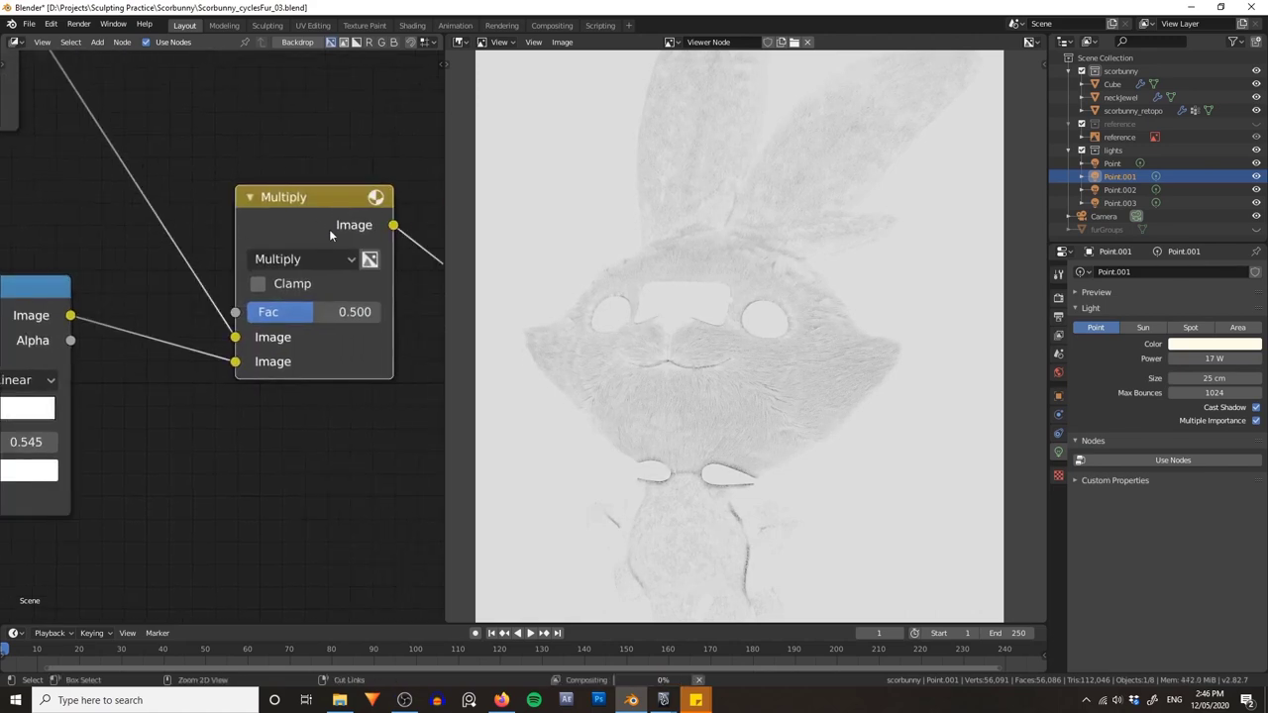
pyautogui.moveTo(322, 146); pyautogui.dragTo(268, 168, button='middle')
pyautogui.scroll(1, 245, 312)
pyautogui.moveTo(276, 343)
pyautogui.mouseDown()
pyautogui.moveTo(212, 337)
pyautogui.moveTo(336, 338)
pyautogui.moveTo(299, 337)
pyautogui.mouseUp()
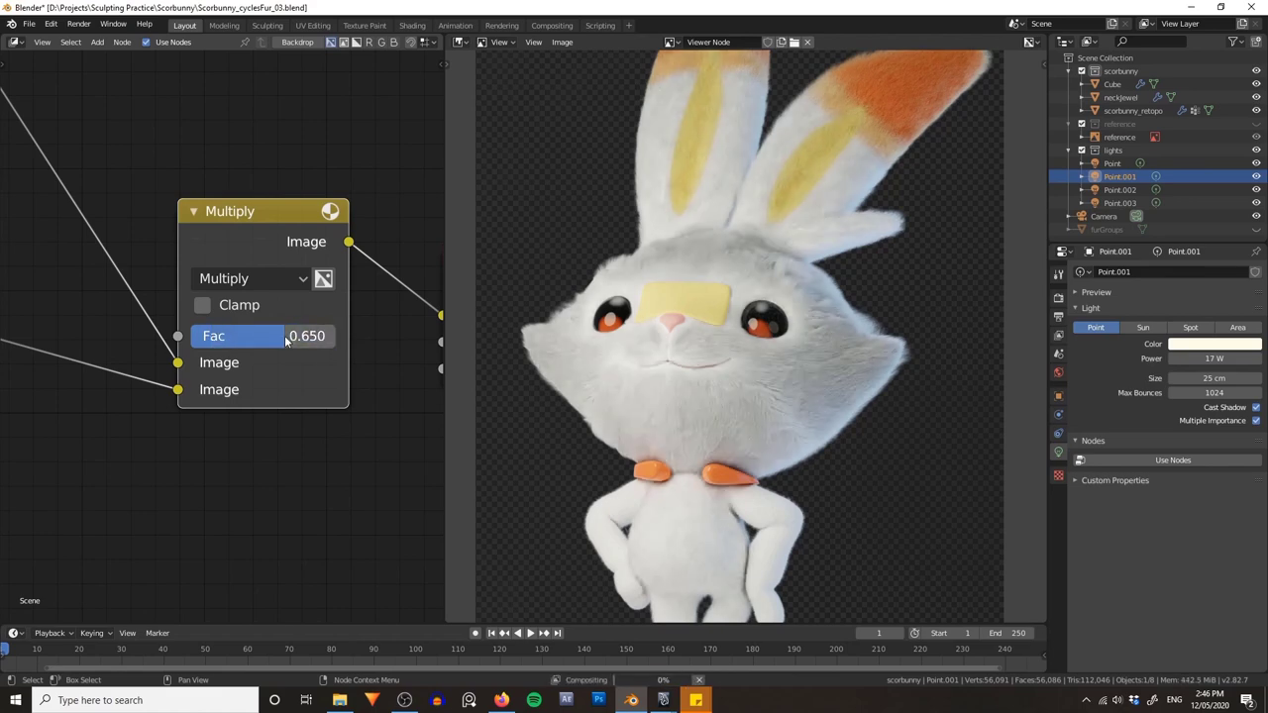
# - Check the composite across the whole character and set the Multiply factor to 0.500
pyautogui.scroll(-1, 666, 342)
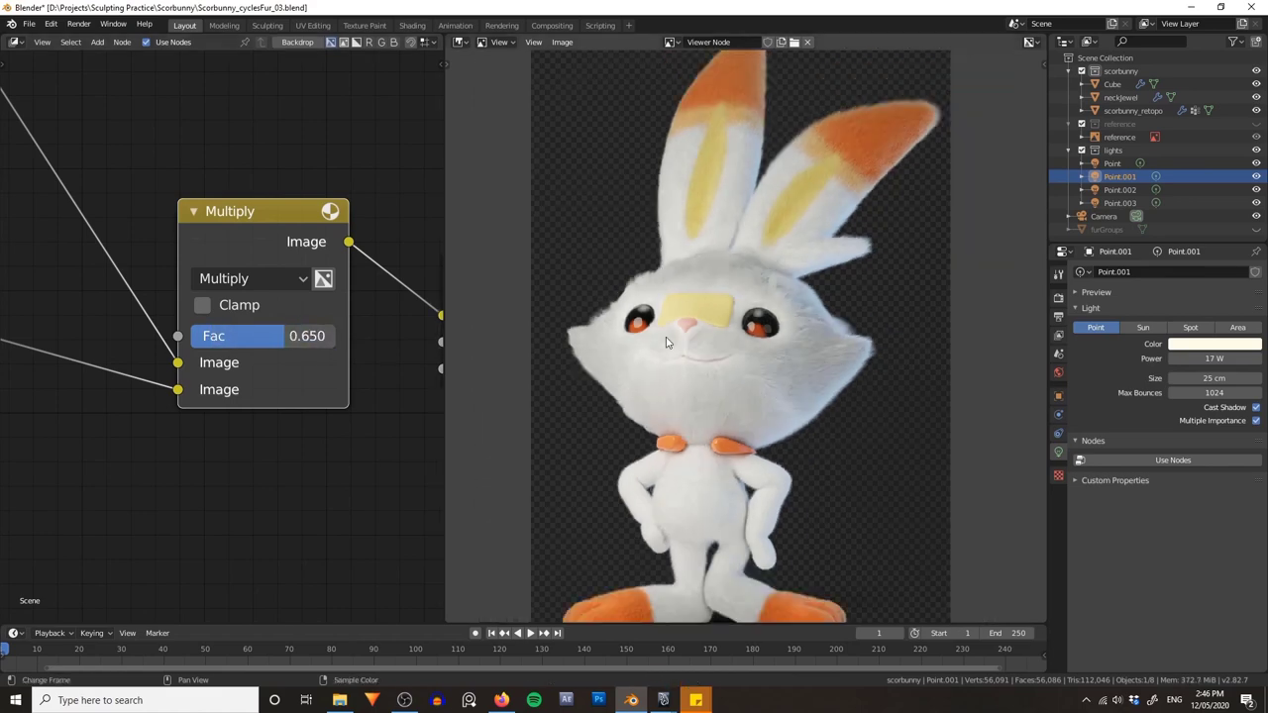
pyautogui.scroll(-1, 667, 343)
pyautogui.scroll(2, 681, 321)
pyautogui.scroll(-1, 681, 321)
pyautogui.press('Return')
pyautogui.scroll(-1, 697, 354)
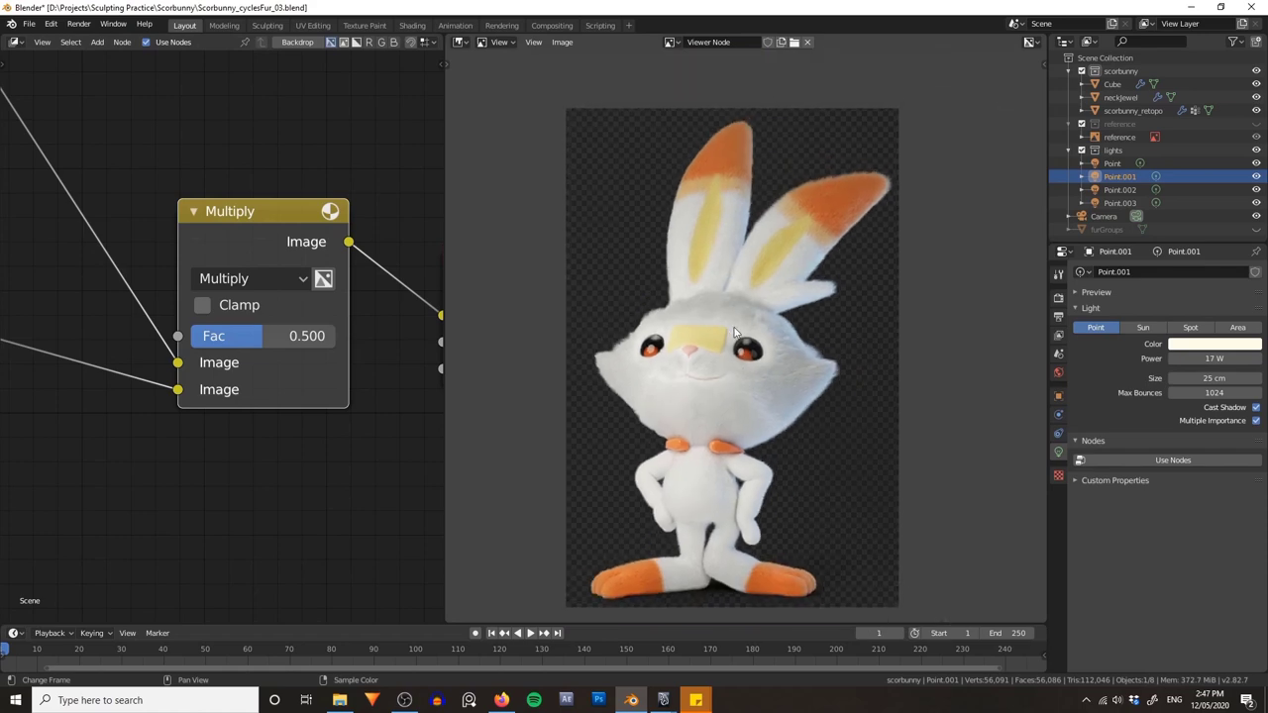
pyautogui.scroll(1, 745, 330)
pyautogui.scroll(-1, 745, 330)
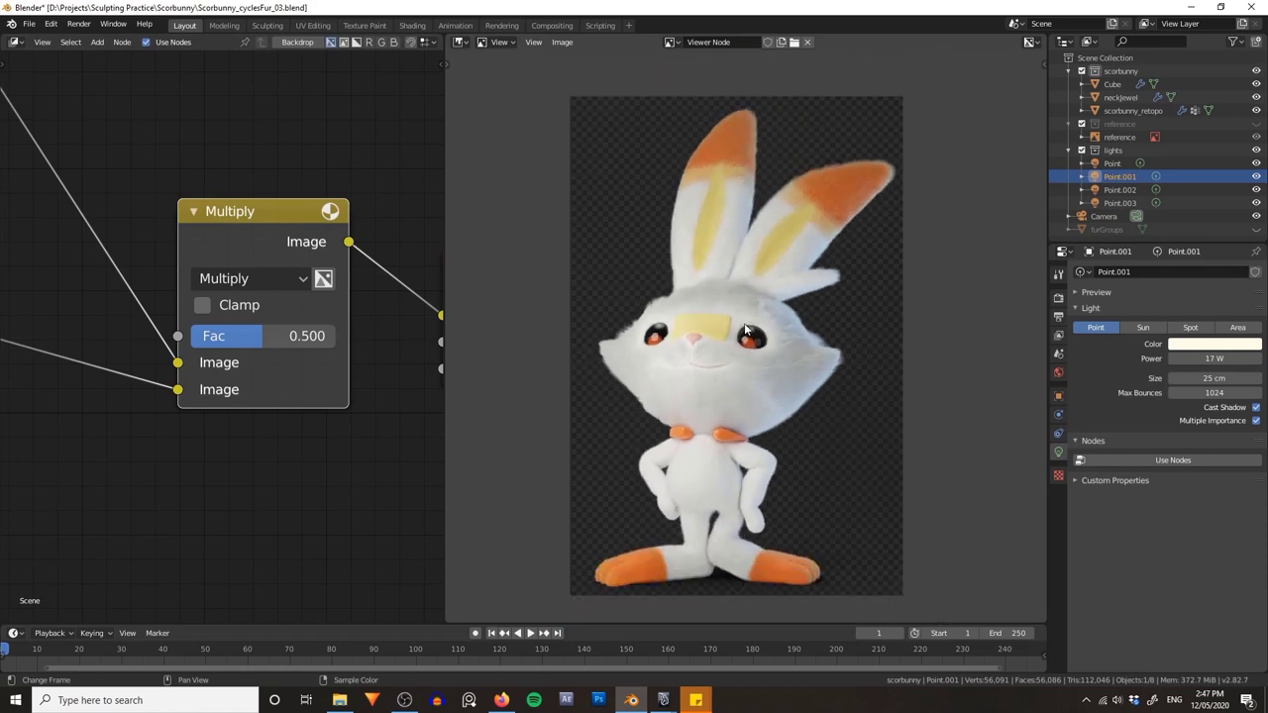
# - Add an Ellipse Mask node below the Multiply and Viewer nodes
pyautogui.click(310, 434)
pyautogui.moveTo(310, 434); pyautogui.dragTo(321, 453, button='middle')
pyautogui.scroll(-1, 379, 373)
pyautogui.scroll(-1, 790, 401)
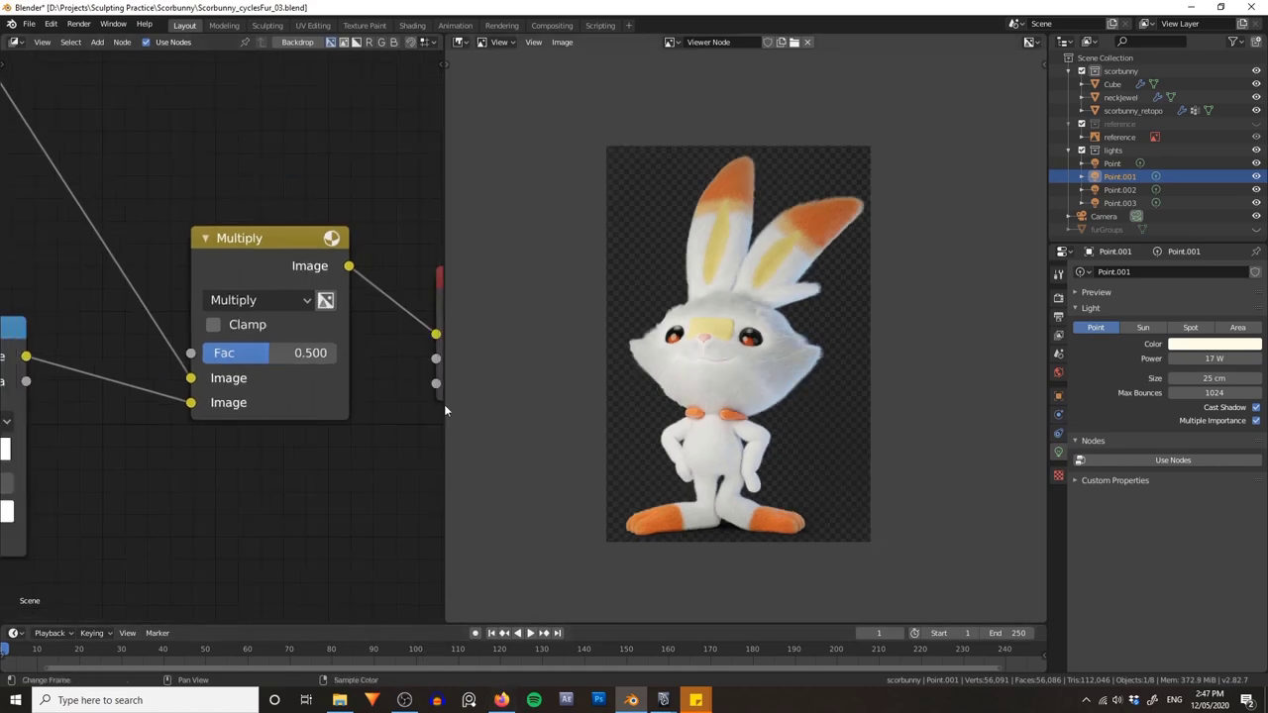
pyautogui.scroll(-2, 256, 442)
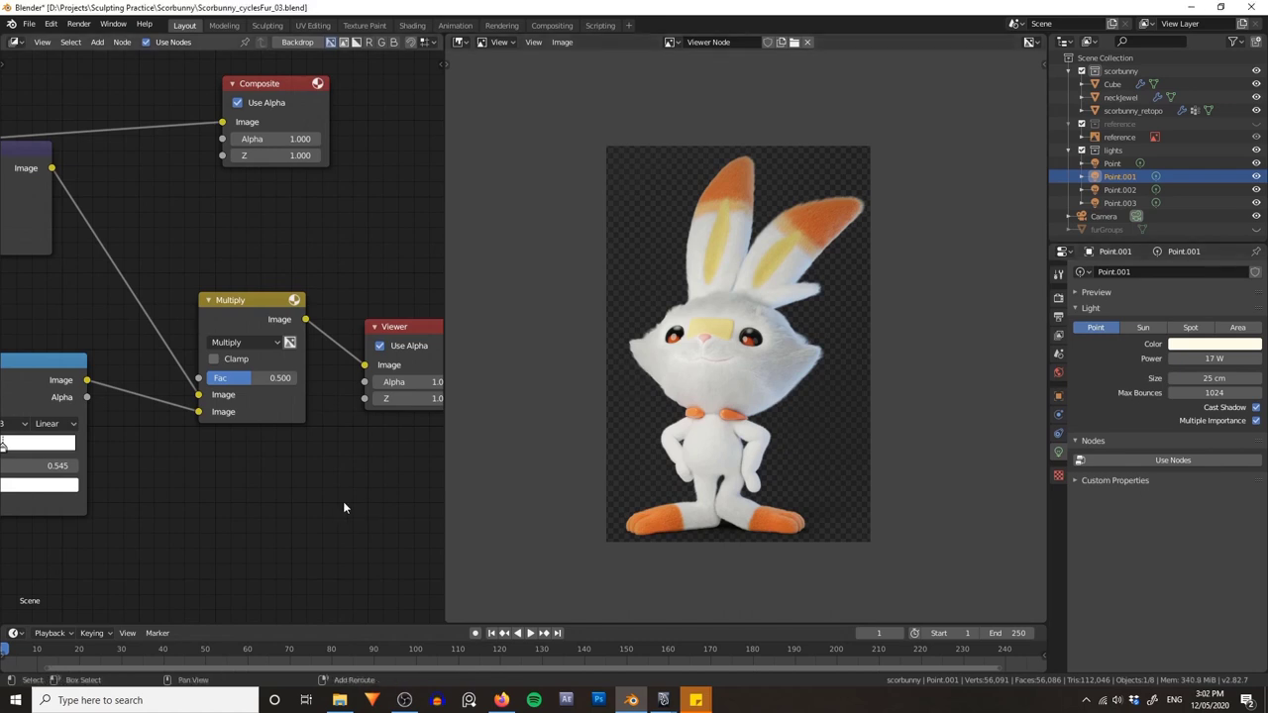
pyautogui.hotkey('shift', 'a')
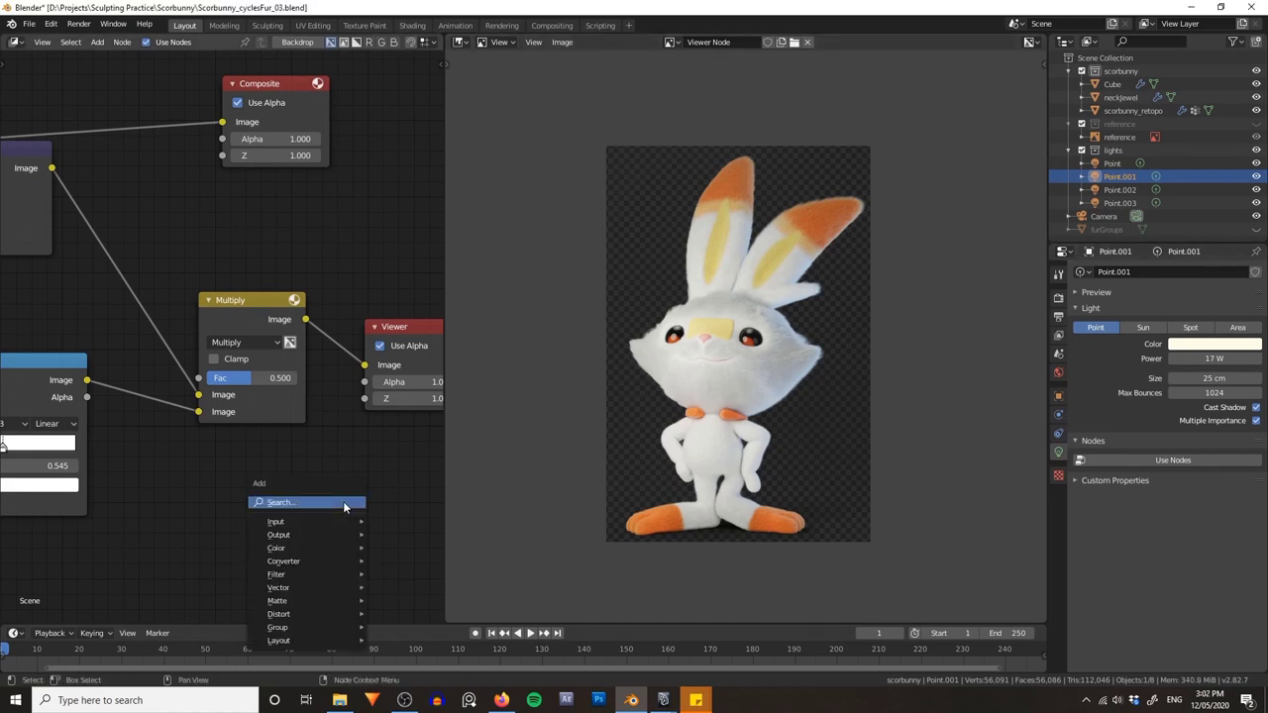
pyautogui.click(343, 503)
pyautogui.write('mask')
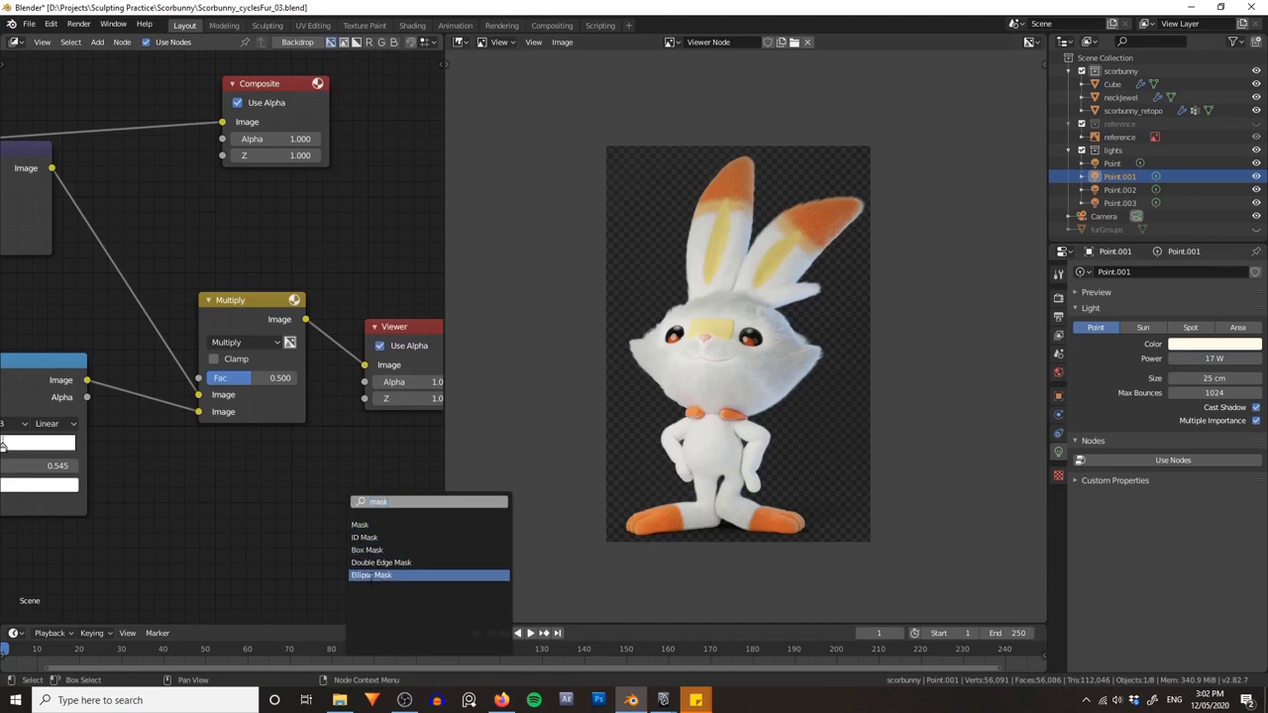
pyautogui.click(370, 577)
pyautogui.click(226, 467)
pyautogui.scroll(-5, 230, 465)
pyautogui.moveTo(234, 437); pyautogui.dragTo(219, 432, button='middle')
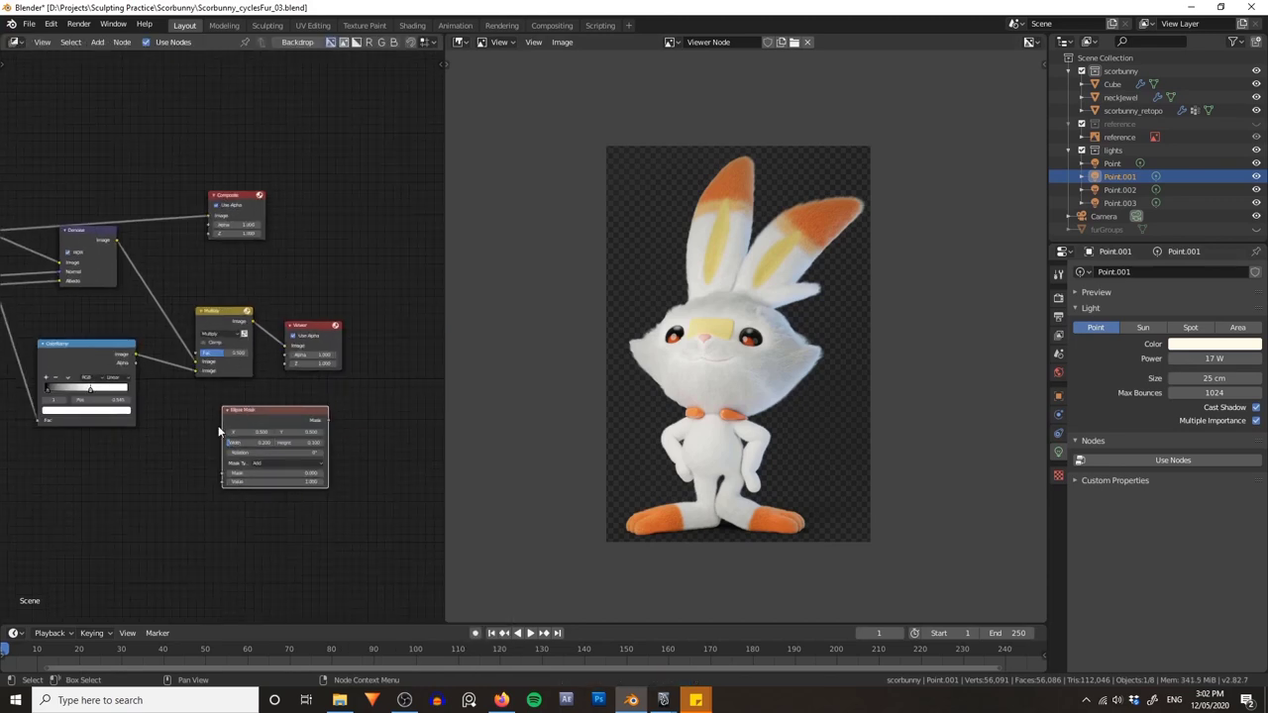
# - Move the Viewer and Composite nodes farther right and shift the Ellipse Mask node down and left below the Multiply node
pyautogui.scroll(1, 219, 432)
pyautogui.moveTo(337, 345); pyautogui.dragTo(421, 336)
pyautogui.click(224, 187)
pyautogui.press('g')
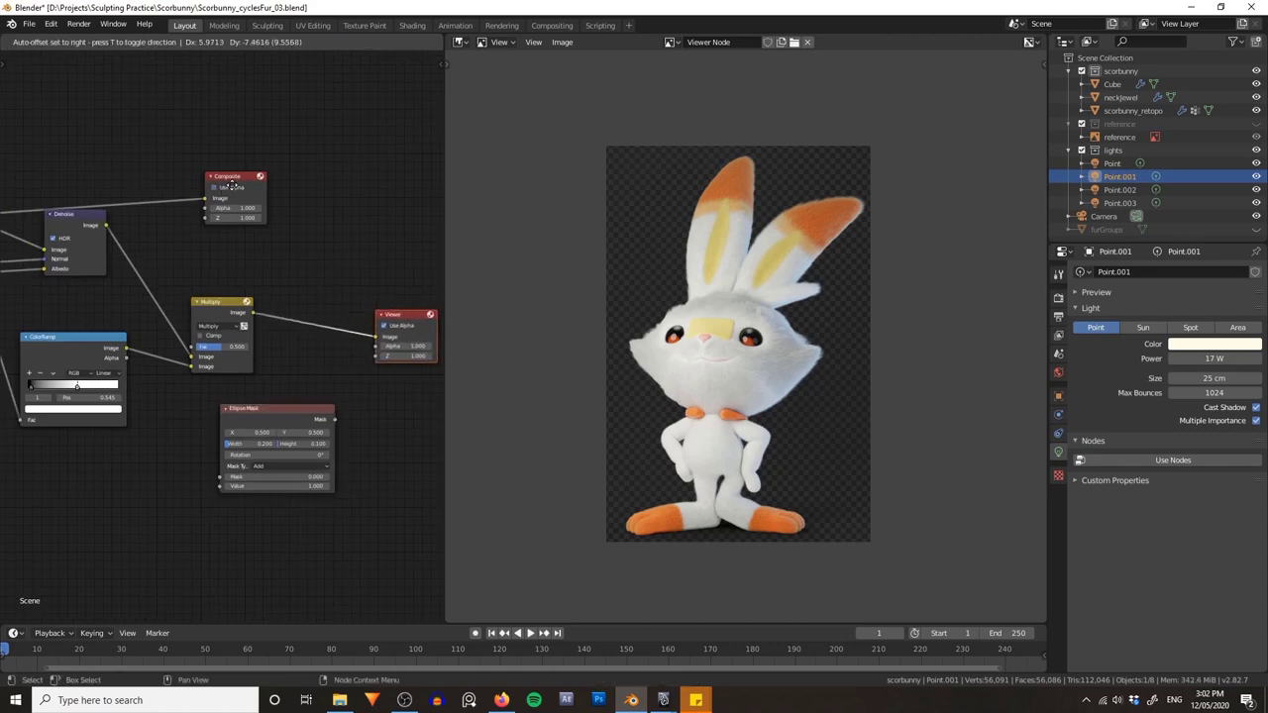
pyautogui.rightClick(230, 184)
pyautogui.press('Escape')
pyautogui.press('g')
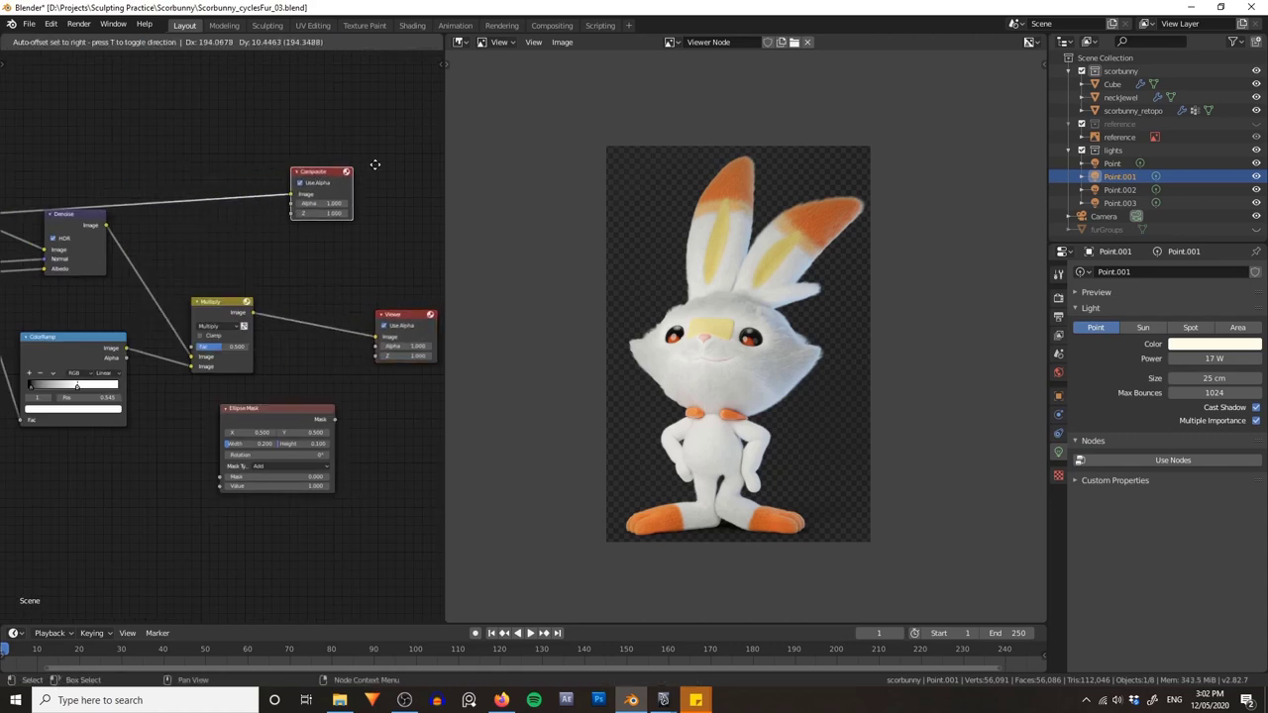
pyautogui.click(25, 165)
pyautogui.click(199, 152)
pyautogui.moveTo(203, 155); pyautogui.dragTo(291, 130, button='middle')
pyautogui.moveTo(351, 361); pyautogui.dragTo(232, 337, button='middle')
pyautogui.moveTo(226, 359); pyautogui.dragTo(157, 389)
pyautogui.click(238, 346)
pyautogui.moveTo(195, 268); pyautogui.dragTo(208, 272, button='middle')
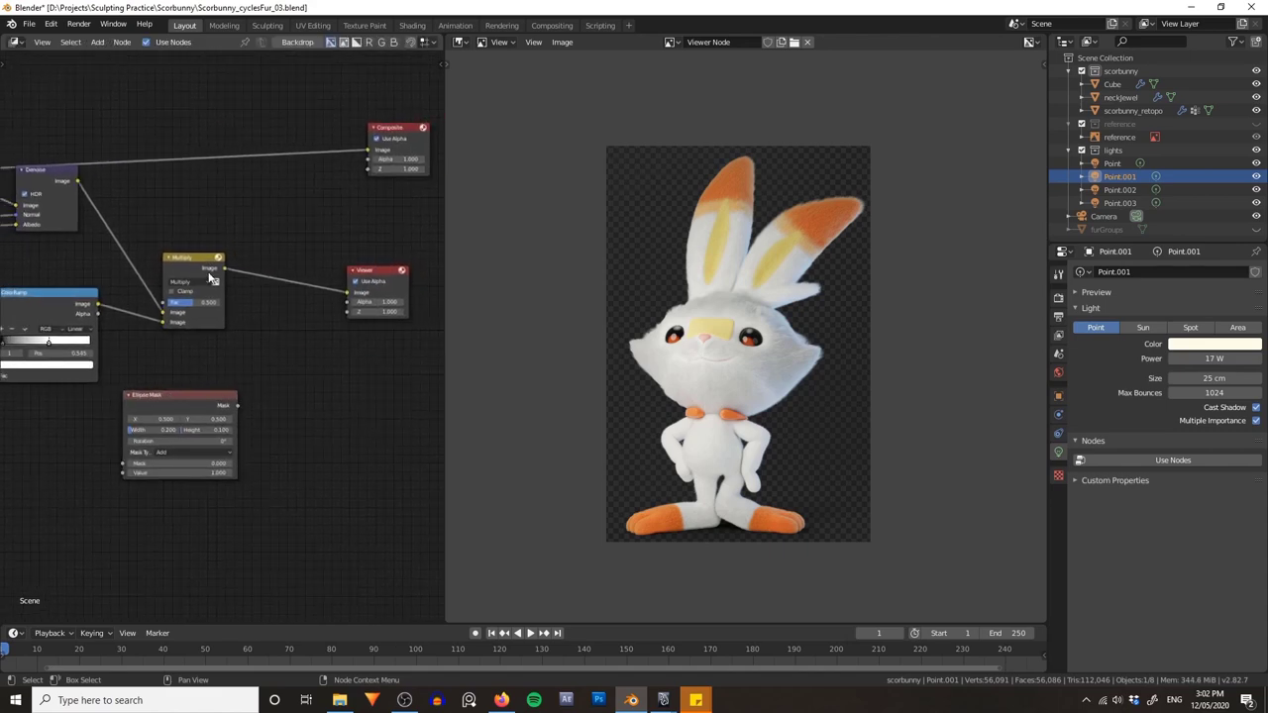
# - Insert a Mix node between the Multiply and Viewer nodes and set its blend mode to Multiply
pyautogui.hotkey('shift', 'a')
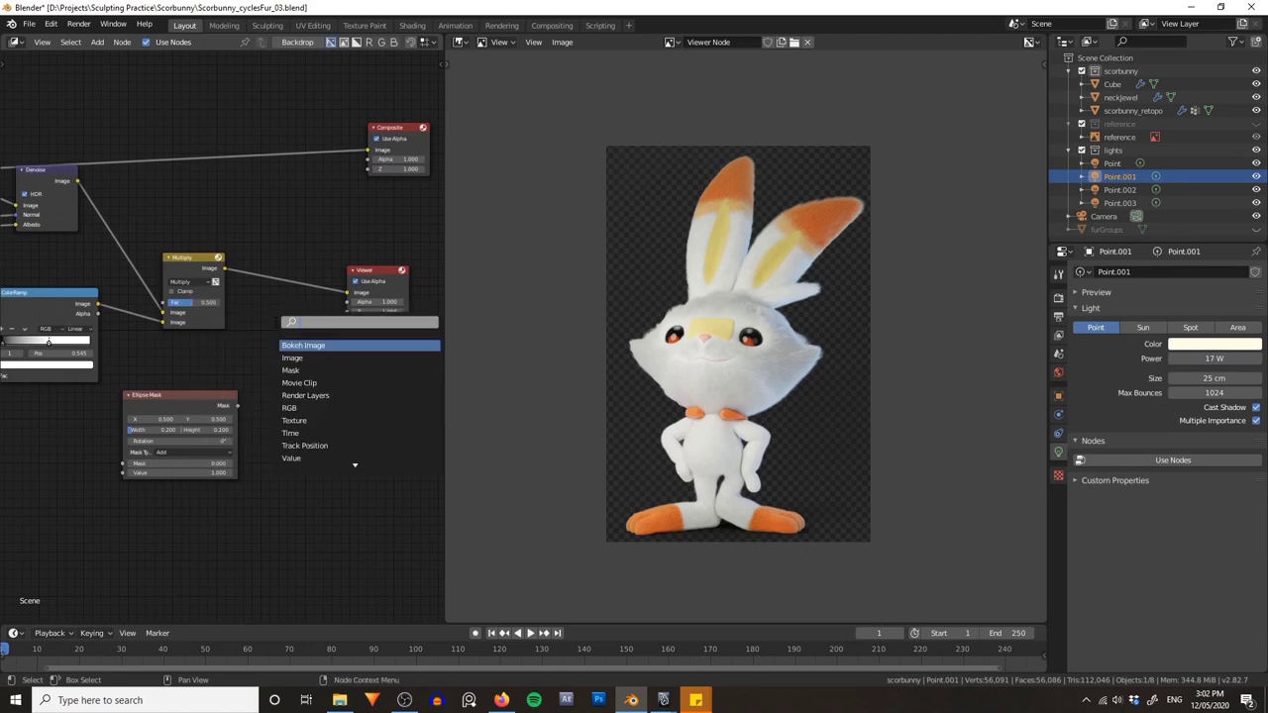
pyautogui.write('mix')
pyautogui.press('Return')
pyautogui.click(256, 261)
pyautogui.scroll(4, 299, 376)
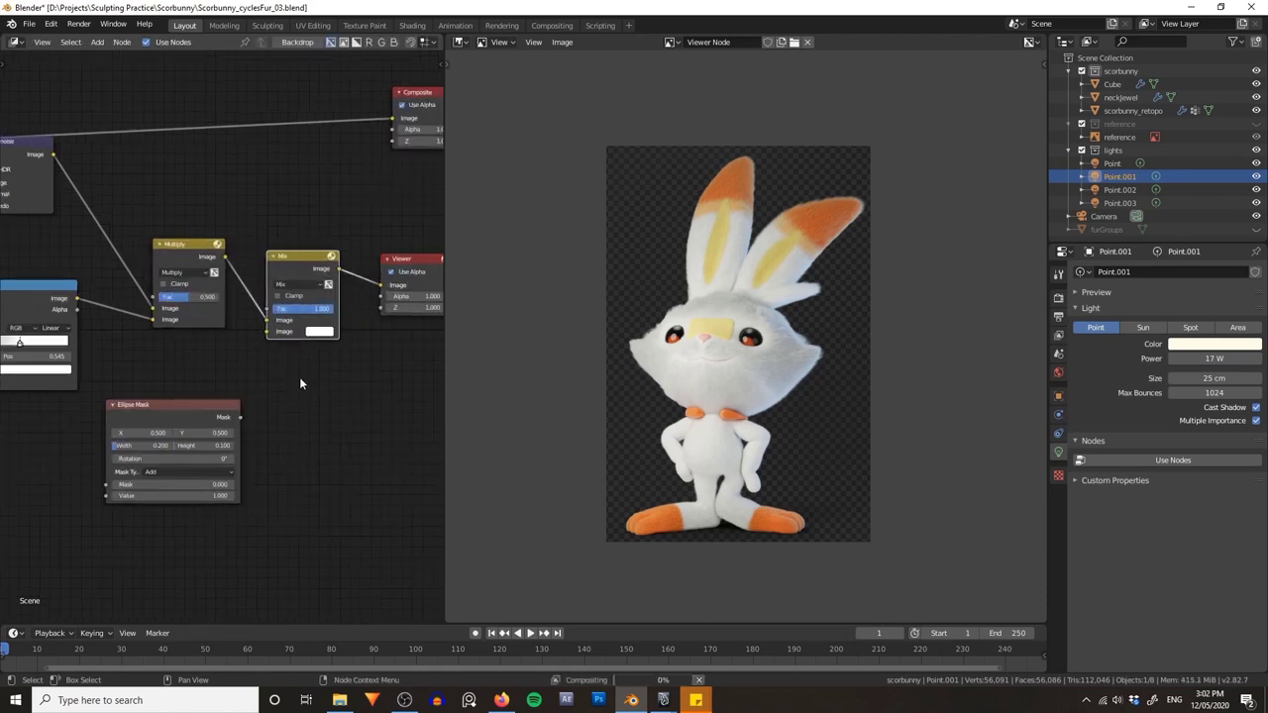
pyautogui.click(299, 290)
pyautogui.click(304, 339)
# - Preview the Ellipse Mask node's output in the Viewer
pyautogui.moveTo(196, 405); pyautogui.dragTo(261, 364, button='middle')
pyautogui.keyDown('ctrl'); pyautogui.keyDown('shift'); pyautogui.click(281, 392); pyautogui.keyUp('shift'); pyautogui.keyUp('ctrl')
pyautogui.moveTo(333, 404); pyautogui.dragTo(324, 387, button='middle')
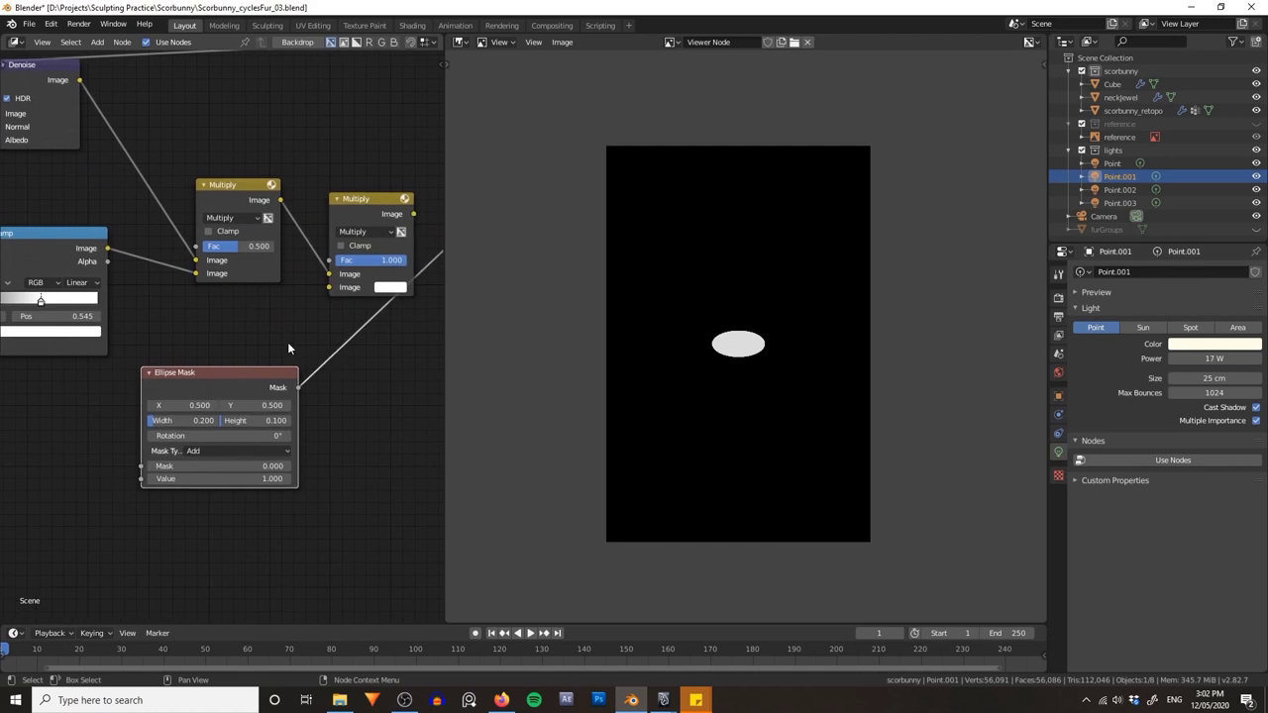
# - Enlarge the Ellipse Mask to a width of 0.950 and a height of 1.417
pyautogui.moveTo(288, 347); pyautogui.dragTo(270, 355, button='middle')
pyautogui.scroll(2, 300, 424)
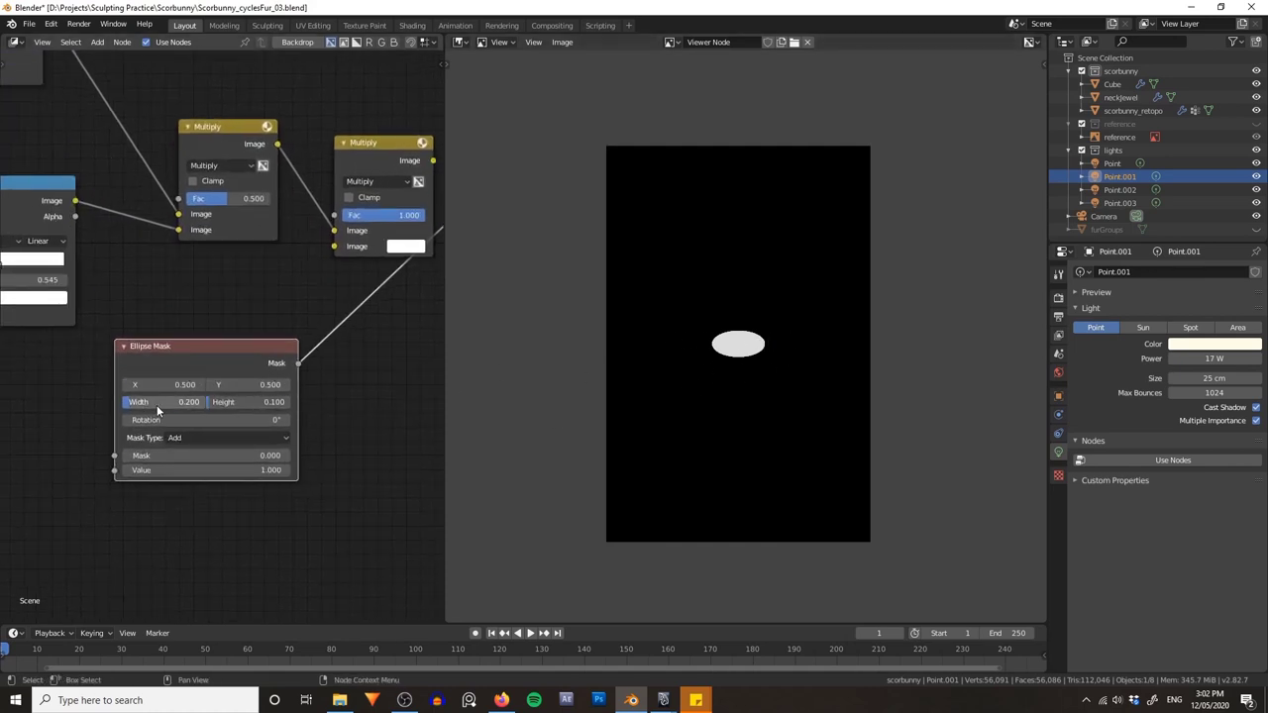
pyautogui.moveTo(142, 406); pyautogui.dragTo(263, 401)
# - Insert a Blur node between the Ellipse Mask and Viewer nodes and place it below the second Multiply node
pyautogui.moveTo(379, 363); pyautogui.dragTo(299, 381, button='middle')
pyautogui.hotkey('shift', 'a')
pyautogui.write('blur')
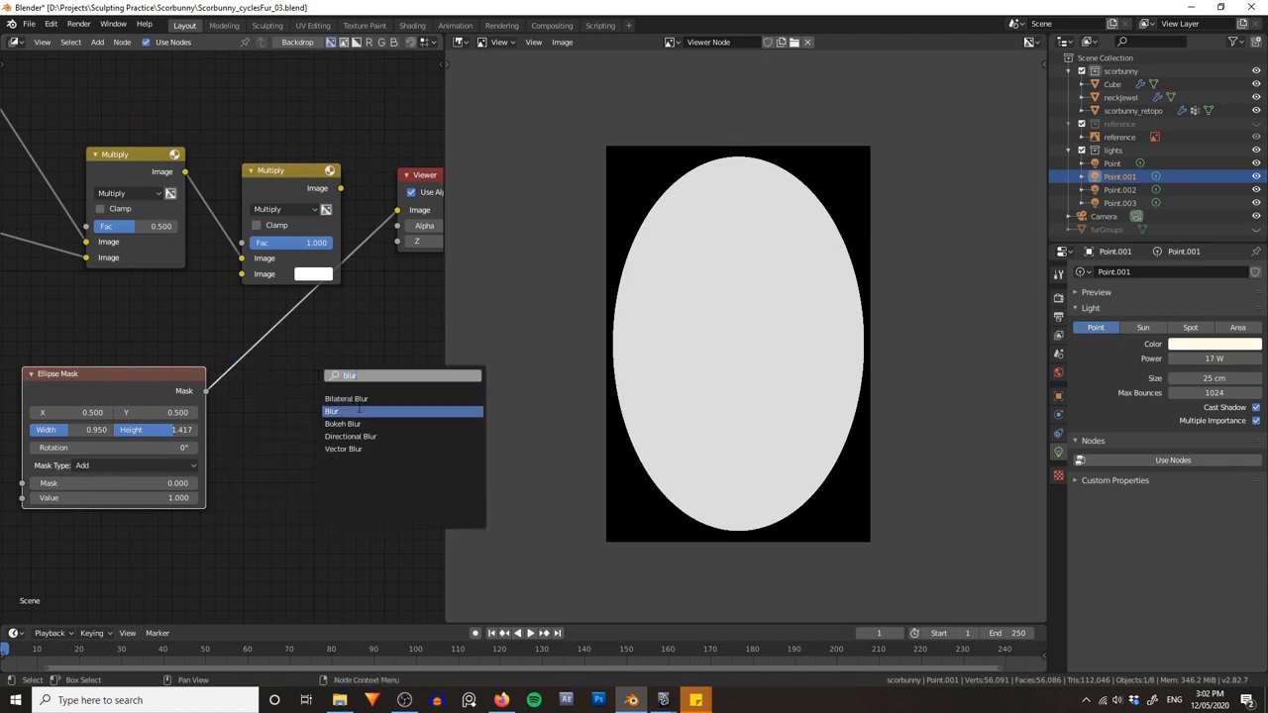
pyautogui.click(346, 412)
pyautogui.click(211, 351)
pyautogui.moveTo(228, 305); pyautogui.dragTo(272, 282, button='middle')
pyautogui.moveTo(202, 351); pyautogui.dragTo(152, 417)
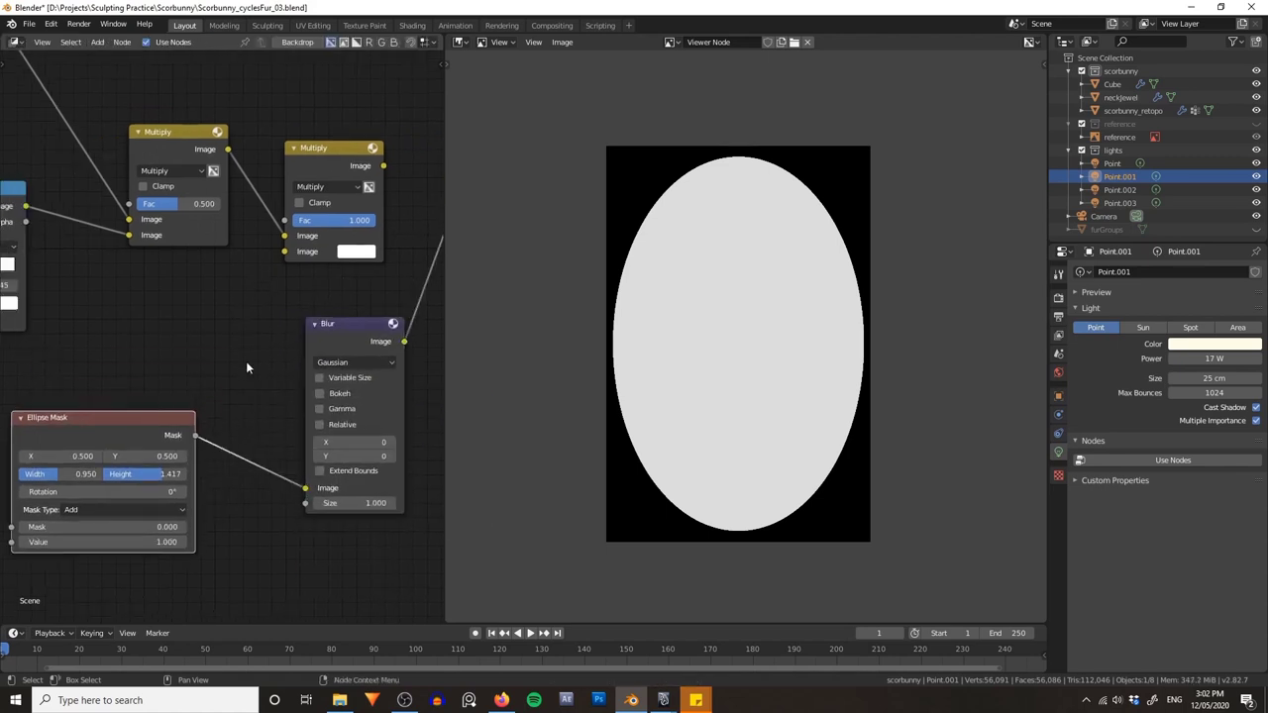
pyautogui.moveTo(349, 321); pyautogui.dragTo(279, 358)
# - Set the Blur node's X and Y sizes to 20
pyautogui.moveTo(367, 402); pyautogui.dragTo(203, 292, button='middle')
pyautogui.scroll(3, 315, 384)
pyautogui.click(198, 426)
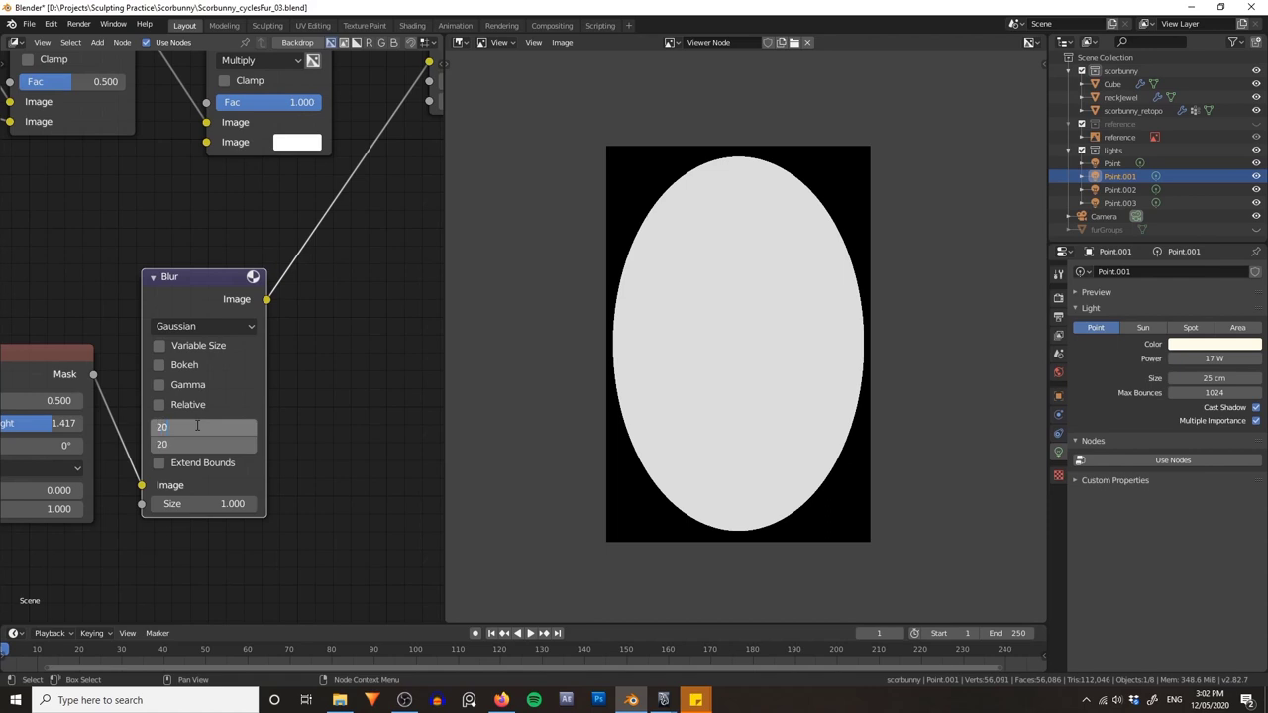
pyautogui.write('20')
pyautogui.press('Return')
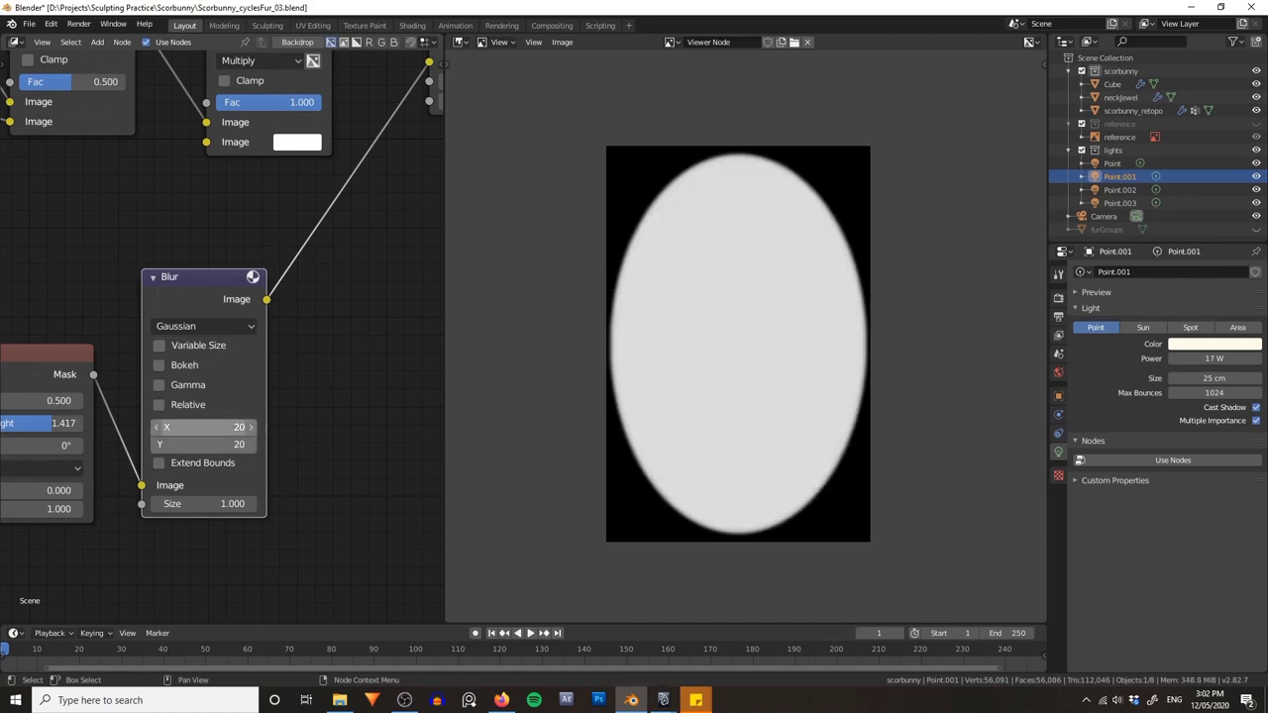
# - Set the Blur node's X and Y sizes to 200
pyautogui.moveTo(214, 434); pyautogui.dragTo(185, 424)
pyautogui.click(187, 426)
pyautogui.write('200')
pyautogui.press('Return')
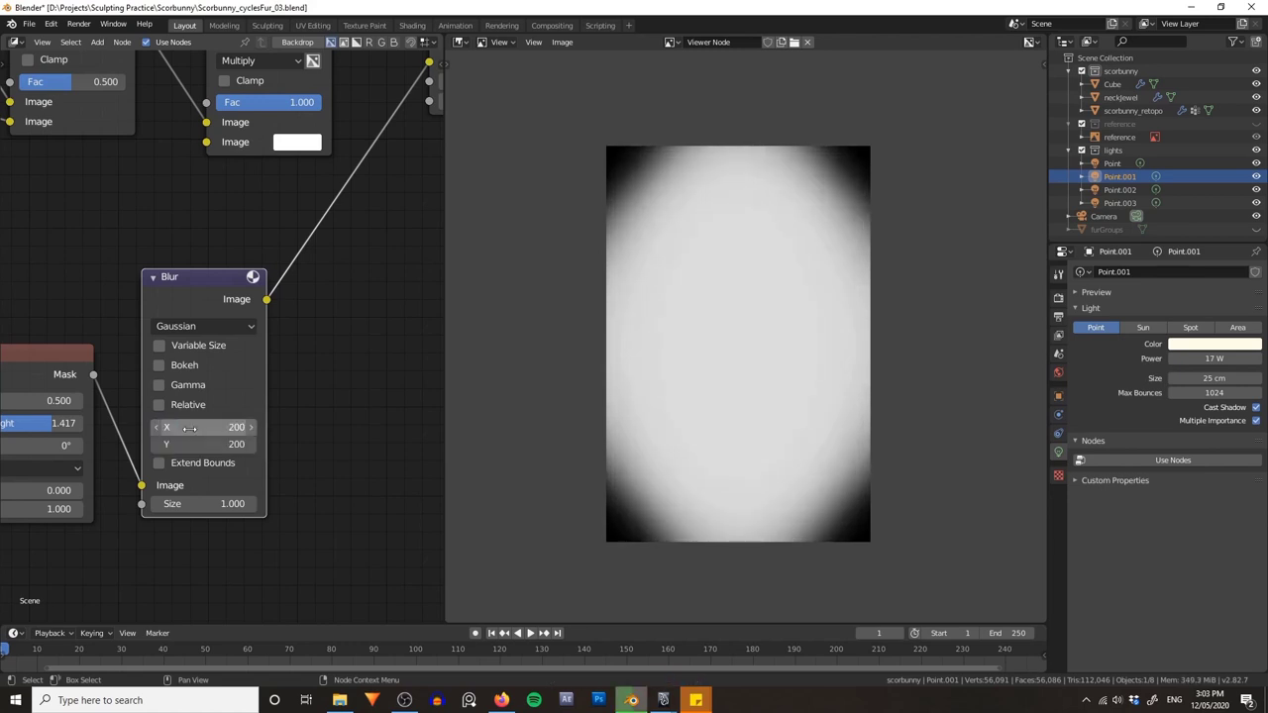
# - Connect the Blur output to the second Multiply node's lower Image input and preview that Multiply node in the Viewer
pyautogui.scroll(-2, 357, 262)
pyautogui.moveTo(333, 206); pyautogui.dragTo(287, 330, button='middle')
pyautogui.moveTo(218, 427); pyautogui.dragTo(191, 372)
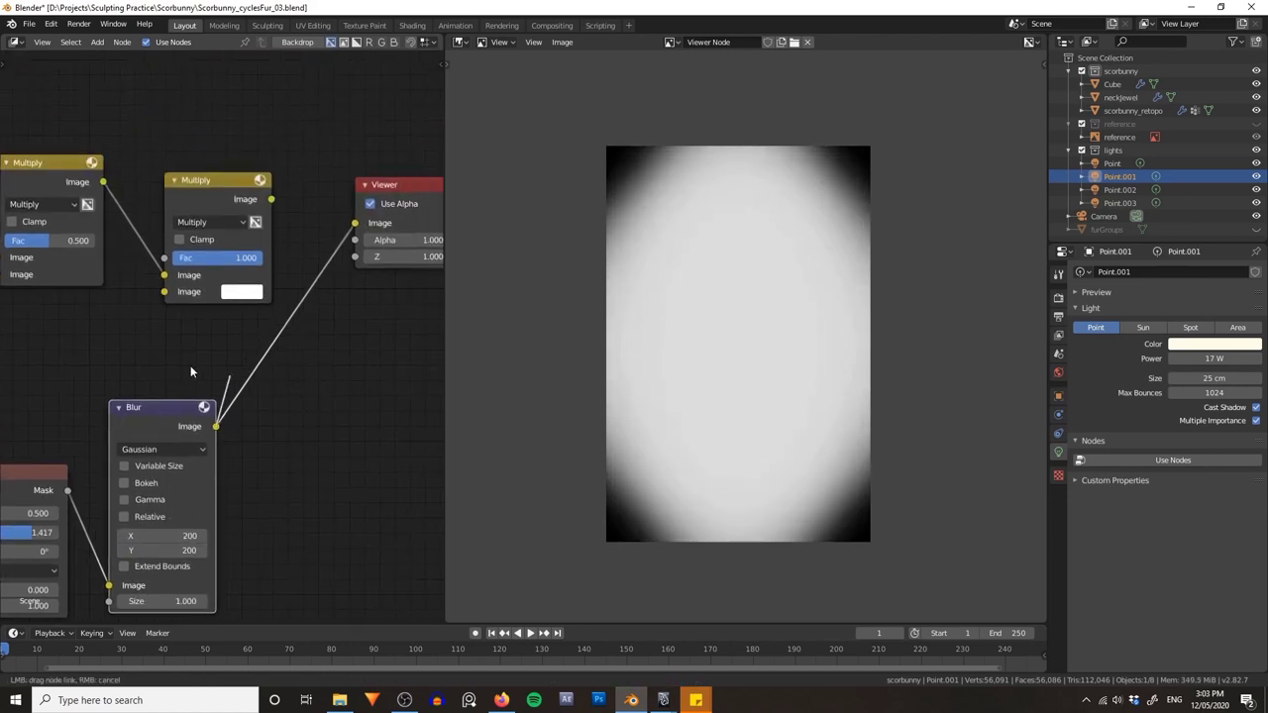
pyautogui.moveTo(160, 294); pyautogui.dragTo(163, 292)
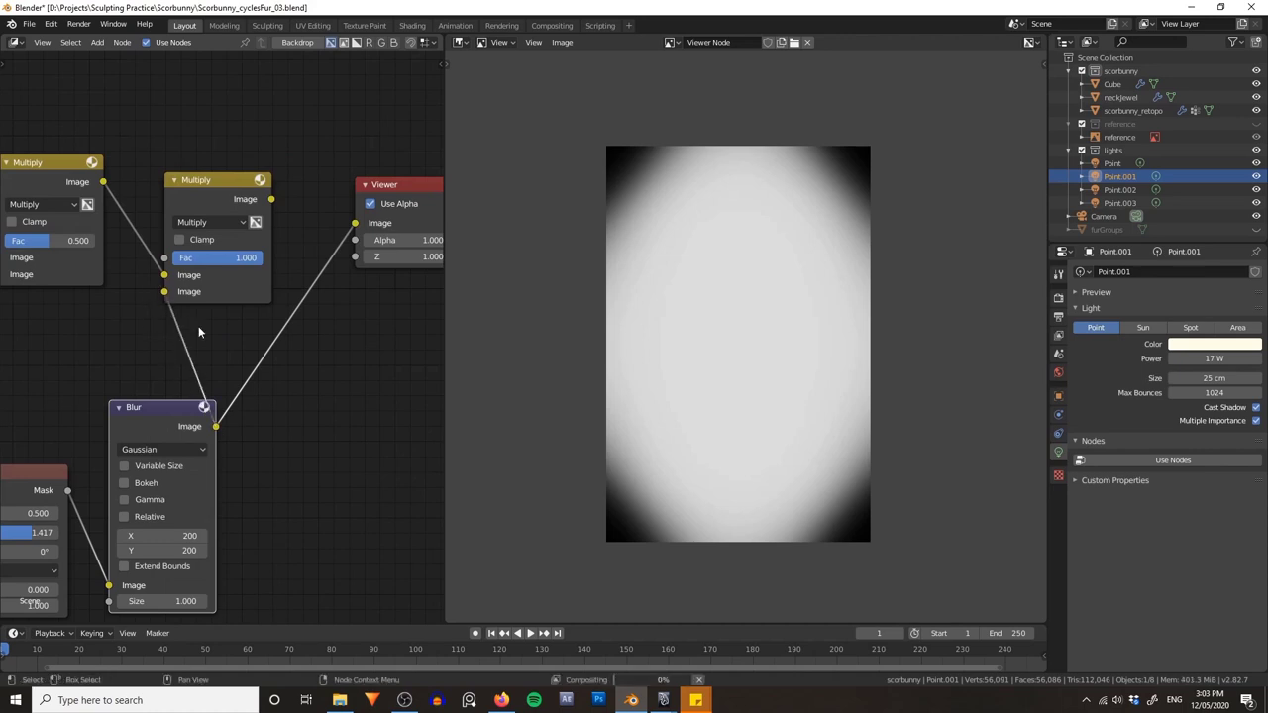
pyautogui.scroll(-1, 198, 326)
pyautogui.moveTo(200, 323); pyautogui.dragTo(266, 337, button='middle')
pyautogui.keyDown('ctrl'); pyautogui.keyDown('shift'); pyautogui.click(265, 211); pyautogui.keyUp('shift'); pyautogui.keyUp('ctrl')
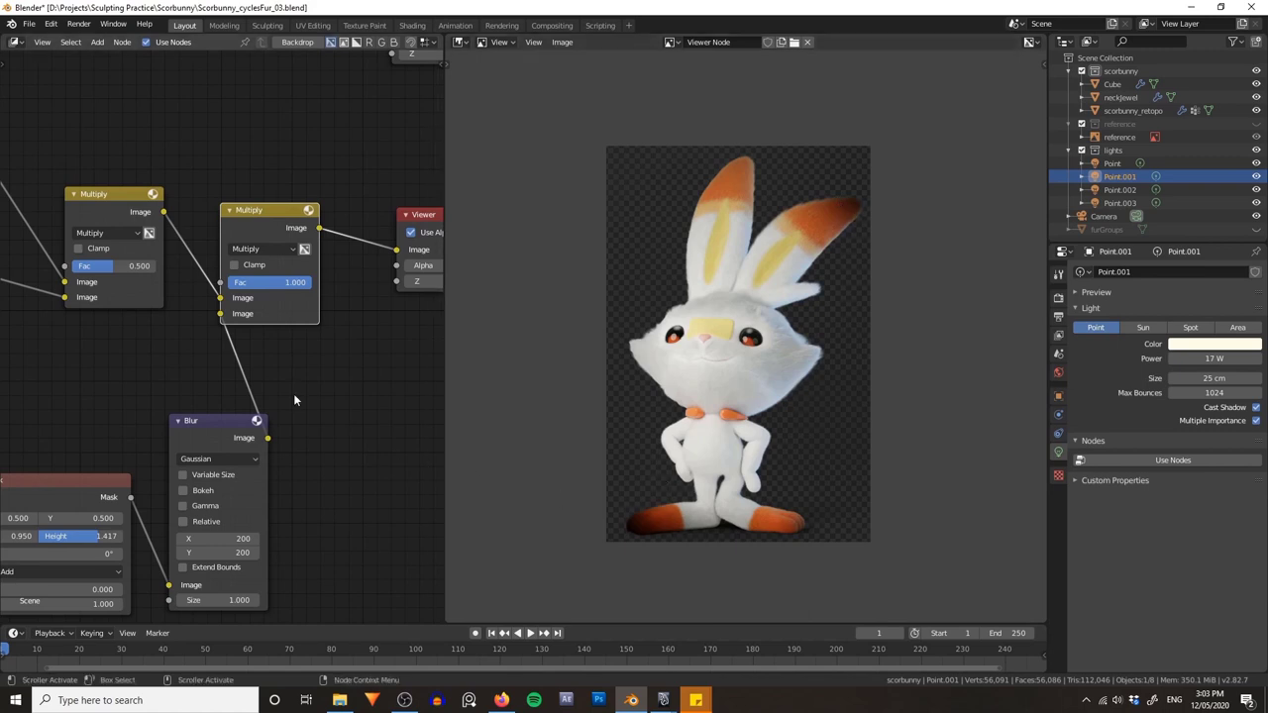
# - Compare the render with and without the vignette by muting and unmuting the second Multiply node
pyautogui.moveTo(298, 329); pyautogui.dragTo(319, 341, button='middle')
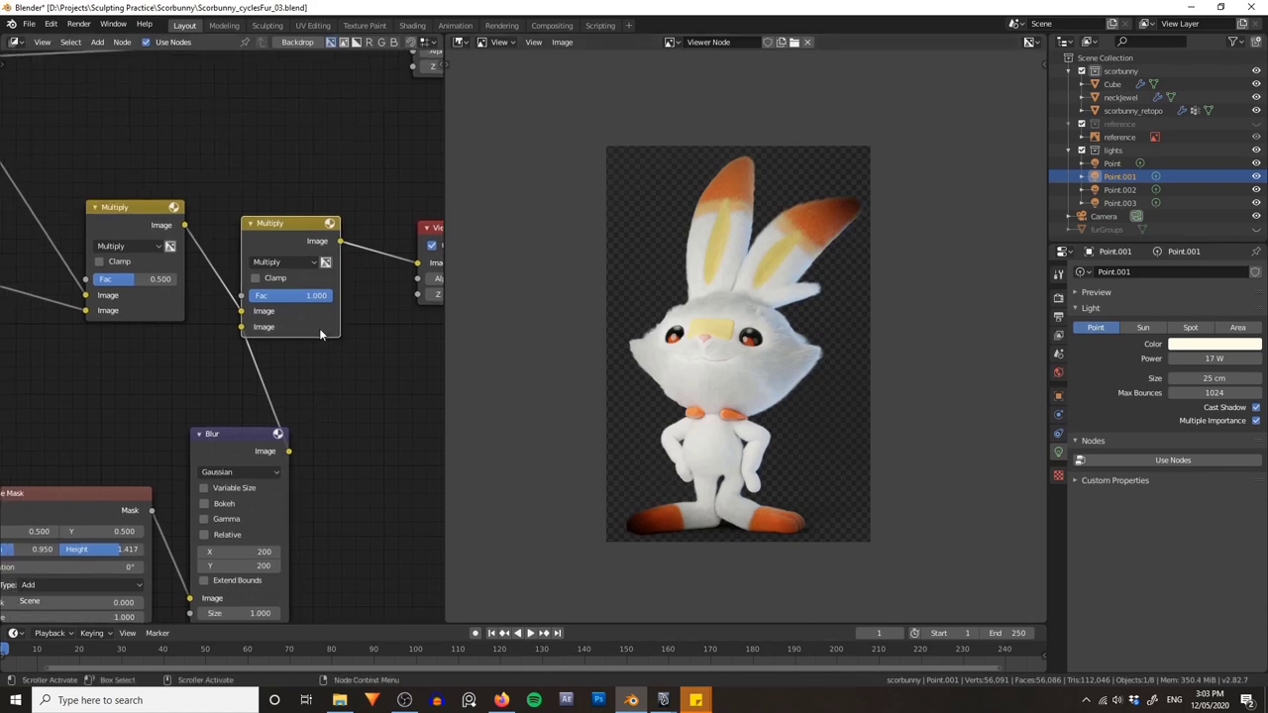
pyautogui.press('m')
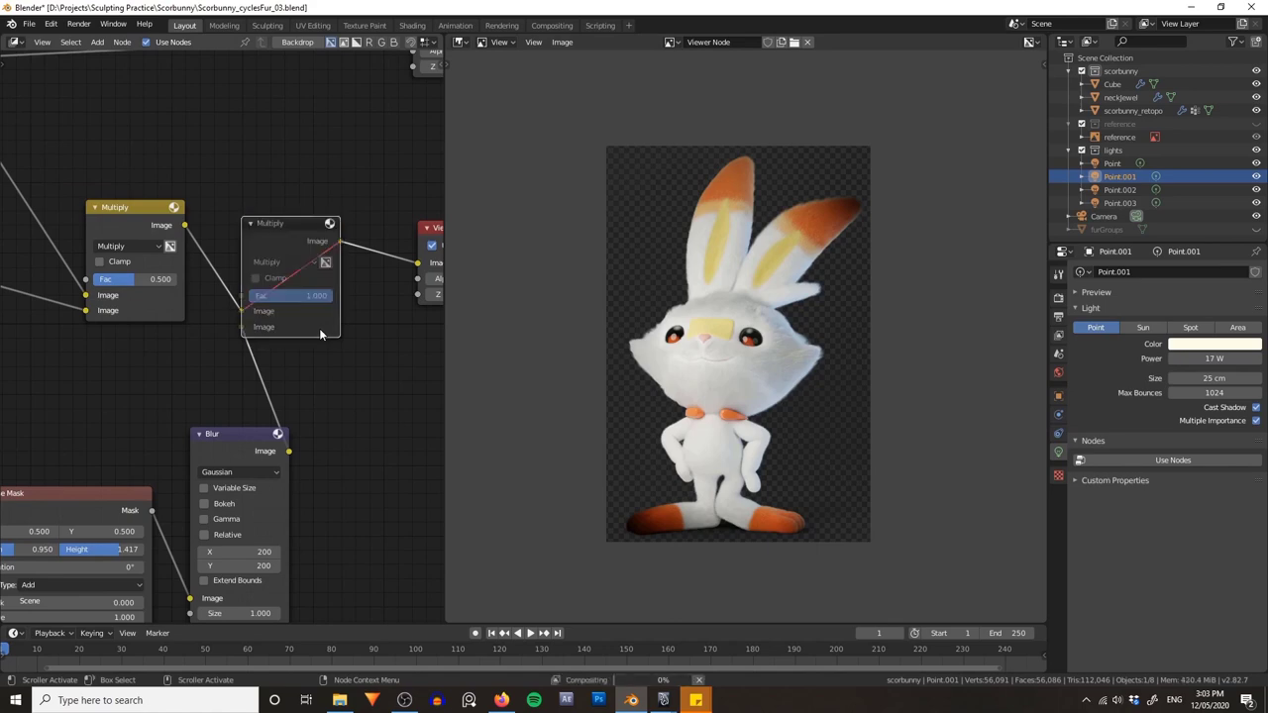
pyautogui.press('m')
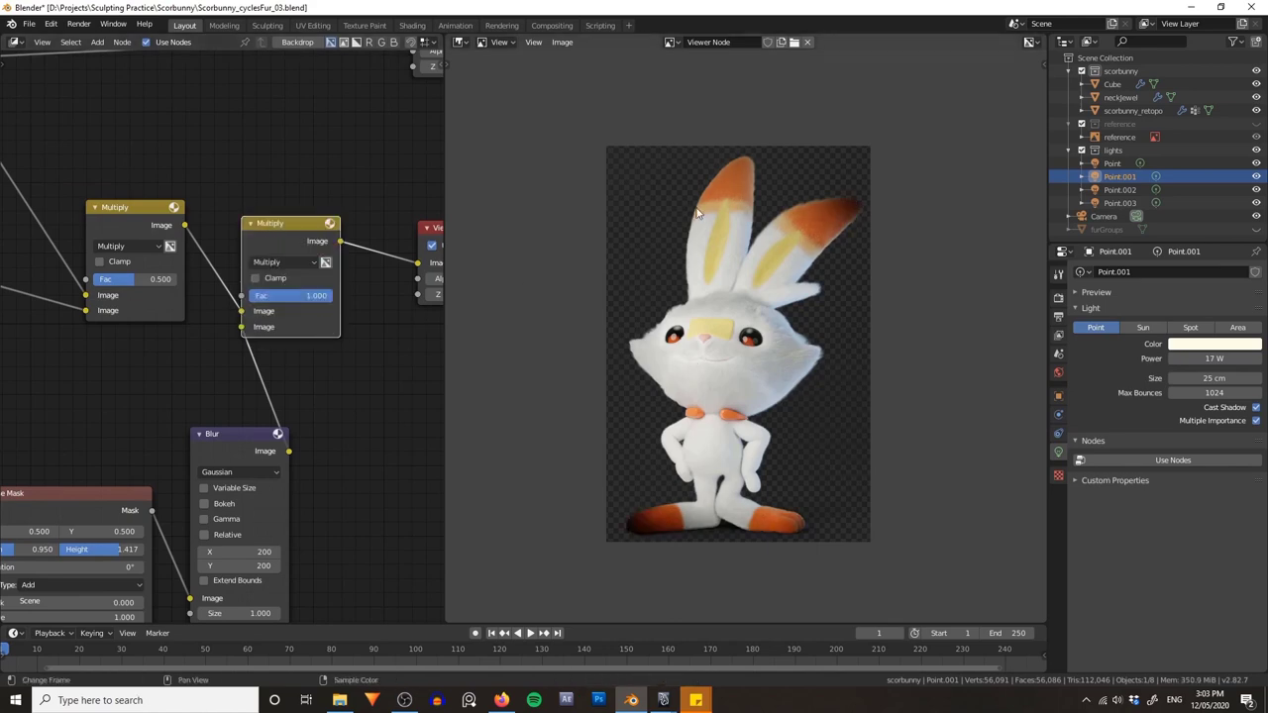
pyautogui.press('m')
pyautogui.press('m')
# - Set the Ellipse Mask's width to 0.8 and its height to 1.2
pyautogui.scroll(1, 352, 414)
pyautogui.moveTo(335, 406); pyautogui.dragTo(366, 347, button='middle')
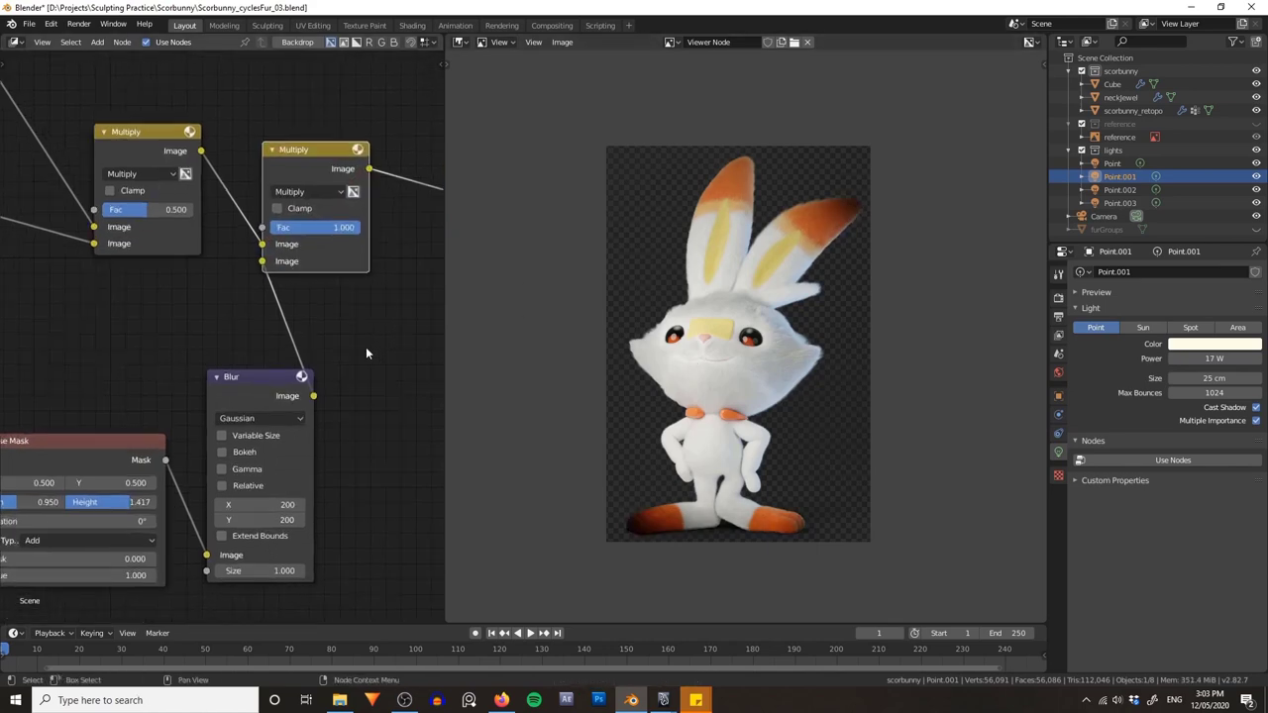
pyautogui.moveTo(183, 350); pyautogui.dragTo(319, 230, button='middle')
pyautogui.scroll(3, 248, 284)
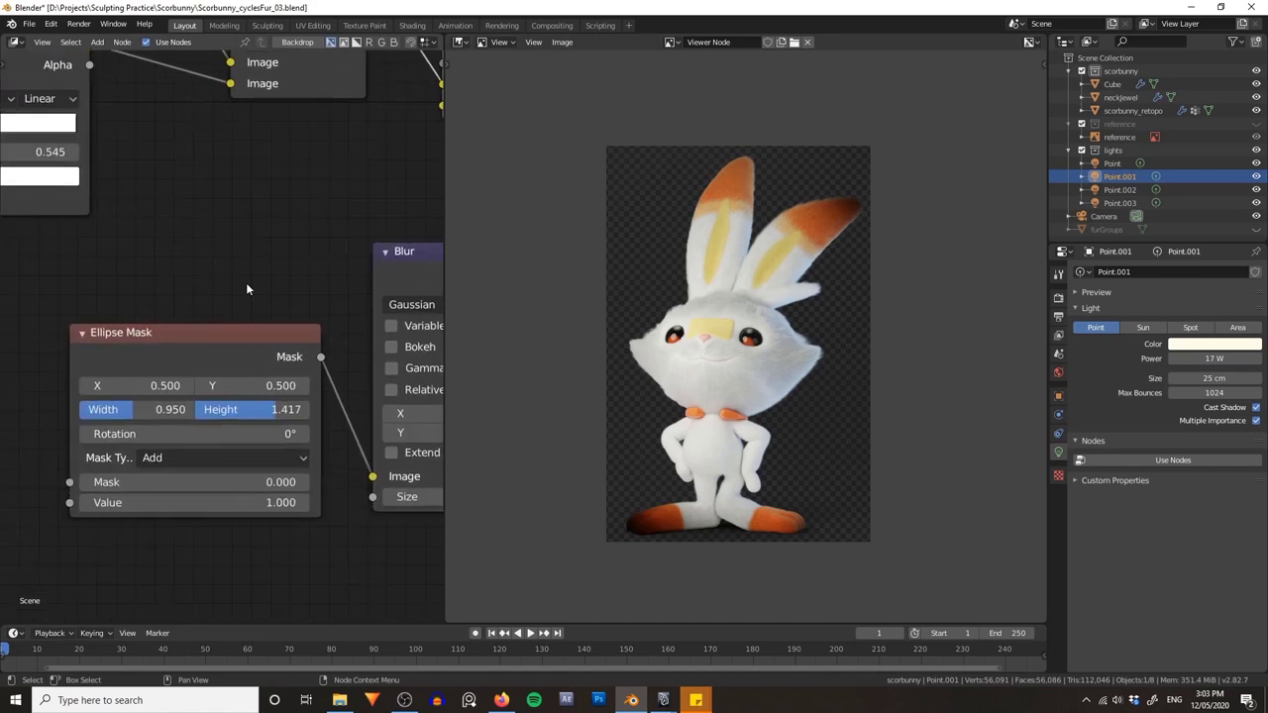
pyautogui.click(149, 414)
pyautogui.write('.8')
pyautogui.press('Return')
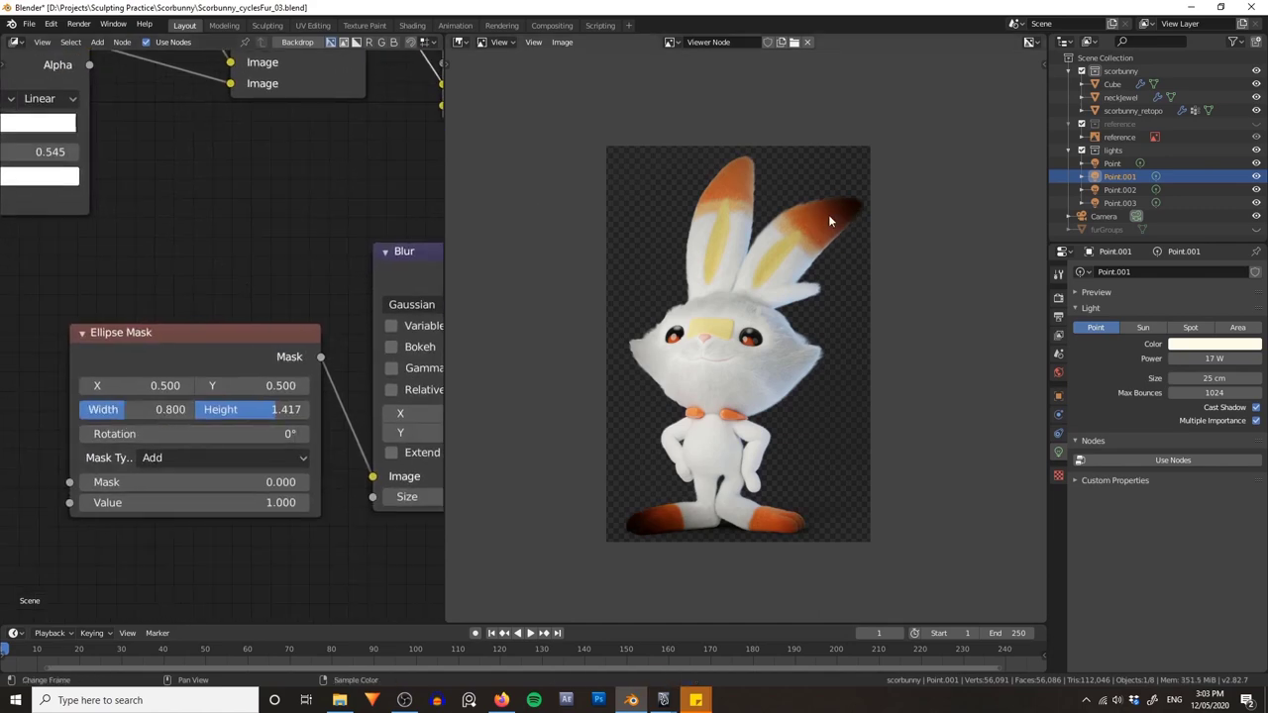
pyautogui.moveTo(423, 463); pyautogui.dragTo(264, 456, button='middle')
pyautogui.moveTo(238, 411); pyautogui.dragTo(343, 408, button='middle')
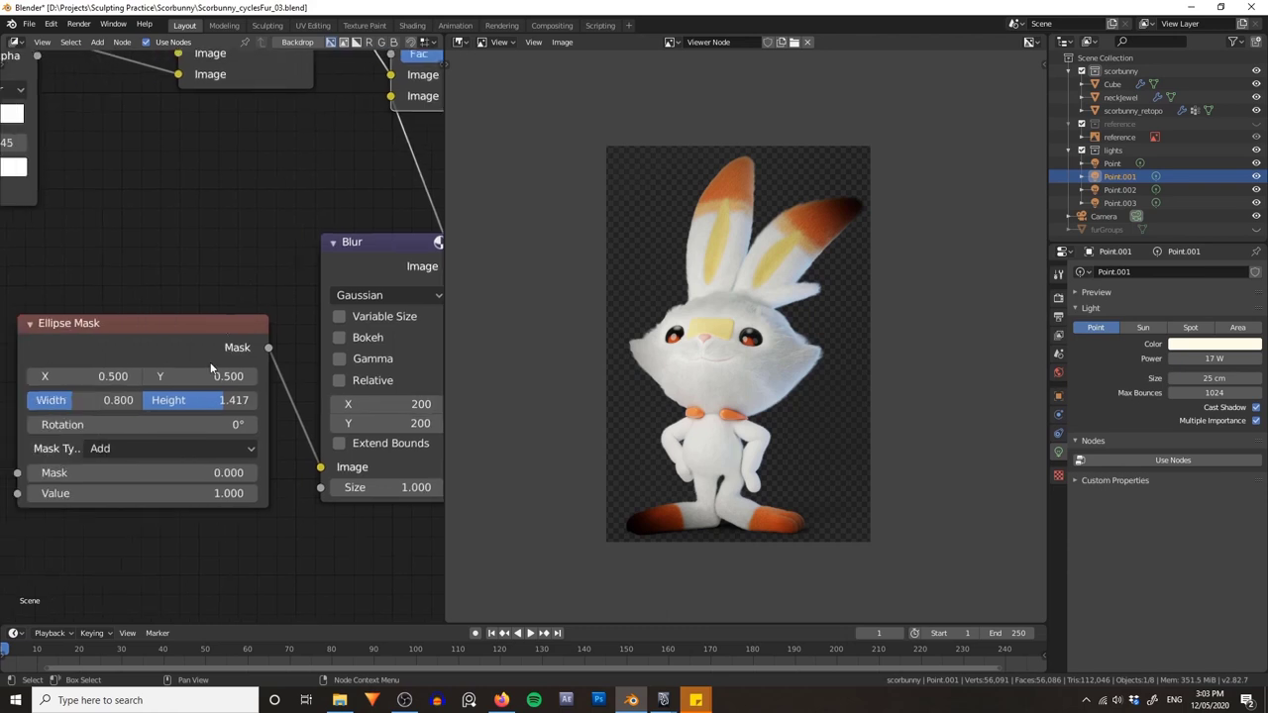
pyautogui.click(204, 400)
pyautogui.write('1.2')
pyautogui.press('Return')
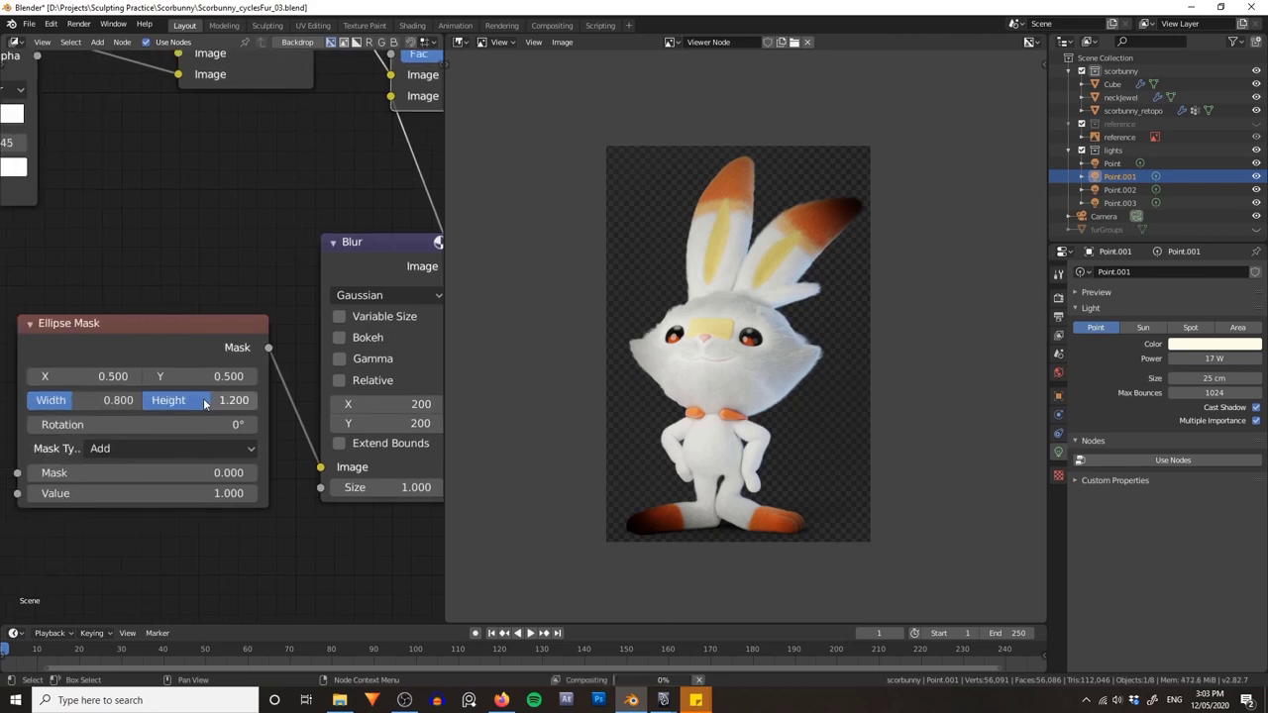
# - Set the second Multiply node's factor to 0.5
pyautogui.moveTo(434, 139); pyautogui.dragTo(281, 246, button='middle')
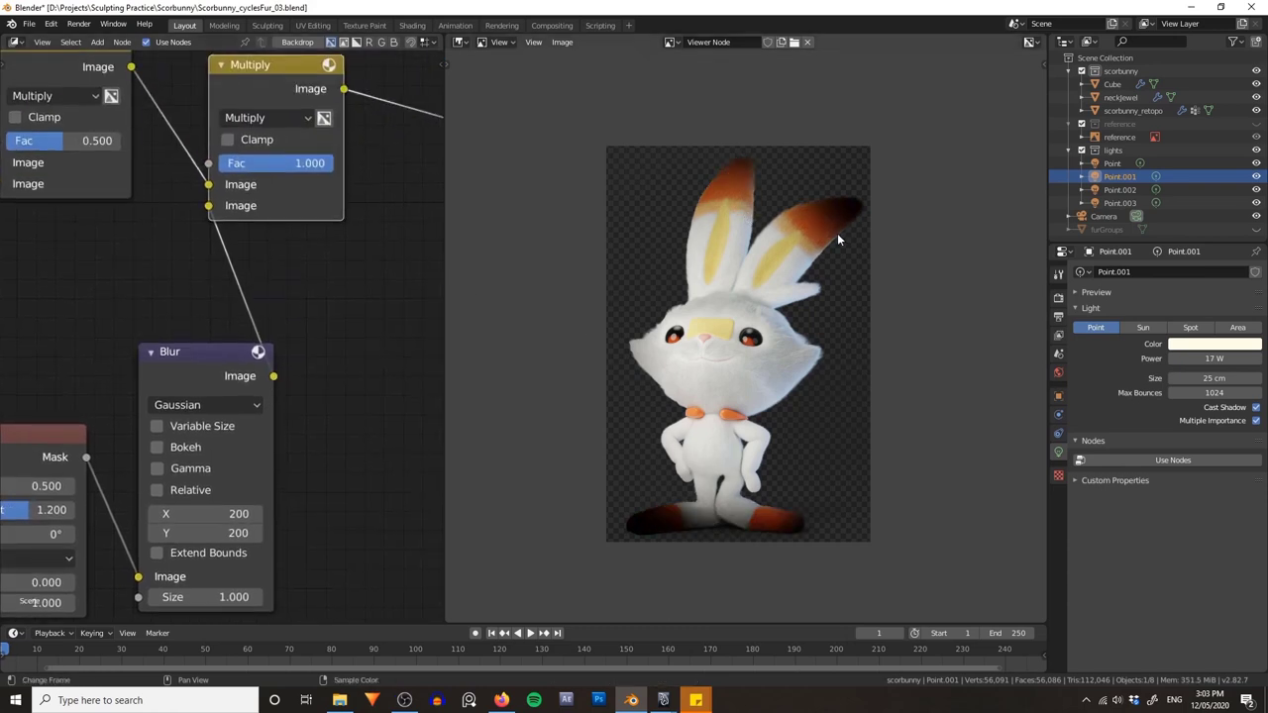
pyautogui.moveTo(322, 356); pyautogui.dragTo(303, 467, button='middle')
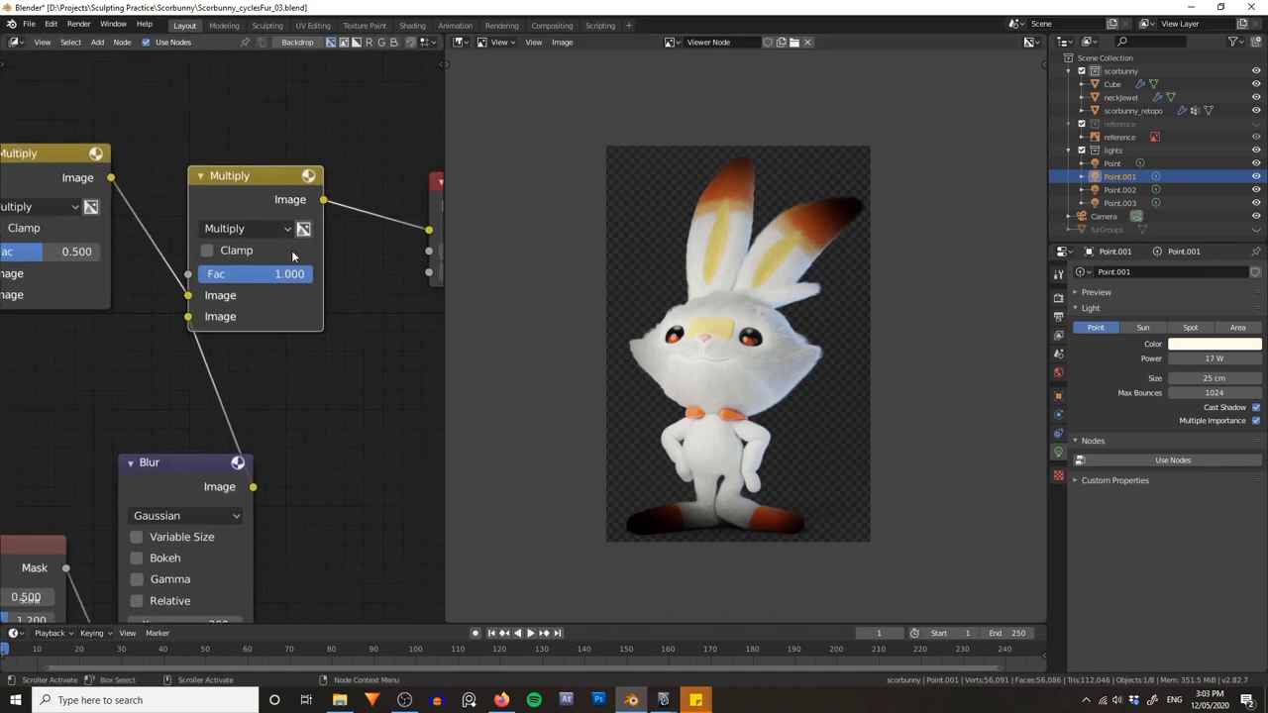
pyautogui.write('0.5')
pyautogui.press('Return')
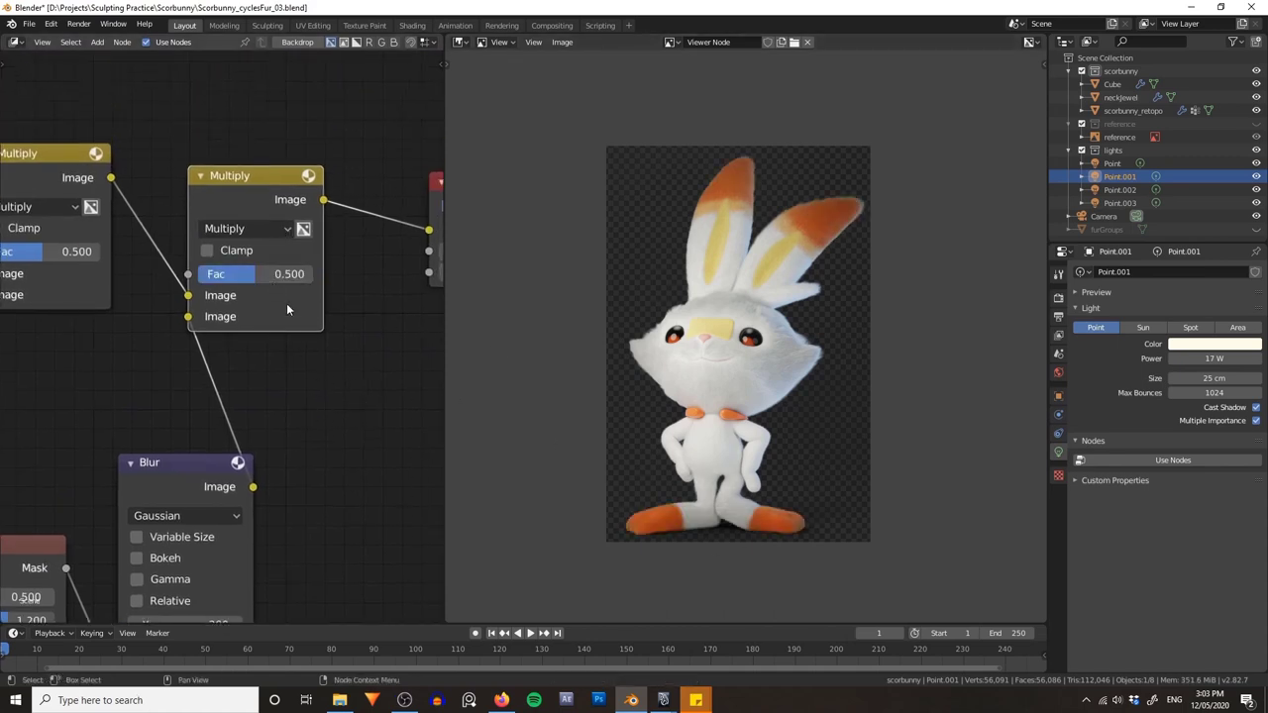
# - Toggle the second Multiply node's mute and inspect the vignette's effect on the character up close
pyautogui.press('m')
pyautogui.press('m')
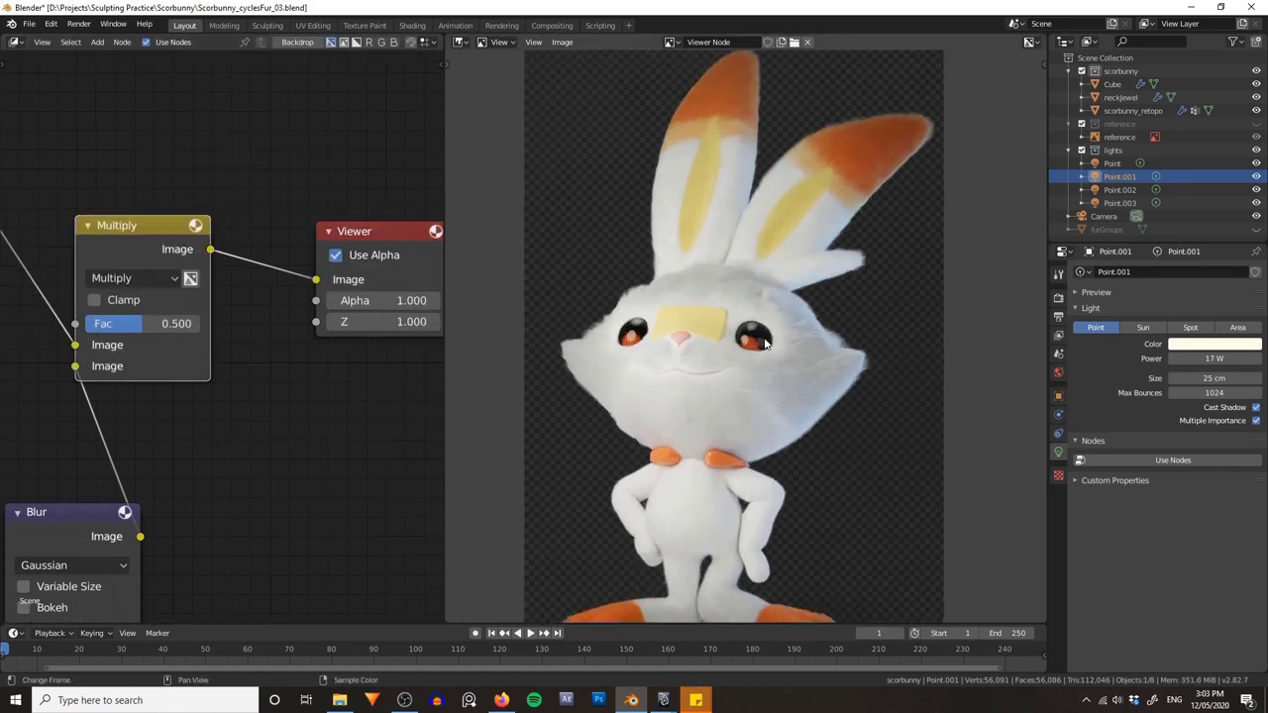
pyautogui.moveTo(759, 353); pyautogui.dragTo(764, 330, button='middle')
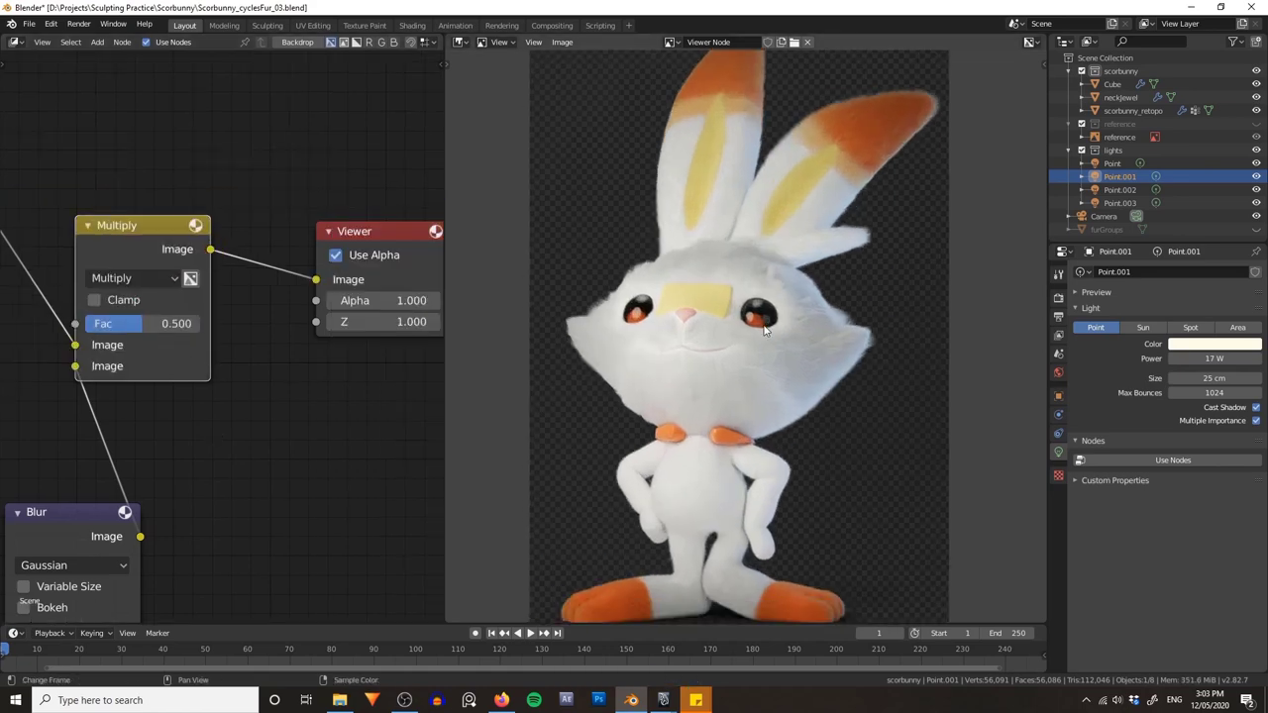
pyautogui.scroll(-2, 763, 330)
# - Add an RGB Curves node beside the Blur node
pyautogui.scroll(-4, 358, 397)
pyautogui.hotkey('shift', 'a')
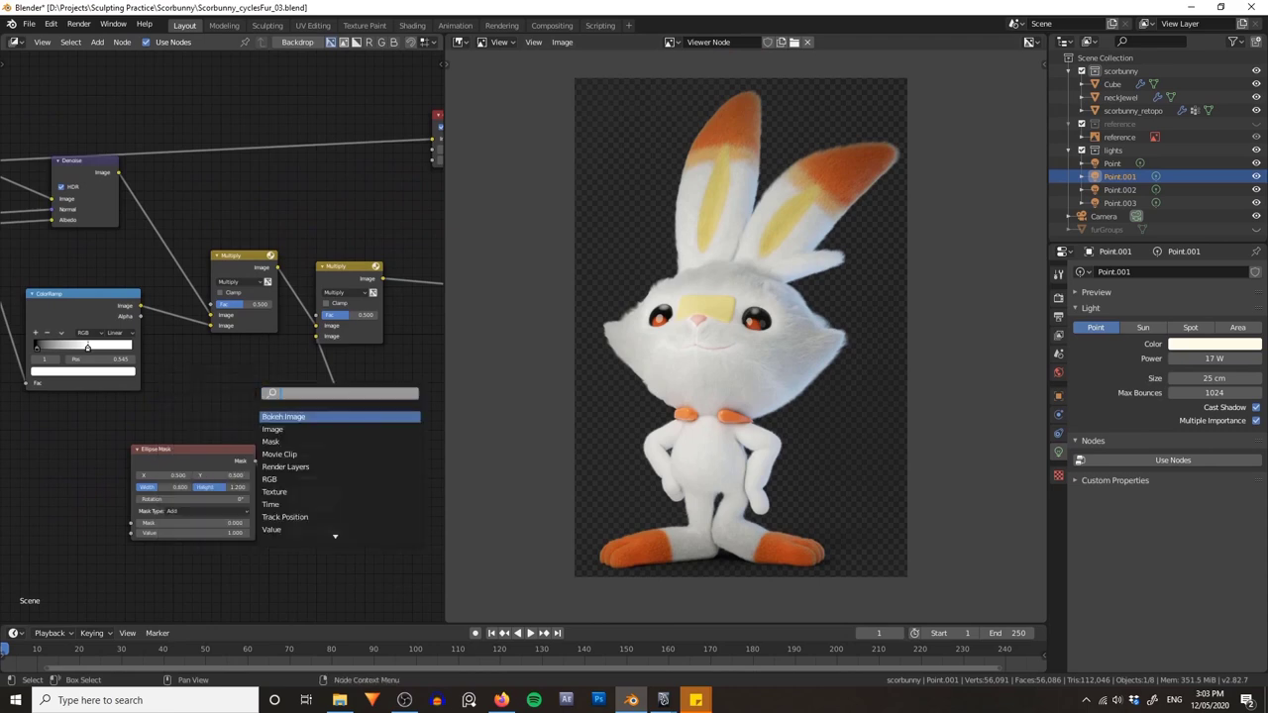
pyautogui.write('blur')
pyautogui.press('Return')
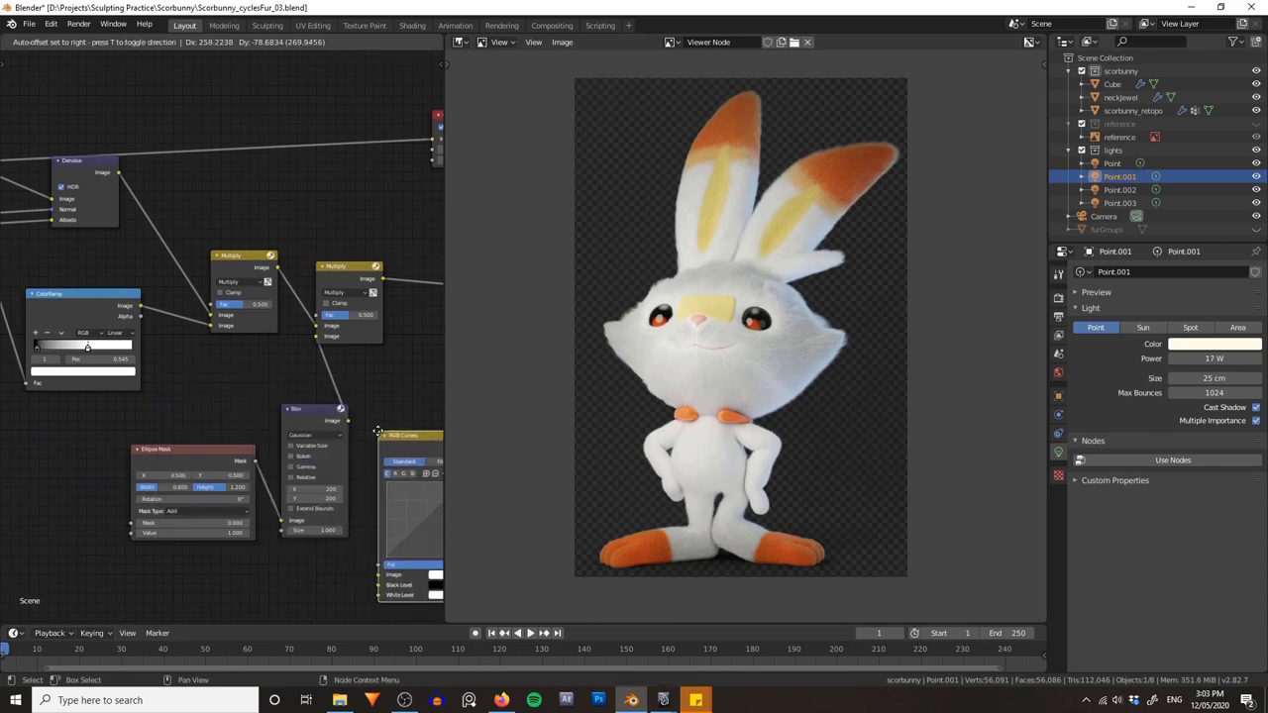
pyautogui.click(378, 430)
# - Move the second Multiply node and the Viewer node slightly farther right
pyautogui.moveTo(369, 364); pyautogui.dragTo(262, 357, button='middle')
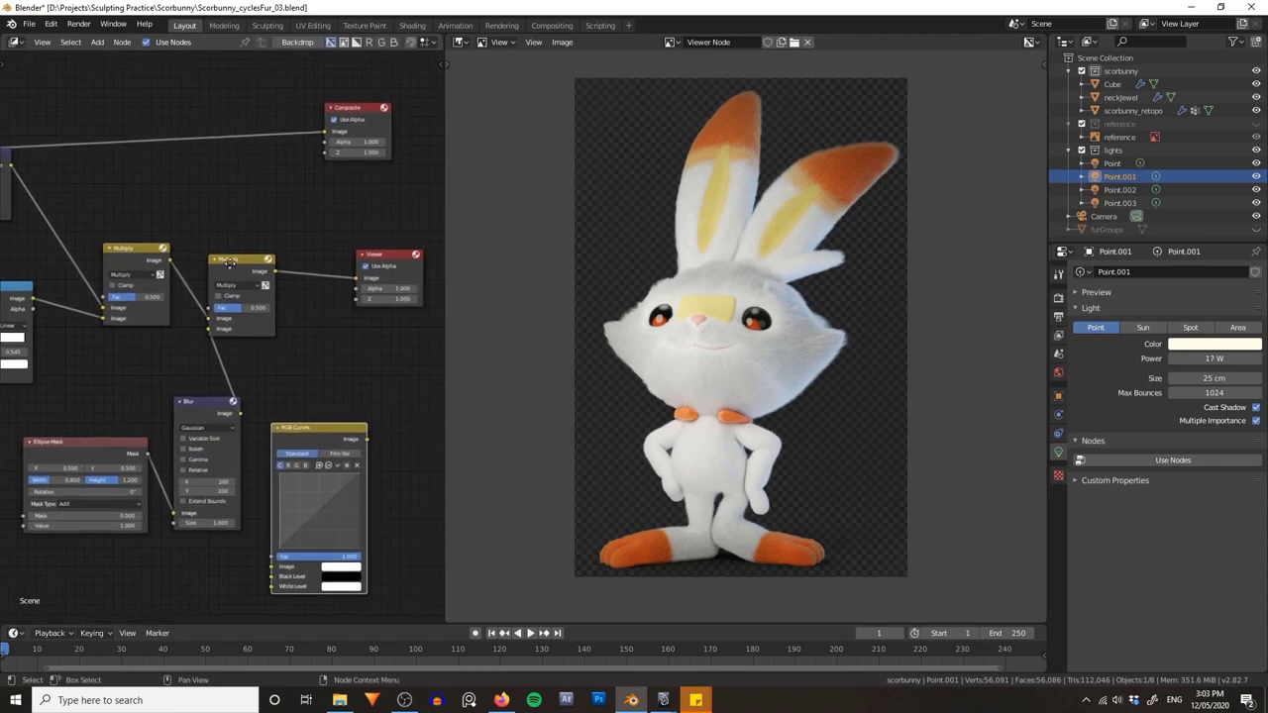
pyautogui.moveTo(230, 263); pyautogui.dragTo(256, 263)
pyautogui.moveTo(393, 257); pyautogui.dragTo(416, 256)
# - Insert the RGB Curves node into the link between the Denoise node and the first Multiply node
pyautogui.moveTo(231, 236); pyautogui.dragTo(346, 227, button='middle')
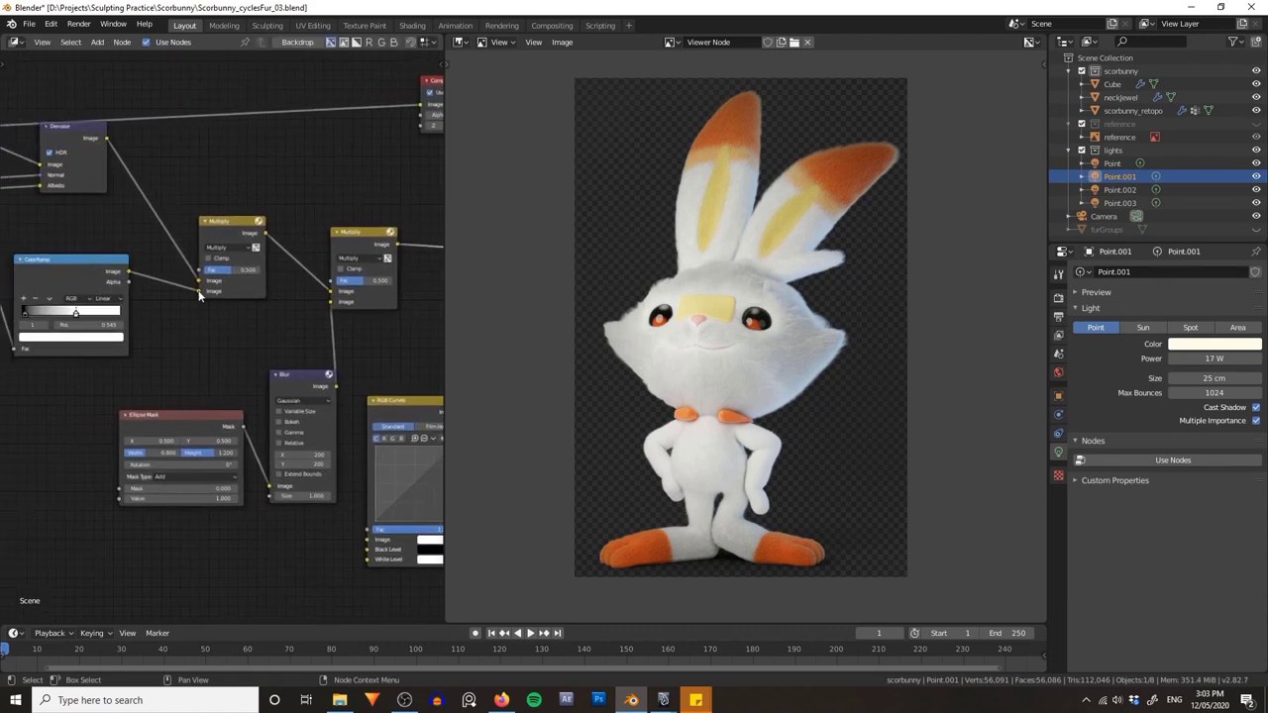
pyautogui.moveTo(322, 349); pyautogui.dragTo(271, 378, button='middle')
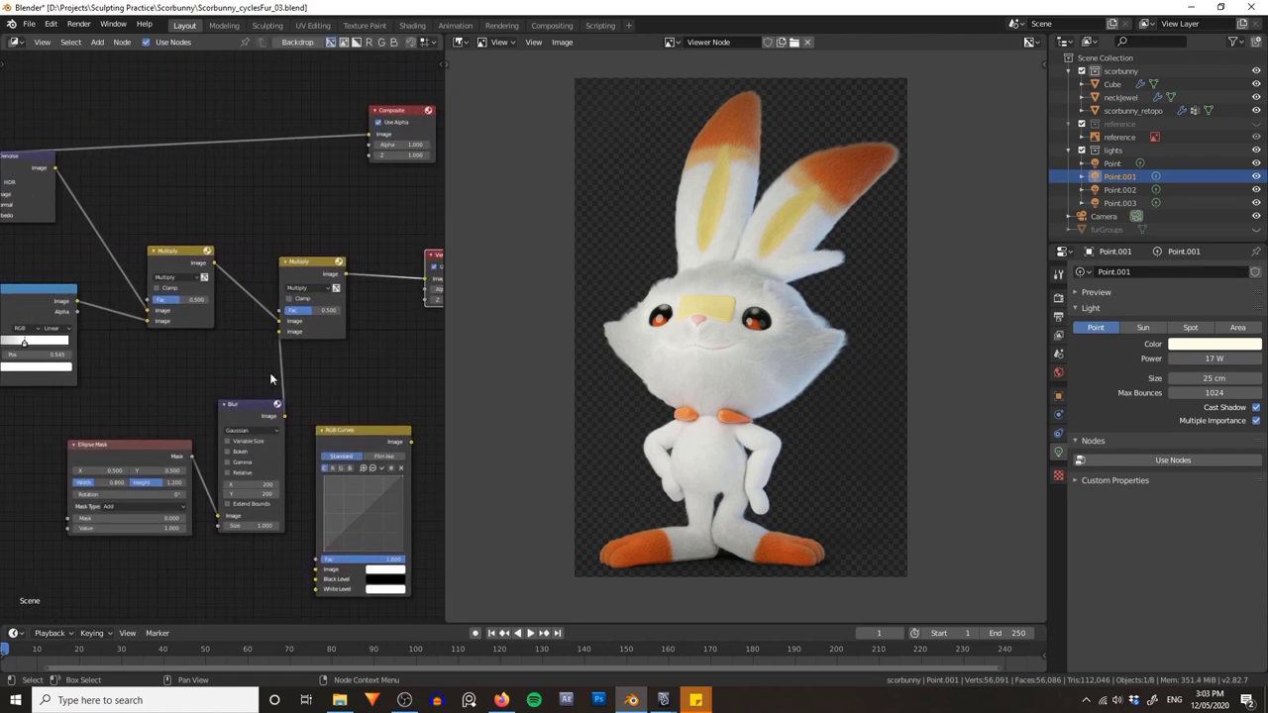
pyautogui.moveTo(356, 434)
pyautogui.mouseDown()
pyautogui.moveTo(248, 383)
pyautogui.moveTo(319, 427)
pyautogui.moveTo(357, 427)
pyautogui.mouseUp()
pyautogui.moveTo(201, 373); pyautogui.dragTo(229, 383, button='middle')
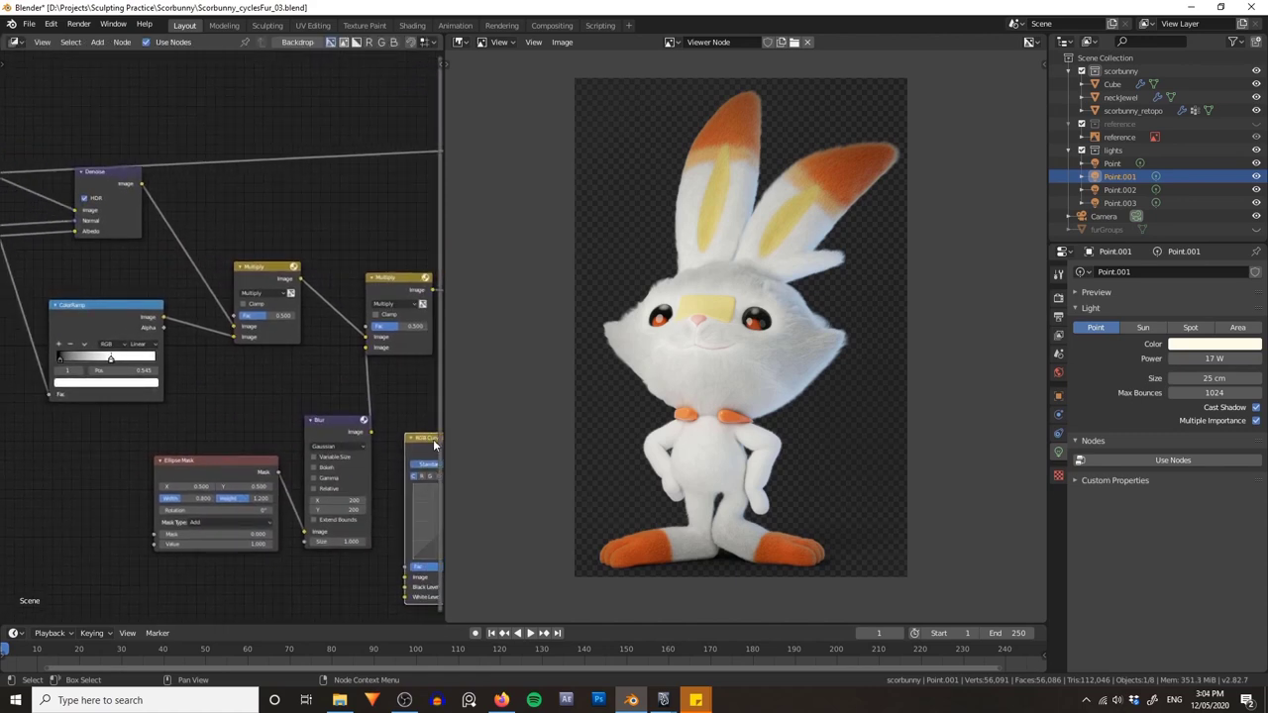
pyautogui.moveTo(433, 446); pyautogui.dragTo(203, 196)
pyautogui.moveTo(193, 201); pyautogui.dragTo(266, 247, button='middle')
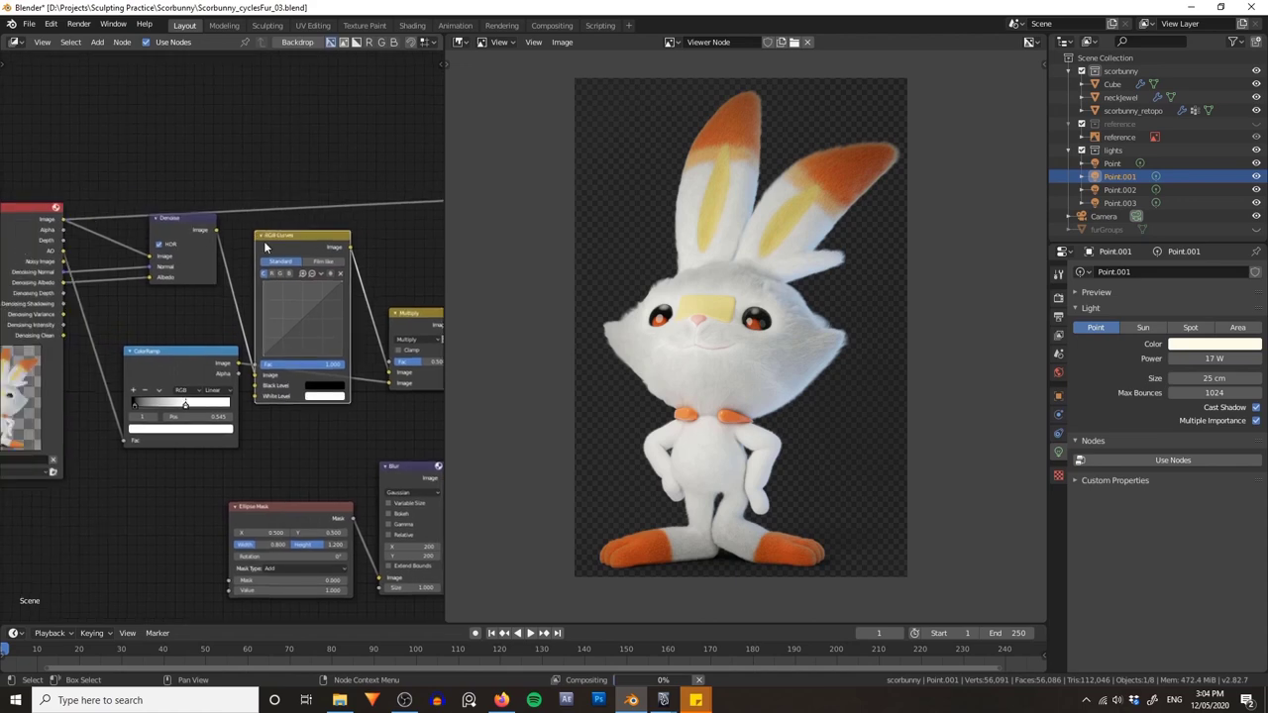
# - Switch the RGB Curves tone to Film like and move the node up above the first Multiply node
pyautogui.click(319, 261)
pyautogui.moveTo(306, 233); pyautogui.dragTo(323, 183)
pyautogui.moveTo(382, 135); pyautogui.dragTo(316, 162, button='middle')
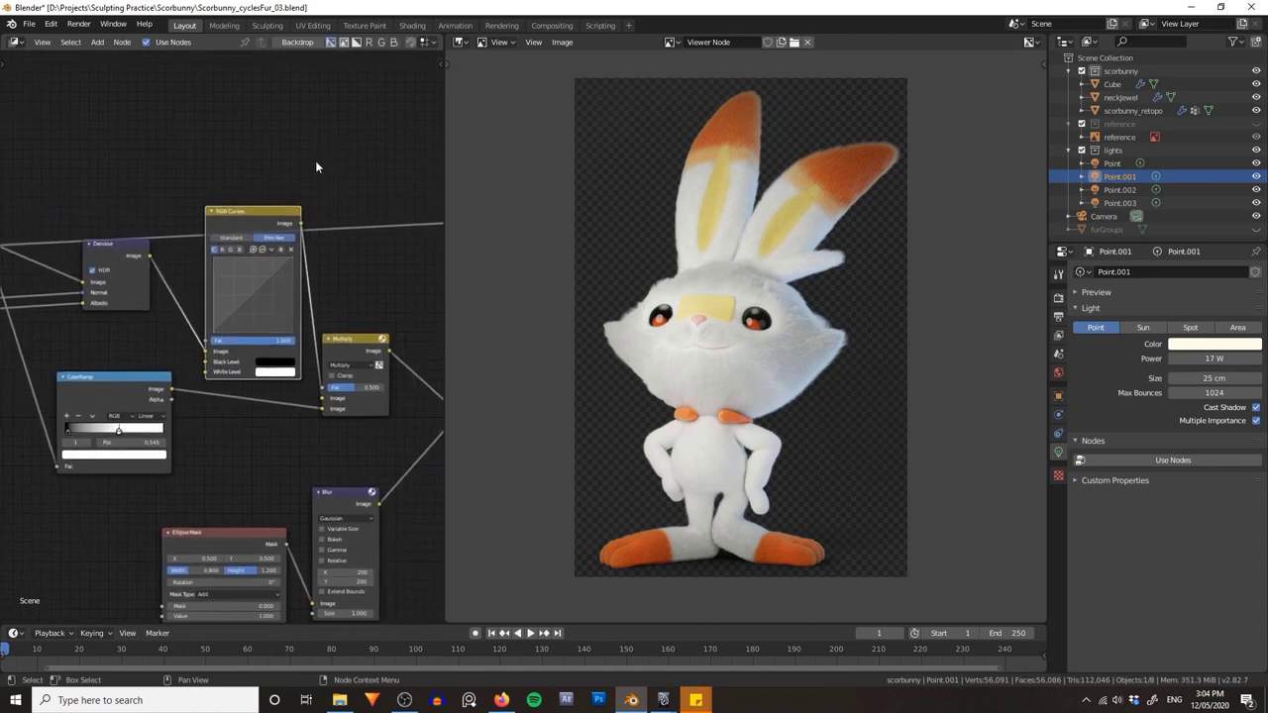
# - Preview the RGB Curves node and bend its curve into a gentle S, with the lower point at X 0.23333, Y 0.20625
pyautogui.scroll(3, 316, 166)
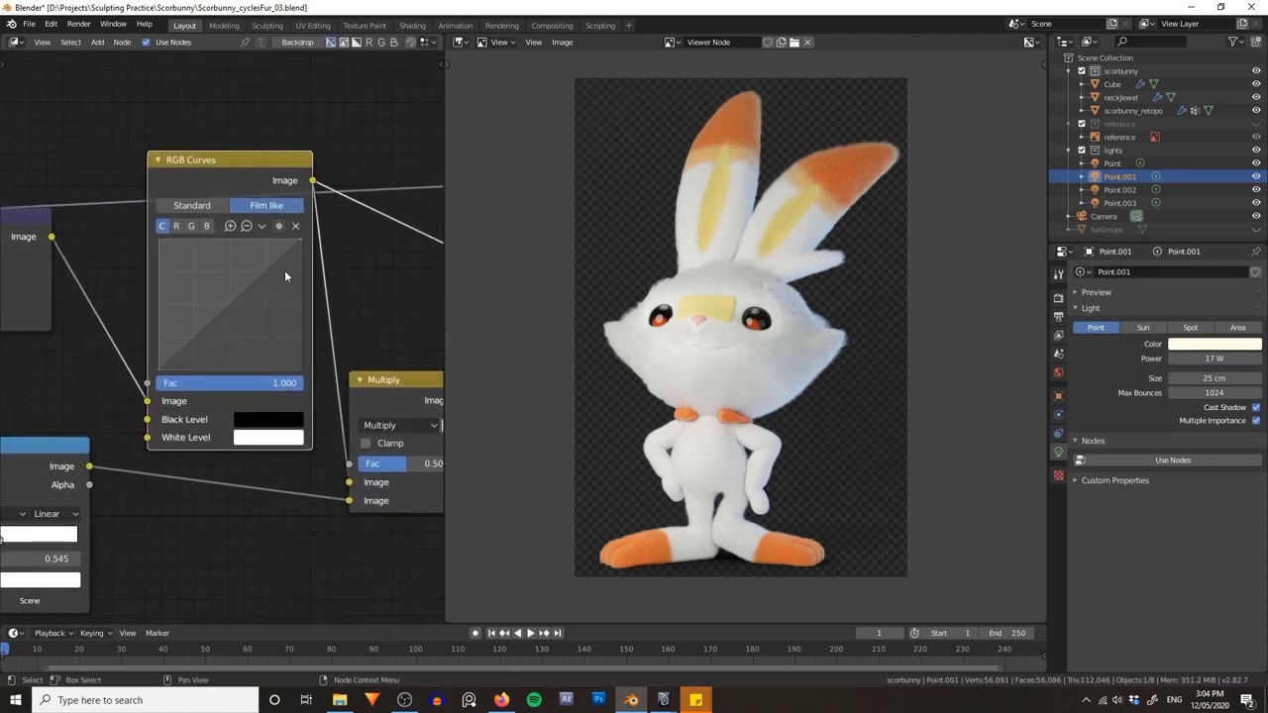
pyautogui.moveTo(256, 276)
pyautogui.mouseDown()
pyautogui.moveTo(235, 283)
pyautogui.moveTo(253, 271)
pyautogui.mouseUp()
pyautogui.moveTo(190, 334); pyautogui.dragTo(192, 343)
pyautogui.moveTo(254, 271); pyautogui.dragTo(254, 273)
pyautogui.moveTo(191, 343); pyautogui.dragTo(191, 343)
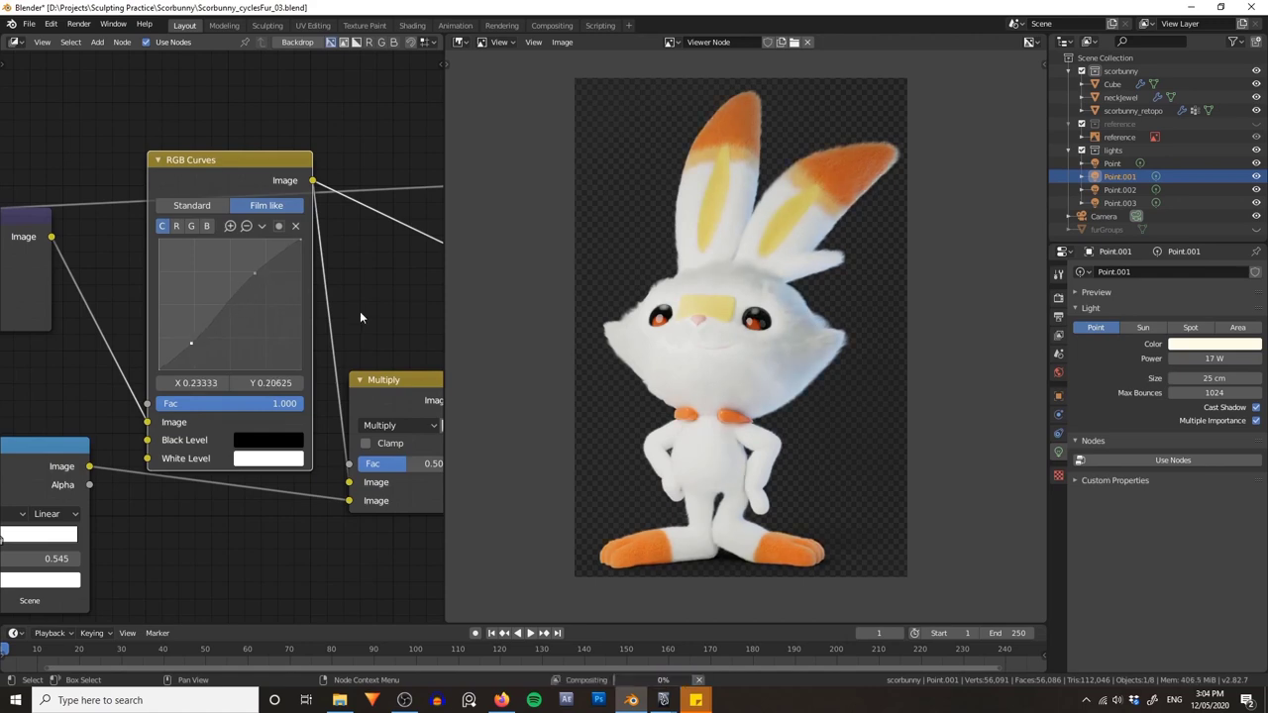
# - Preview the second Multiply node's output in the Viewer again
pyautogui.moveTo(360, 311); pyautogui.dragTo(243, 294, button='middle')
pyautogui.scroll(1, 347, 295)
pyautogui.scroll(-5, 347, 294)
pyautogui.moveTo(436, 278); pyautogui.dragTo(230, 274, button='middle')
pyautogui.keyDown('ctrl'); pyautogui.scroll(5, 257, 336); pyautogui.keyUp('ctrl')
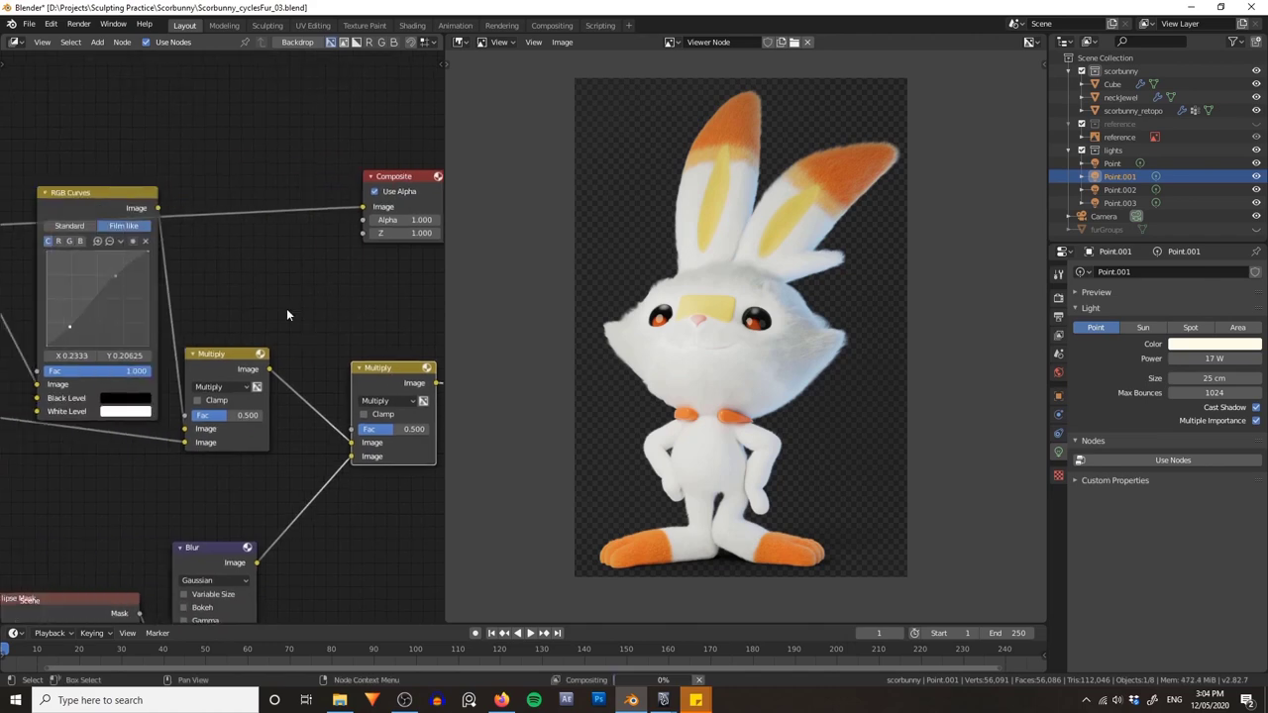
# - Move the RGB curve's lower point to X 0.18889, Y 0.21875
pyautogui.scroll(3, 315, 321)
pyautogui.scroll(1, 217, 328)
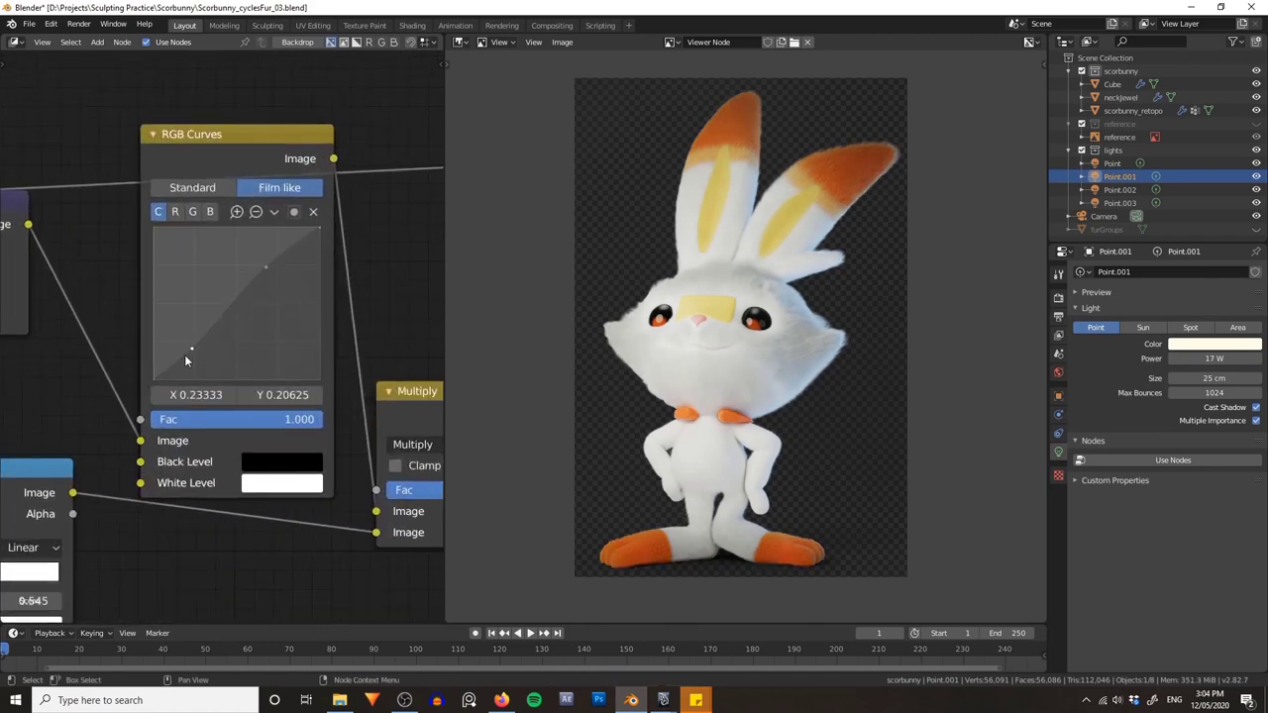
pyautogui.moveTo(187, 356); pyautogui.dragTo(184, 347)
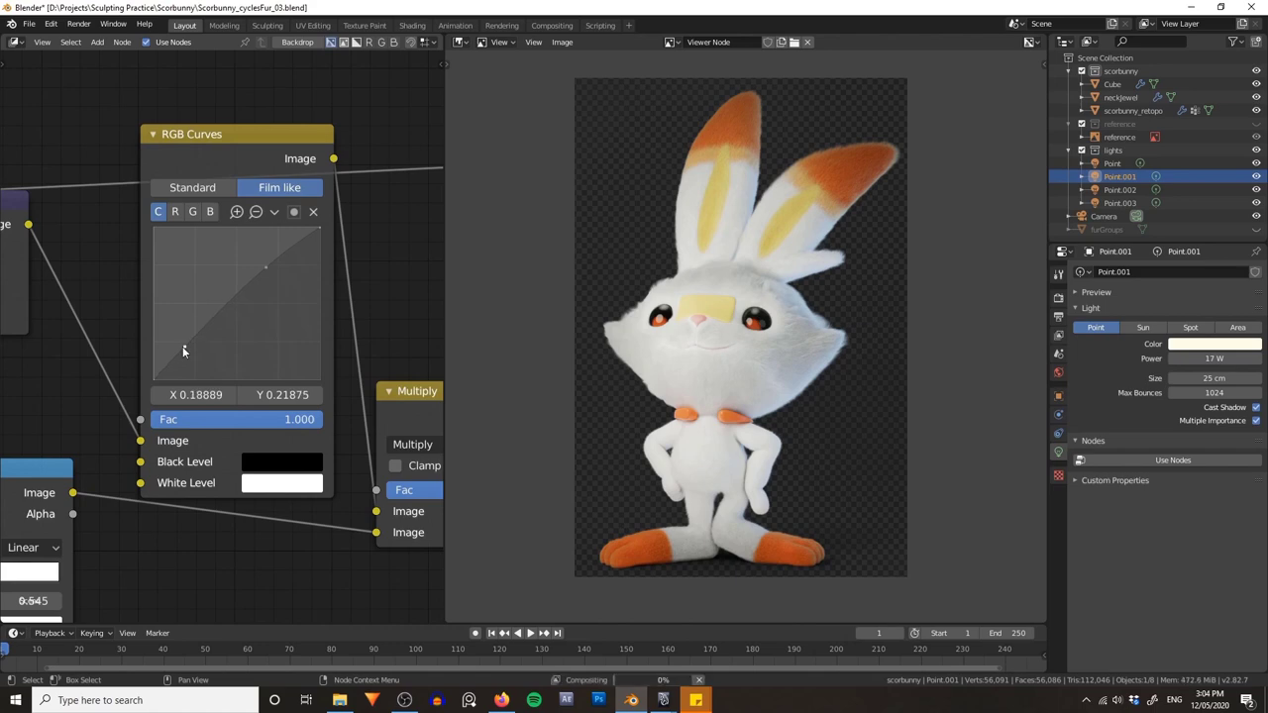
# - Raise the RGB curve's upper point slightly and set its lower point to X 0.18889, Y 0.20625
pyautogui.moveTo(263, 268); pyautogui.dragTo(260, 259)
pyautogui.click(184, 347)
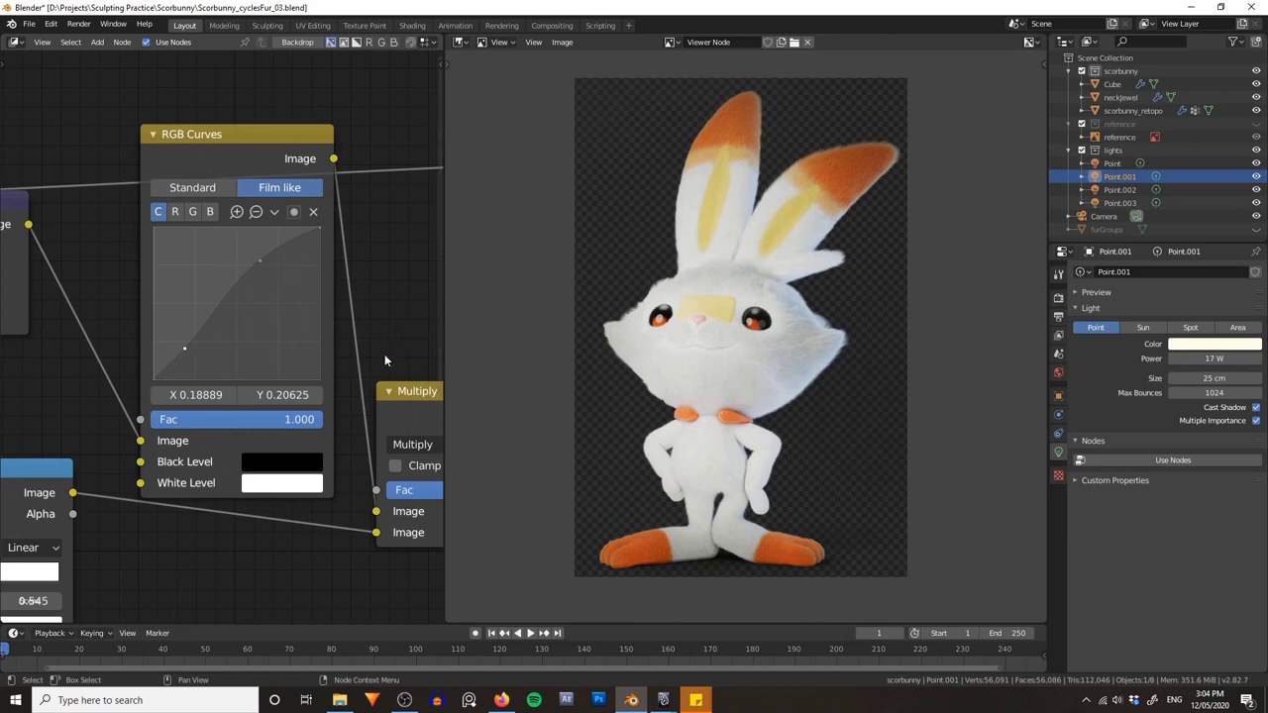
# - Collapse the RGB Curves node and move it down closer to the first Multiply node
pyautogui.moveTo(384, 354); pyautogui.dragTo(235, 297, button='middle')
pyautogui.scroll(-3, 258, 300)
pyautogui.click(72, 216)
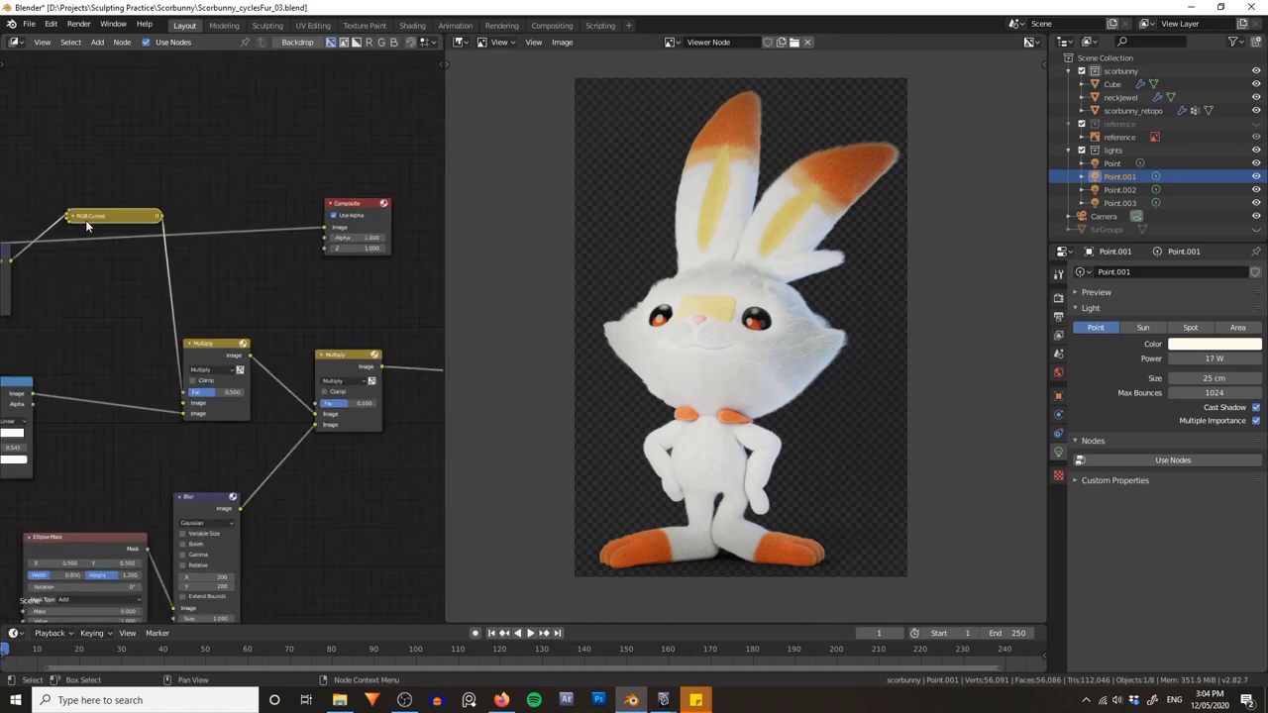
pyautogui.moveTo(86, 220); pyautogui.dragTo(92, 323)
# - Connect the second Multiply node's output to the Composite node's Image input and align the Composite node above the Viewer
pyautogui.moveTo(381, 307); pyautogui.dragTo(220, 301, button='middle')
pyautogui.scroll(1, 243, 338)
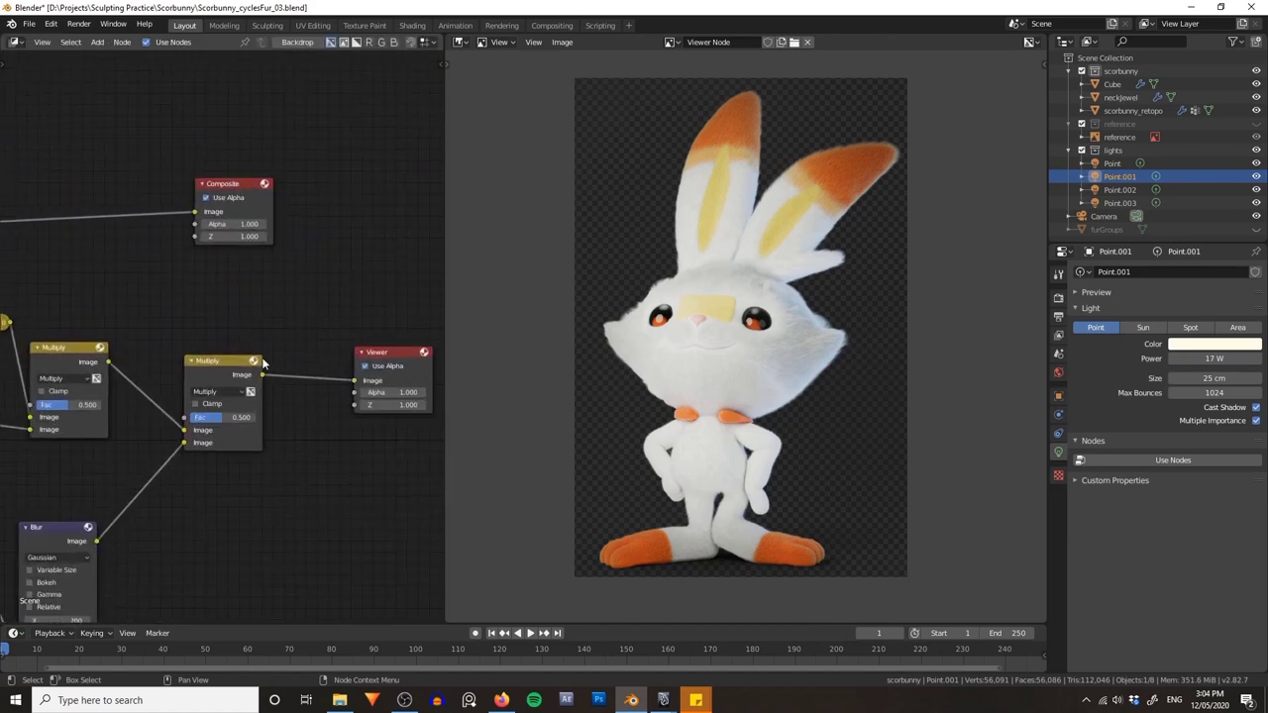
pyautogui.moveTo(264, 375); pyautogui.dragTo(195, 211)
pyautogui.moveTo(295, 217); pyautogui.dragTo(211, 229, button='middle')
pyautogui.scroll(1, 209, 228)
pyautogui.click(165, 210)
pyautogui.moveTo(149, 195); pyautogui.dragTo(323, 187)
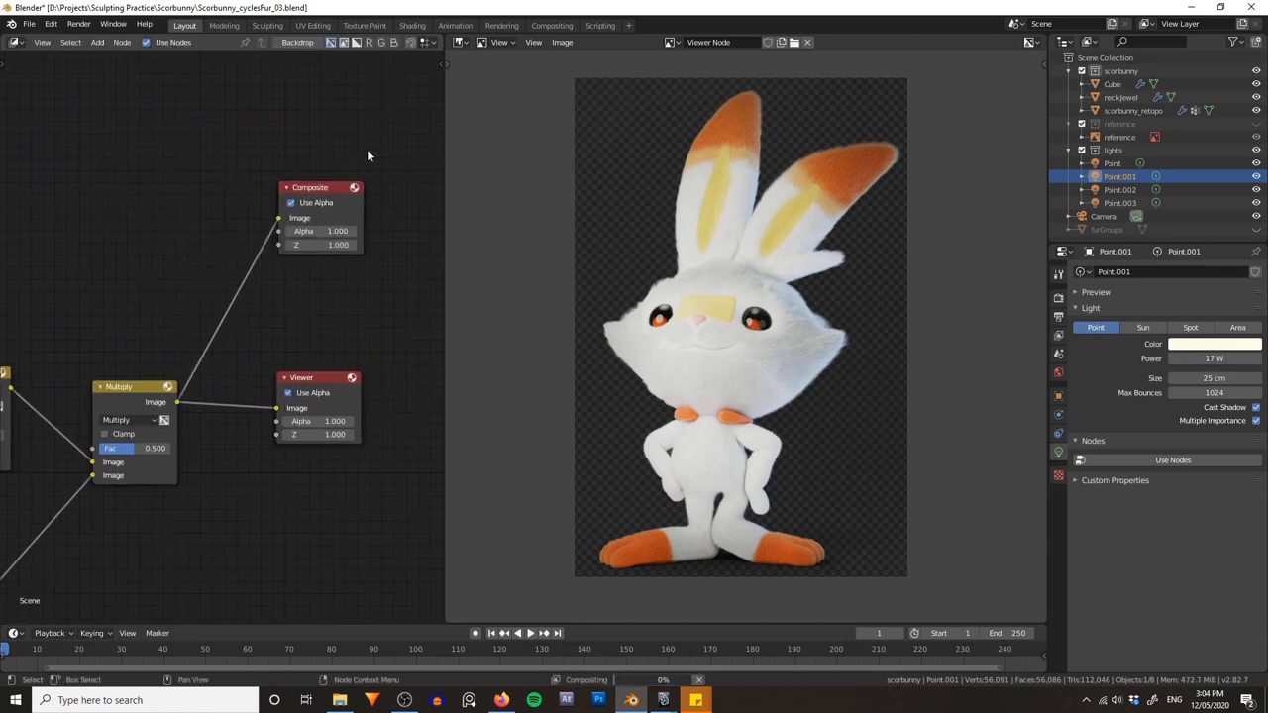
# - Compare the Render Result with the Viewer Node image in the image editor, leaving the Render Result displayed
pyautogui.click(671, 44)
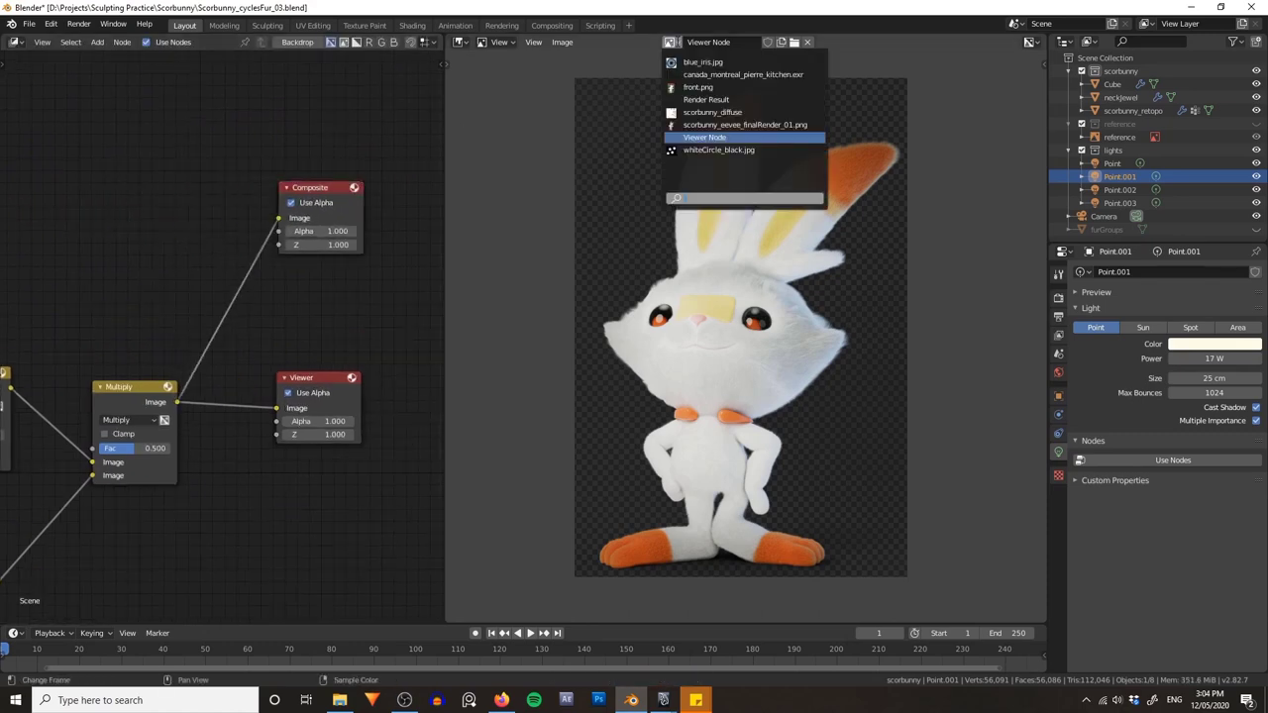
pyautogui.click(703, 98)
pyautogui.click(670, 42)
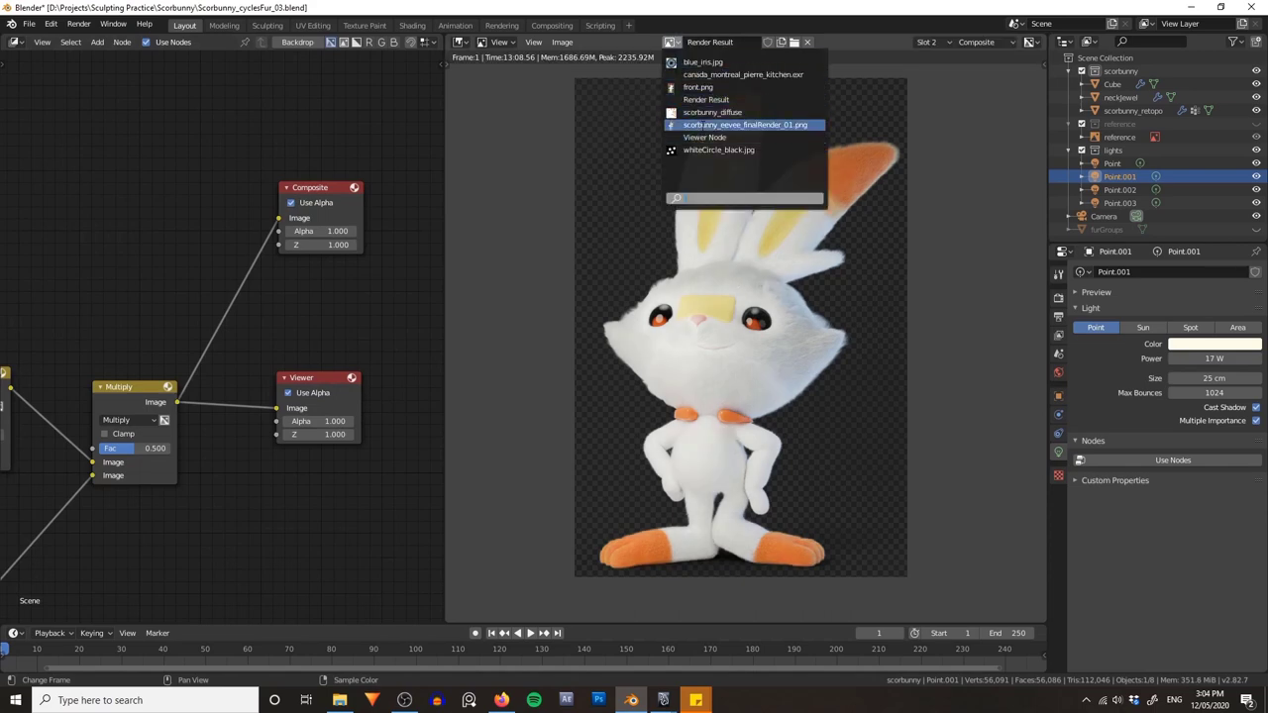
pyautogui.click(693, 138)
pyautogui.moveTo(381, 288); pyautogui.dragTo(397, 282, button='middle')
pyautogui.moveTo(303, 301)
pyautogui.mouseDown(button='middle')
pyautogui.moveTo(343, 278)
pyautogui.moveTo(317, 301)
pyautogui.mouseUp(button='middle')
pyautogui.click(671, 43)
pyautogui.click(703, 97)
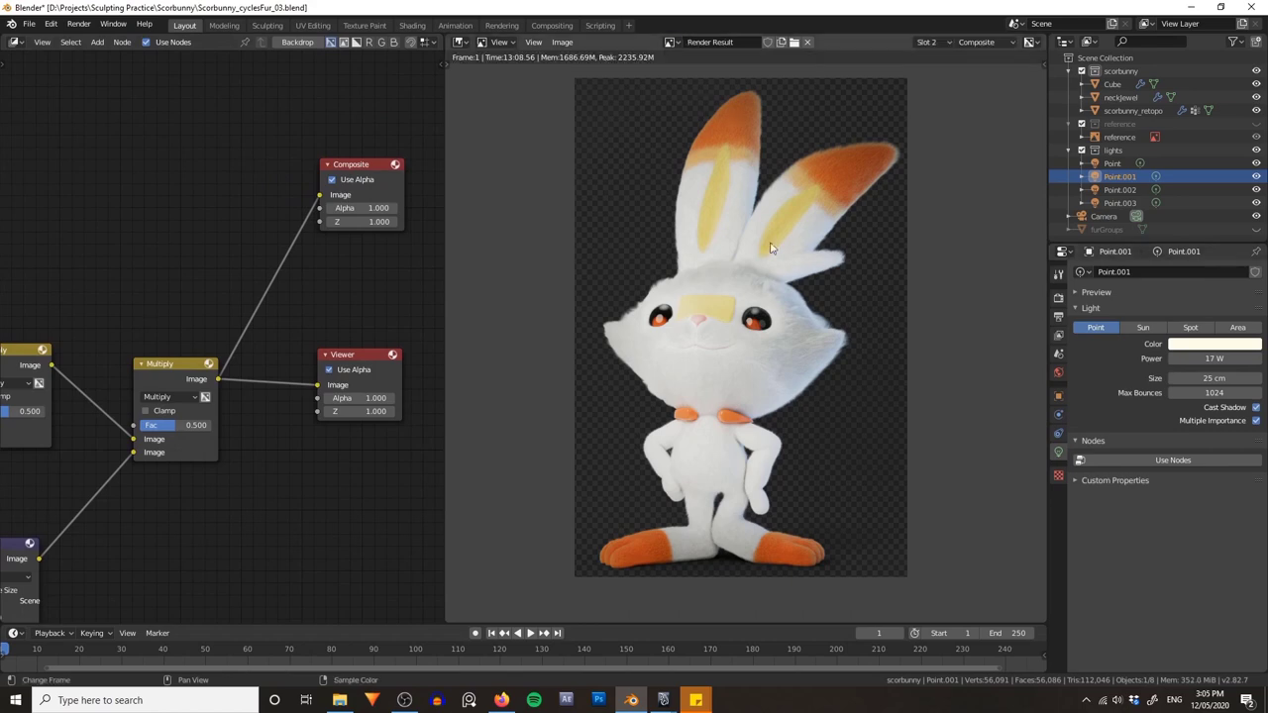
pyautogui.moveTo(816, 262); pyautogui.dragTo(808, 268, button='middle')
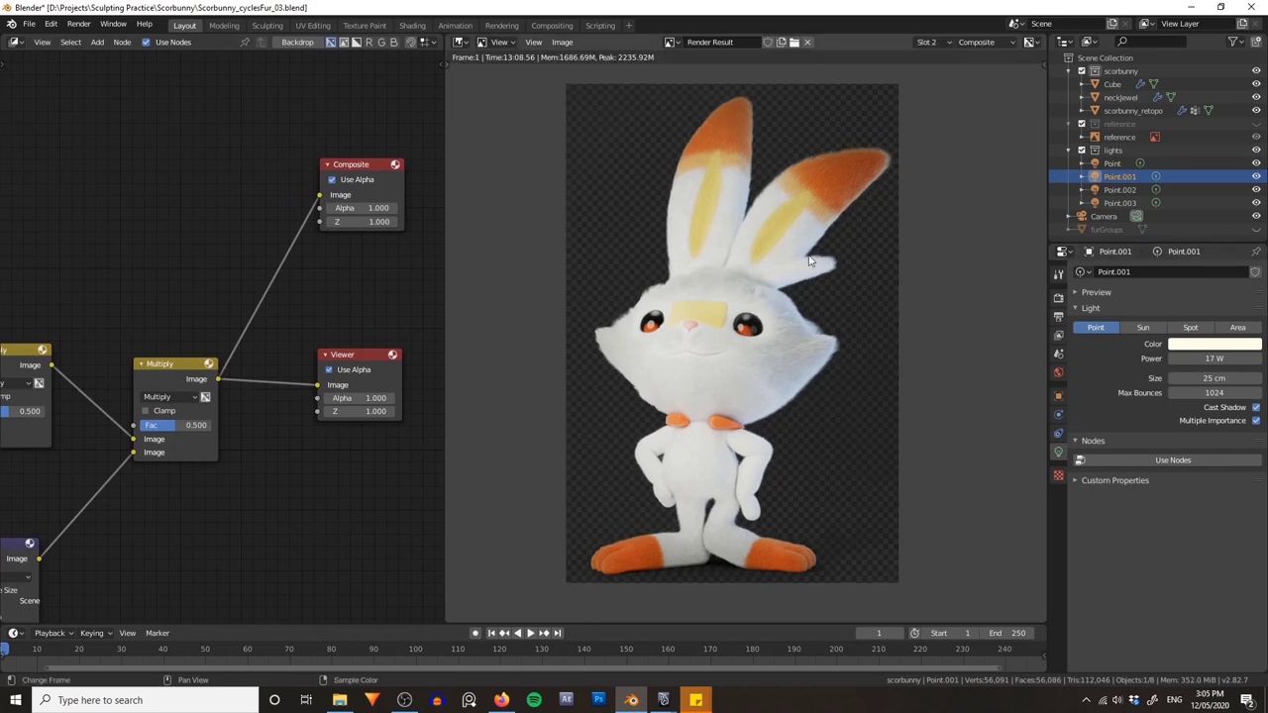
pyautogui.moveTo(819, 313); pyautogui.dragTo(821, 313, button='middle')
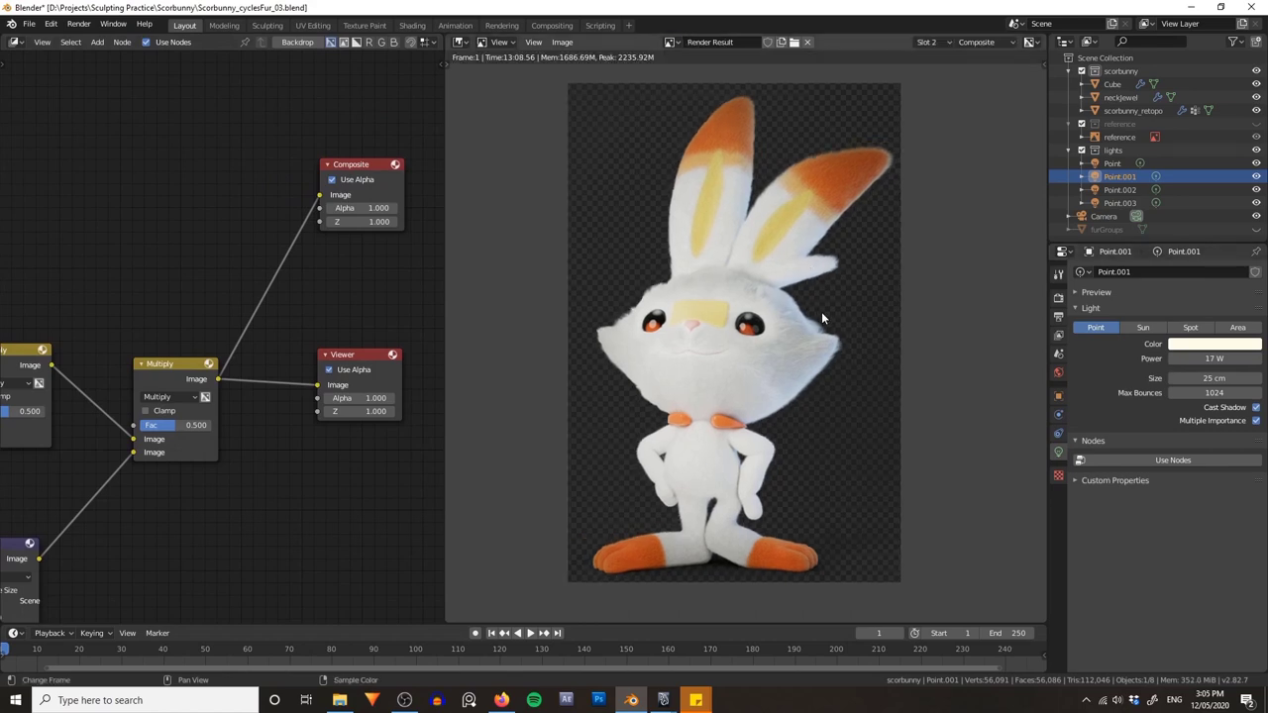